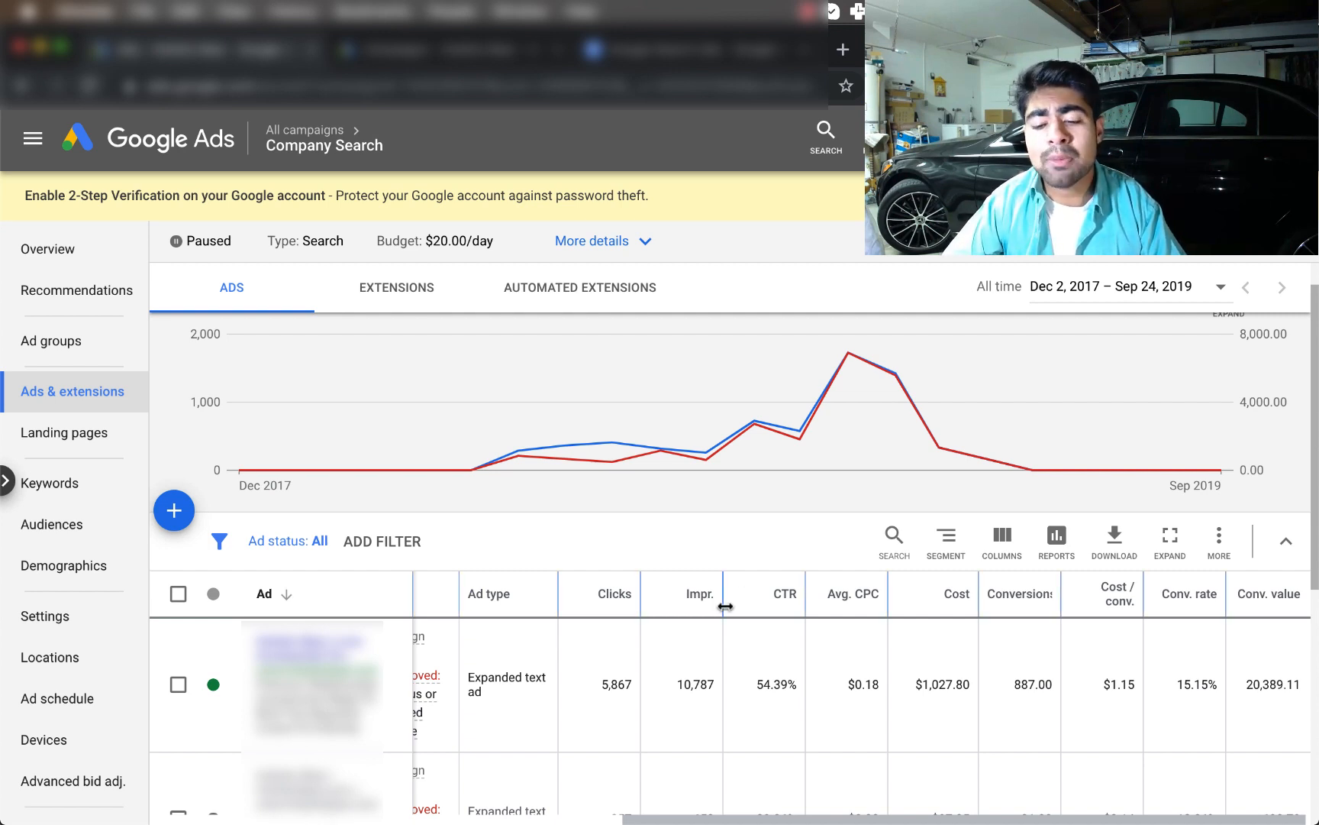
pyautogui.scroll(2, 724, 605)
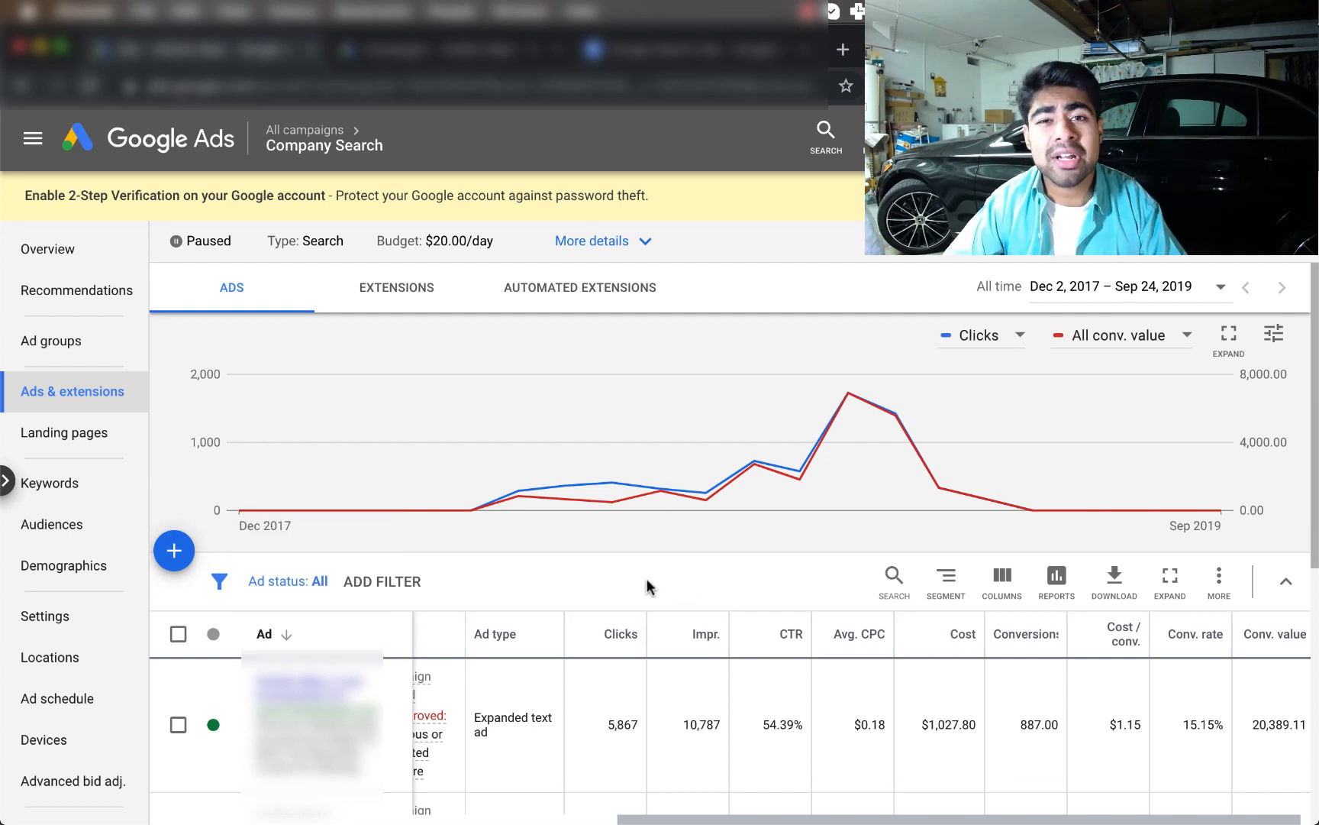
pyautogui.moveTo(510, 506)
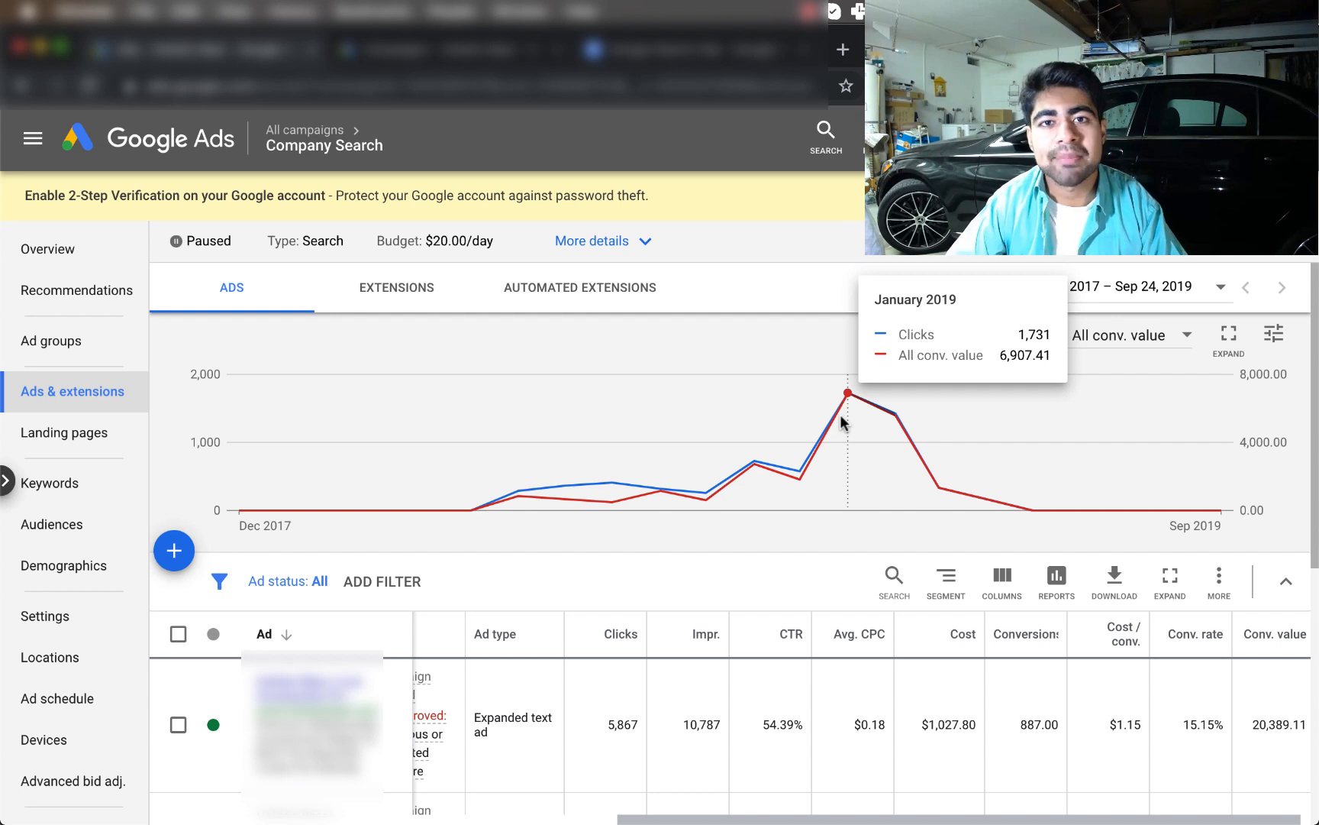
pyautogui.scroll(-5, 842, 423)
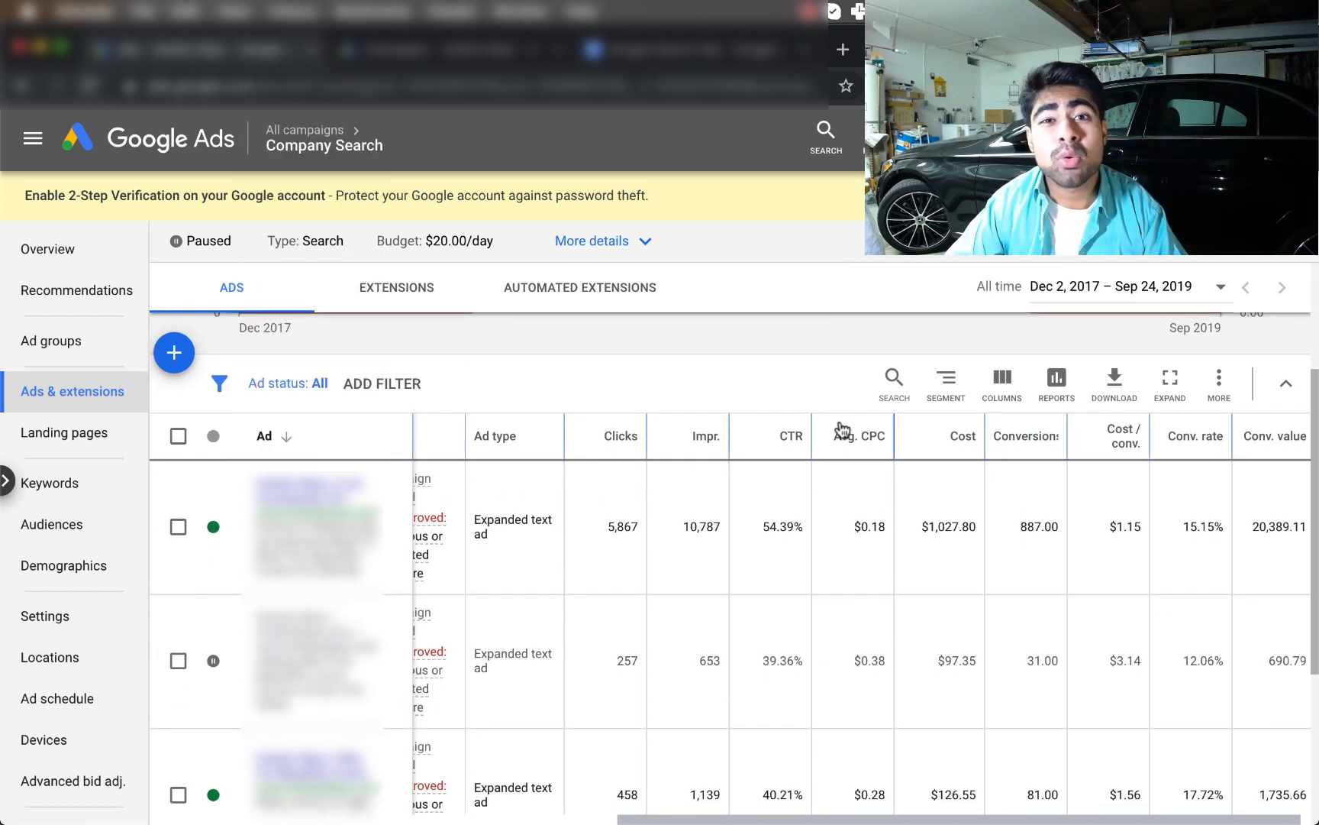
pyautogui.scroll(-1, 839, 428)
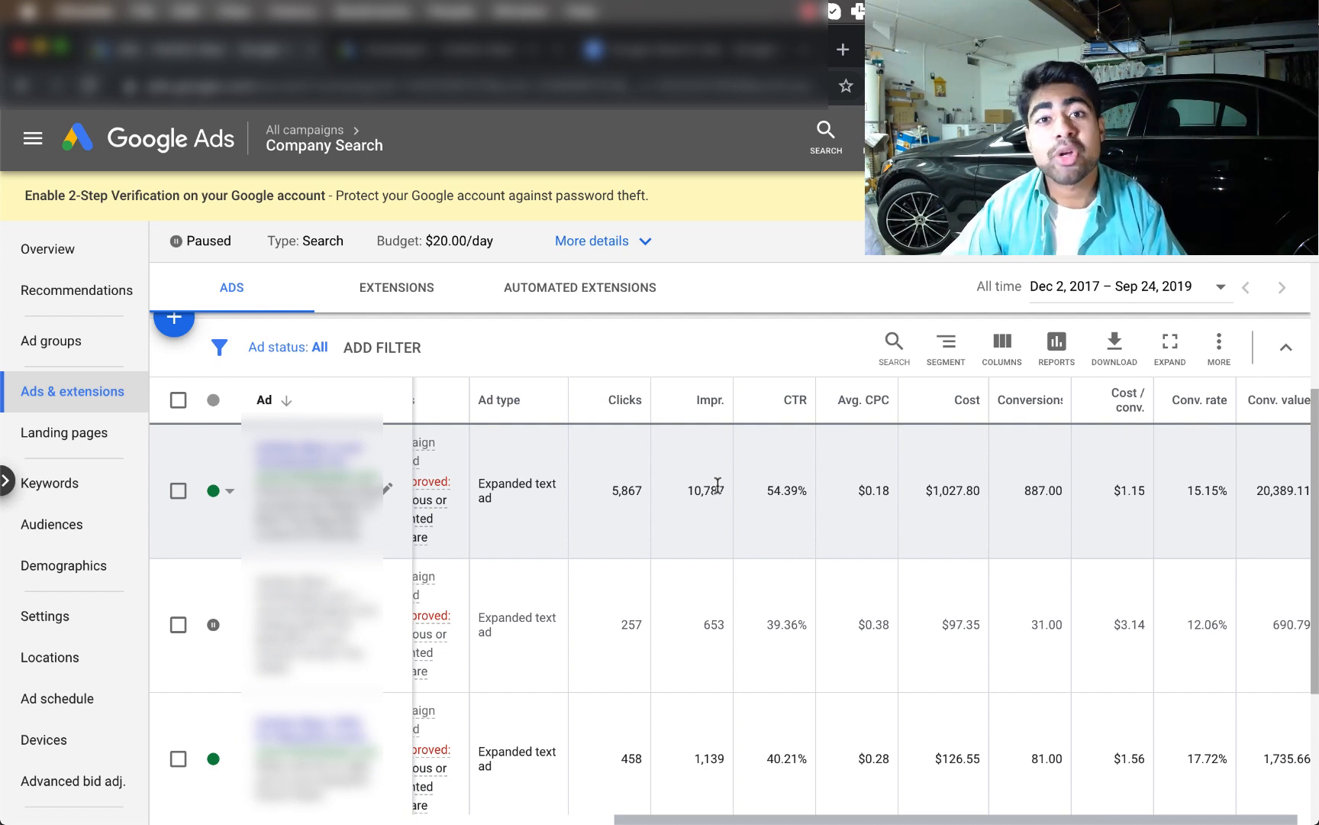
pyautogui.scroll(-1, 720, 486)
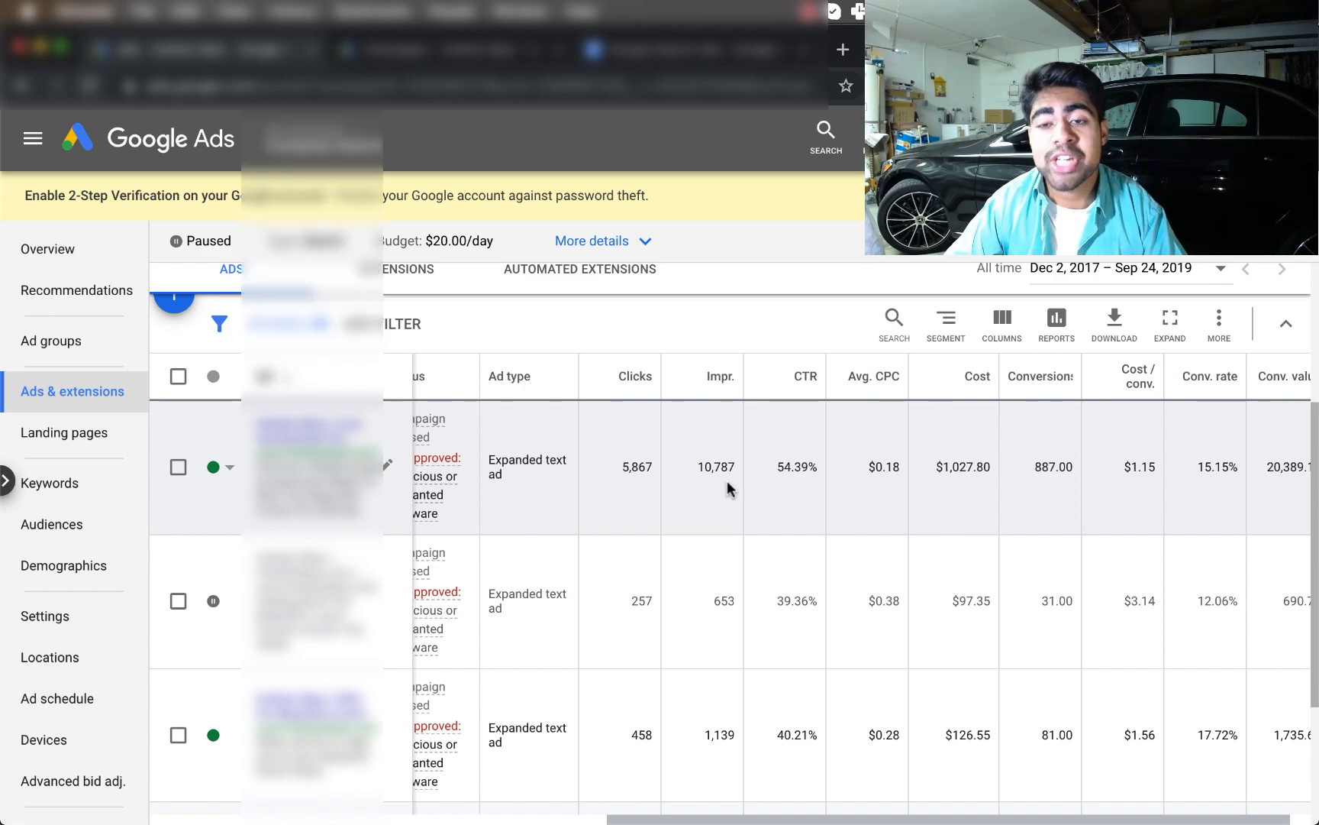
pyautogui.scroll(-2, 727, 489)
pyautogui.scroll(3, 727, 489)
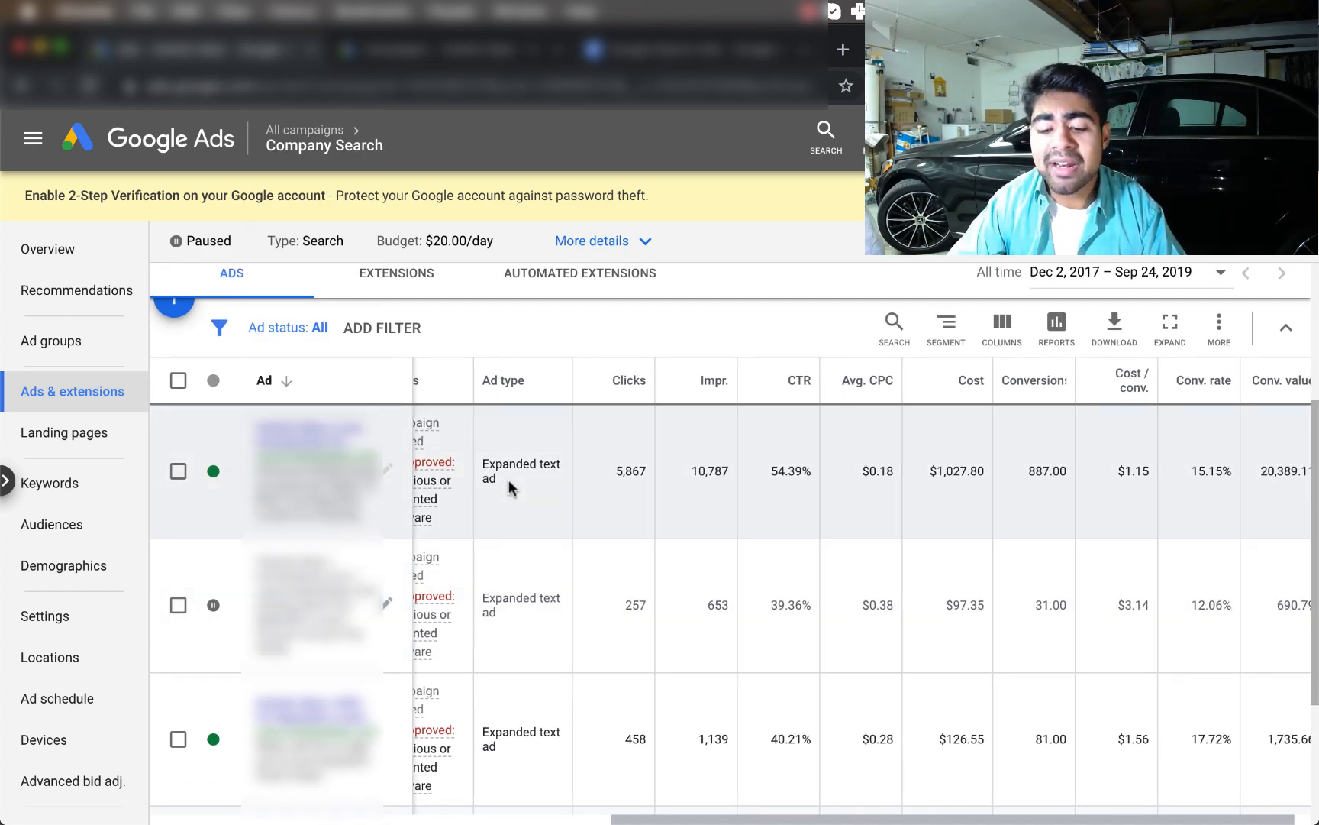
pyautogui.scroll(-3, 510, 487)
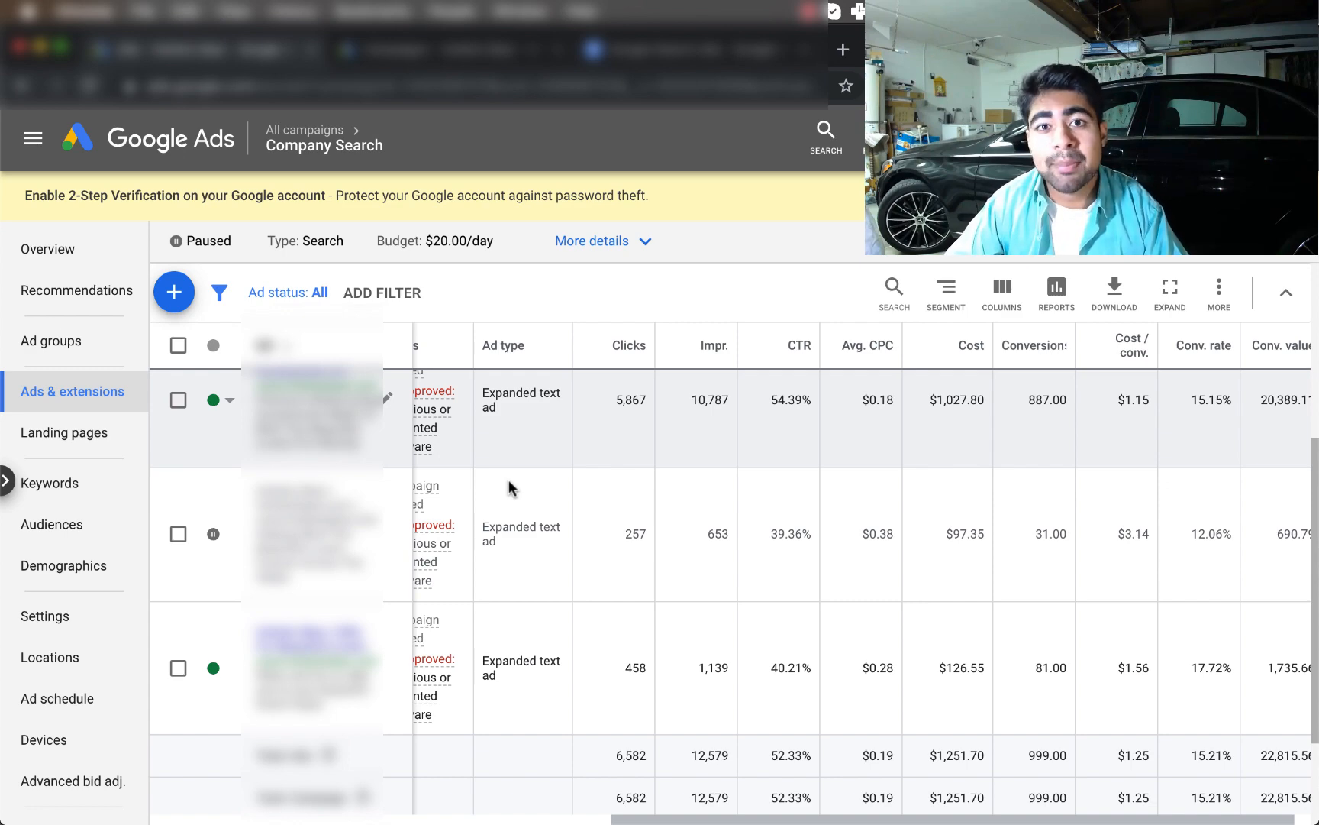
pyautogui.scroll(-2, 508, 479)
pyautogui.scroll(2, 509, 480)
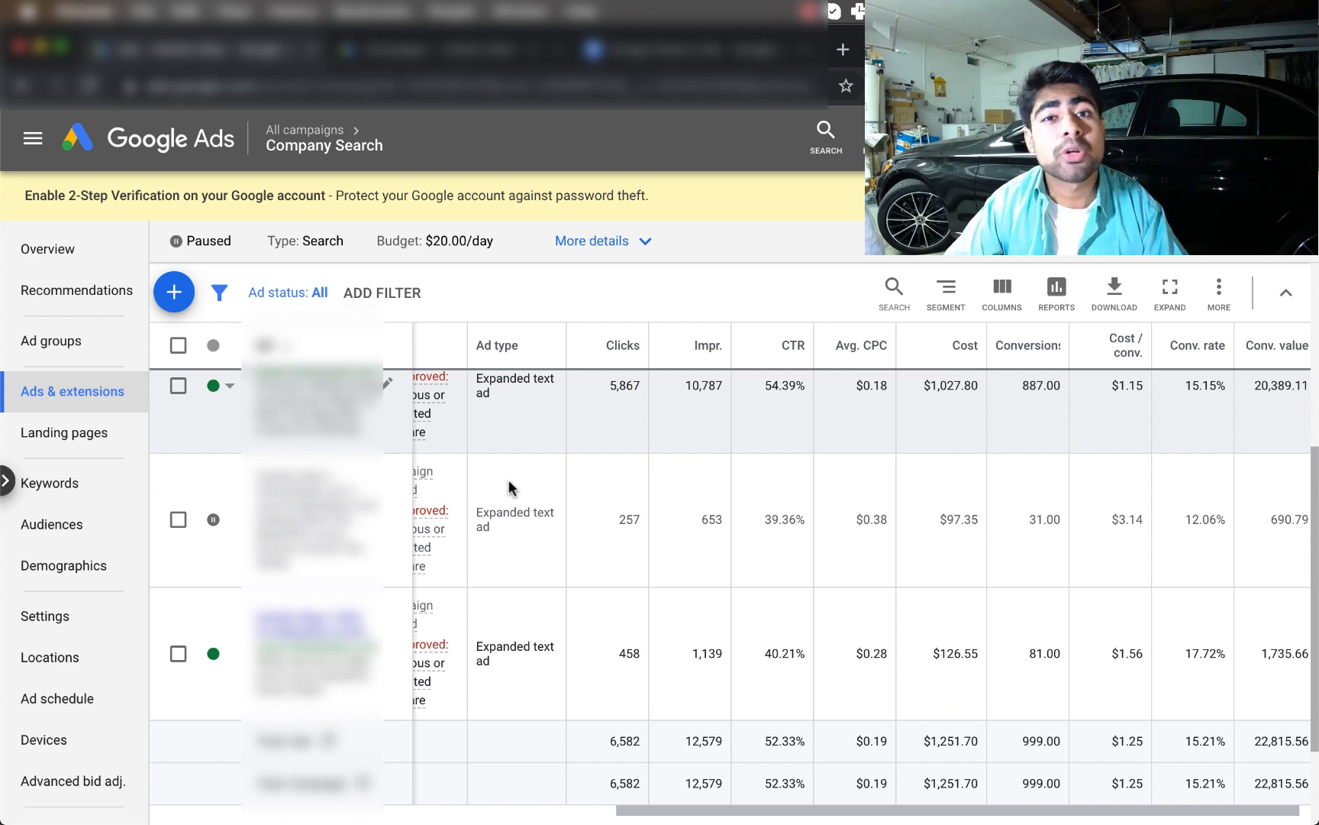
pyautogui.scroll(2, 509, 479)
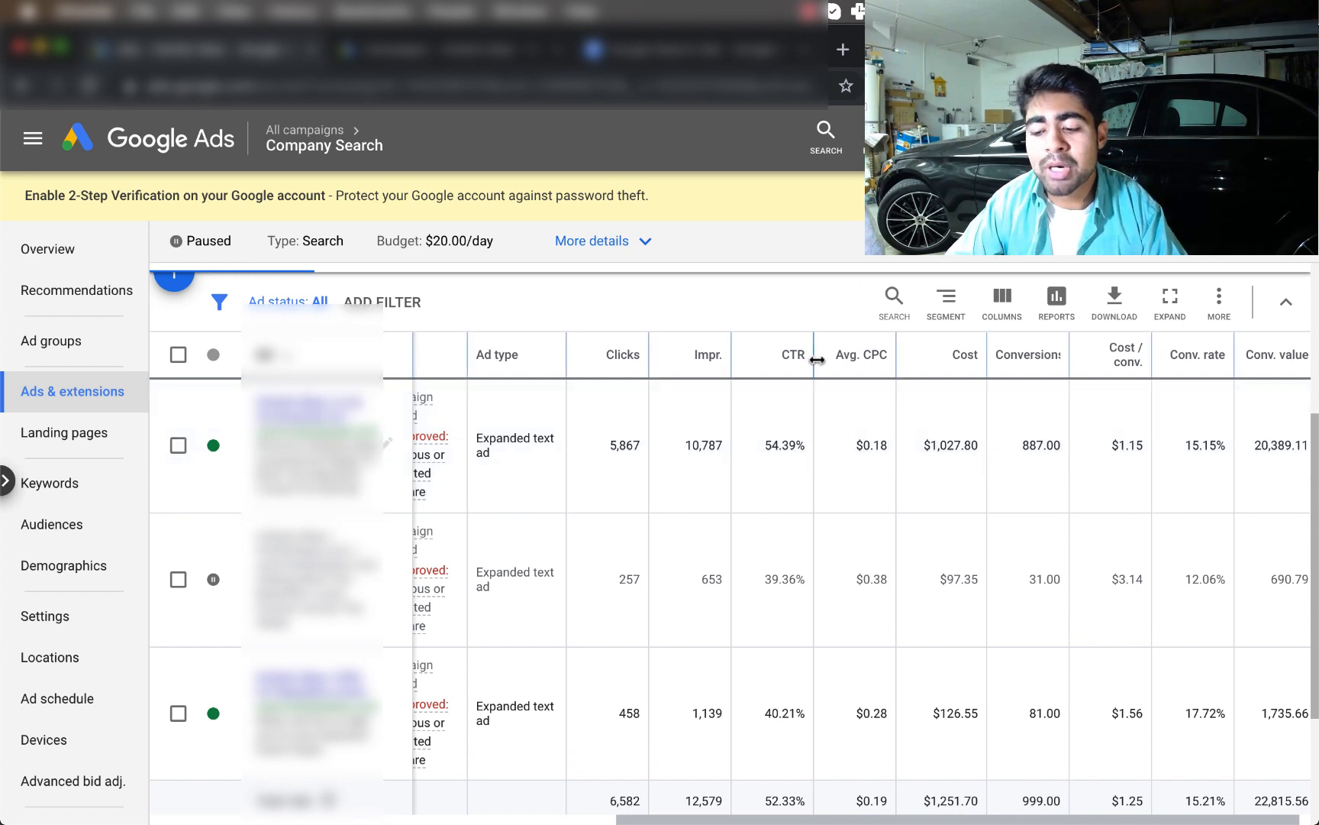
pyautogui.scroll(-1, 733, 504)
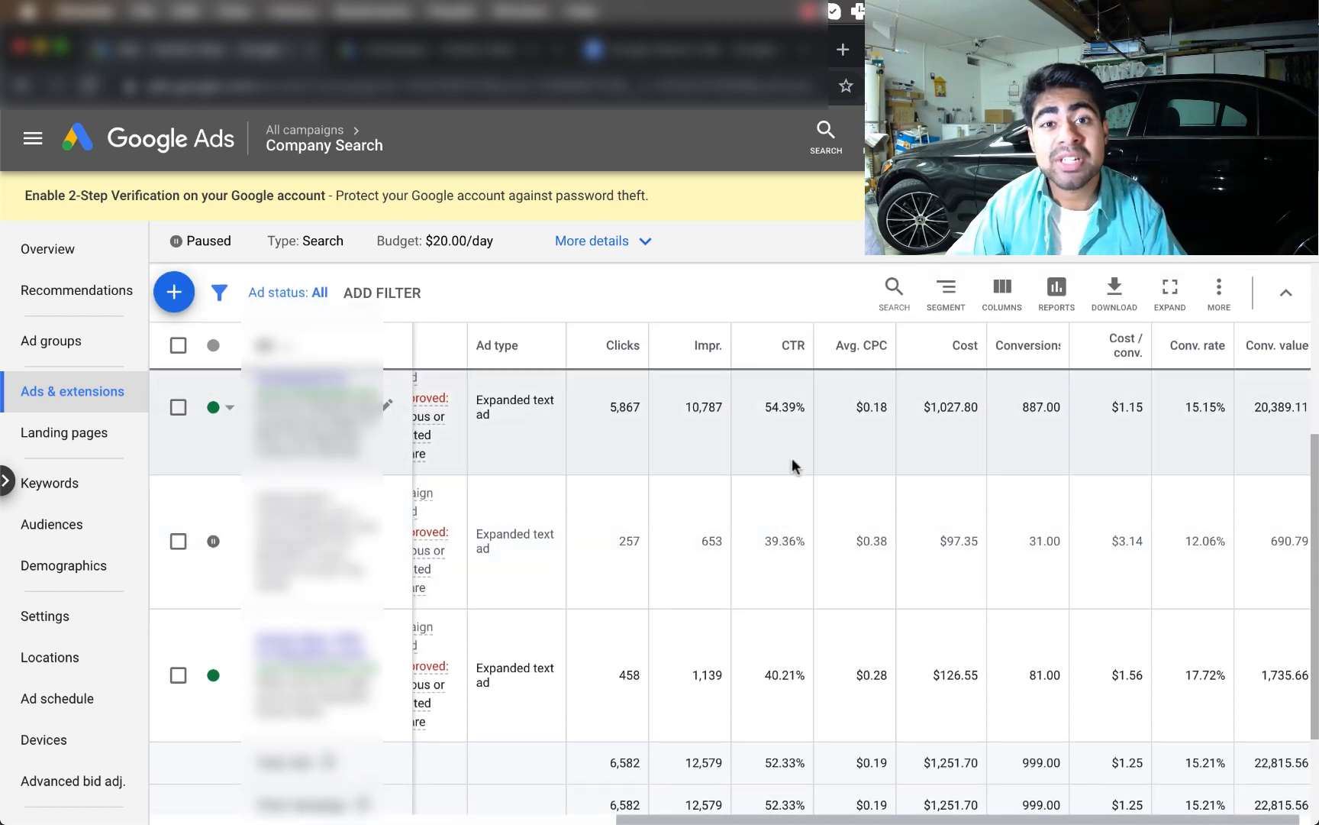
pyautogui.scroll(-1, 792, 457)
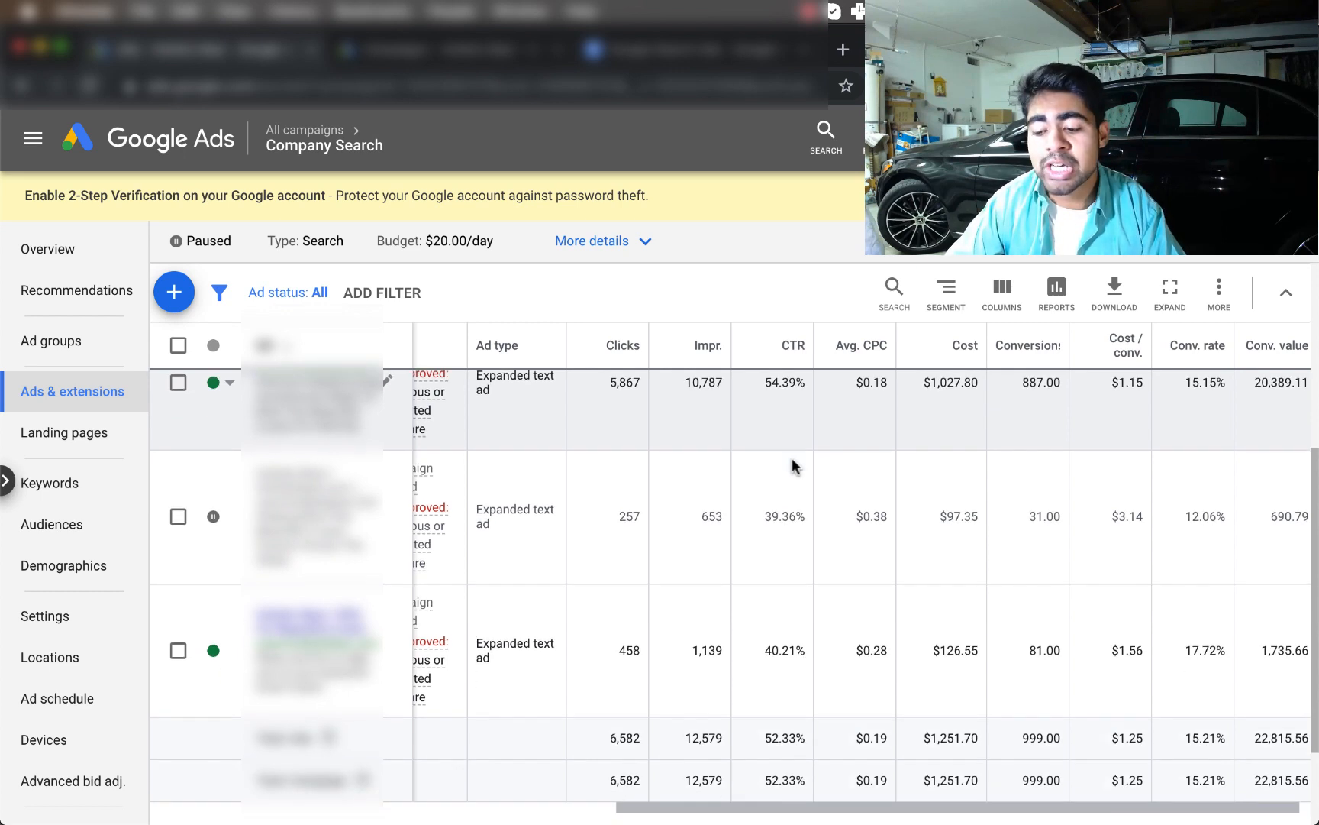
pyautogui.tripleClick(778, 518)
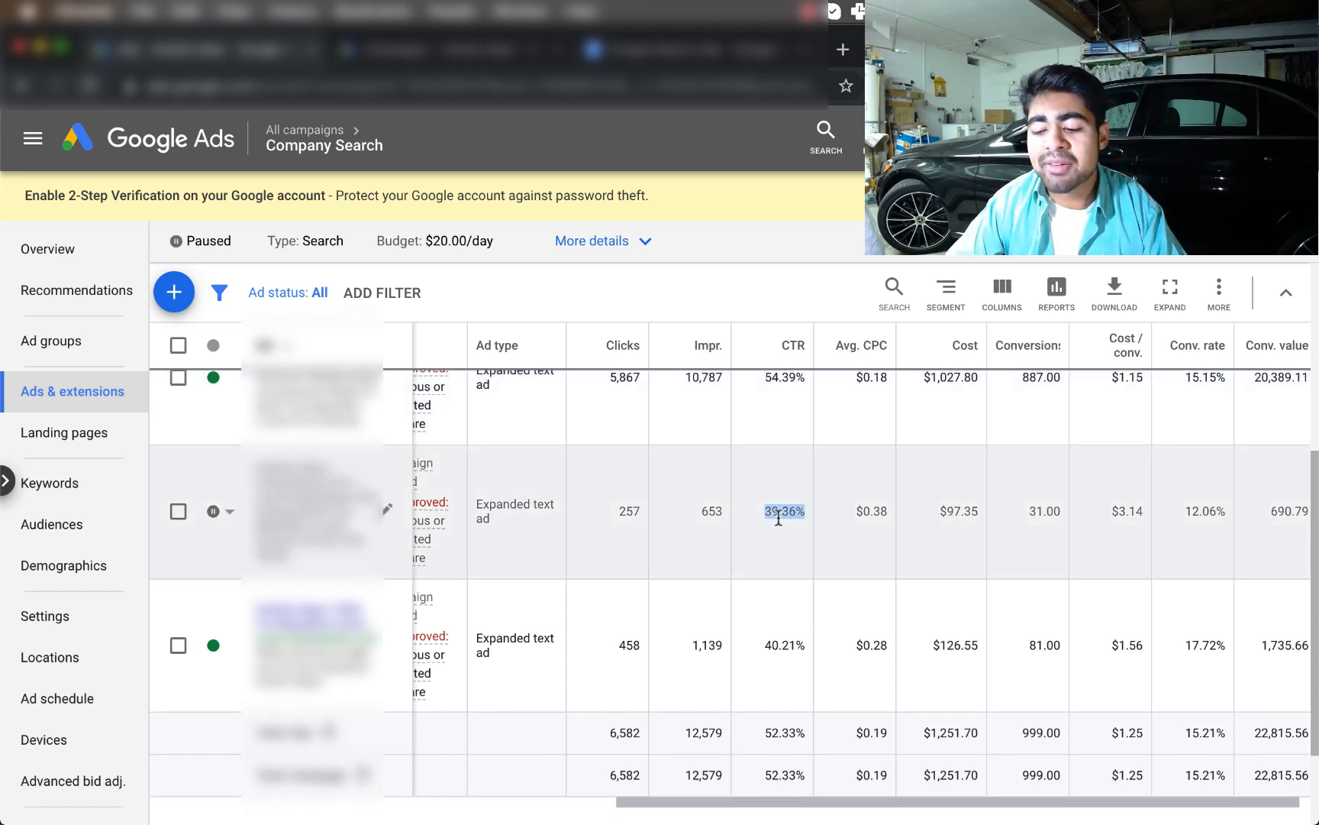
pyautogui.click(774, 512)
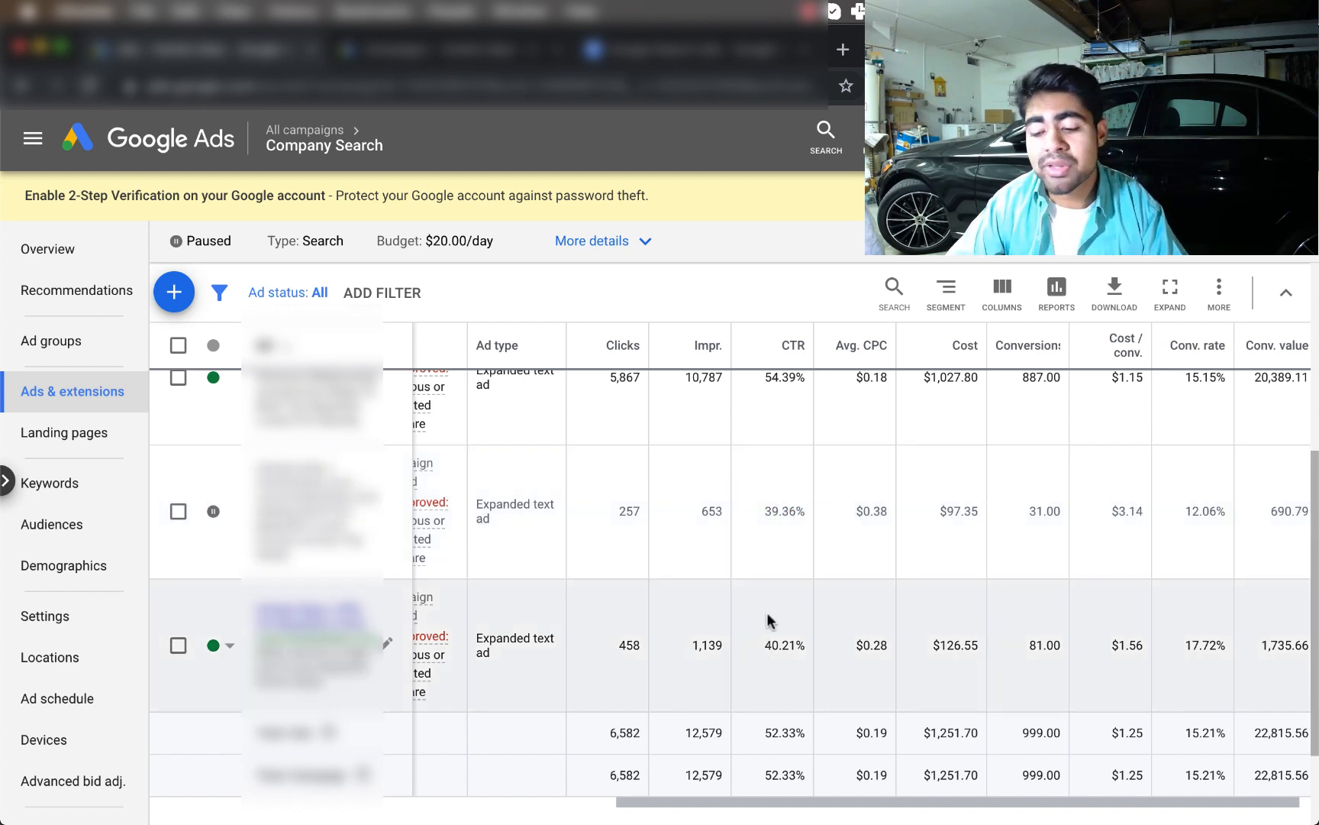
pyautogui.doubleClick(773, 647)
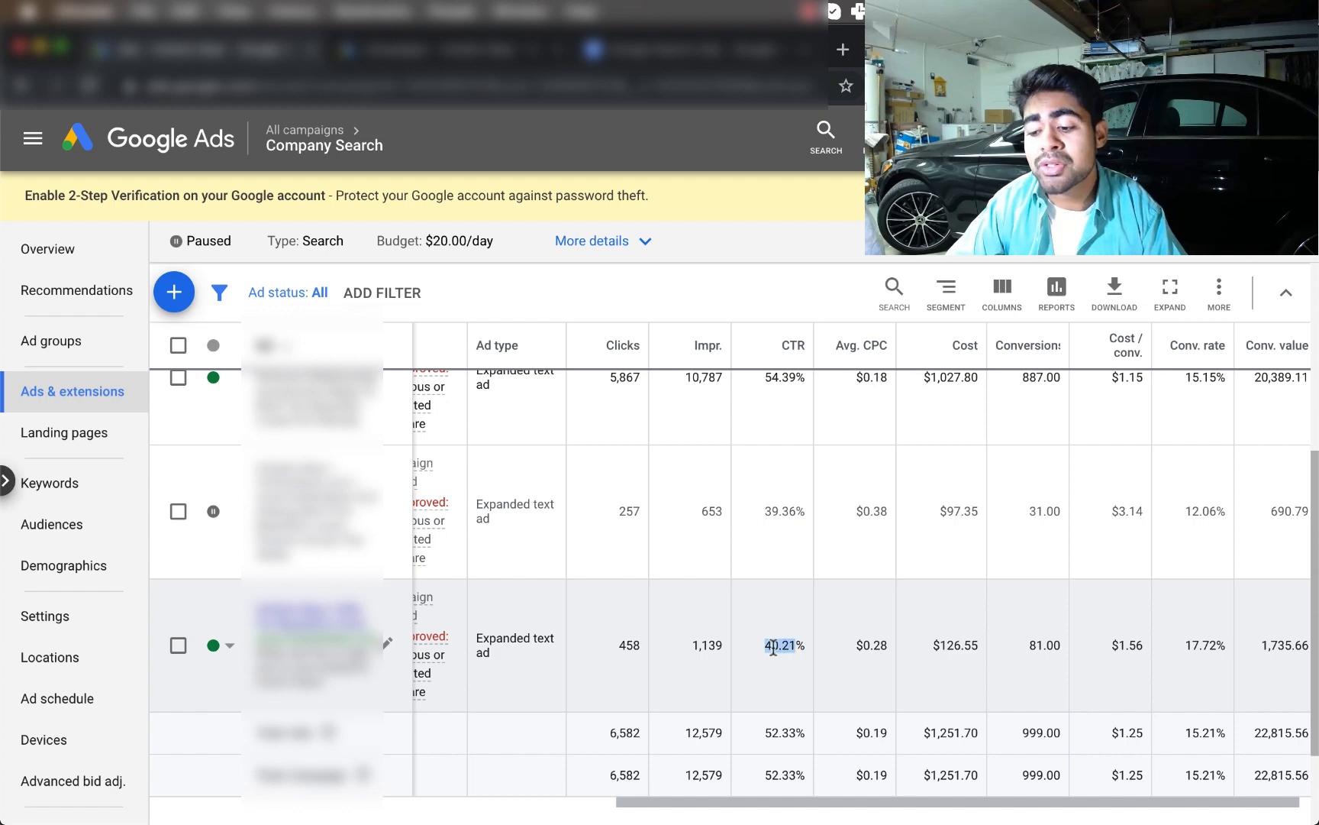
pyautogui.click(774, 647)
pyautogui.scroll(1, 773, 651)
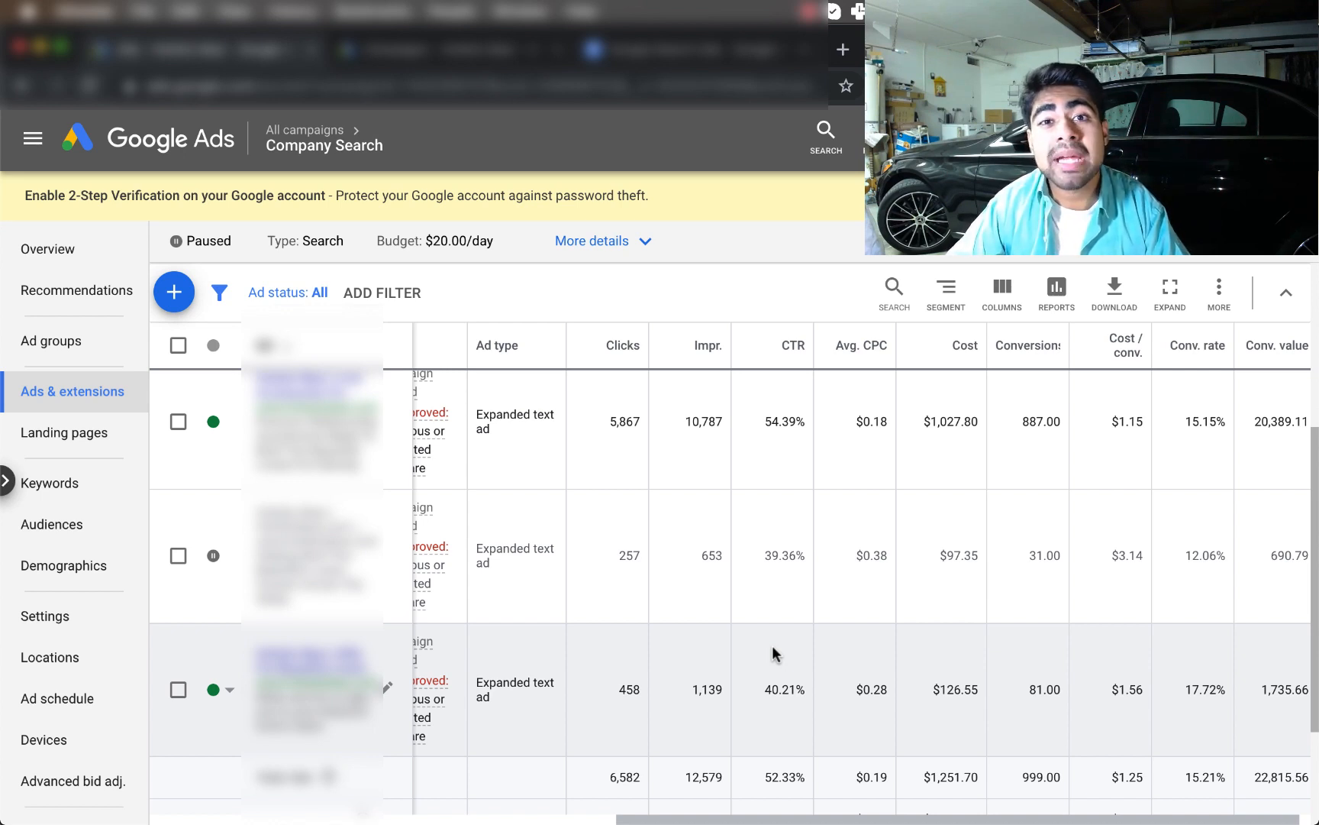
pyautogui.scroll(1, 774, 655)
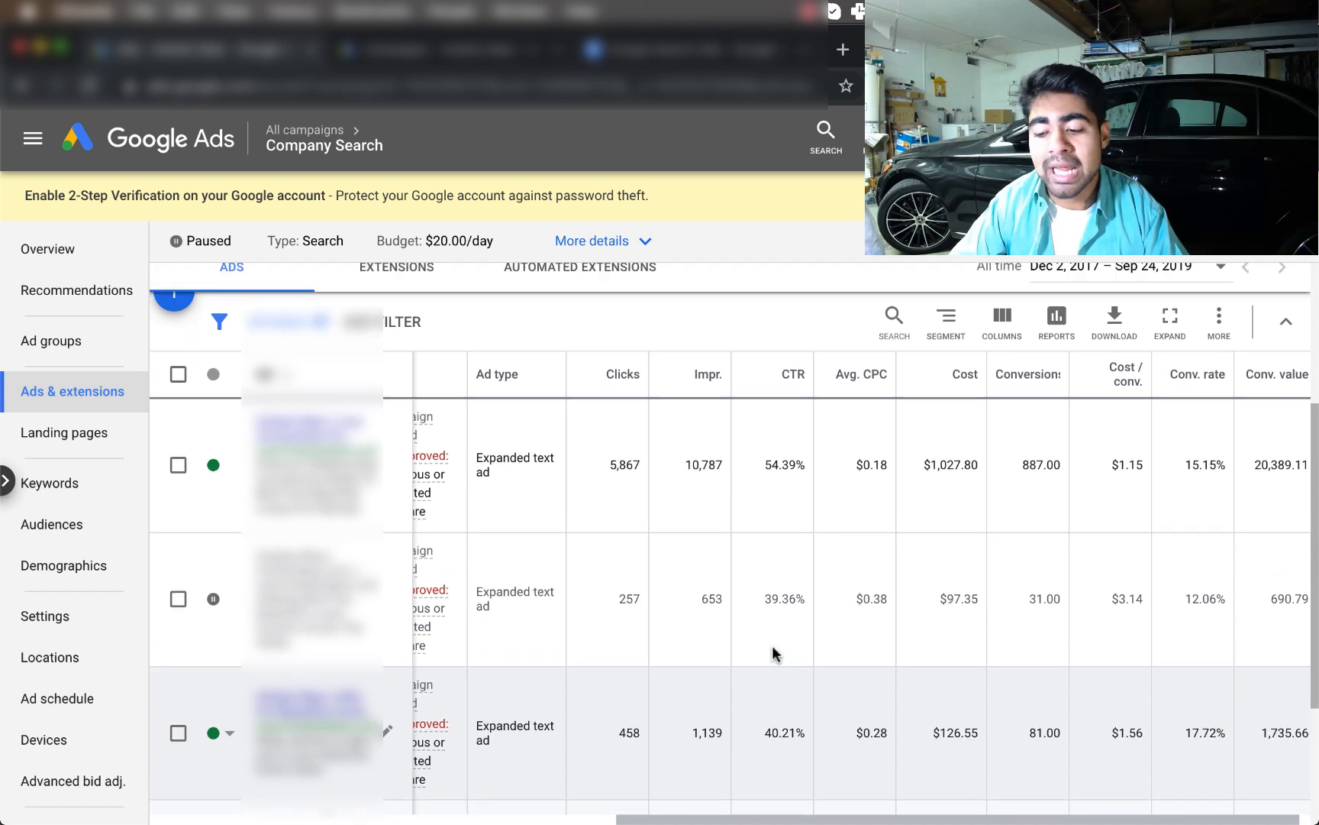
pyautogui.tripleClick(792, 472)
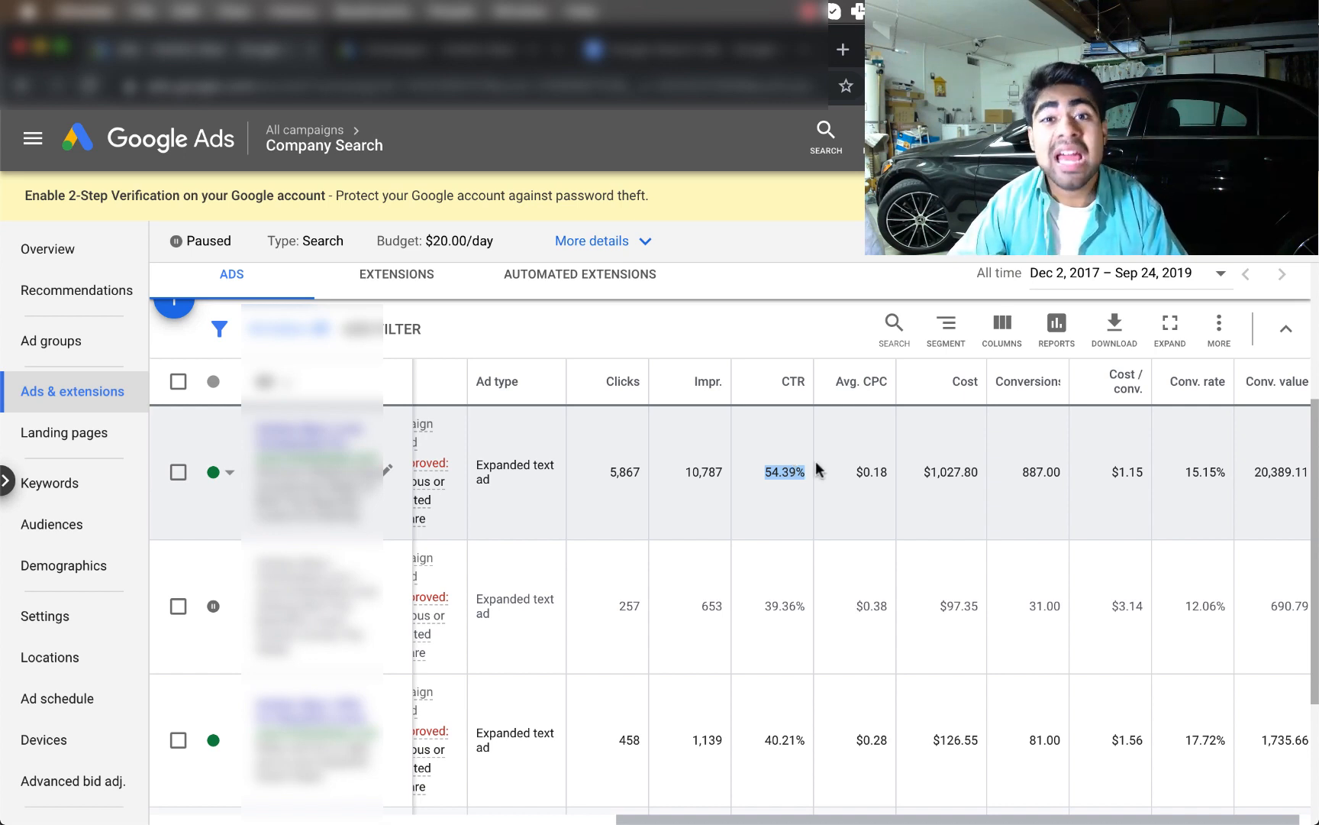
pyautogui.doubleClick(696, 473)
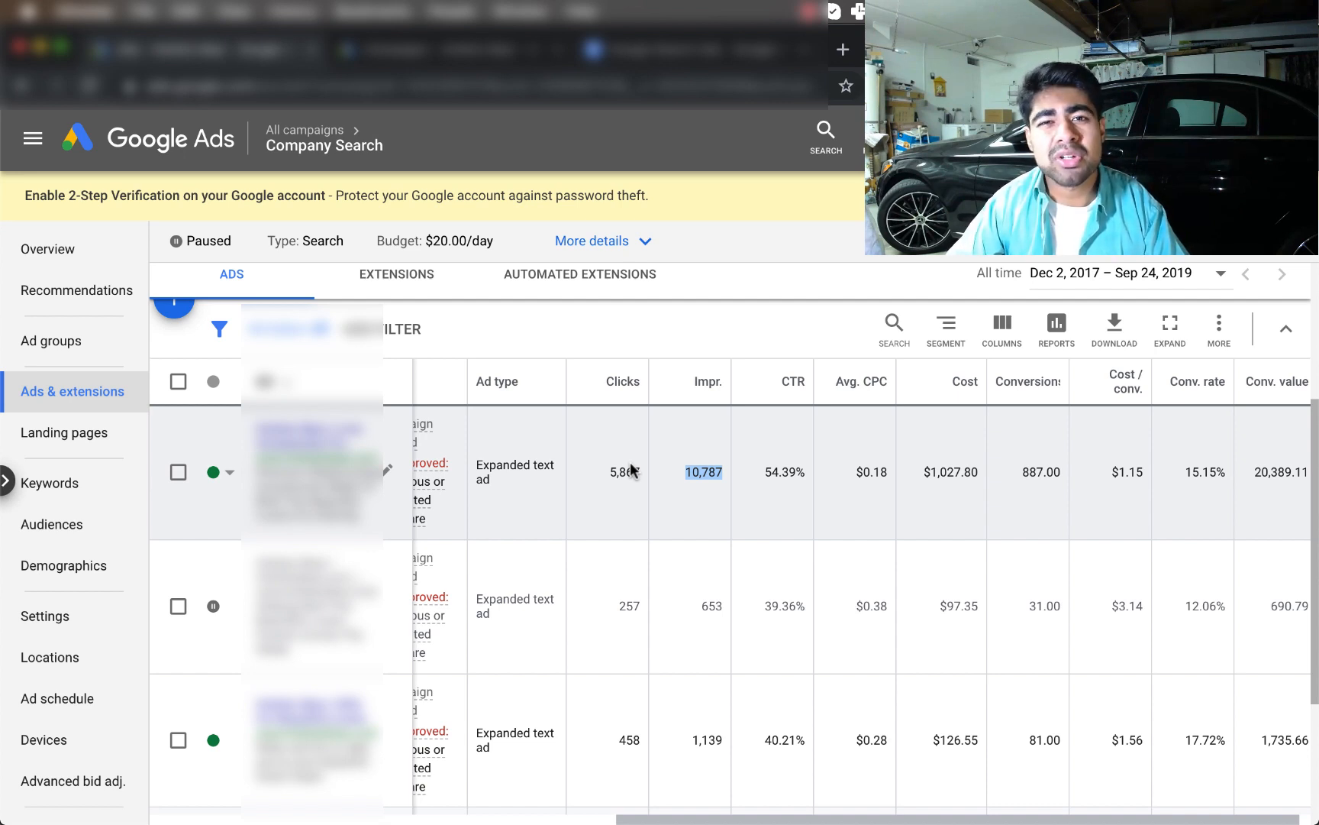
pyautogui.hscroll(2, 631, 469)
pyautogui.scroll(-1, 630, 468)
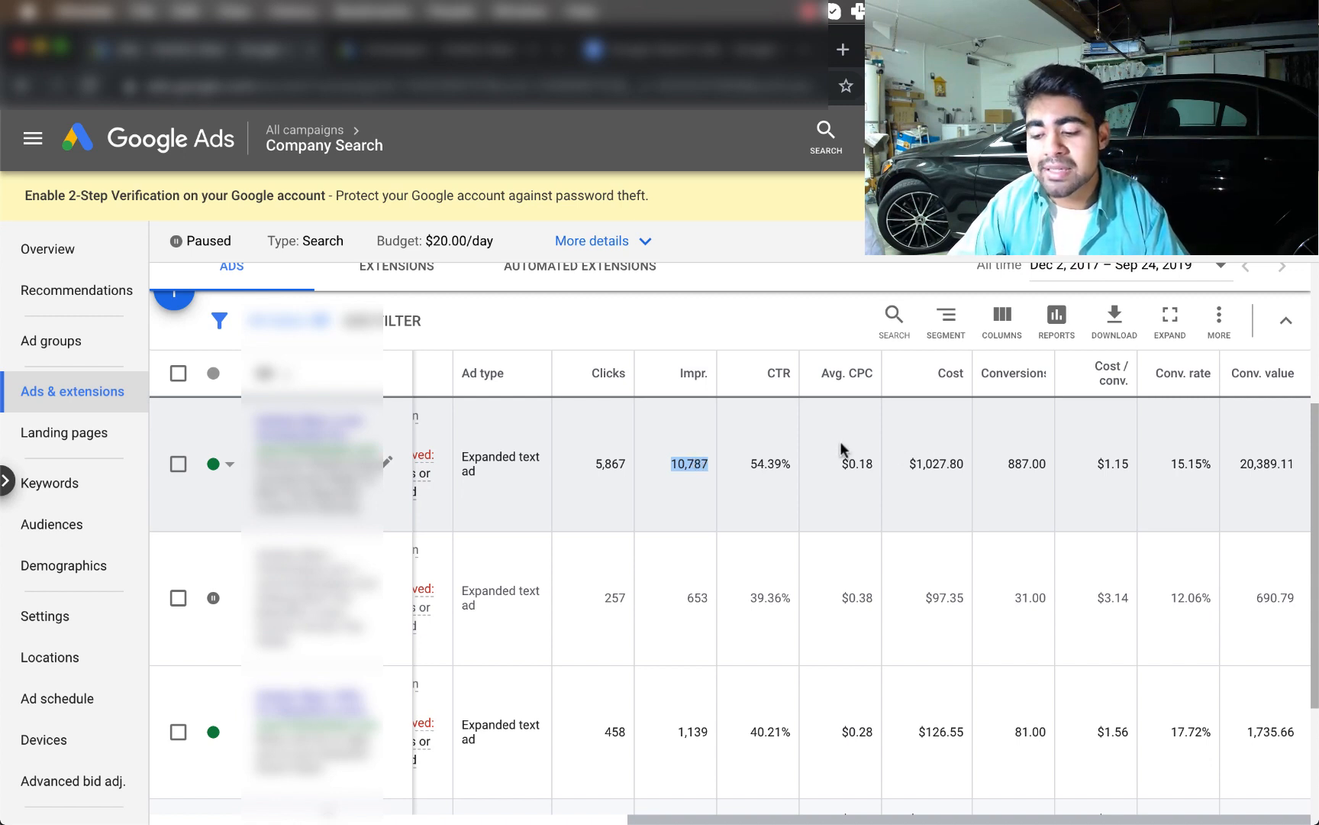
# Highlight the ads' cost figures ($1,027.80 and 97.35) and the 690.79 conversion value
pyautogui.doubleClick(939, 461)
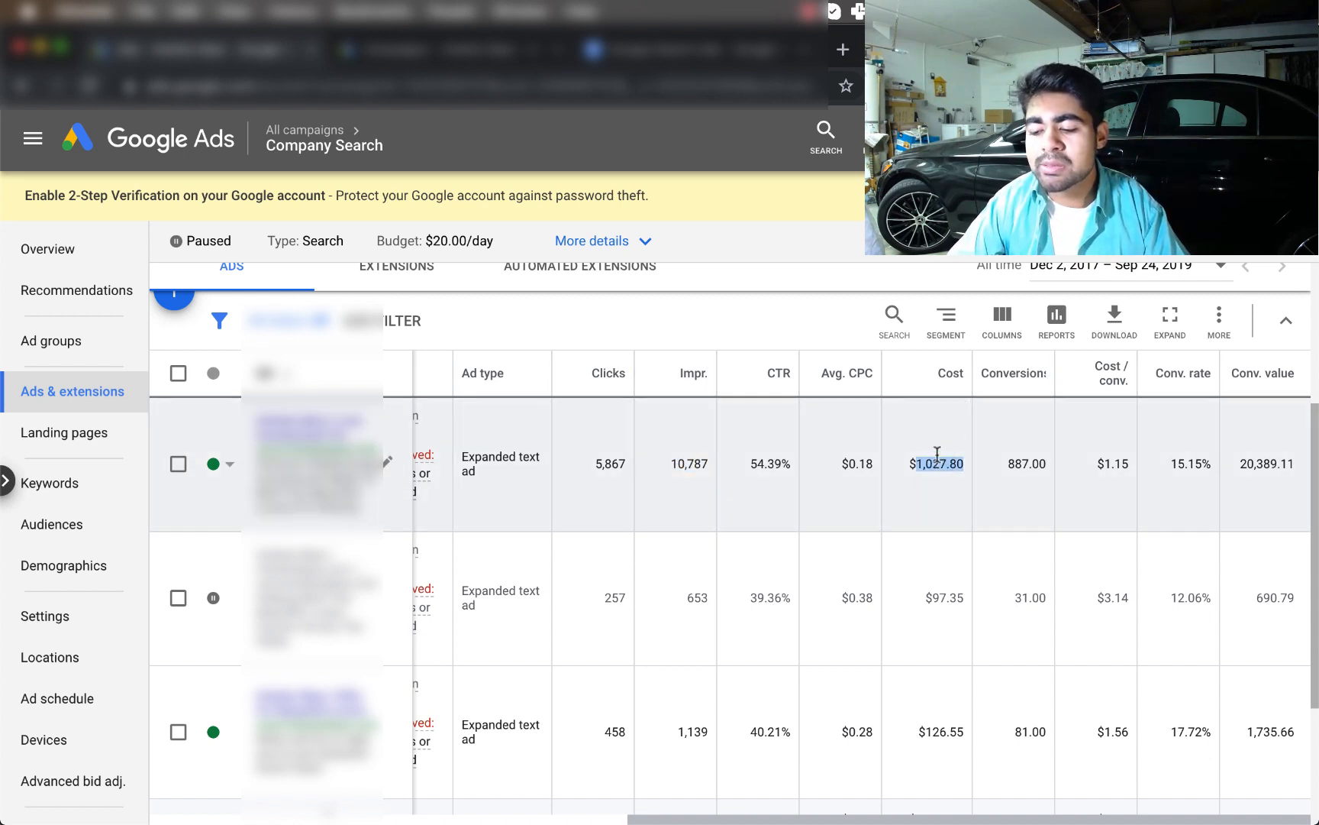
pyautogui.click(936, 464)
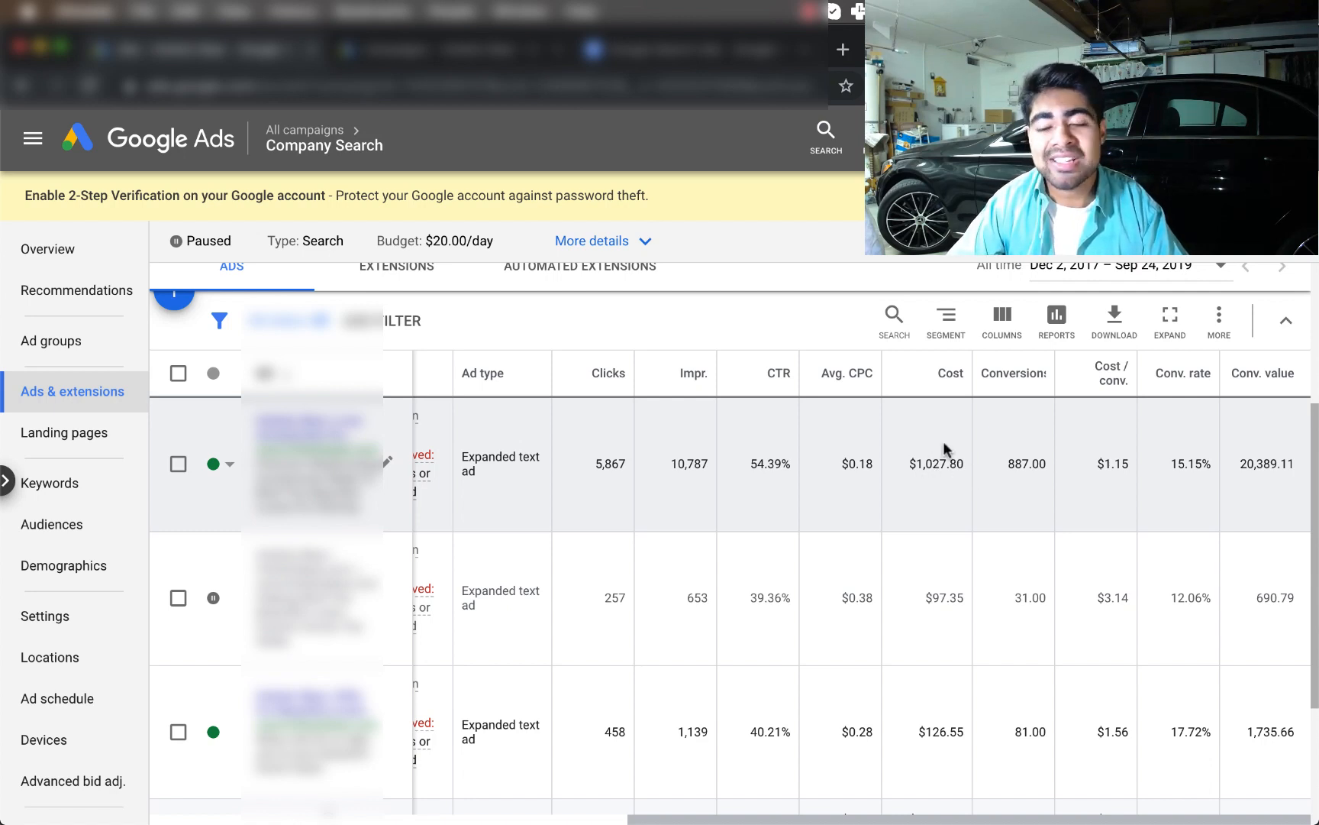
pyautogui.scroll(-1, 933, 457)
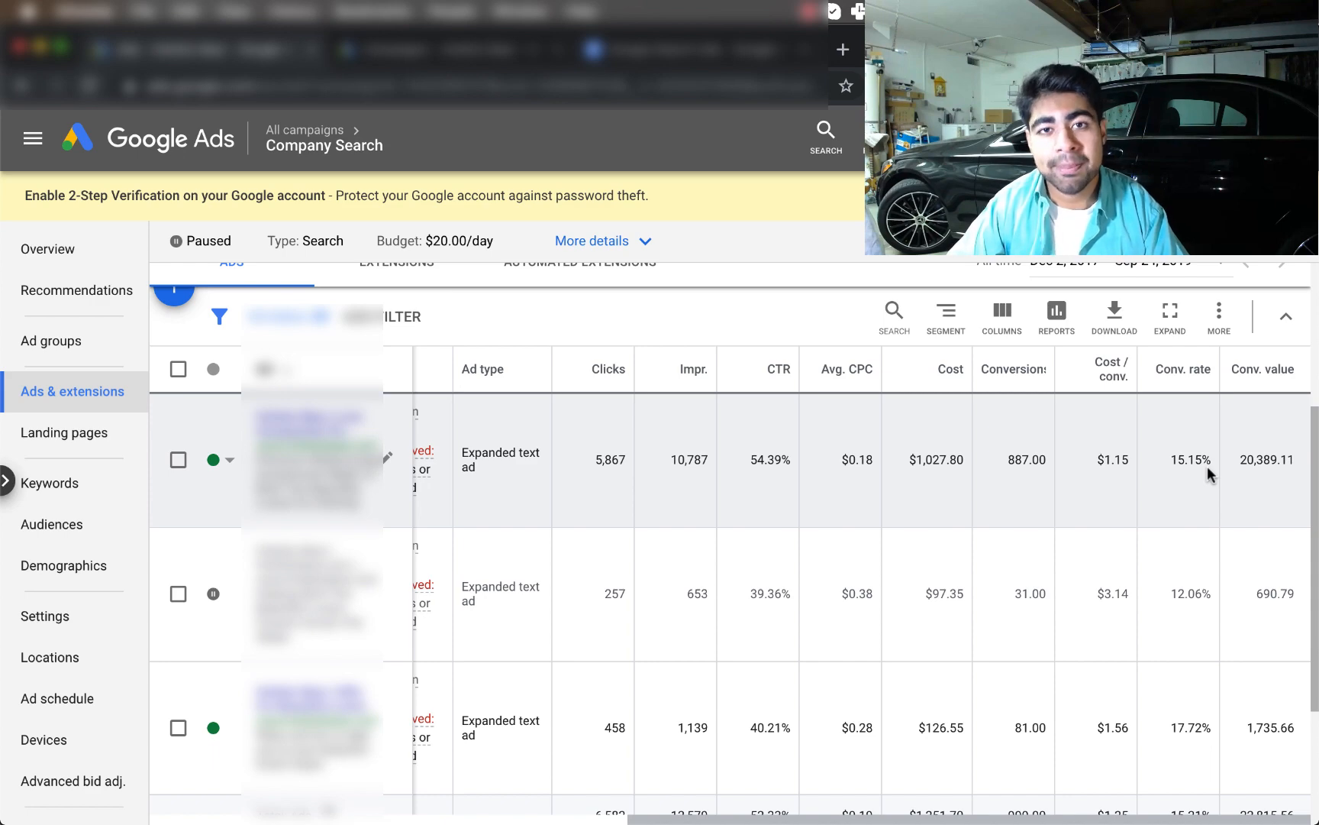
pyautogui.hscroll(-3, 1208, 466)
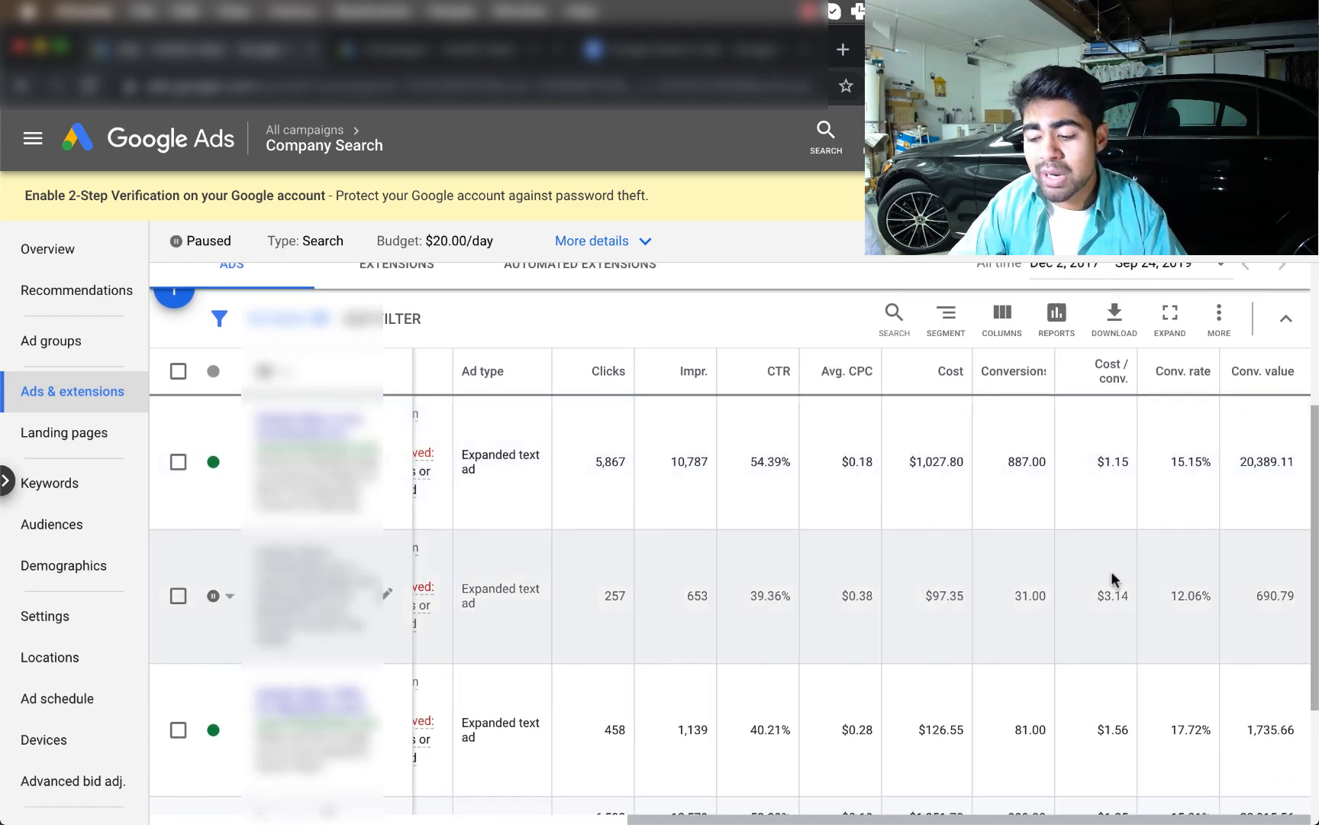
pyautogui.doubleClick(934, 595)
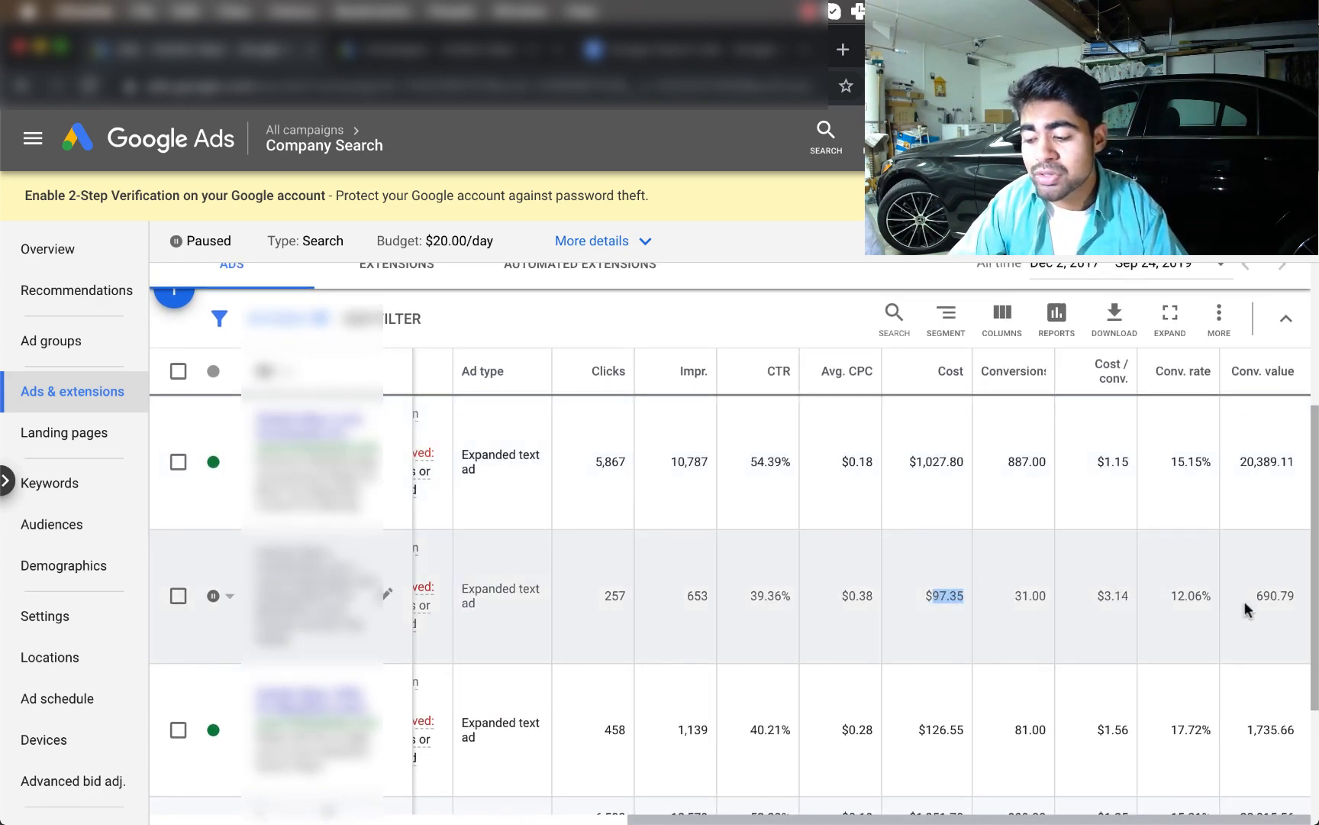
pyautogui.doubleClick(1262, 596)
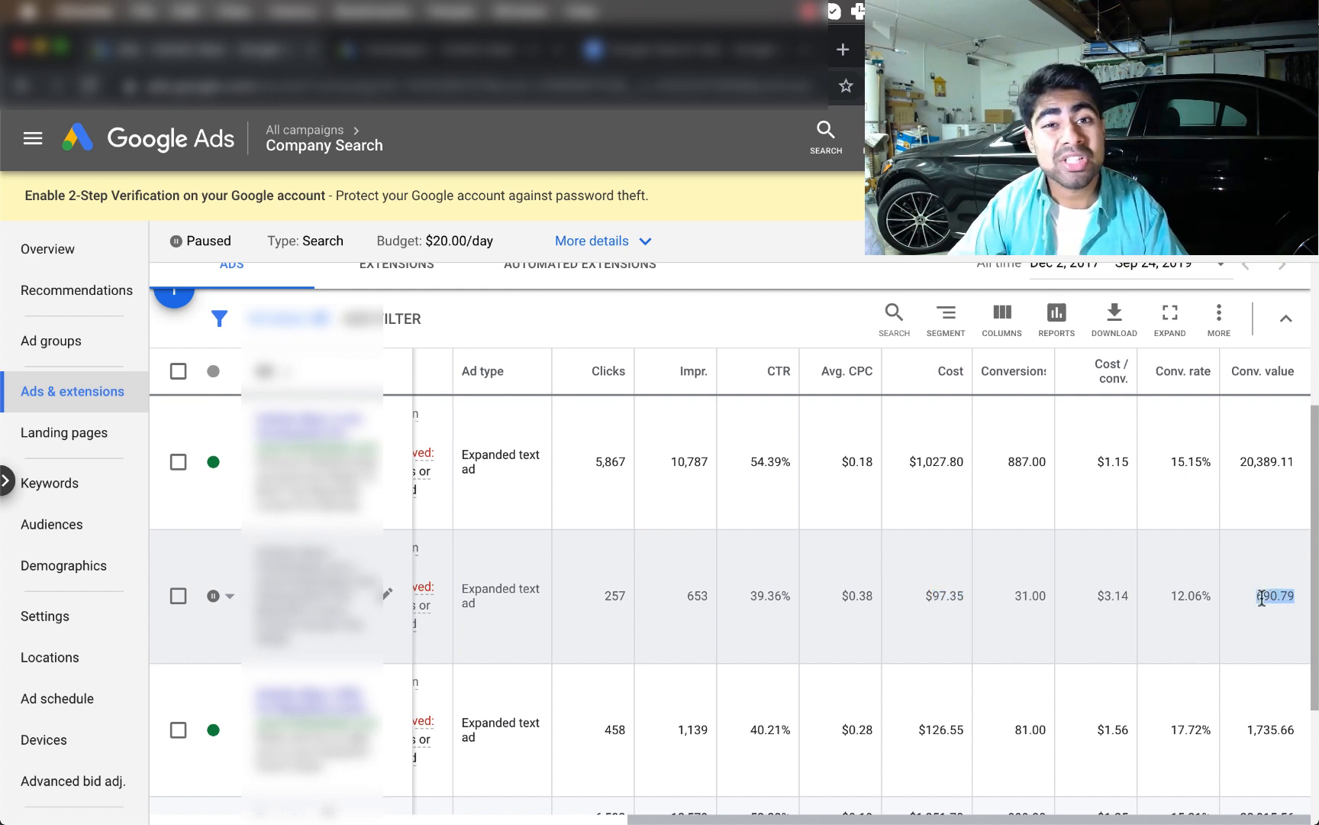
# Go back to the All campaigns overview via the breadcrumb
pyautogui.scroll(-2, 995, 759)
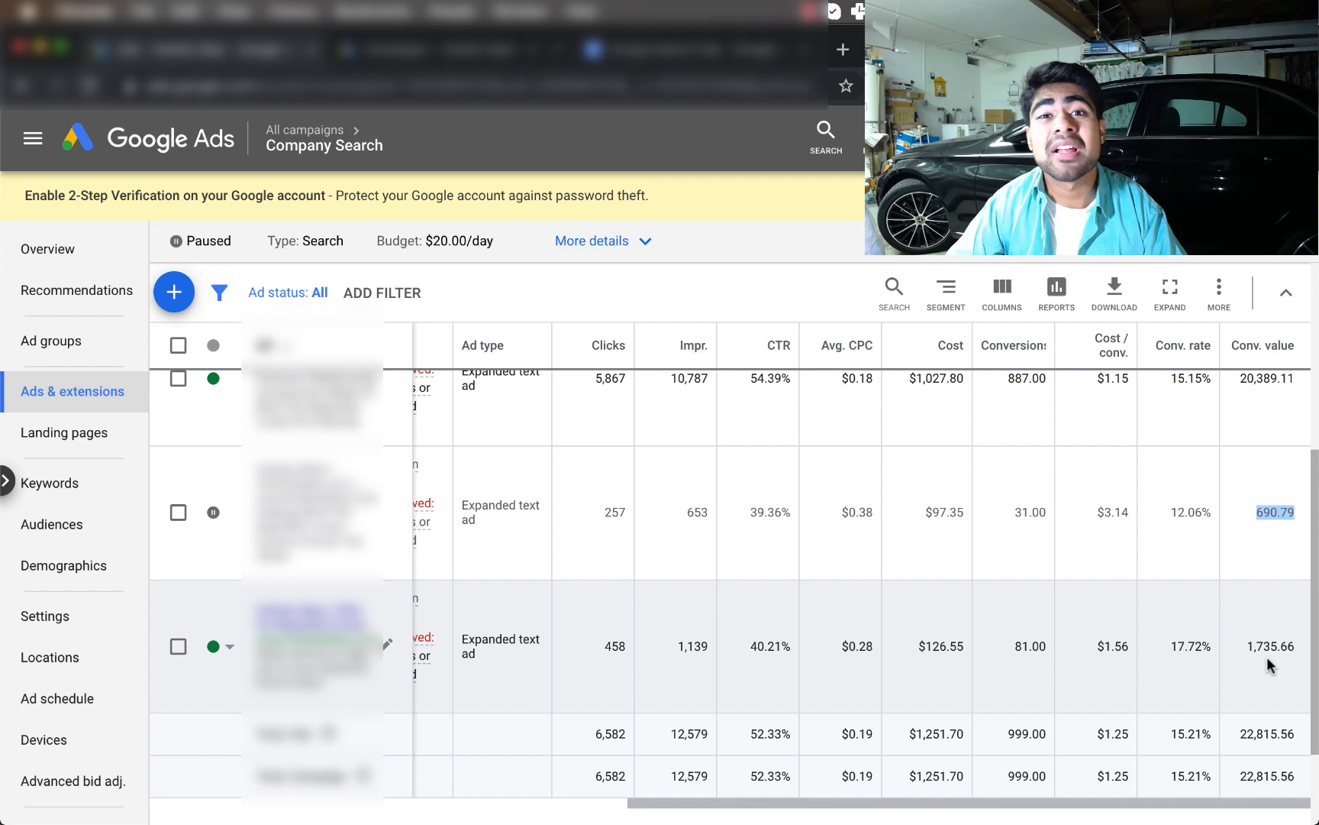
pyautogui.scroll(1, 1206, 458)
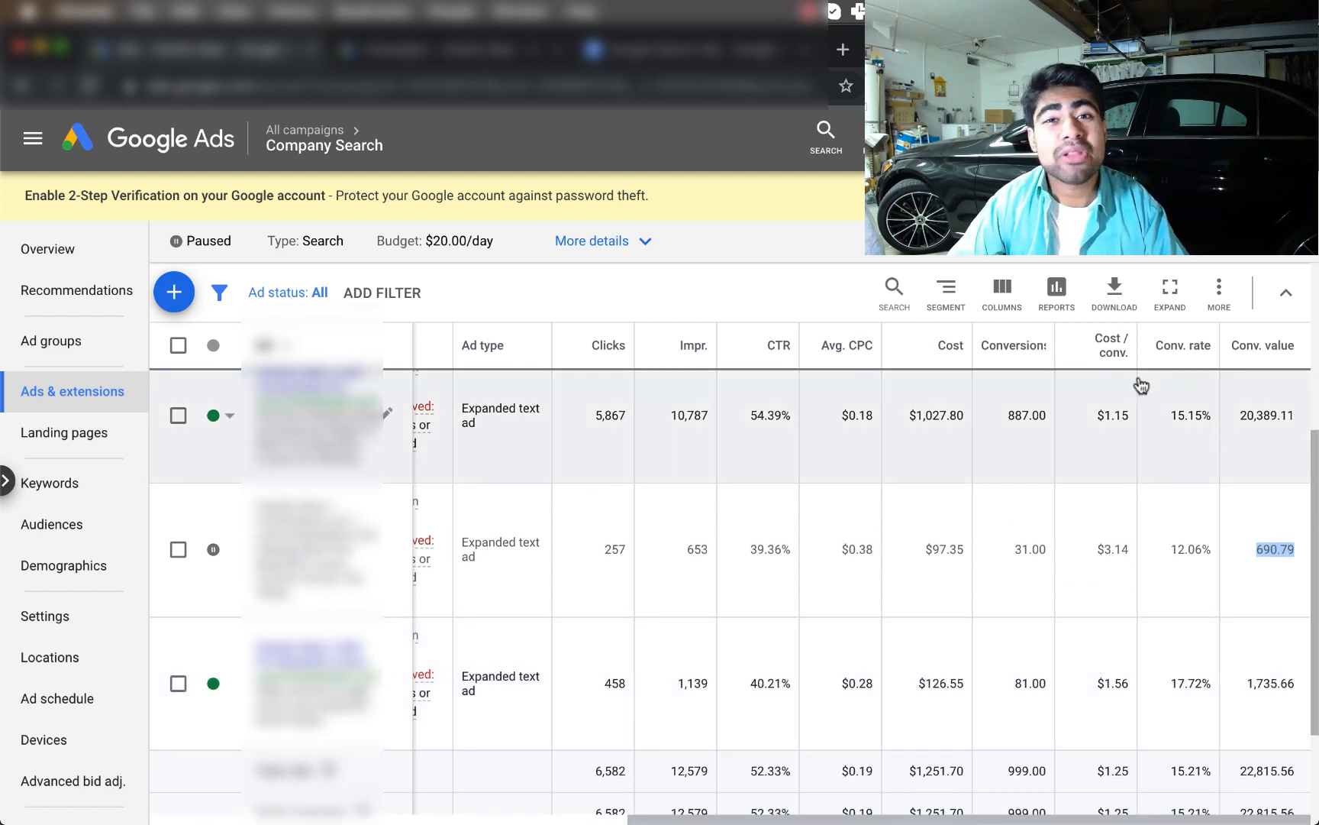
pyautogui.click(356, 141)
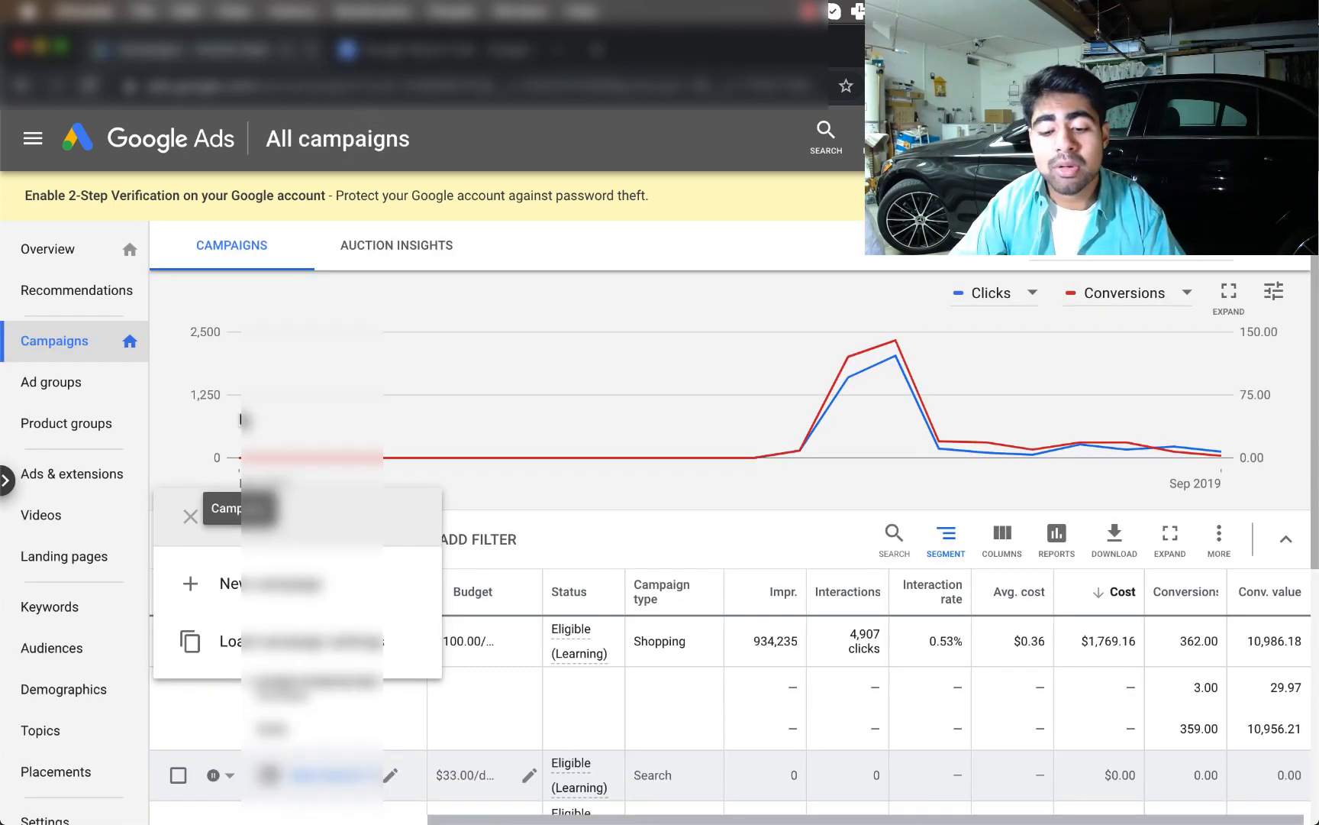
# Choose New campaign from the + button's menu to reach the goal-selection page
pyautogui.click(200, 519)
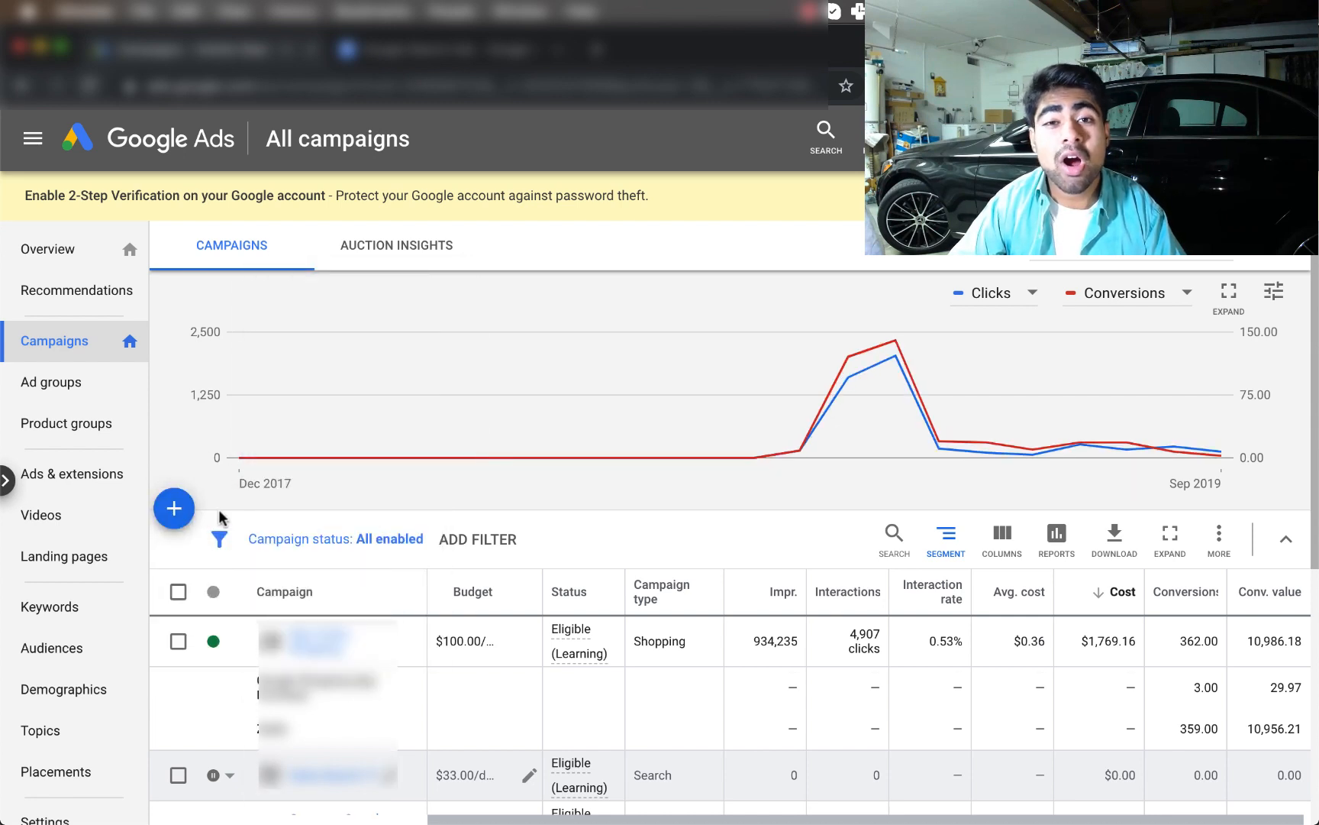
pyautogui.click(176, 508)
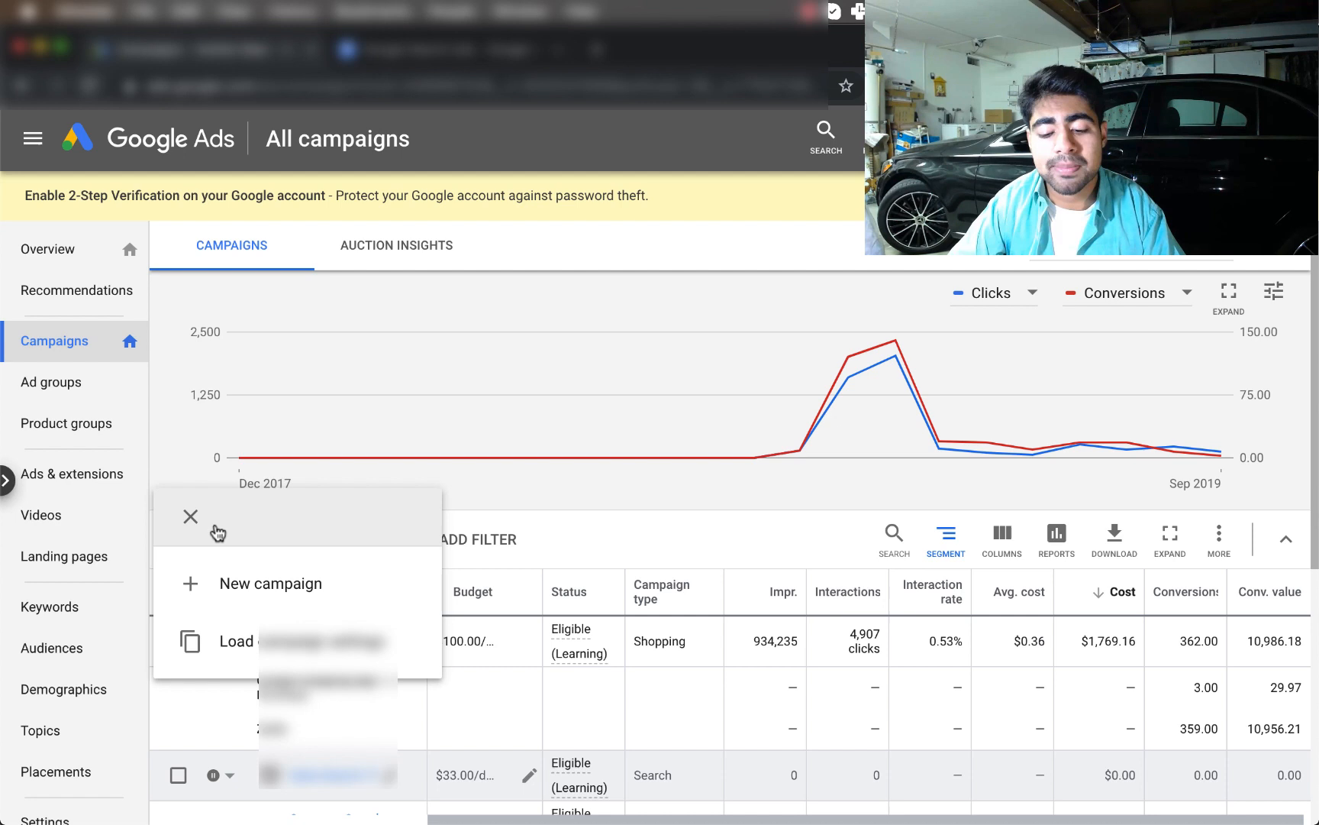
pyautogui.click(232, 584)
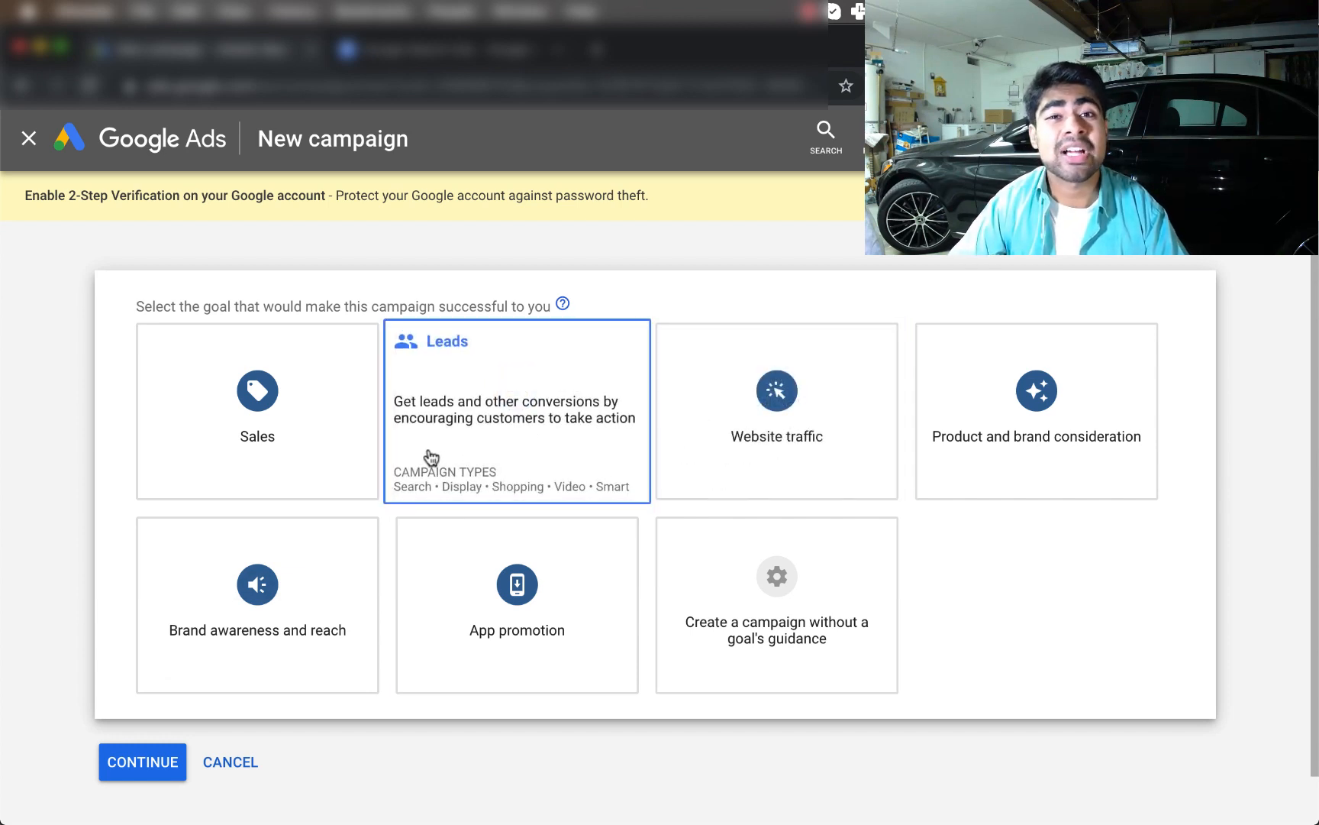
# Pick the Sales goal and Search type, targeting website visits to google.com, and continue
pyautogui.click(284, 433)
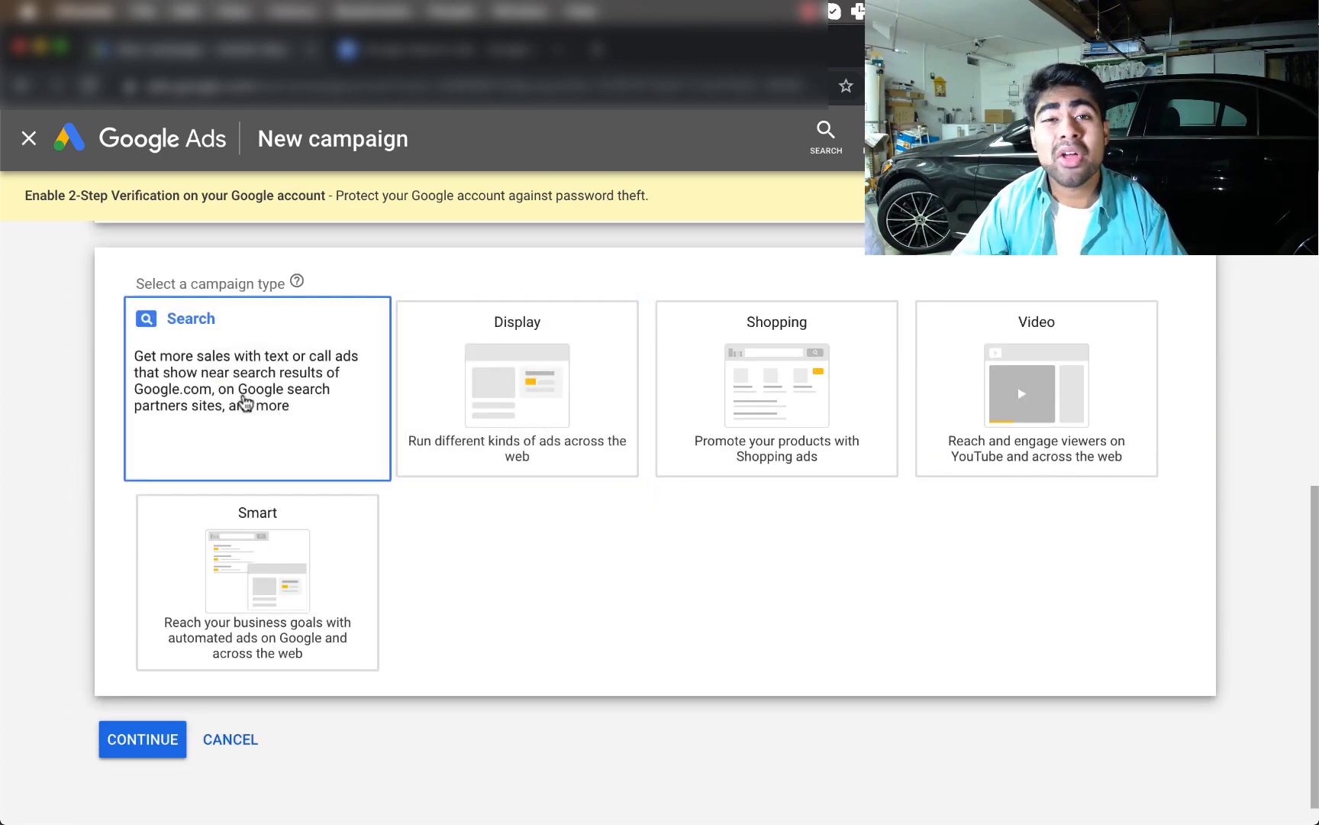
pyautogui.click(244, 402)
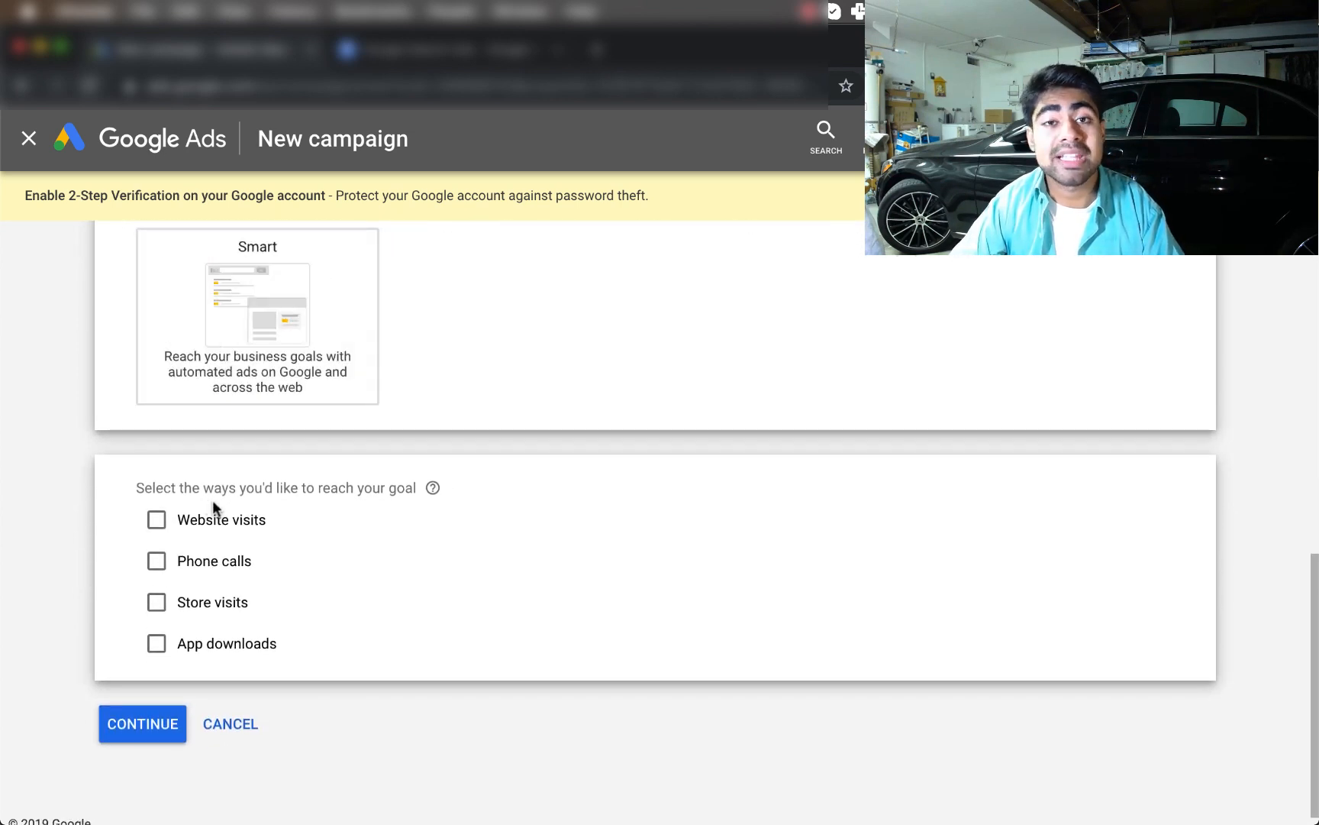
pyautogui.click(154, 526)
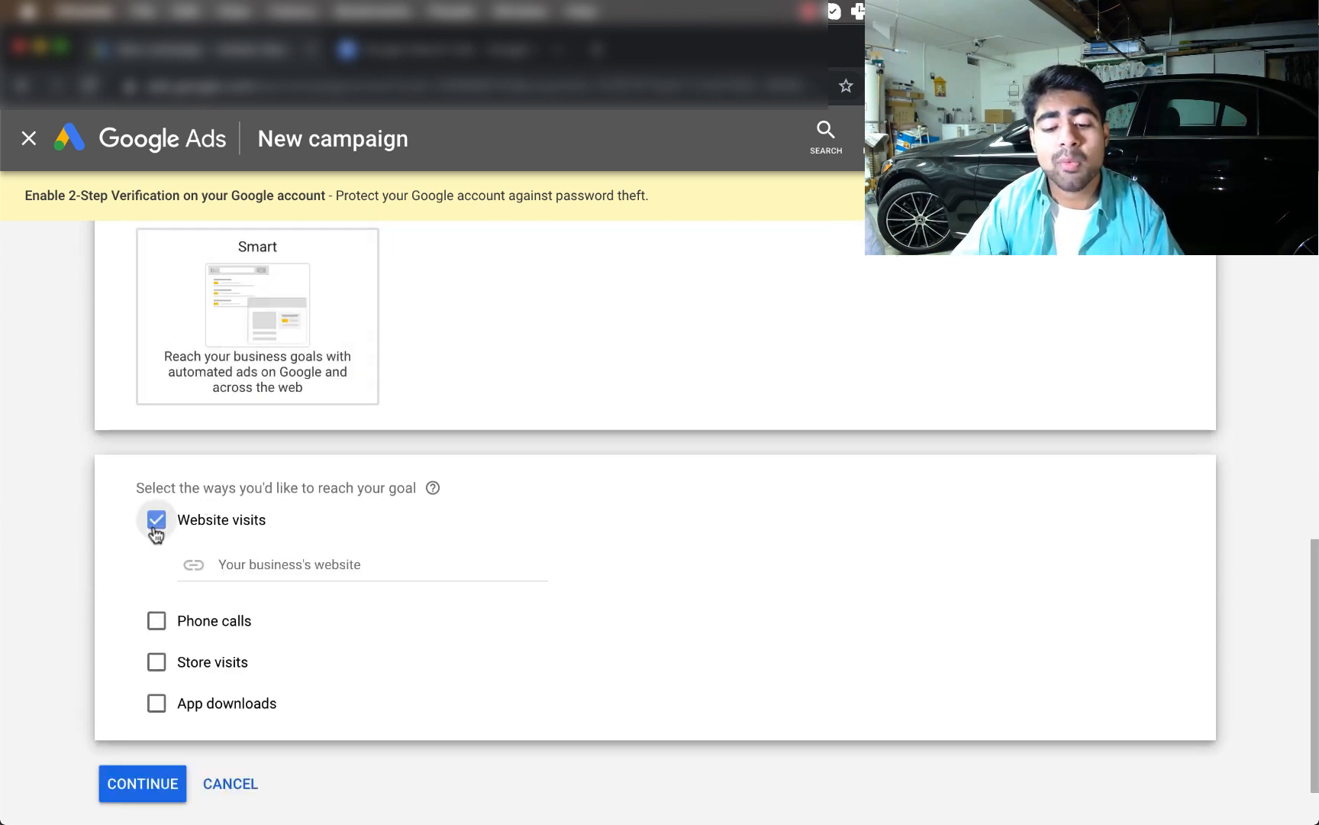
pyautogui.click(250, 510)
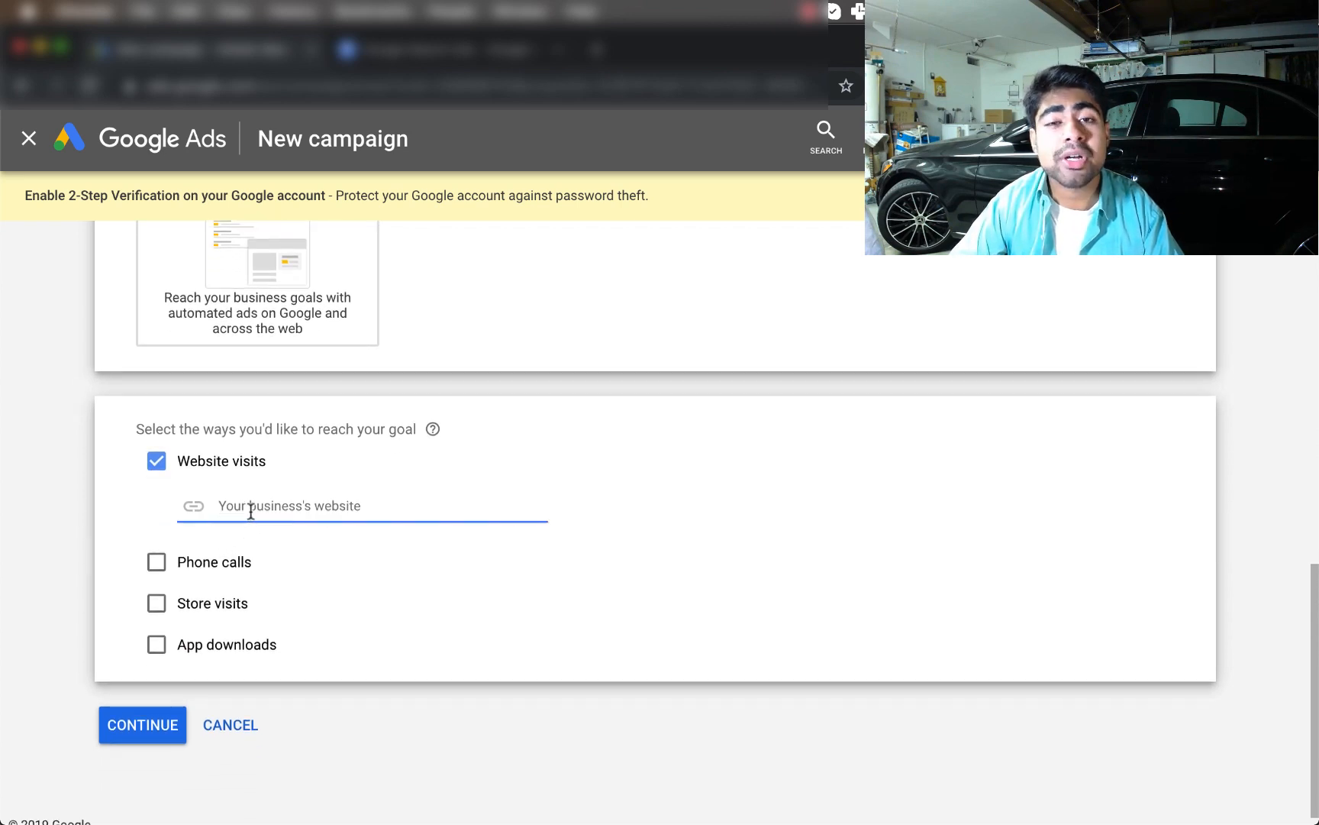
pyautogui.write('g')
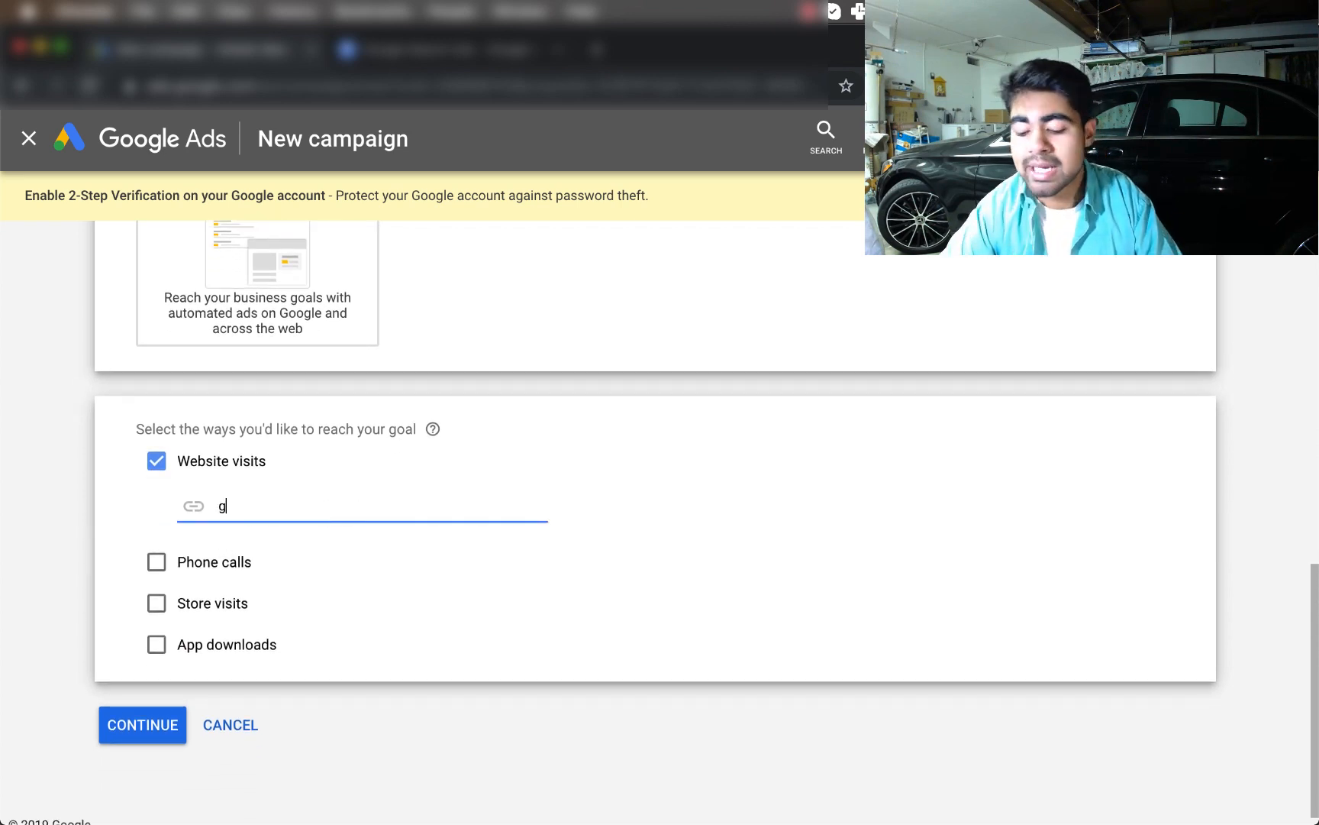
pyautogui.write('oogl')
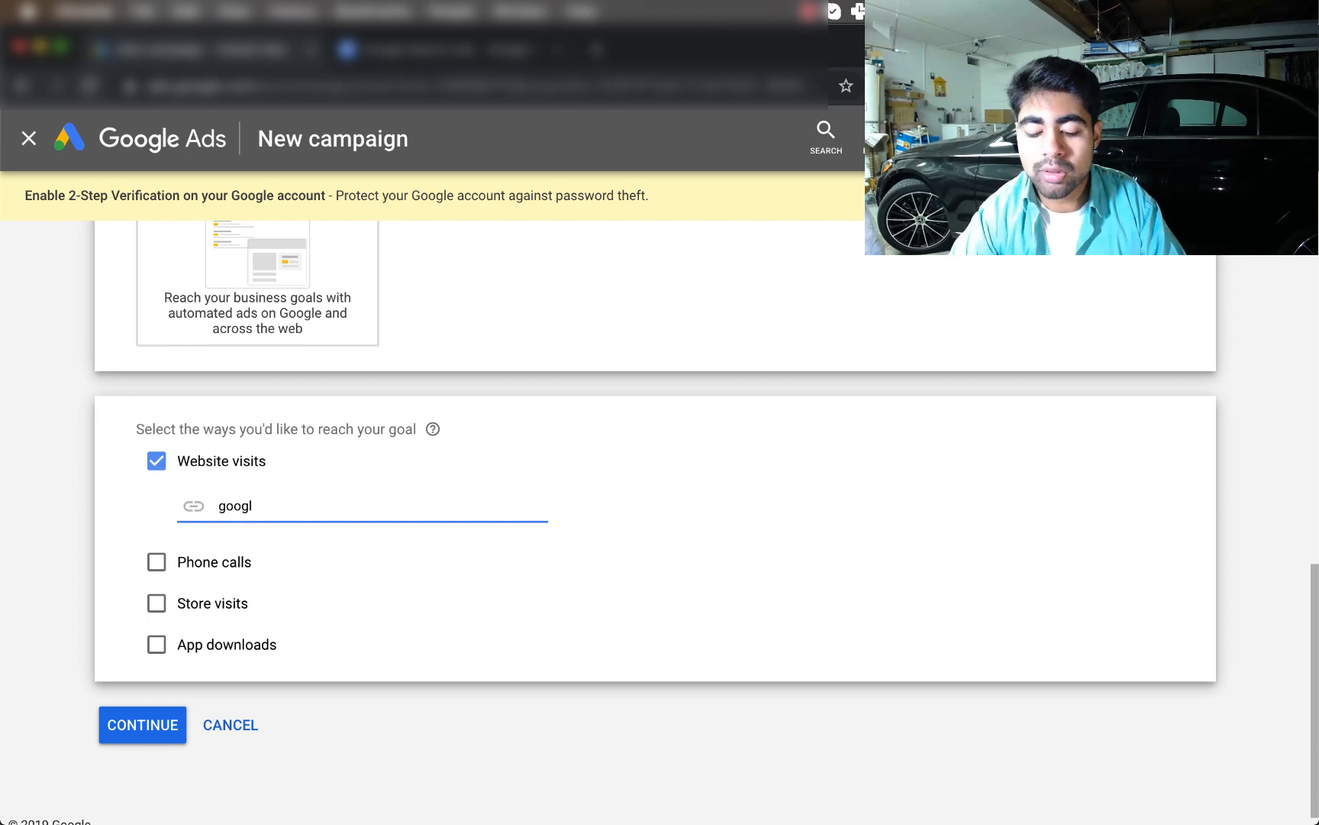
pyautogui.write('e.com')
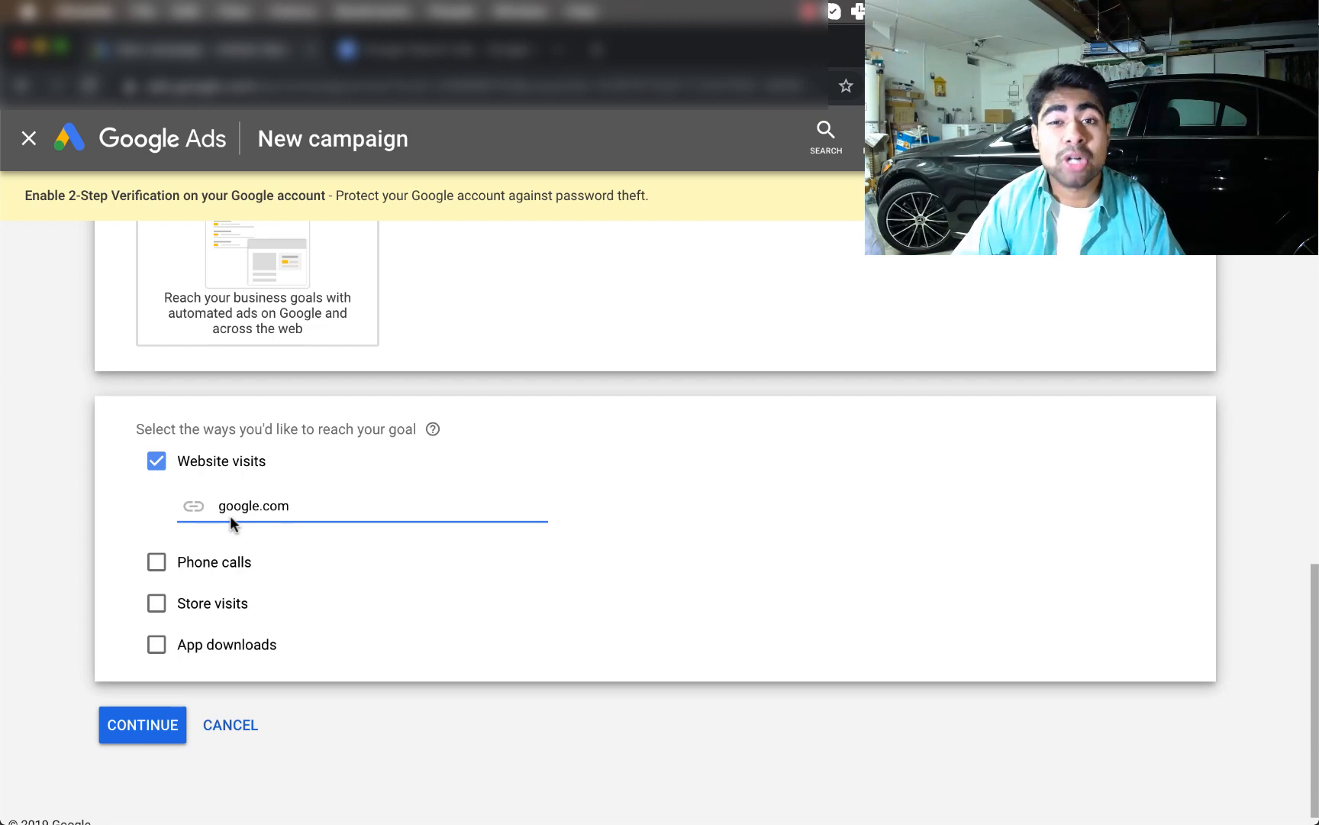
pyautogui.click(134, 724)
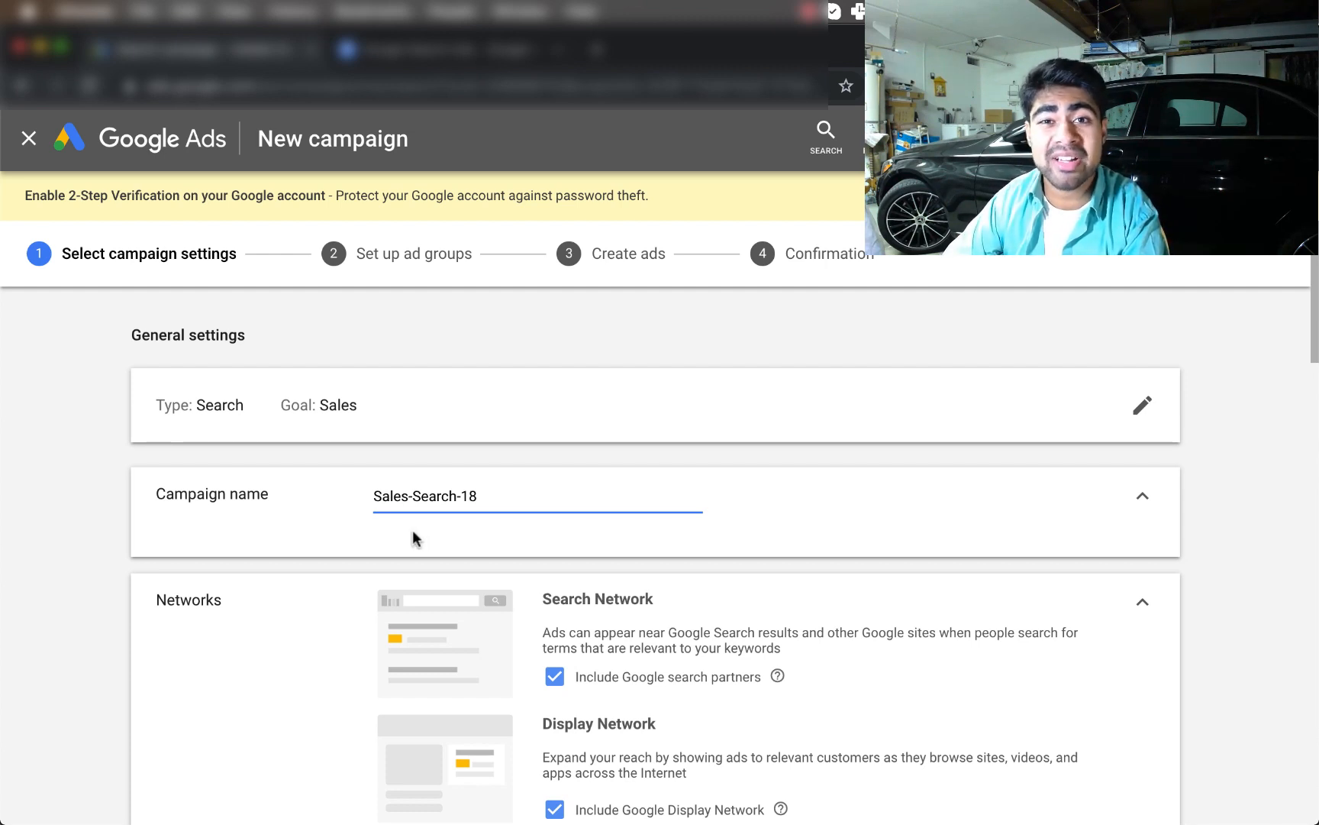
# Replace the default campaign name with 'Dog Necklace - Sales'
pyautogui.tripleClick(433, 504)
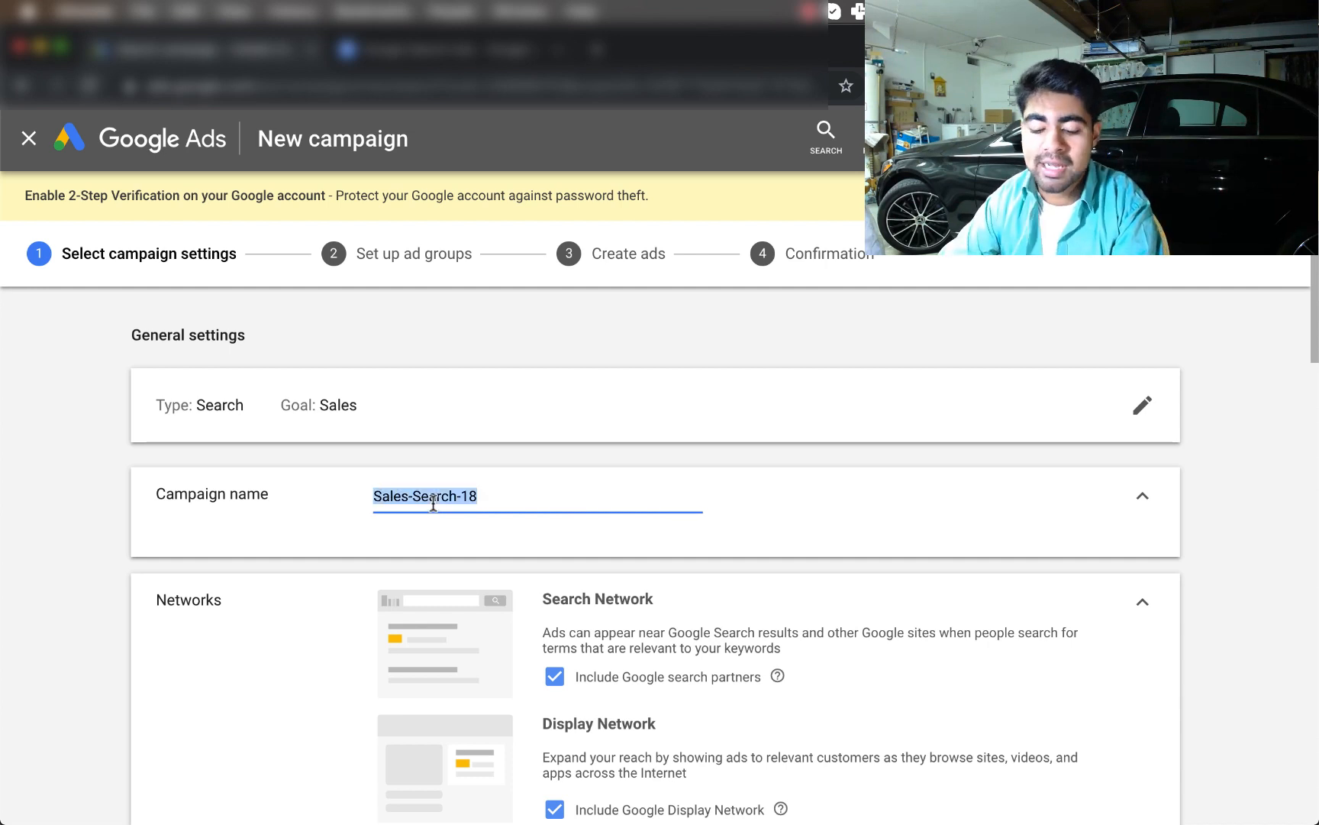
pyautogui.write('Dog ')
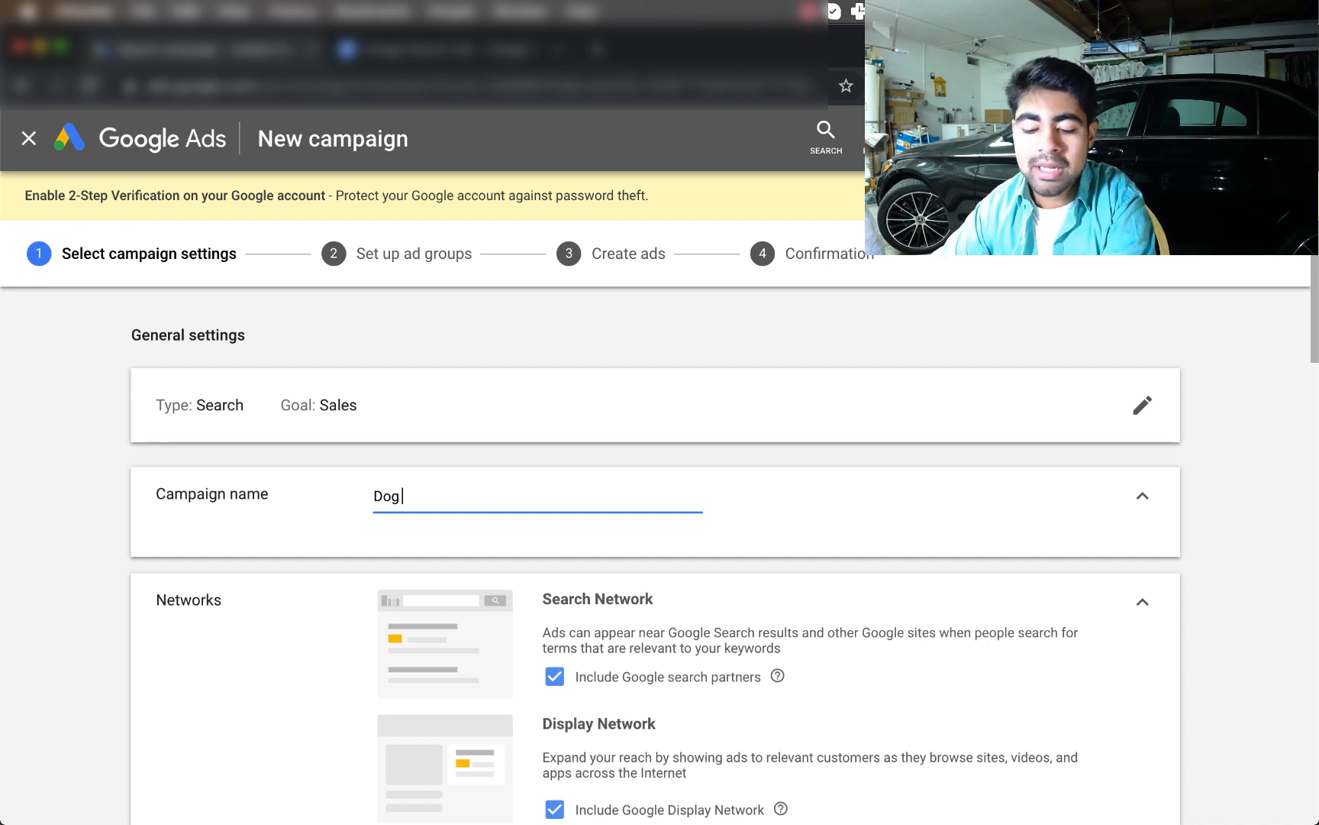
pyautogui.write('Necklace -')
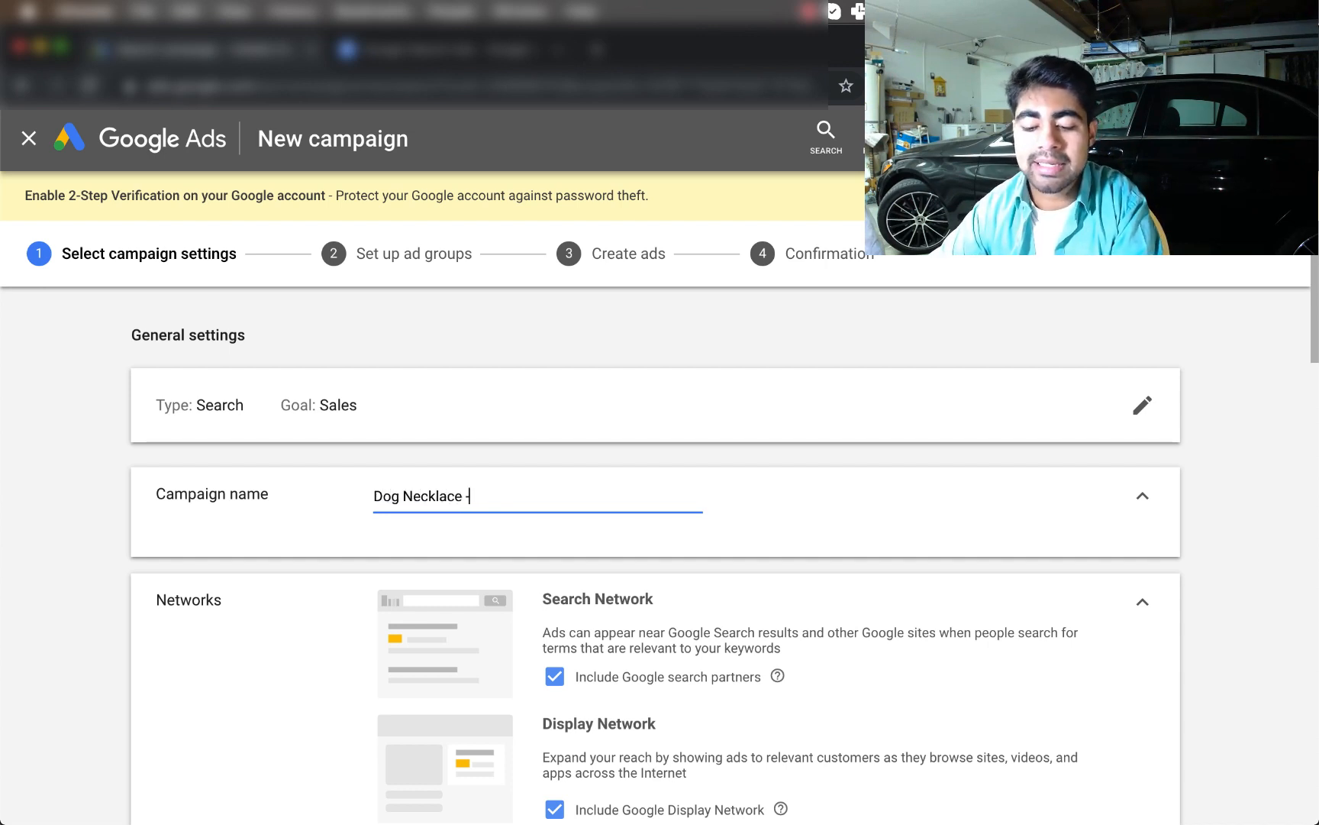
pyautogui.write(' Sales')
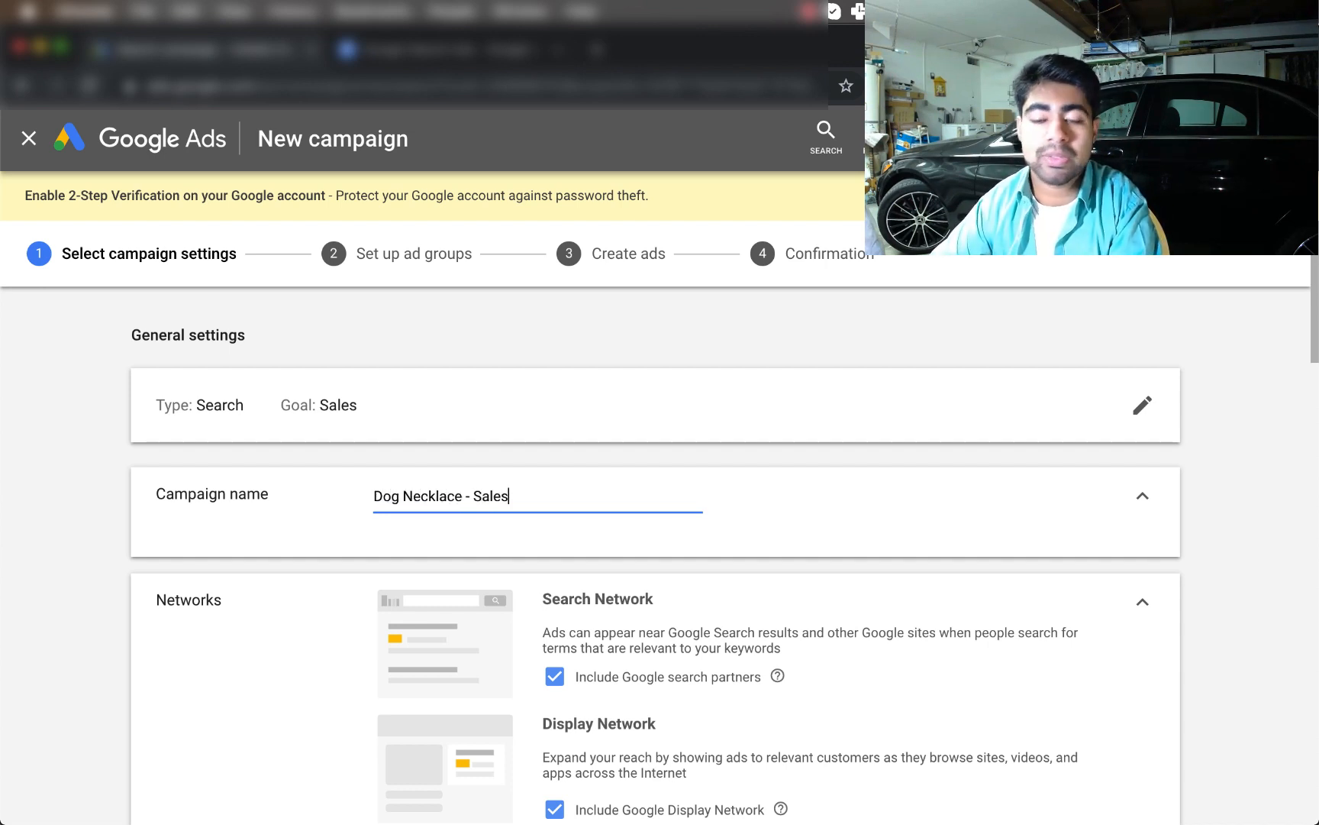
pyautogui.scroll(-5, 582, 349)
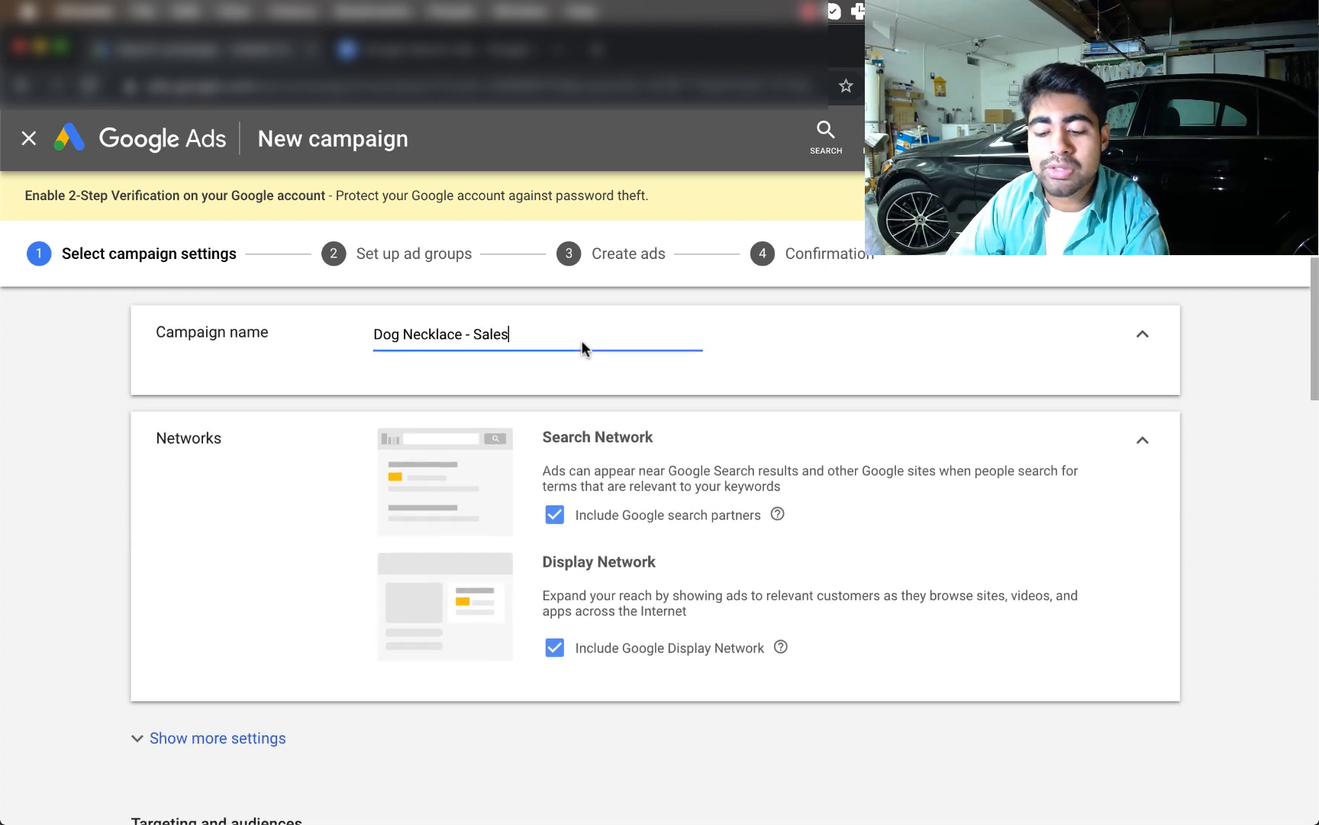
pyautogui.scroll(3, 887, 430)
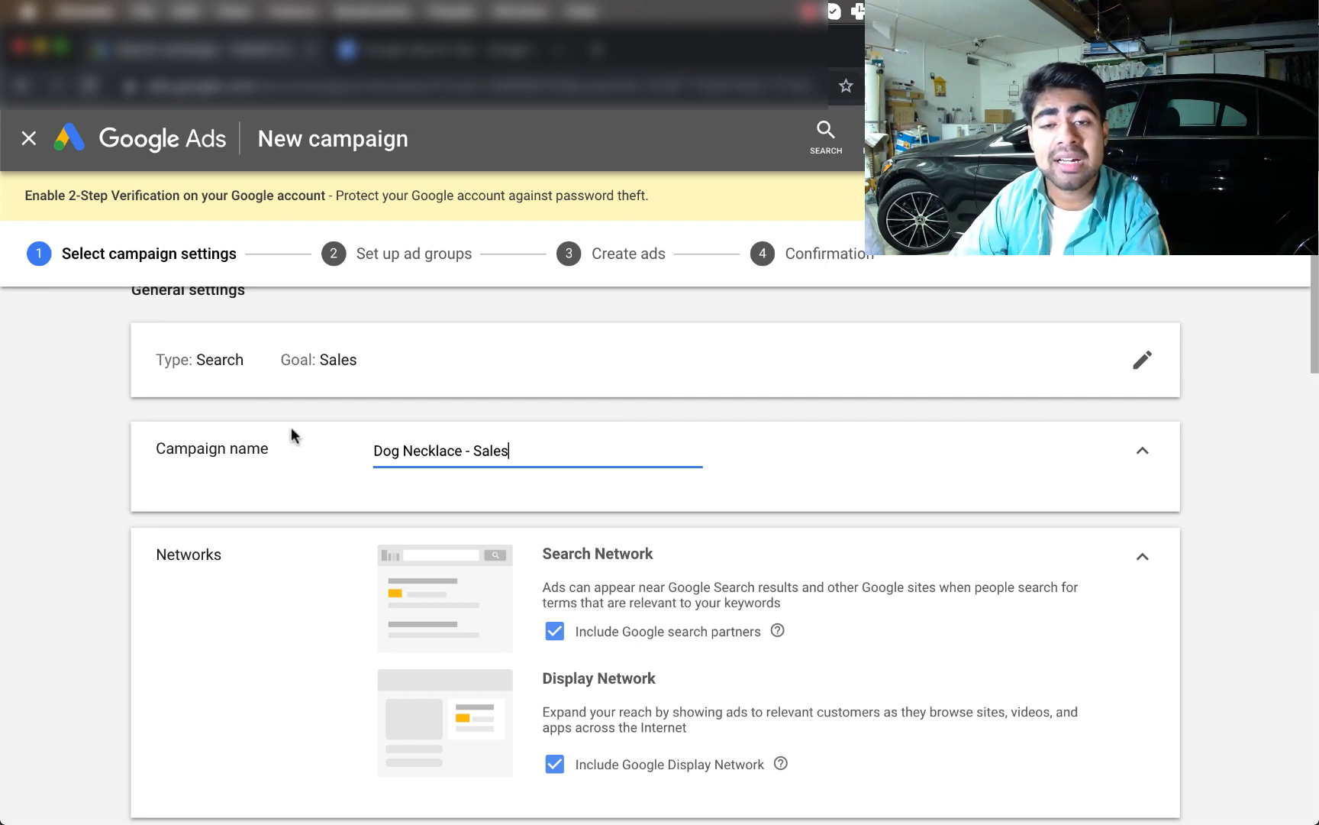
pyautogui.scroll(-3, 361, 377)
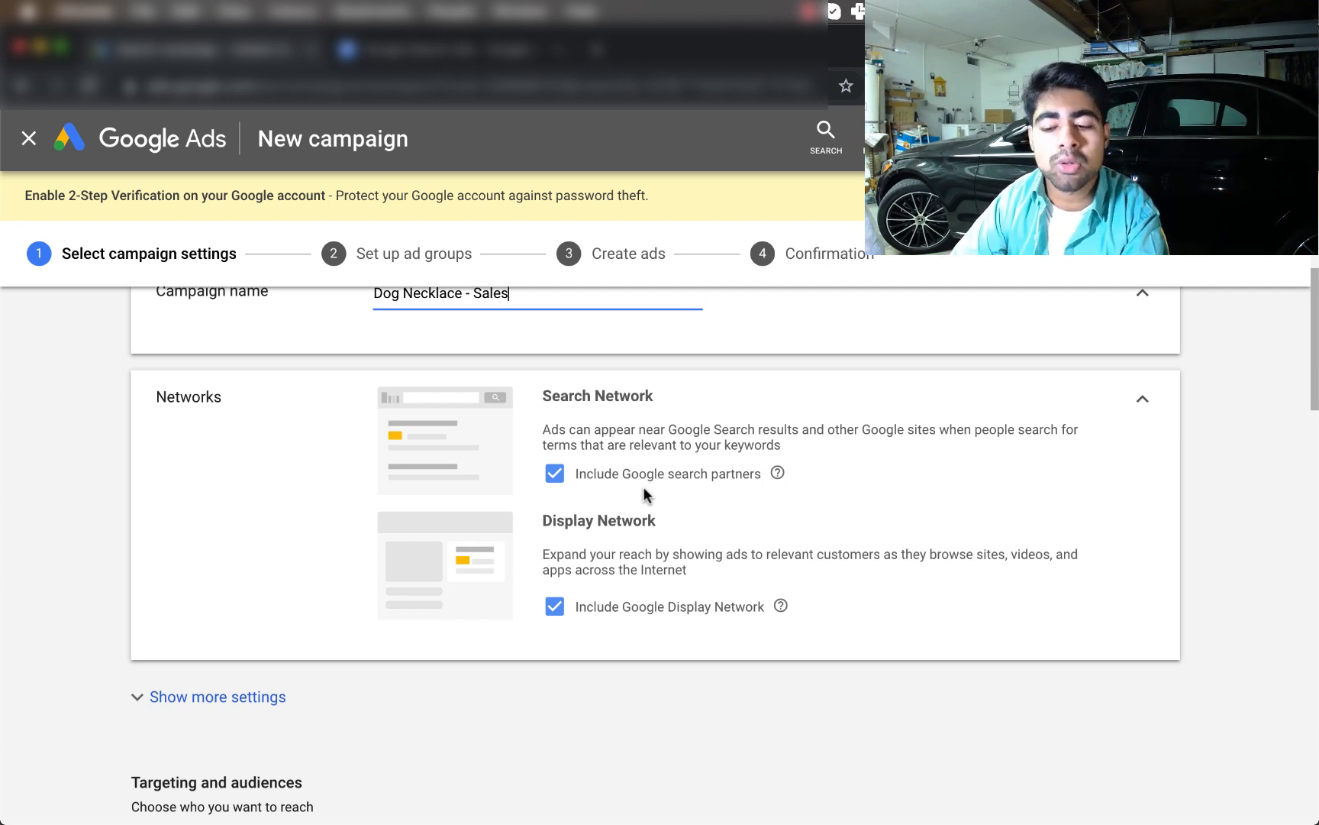
# Select United States as the campaign's only target location
pyautogui.scroll(-4, 643, 487)
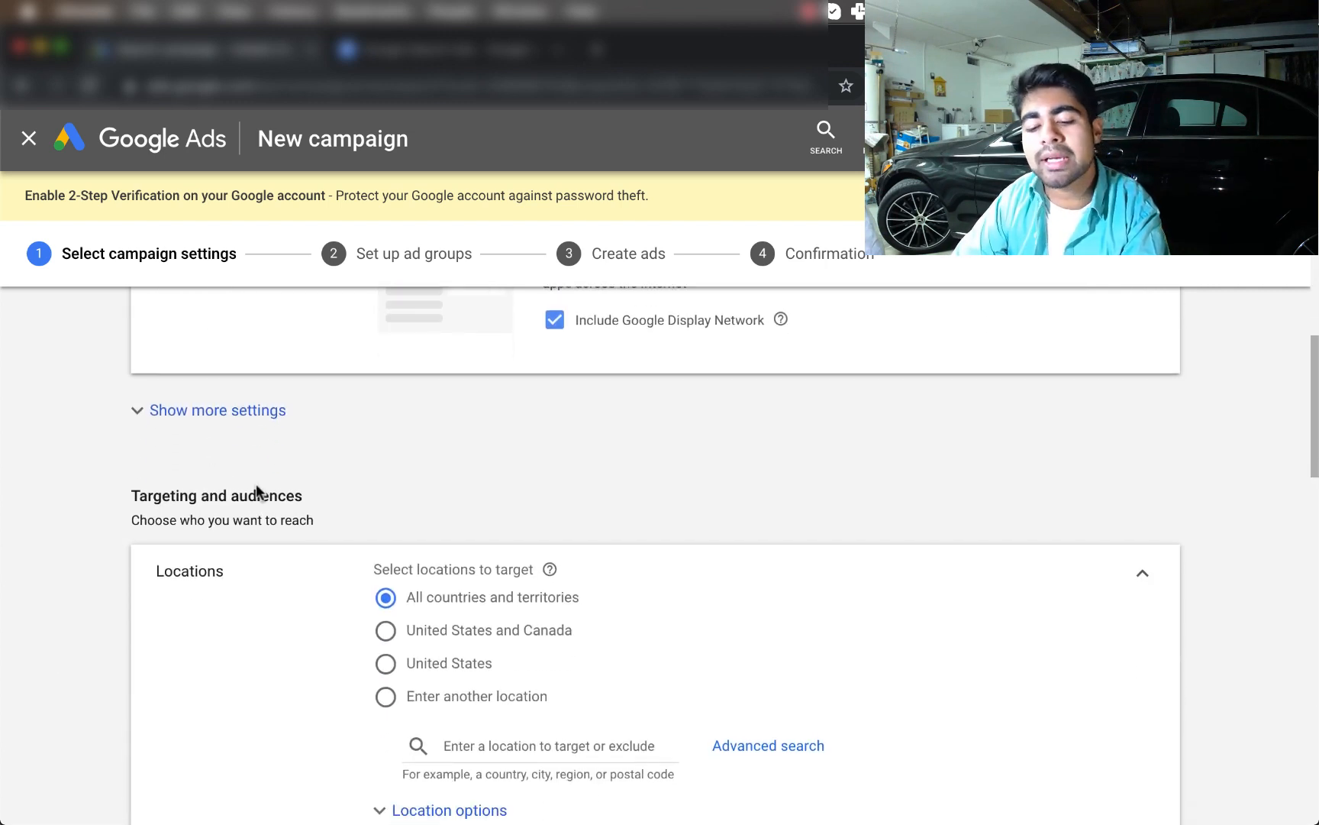
pyautogui.scroll(-1, 258, 489)
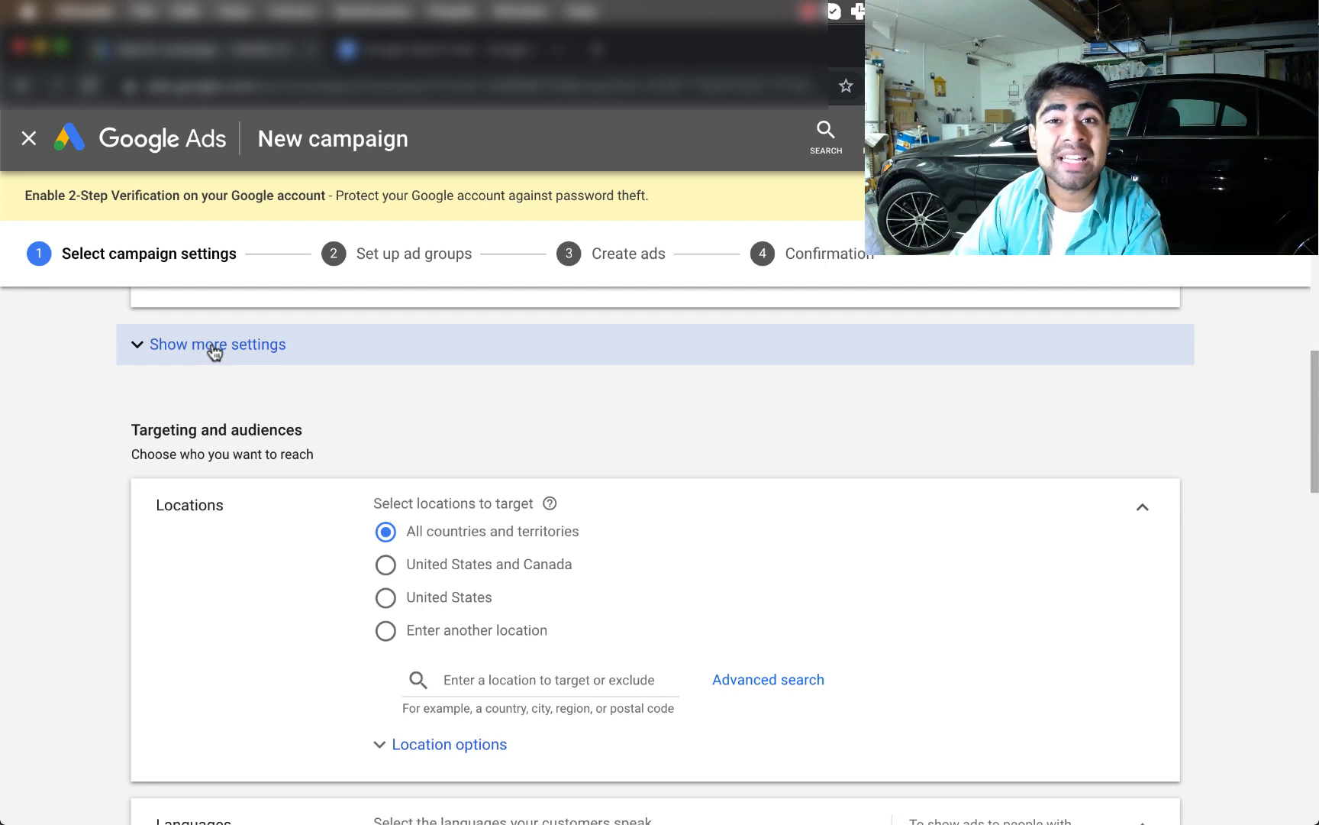
pyautogui.scroll(1, 214, 349)
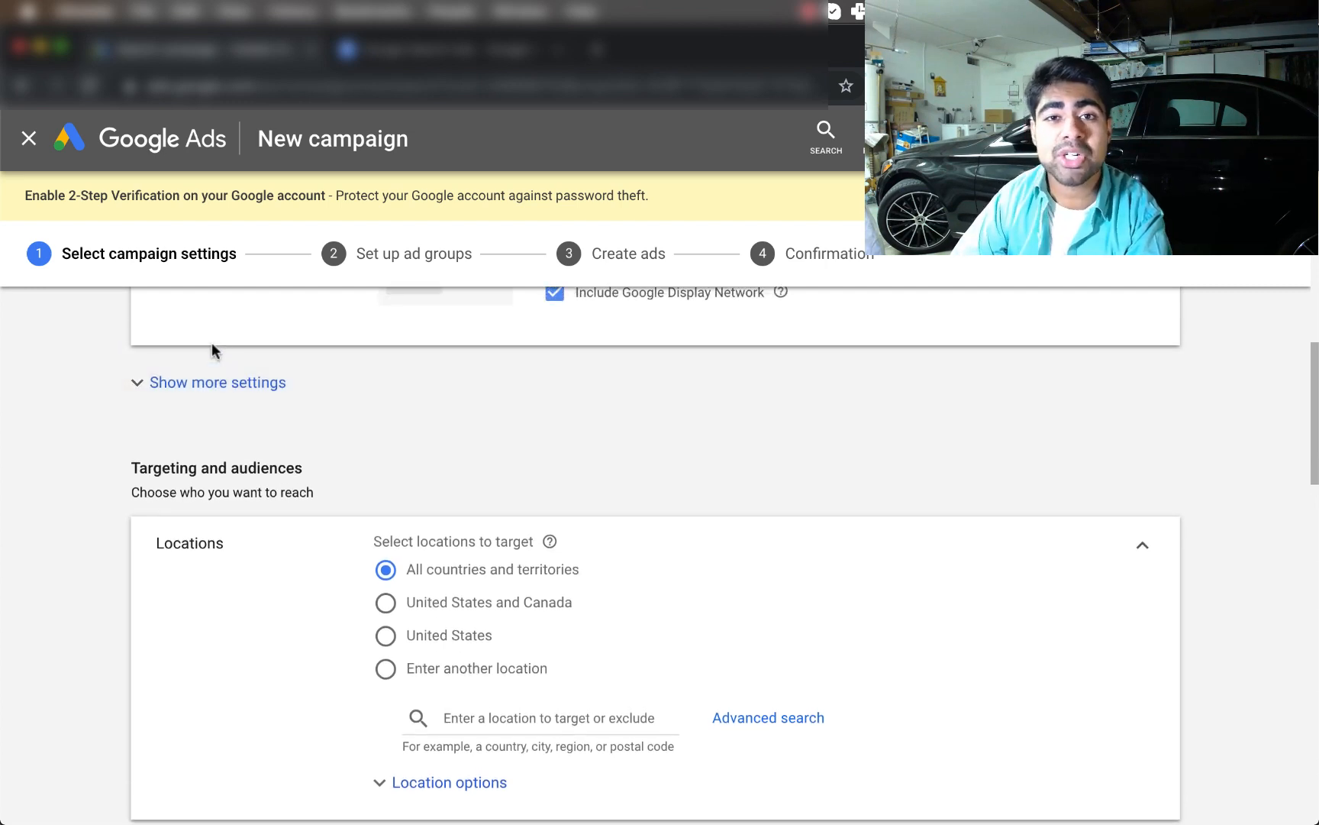
pyautogui.scroll(-2, 211, 343)
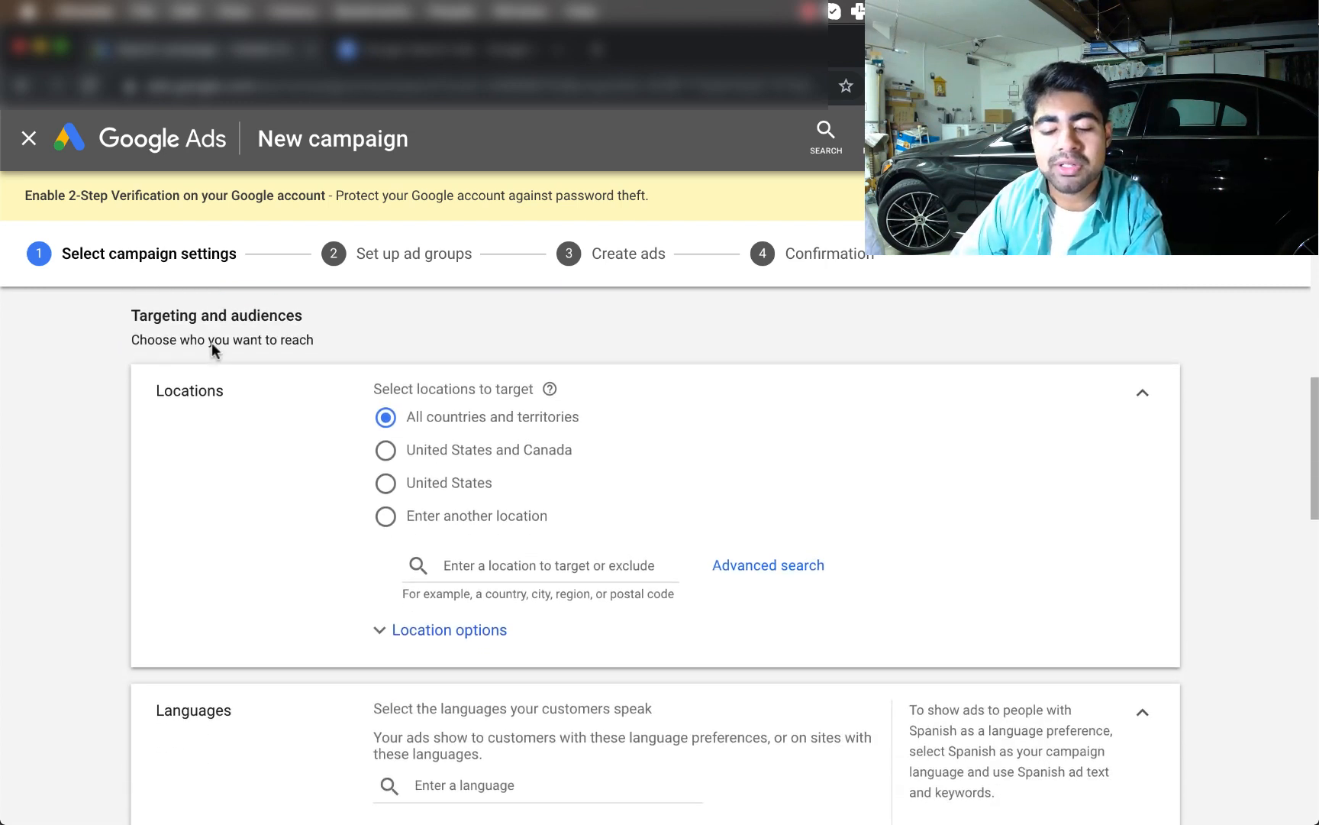
pyautogui.click(386, 484)
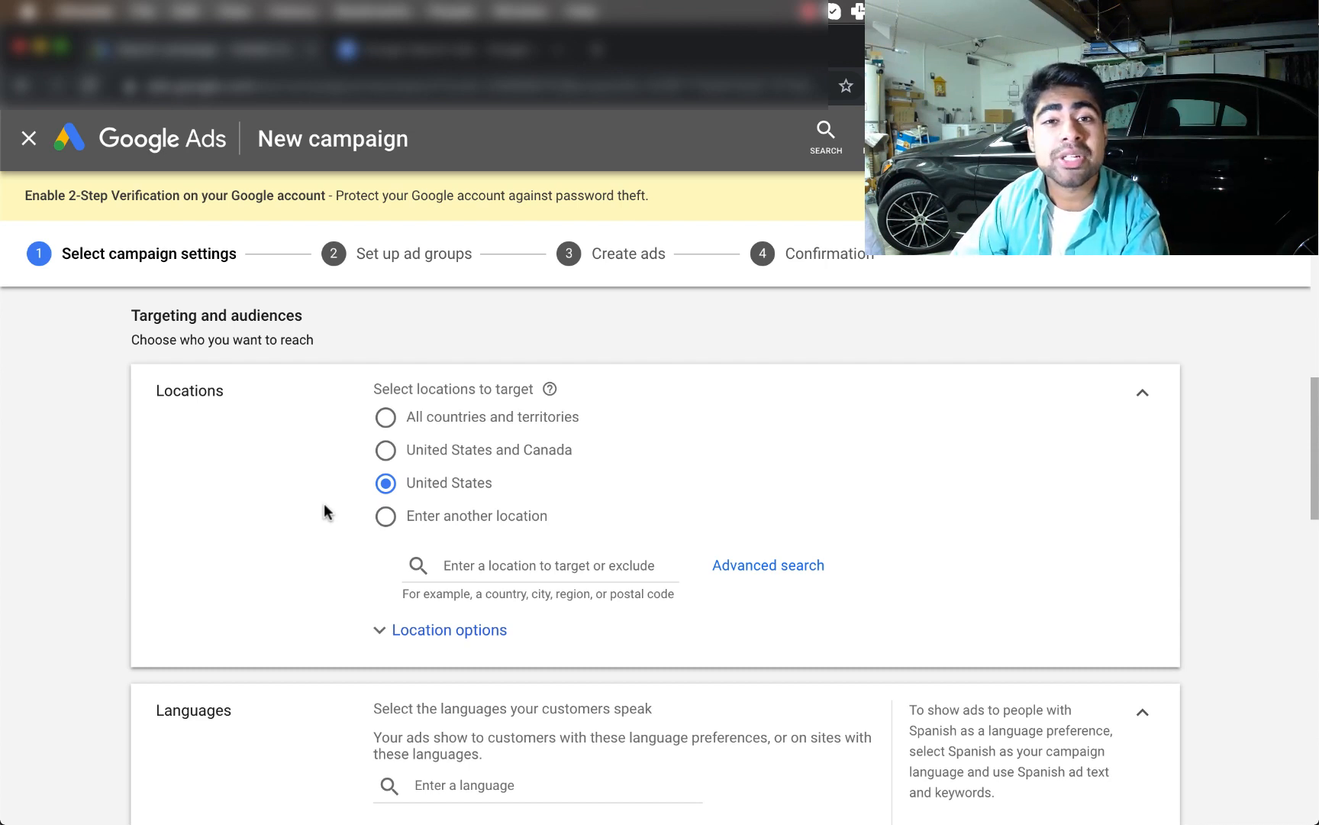
pyautogui.scroll(-1, 382, 447)
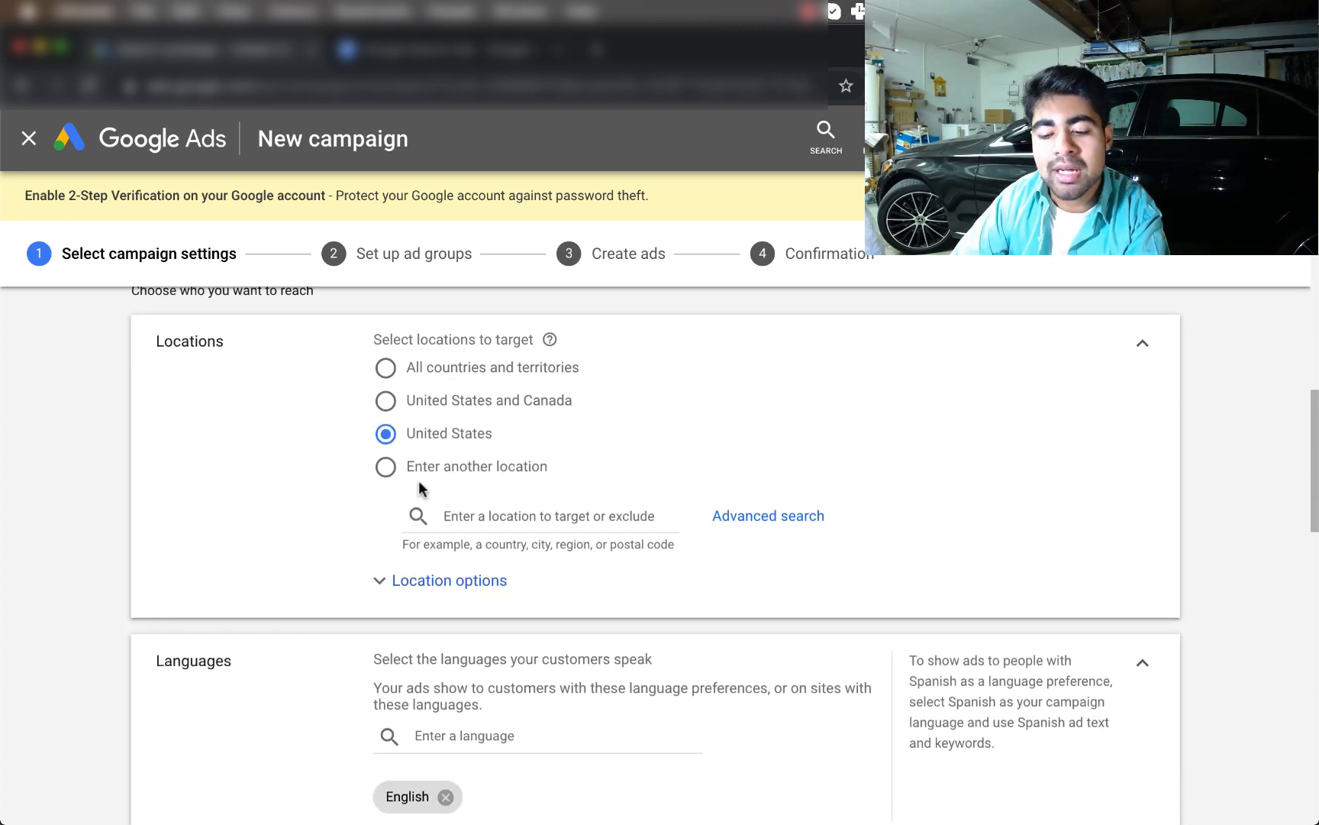
pyautogui.scroll(-3, 419, 488)
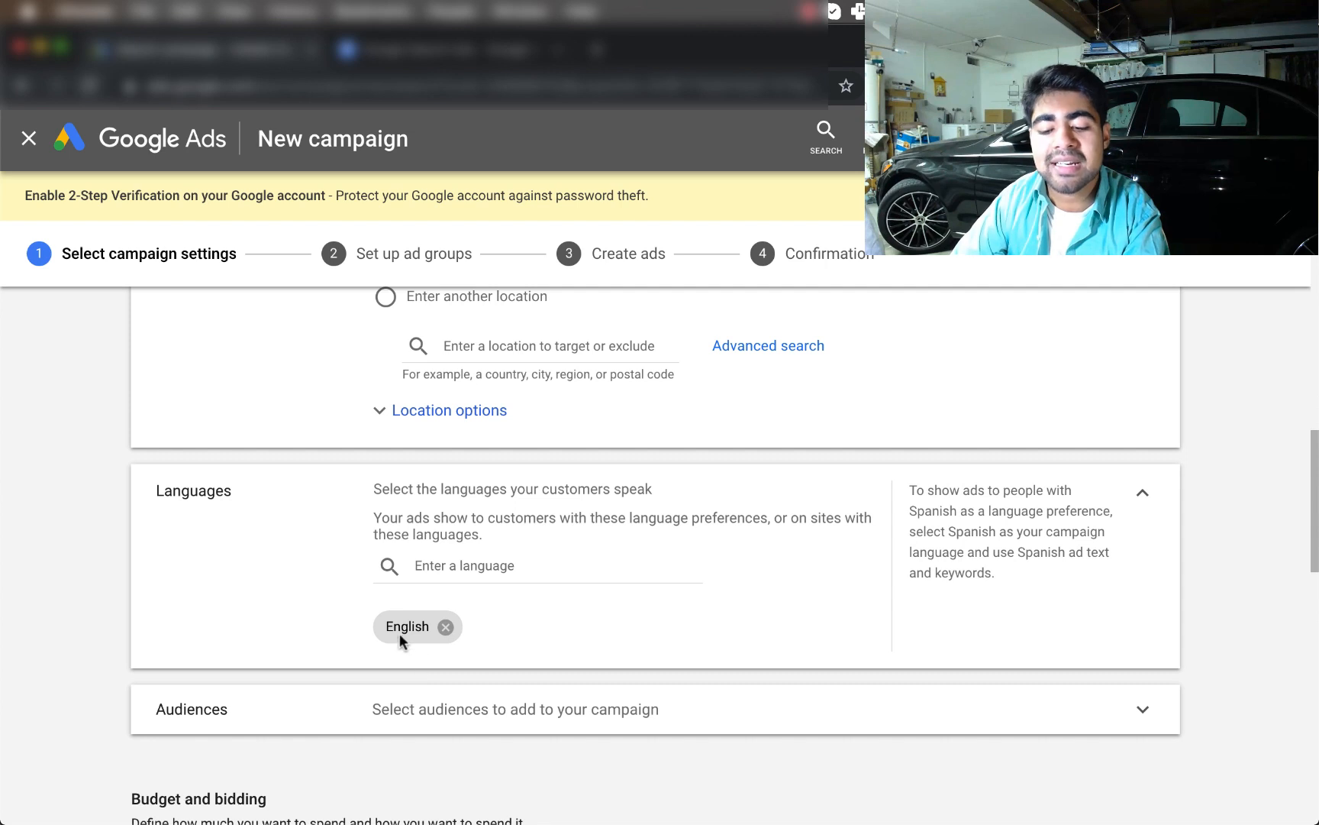
pyautogui.scroll(-3, 411, 628)
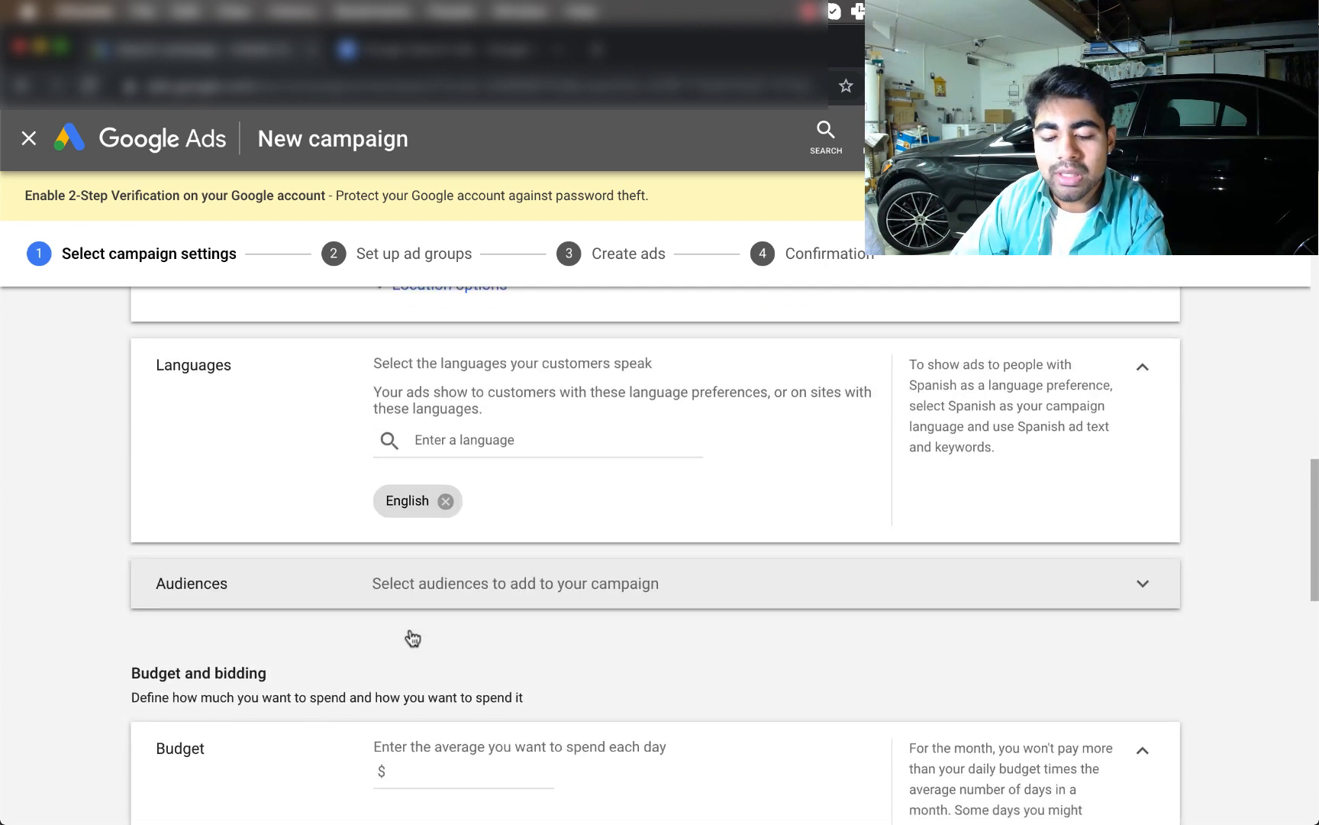
# Expand the campaign's Audiences section and switch from Ideas to the Browse view
pyautogui.click(383, 563)
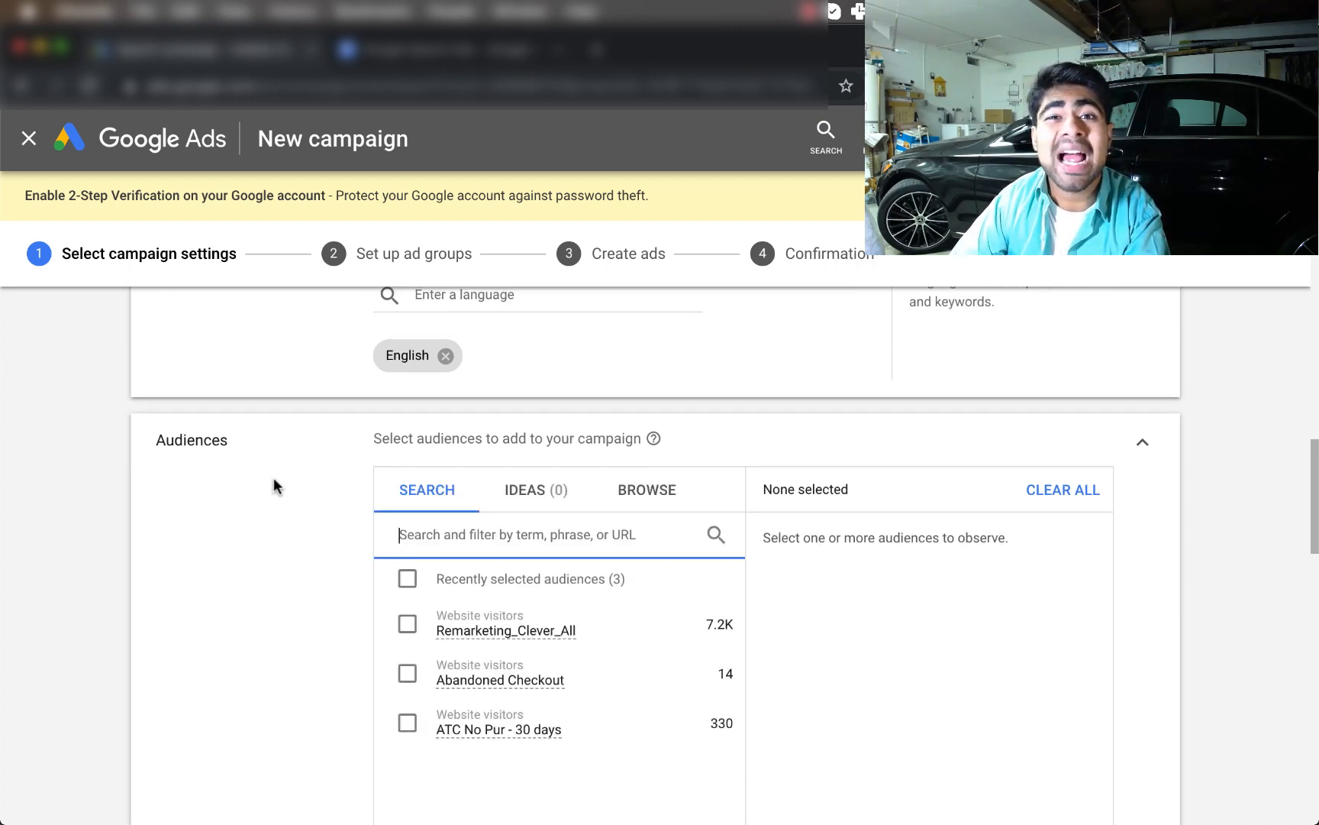
pyautogui.scroll(-1, 273, 485)
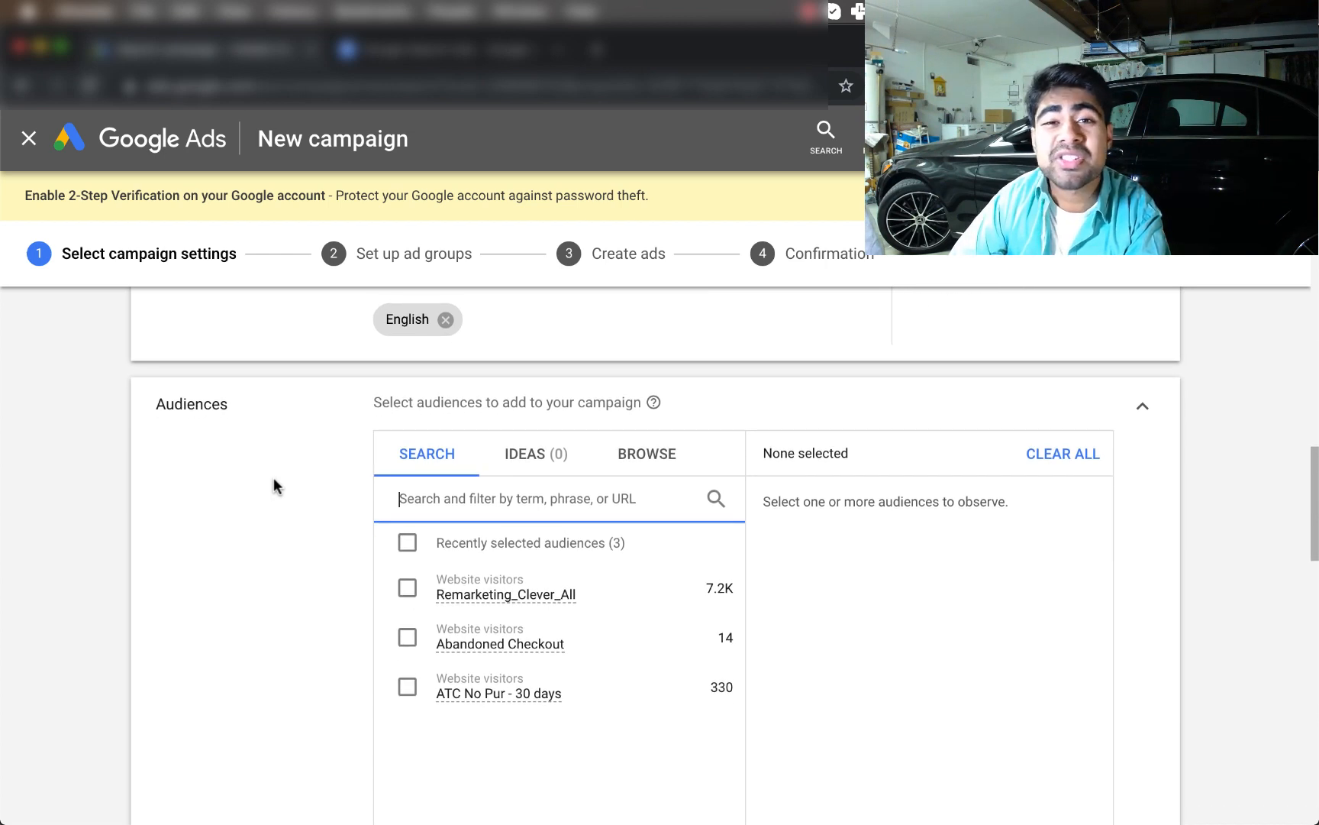
pyautogui.scroll(-2, 418, 433)
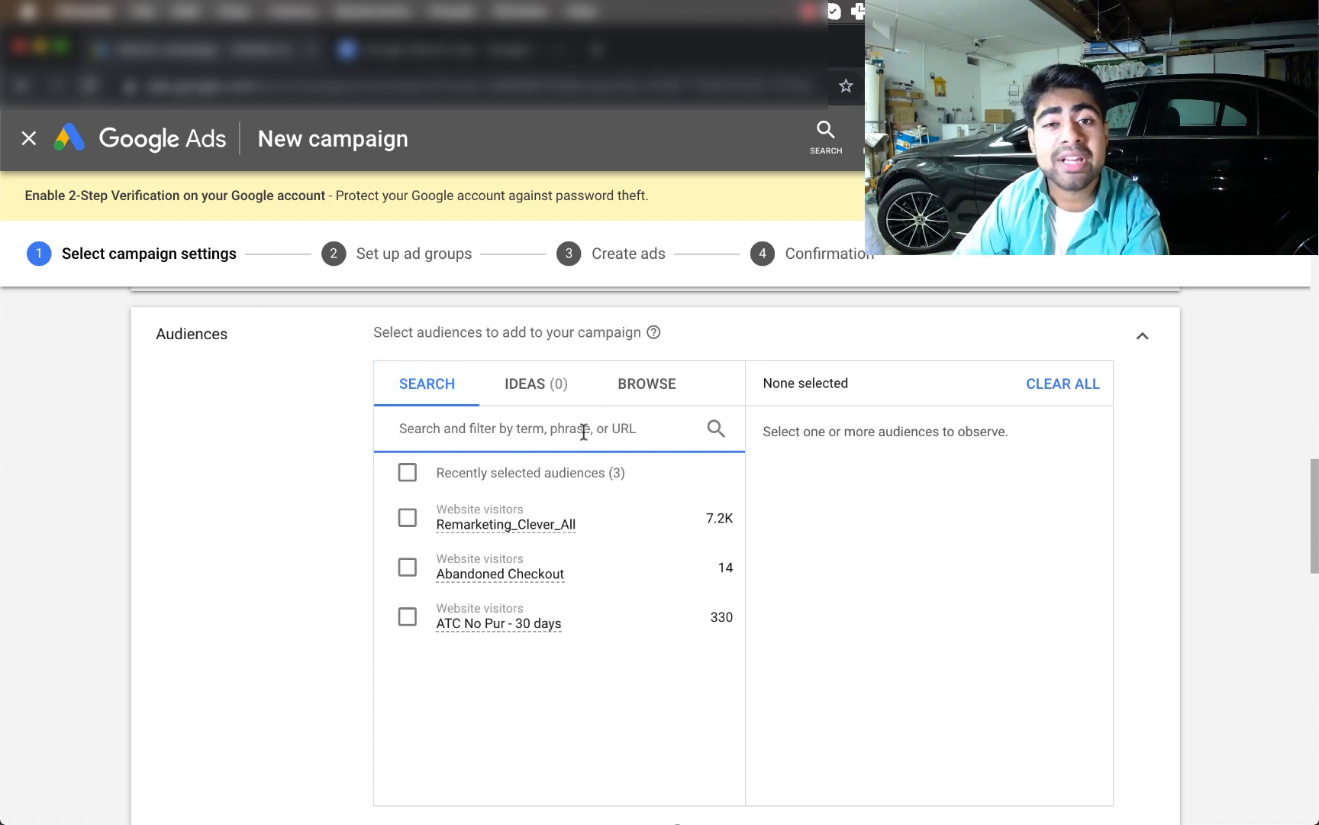
pyautogui.click(543, 379)
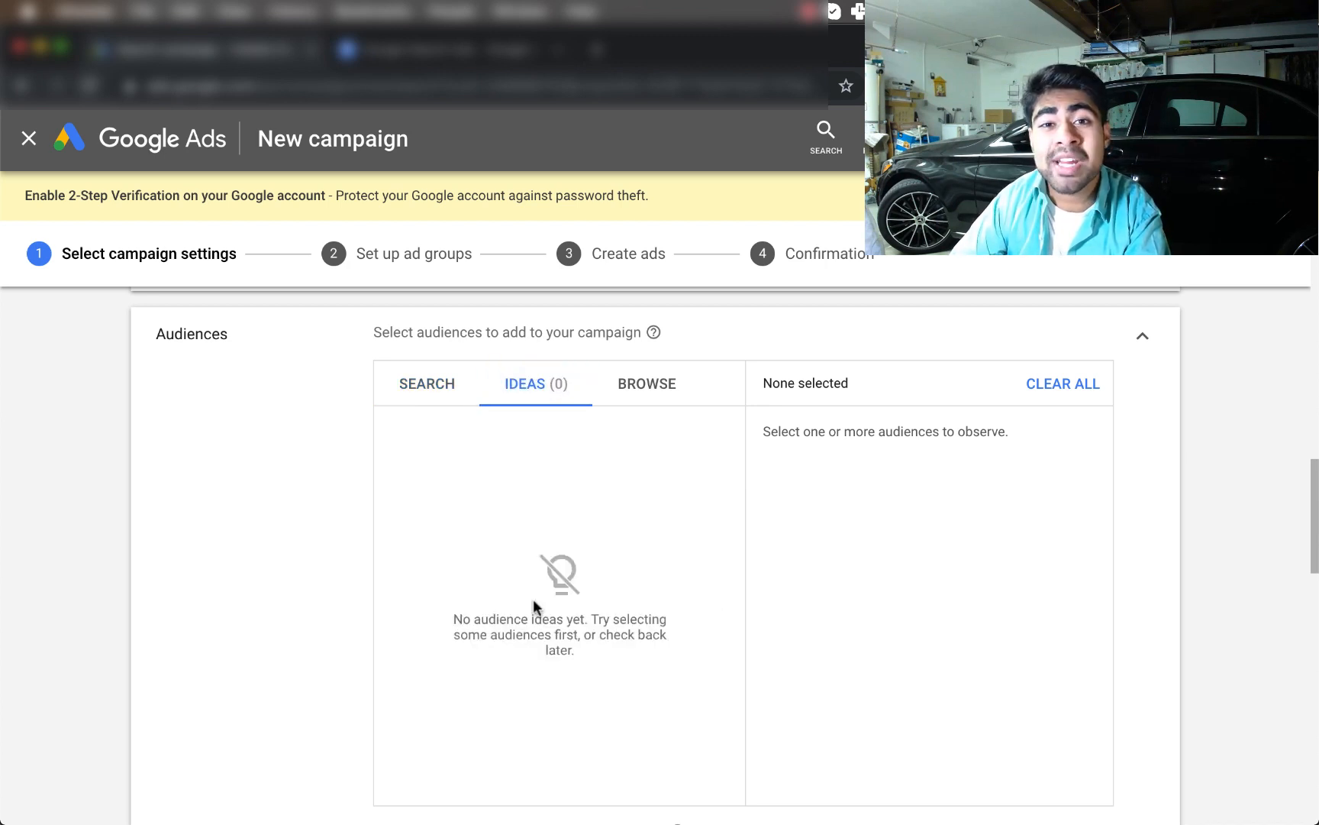
pyautogui.scroll(-2, 534, 607)
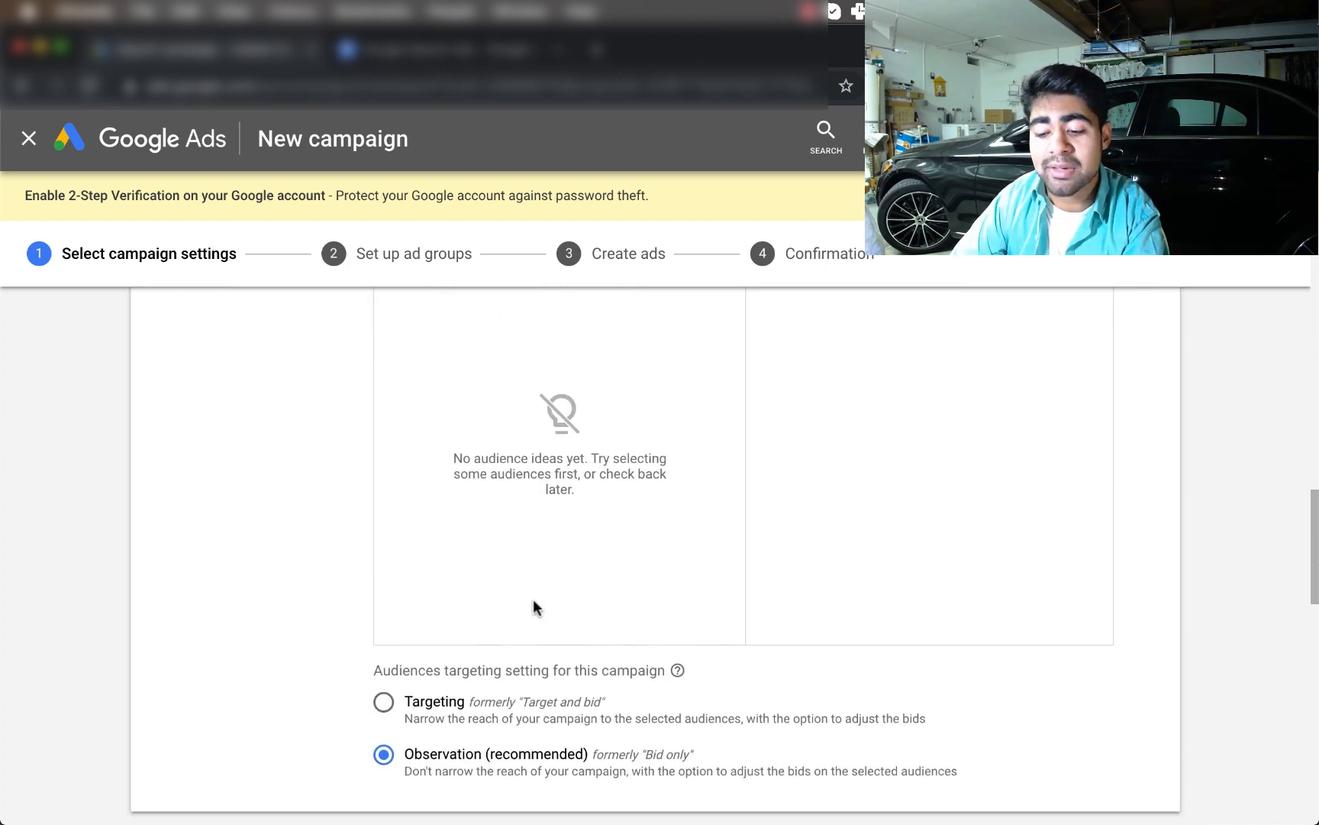
pyautogui.scroll(3, 535, 605)
pyautogui.click(649, 410)
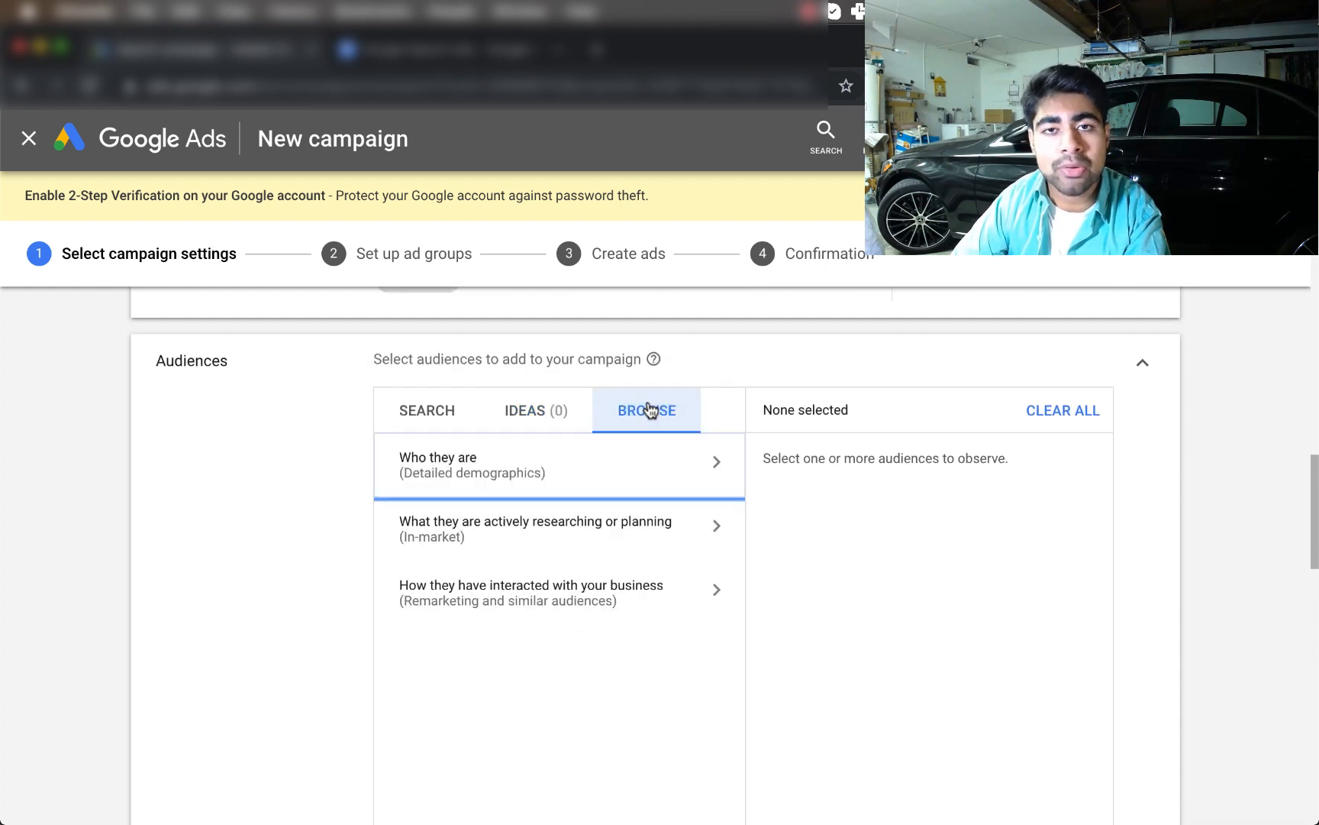
pyautogui.scroll(-1, 580, 420)
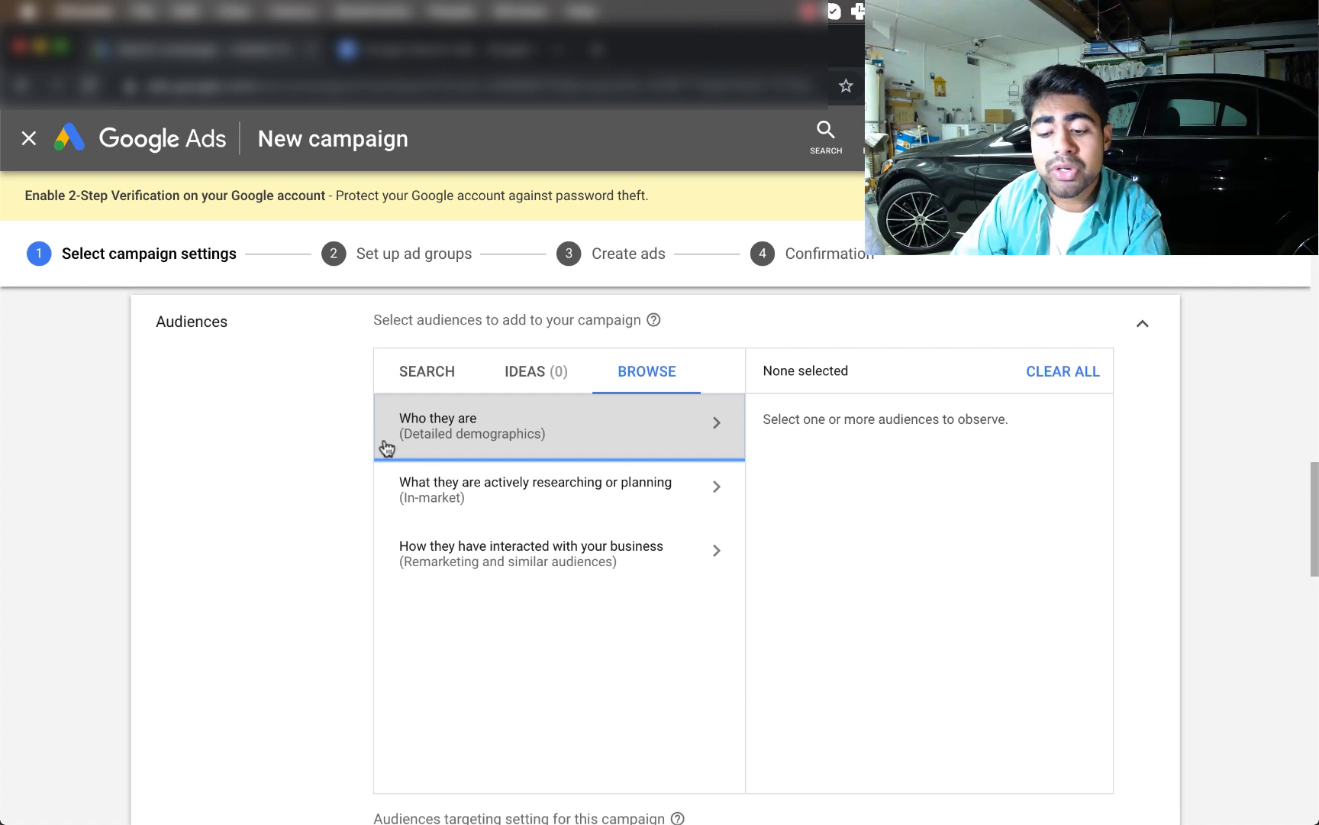
# Look through the detailed demographics and in-market categories, returning to the top level each time
pyautogui.click(474, 450)
pyautogui.scroll(-1, 475, 450)
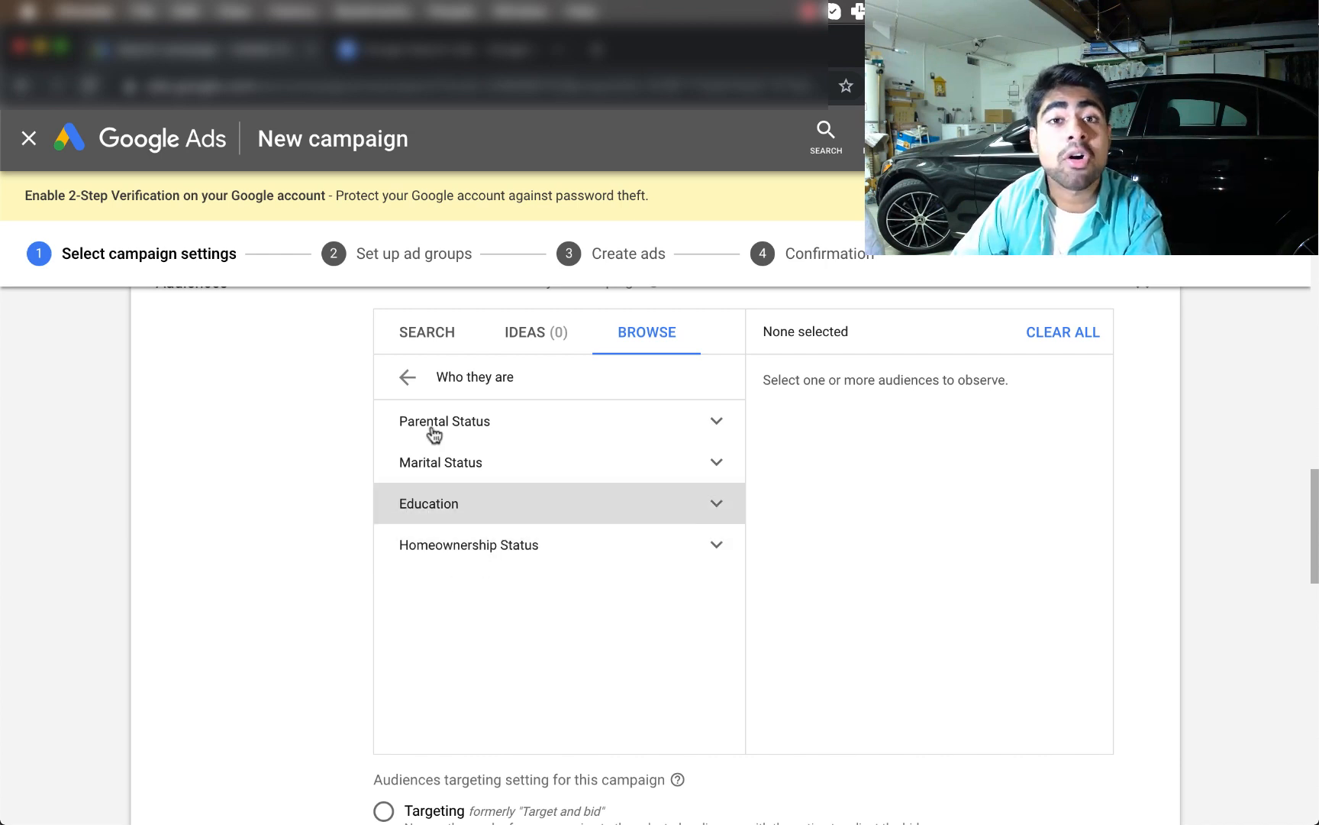
pyautogui.click(404, 380)
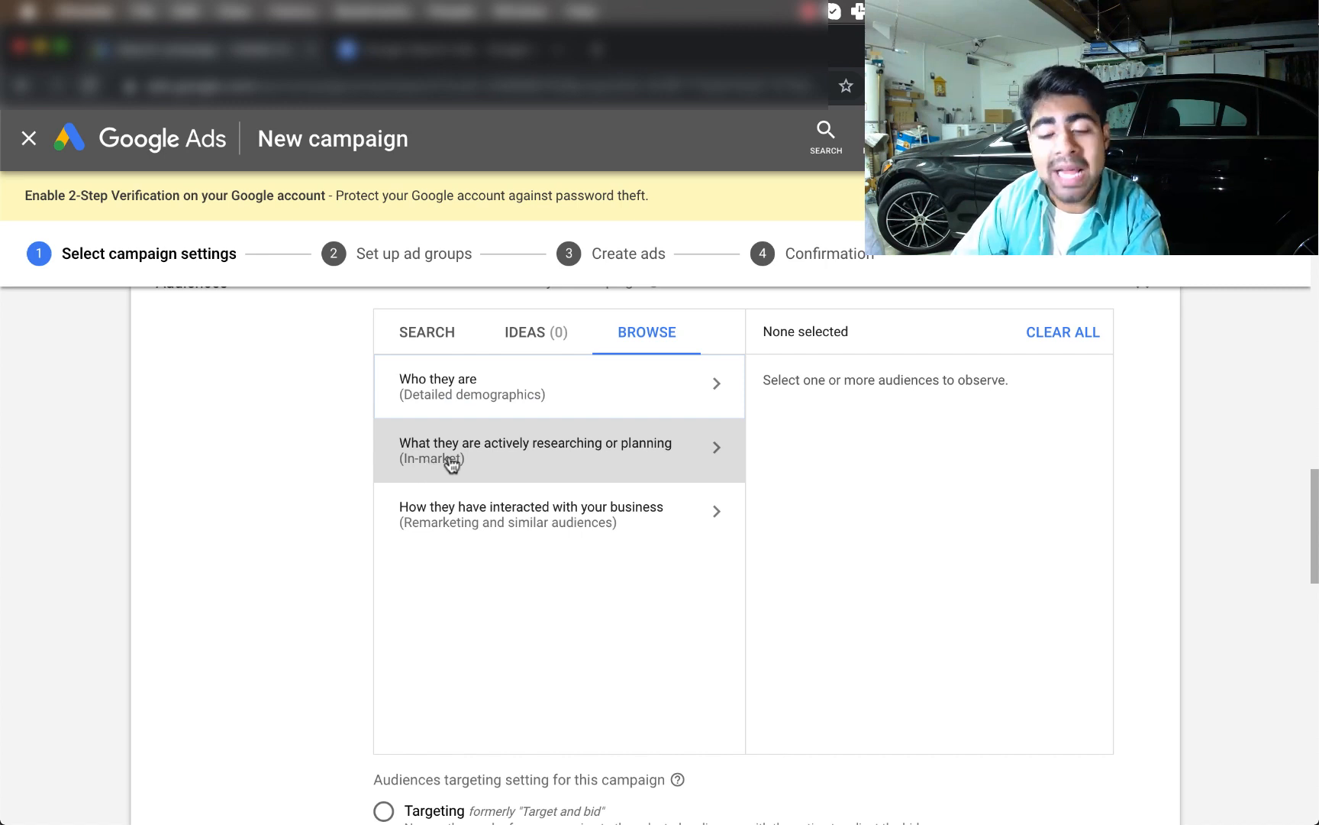
pyautogui.click(447, 461)
pyautogui.scroll(-1, 484, 456)
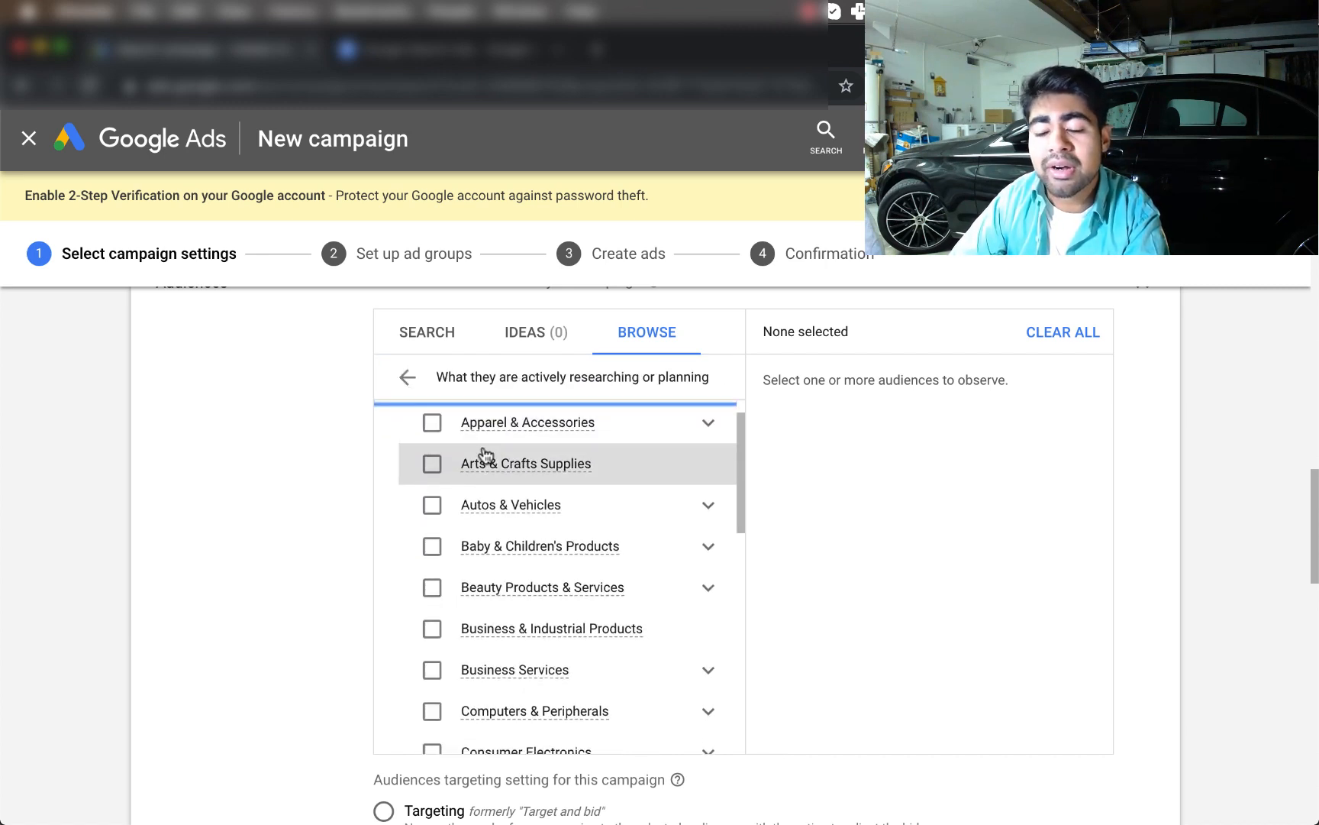
pyautogui.scroll(-2, 486, 455)
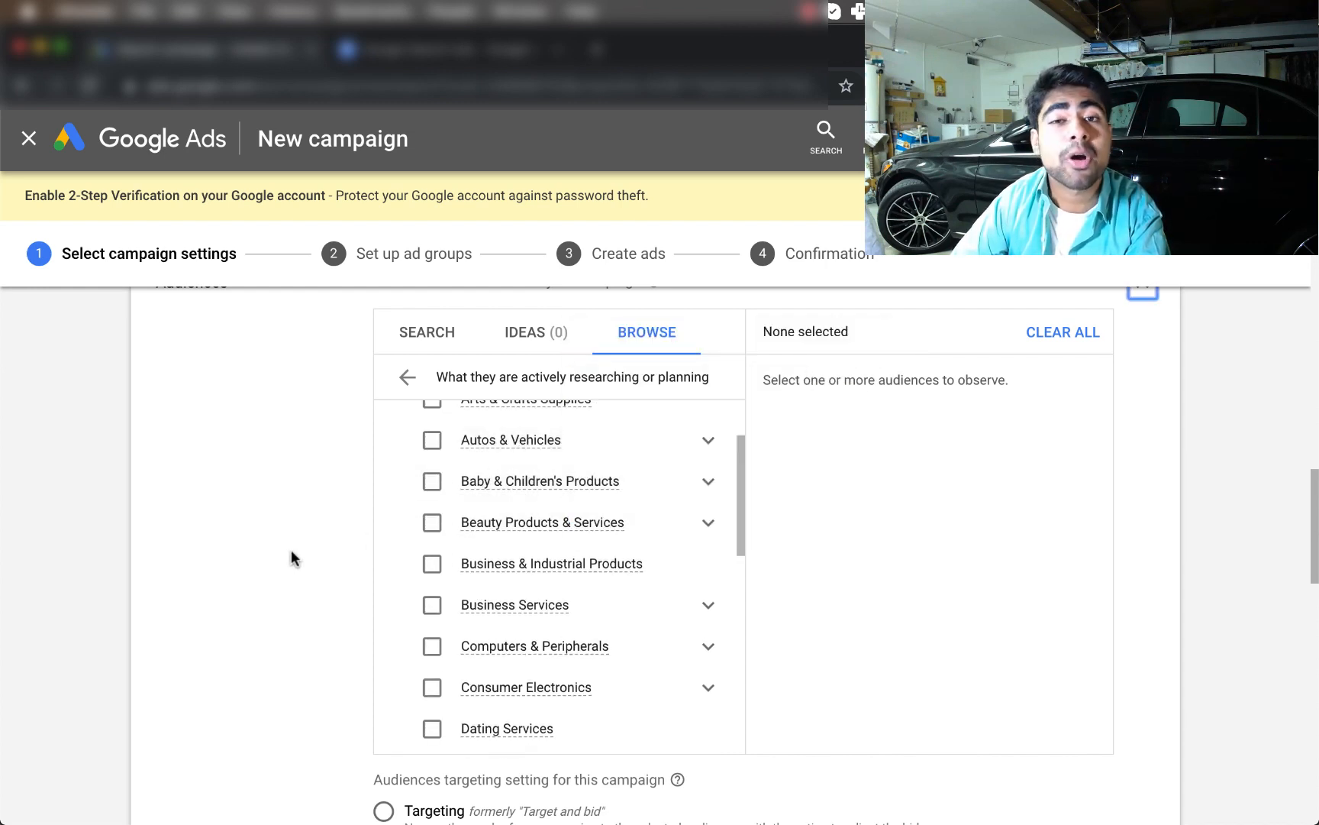
pyautogui.scroll(3, 291, 549)
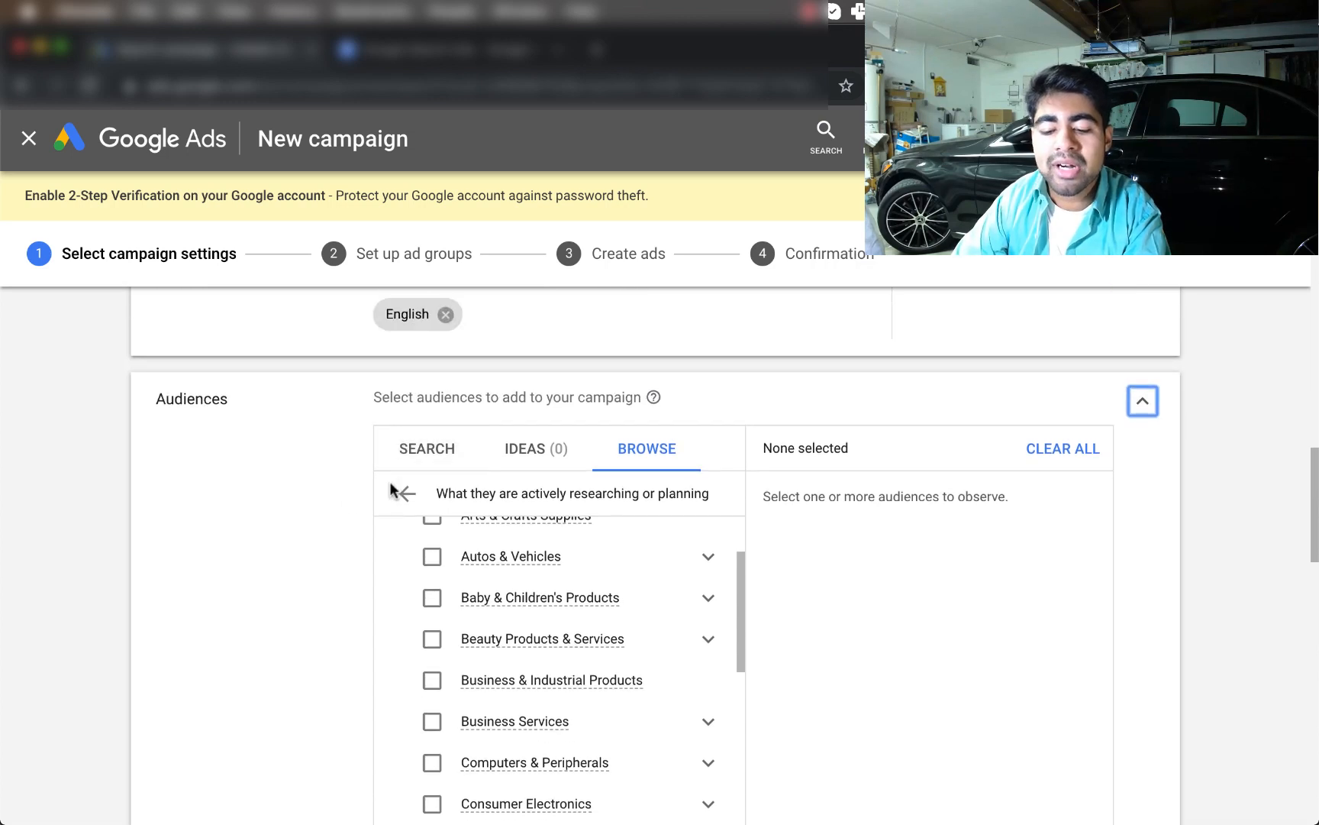
pyautogui.click(405, 493)
pyautogui.scroll(-1, 359, 558)
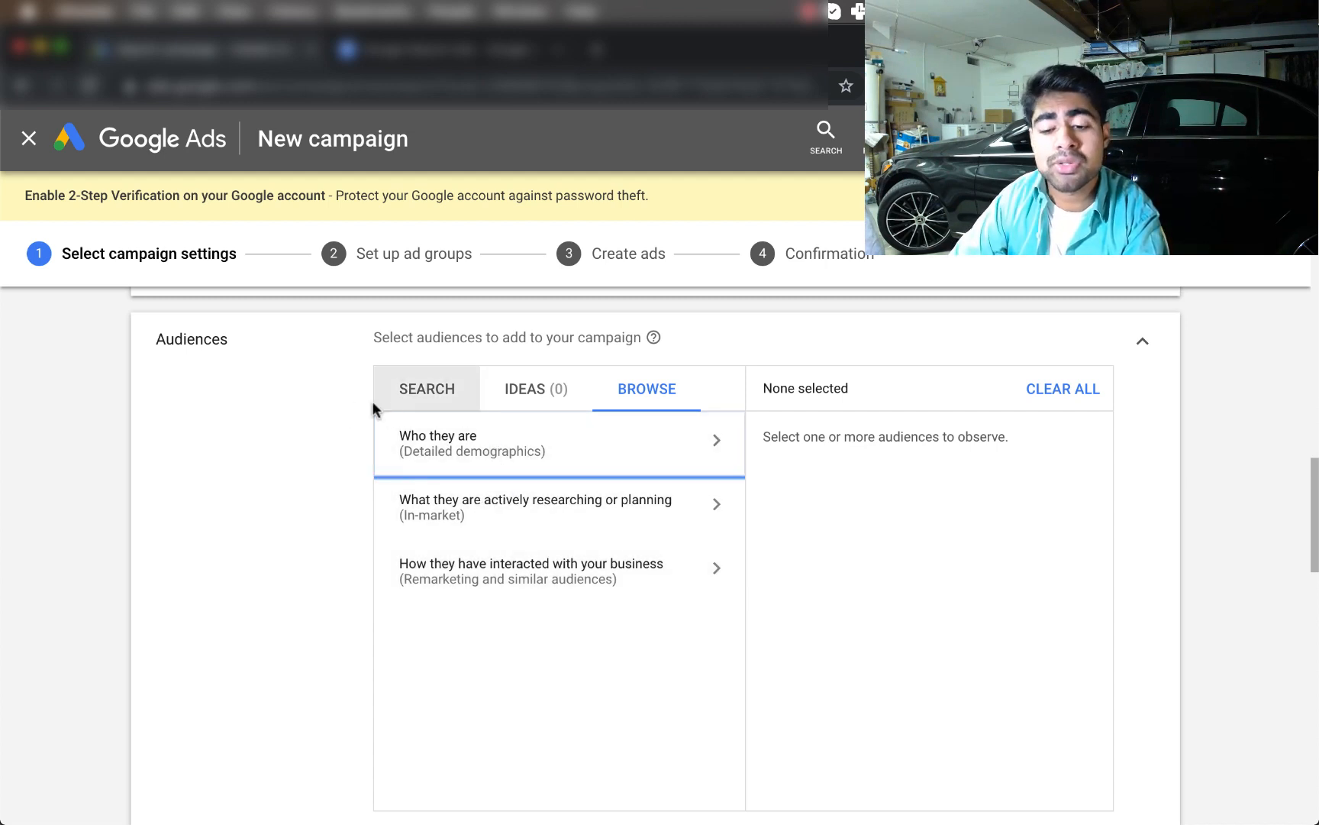
# Check Child Car Seats under the in-market Baby & Children's Products category
pyautogui.click(424, 505)
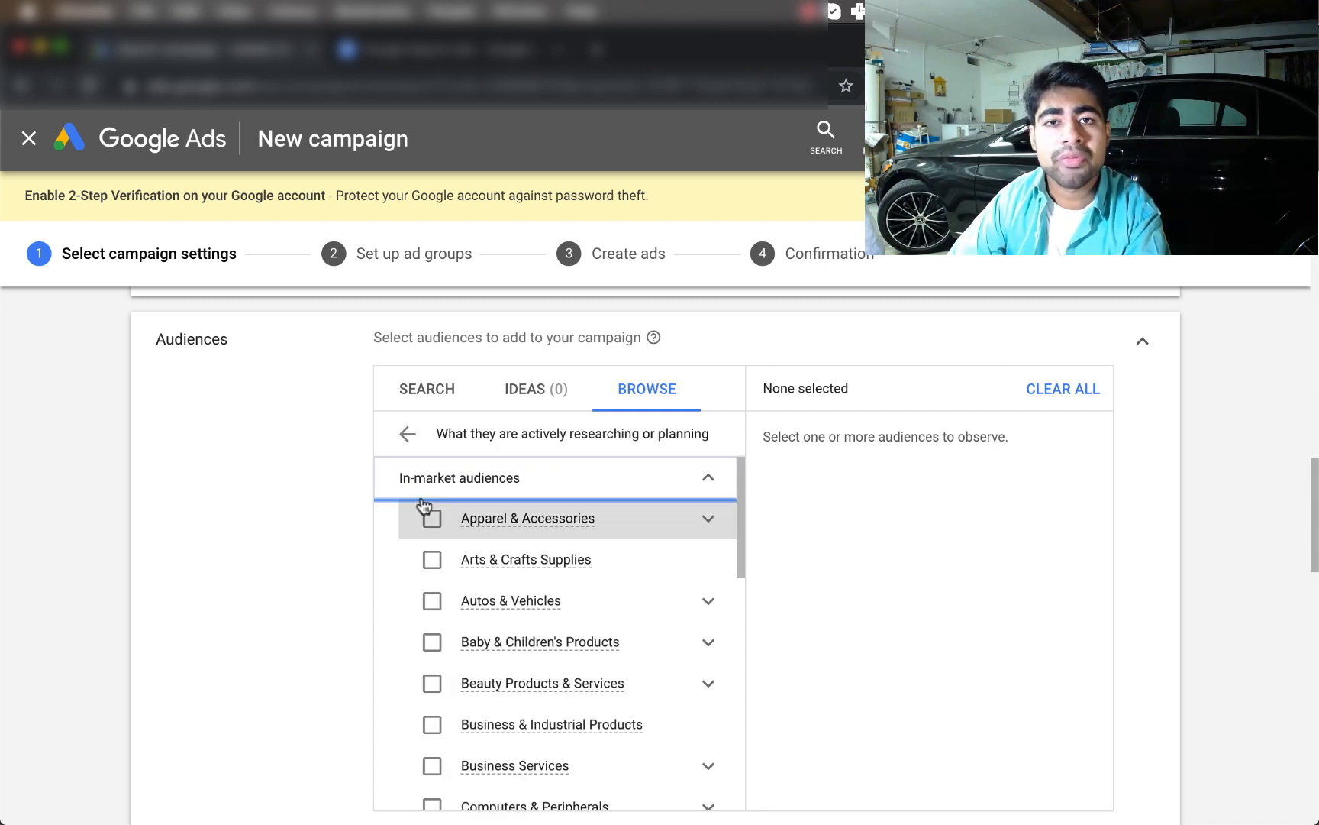
pyautogui.scroll(-2, 339, 534)
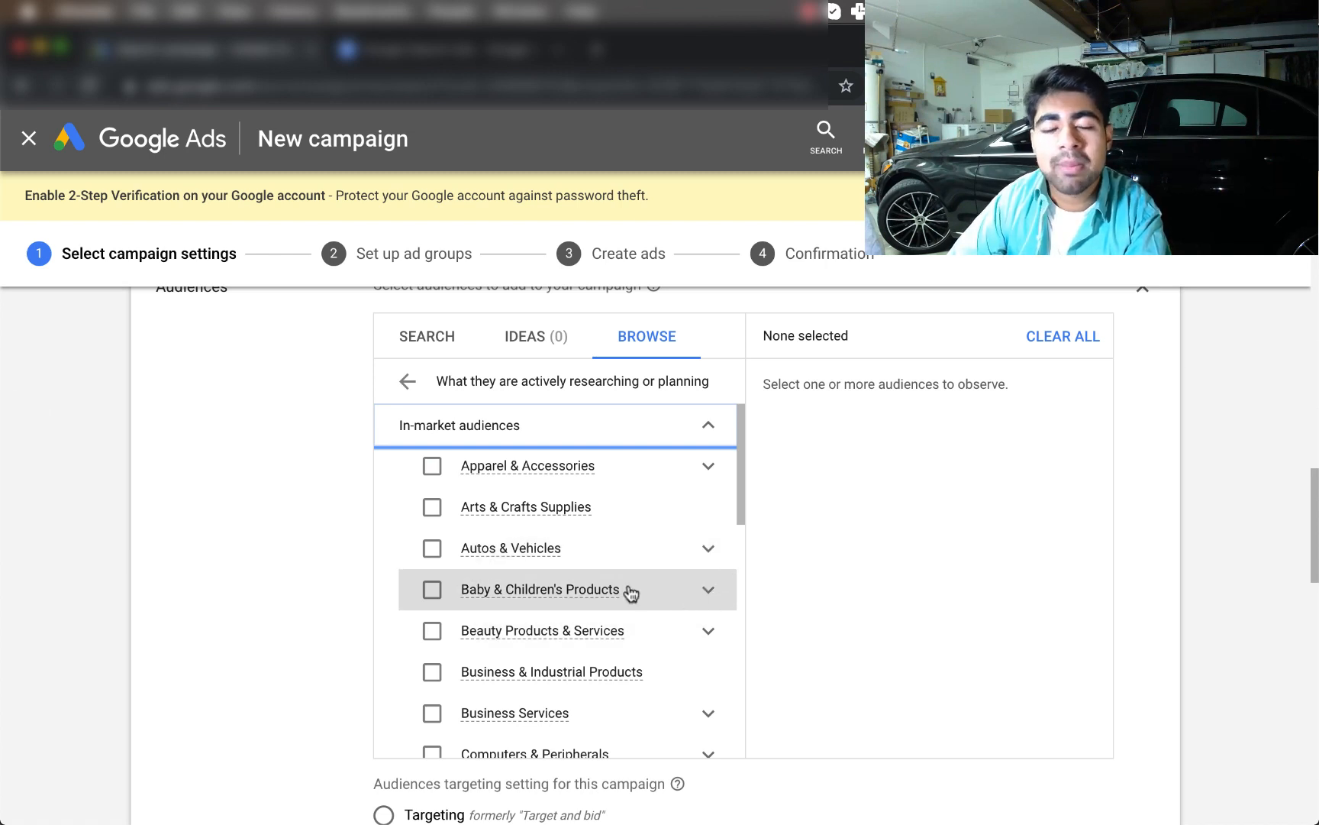
pyautogui.moveTo(526, 603)
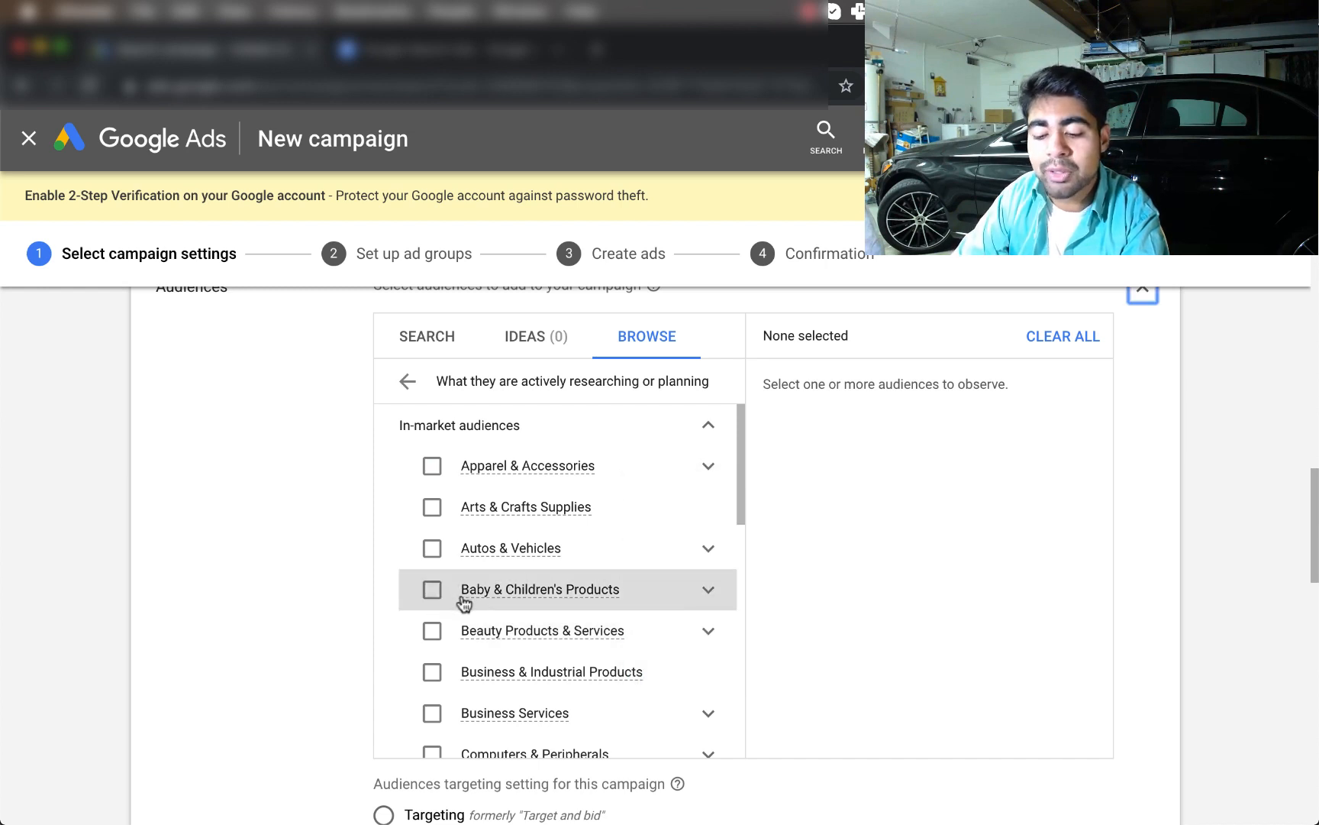
pyautogui.click(708, 595)
pyautogui.scroll(-3, 710, 602)
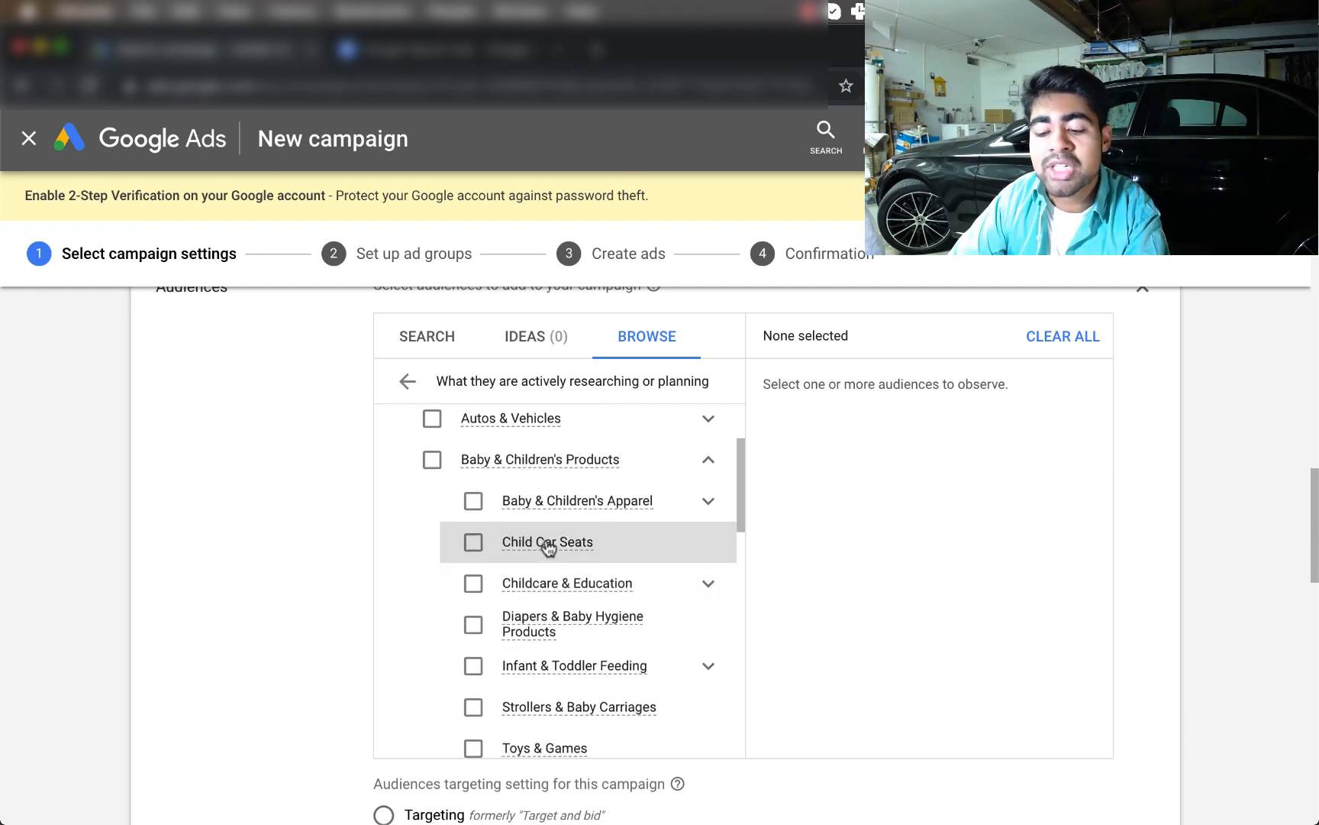
pyautogui.moveTo(547, 544)
pyautogui.click(474, 545)
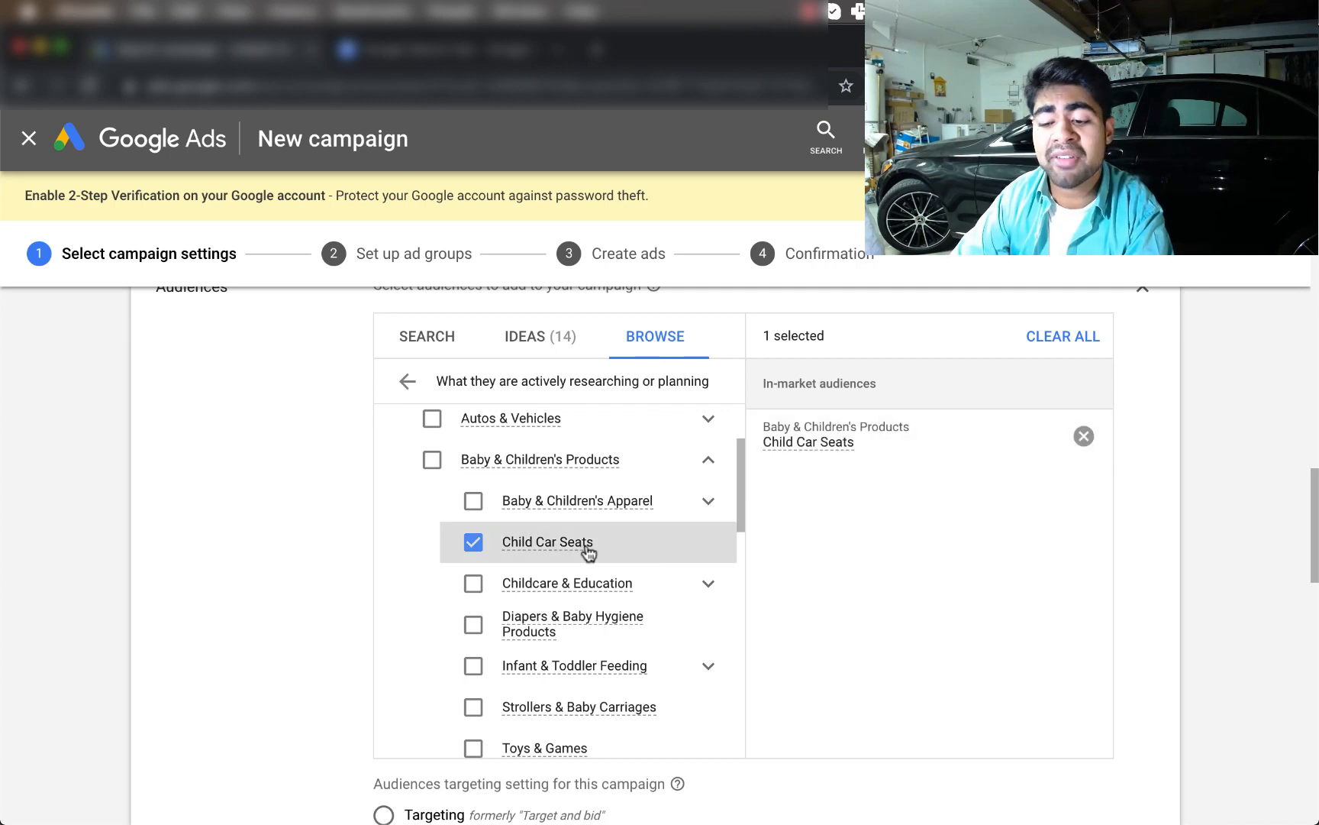
pyautogui.moveTo(588, 551)
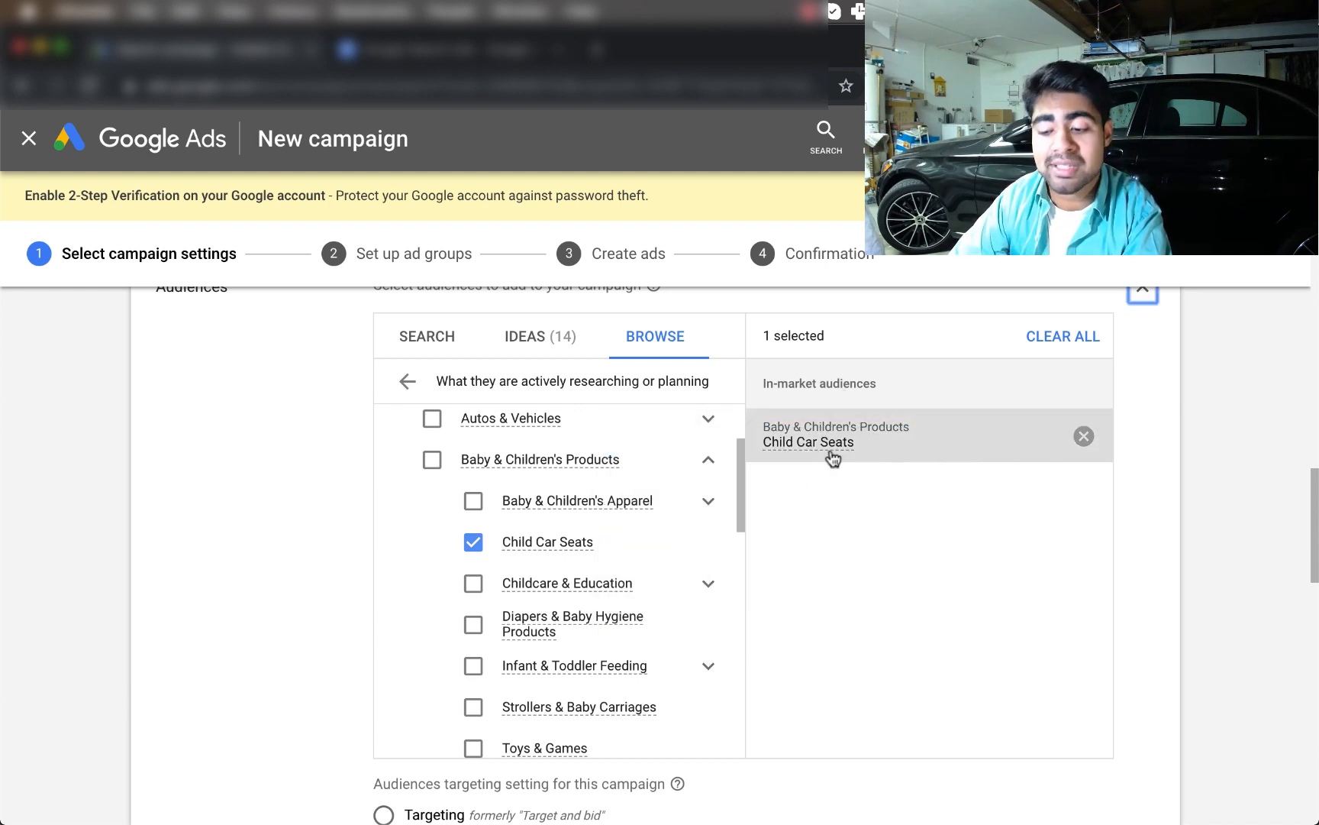
pyautogui.moveTo(804, 449)
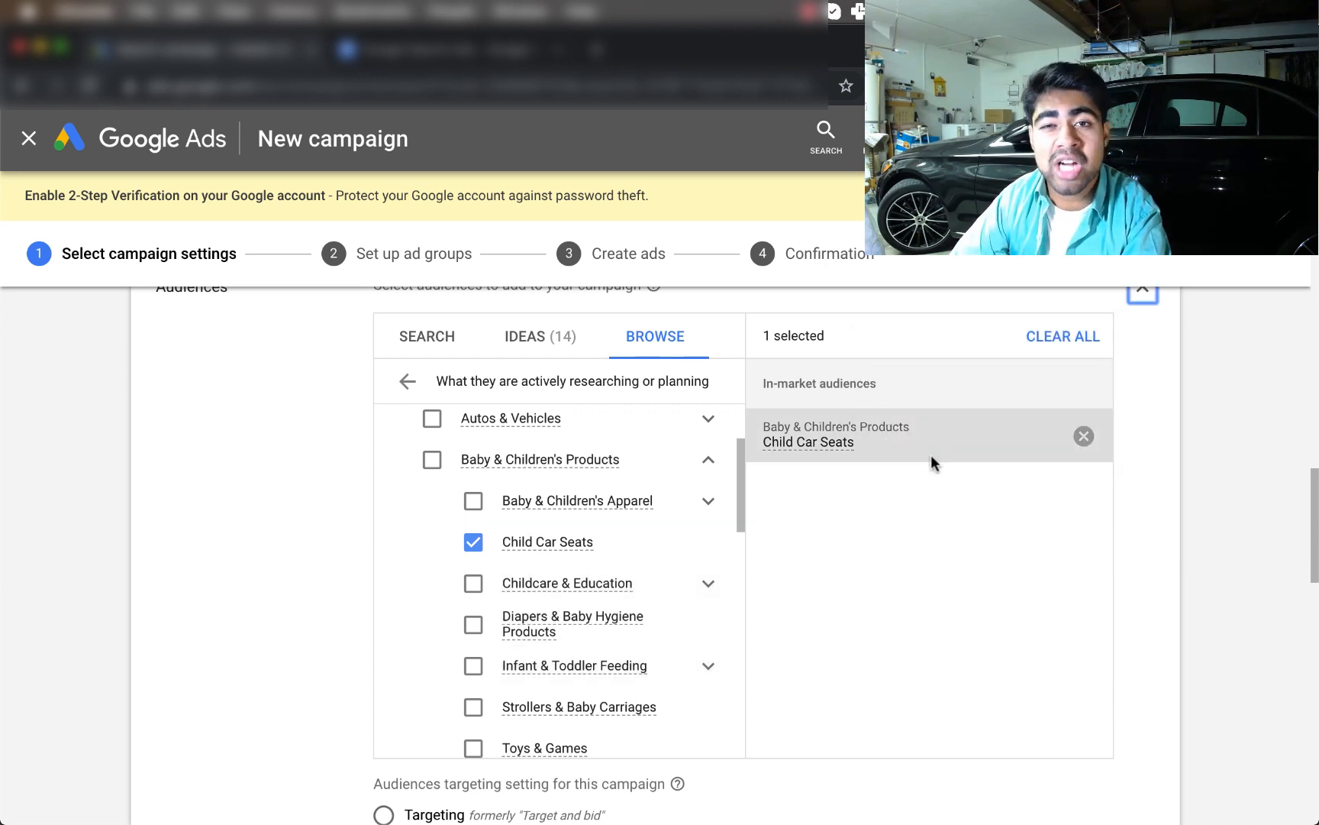
pyautogui.scroll(-2, 819, 442)
pyautogui.scroll(5, 819, 443)
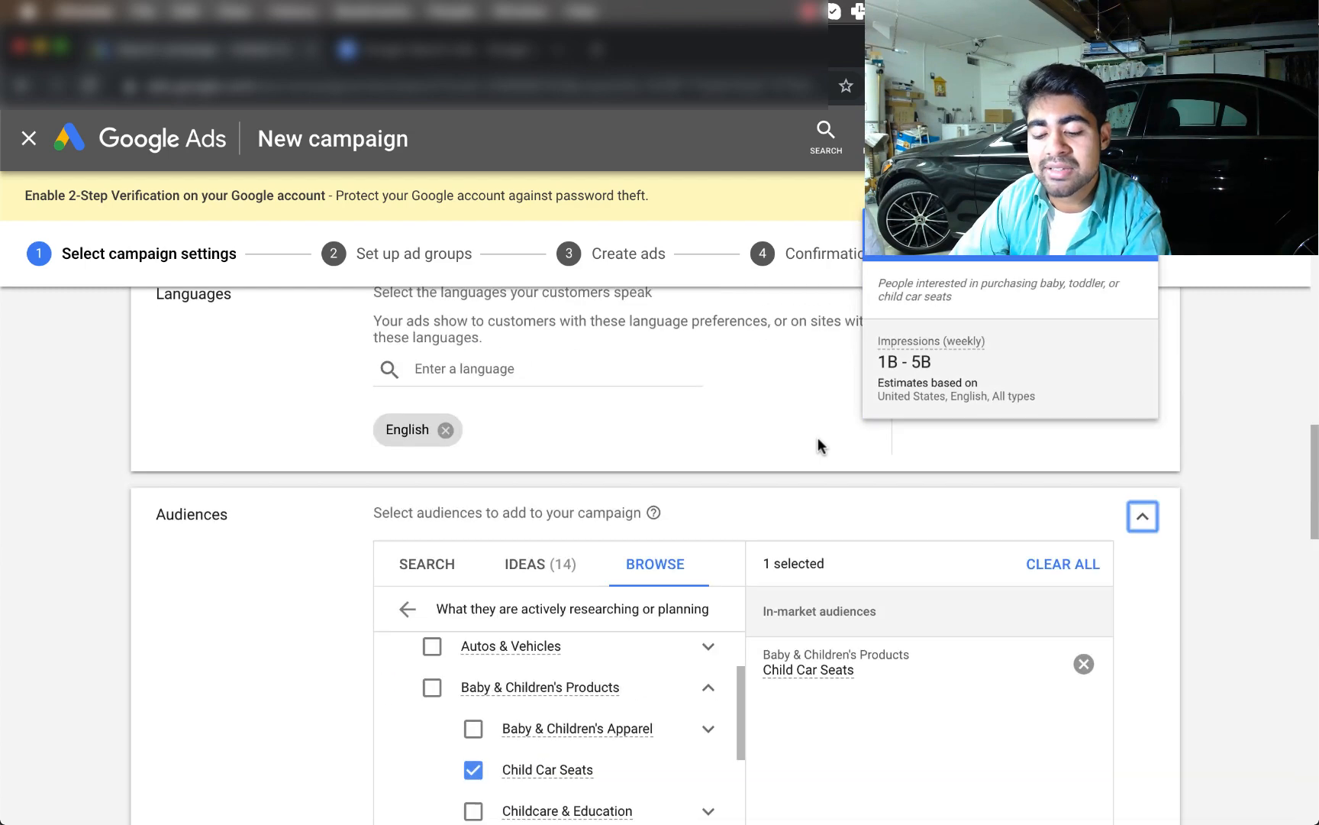
pyautogui.scroll(-5, 818, 442)
pyautogui.scroll(1, 852, 352)
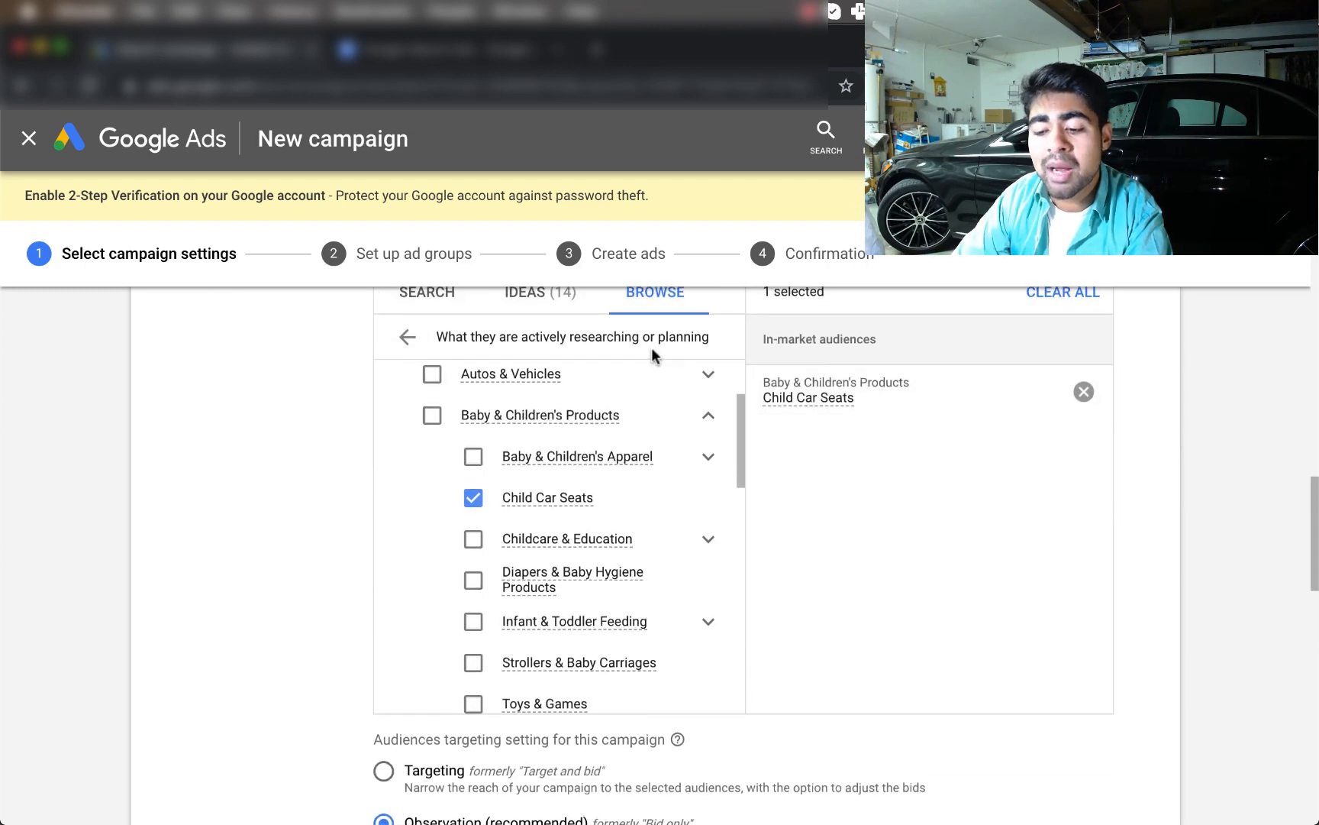
pyautogui.scroll(-5, 625, 341)
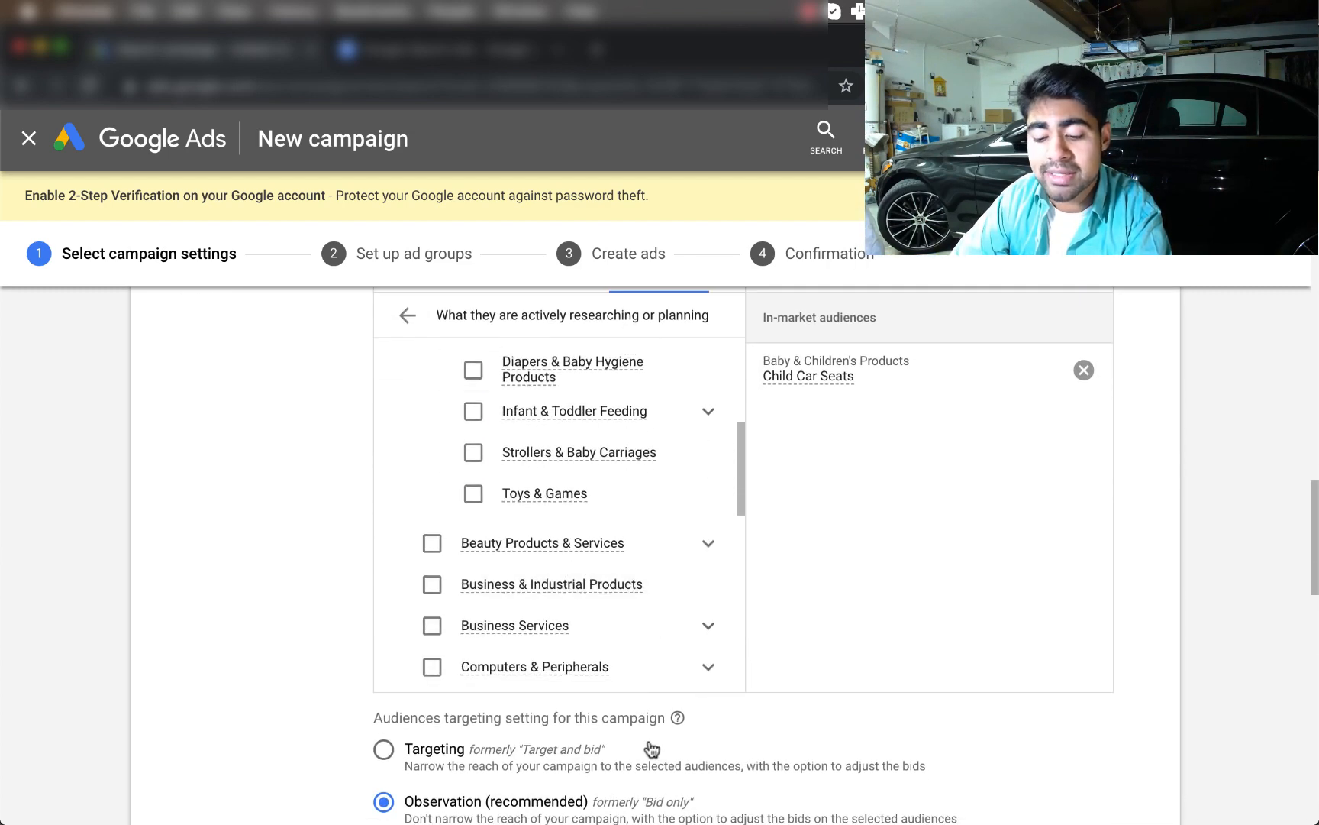
pyautogui.scroll(-3, 649, 745)
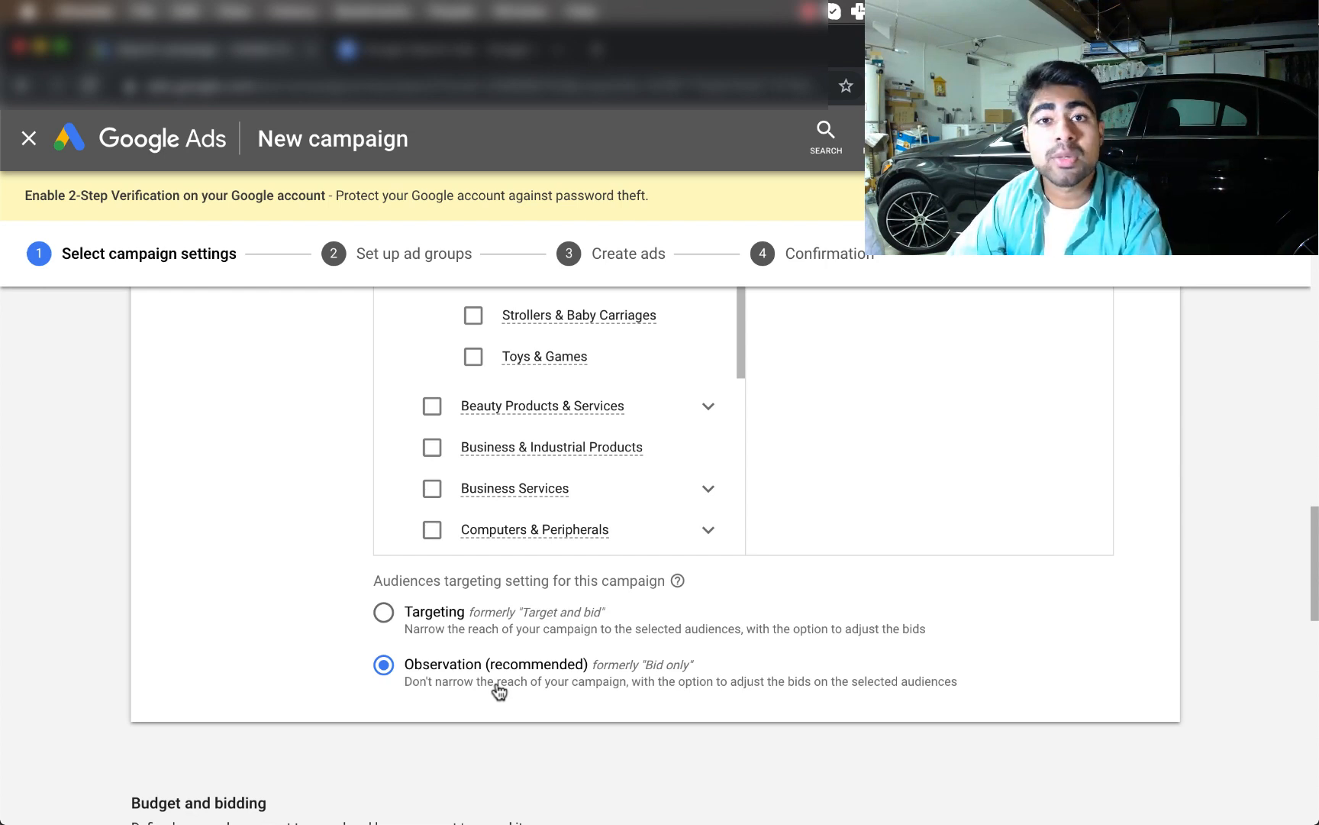
pyautogui.scroll(-1, 499, 692)
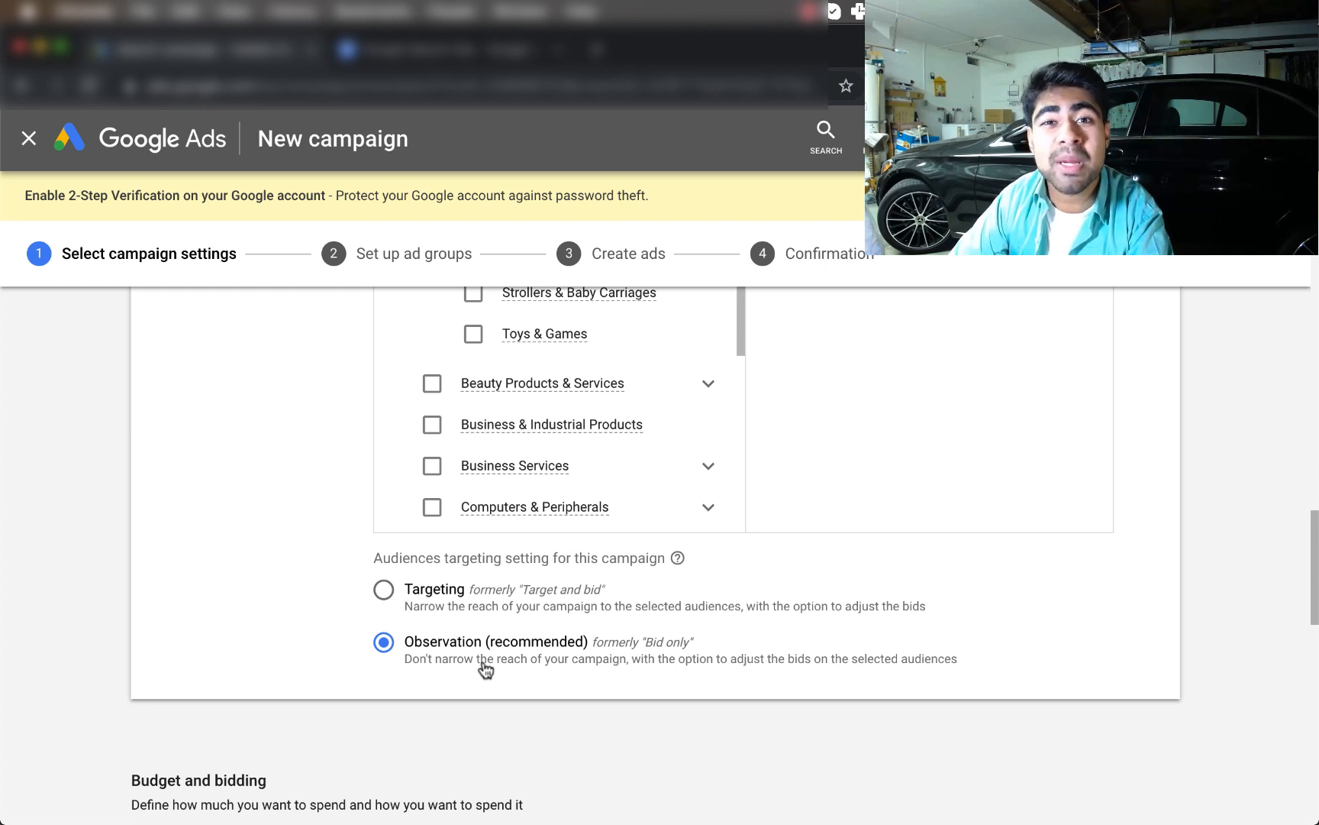
# Enter 25 as the campaign's average daily budget
pyautogui.scroll(-5, 483, 664)
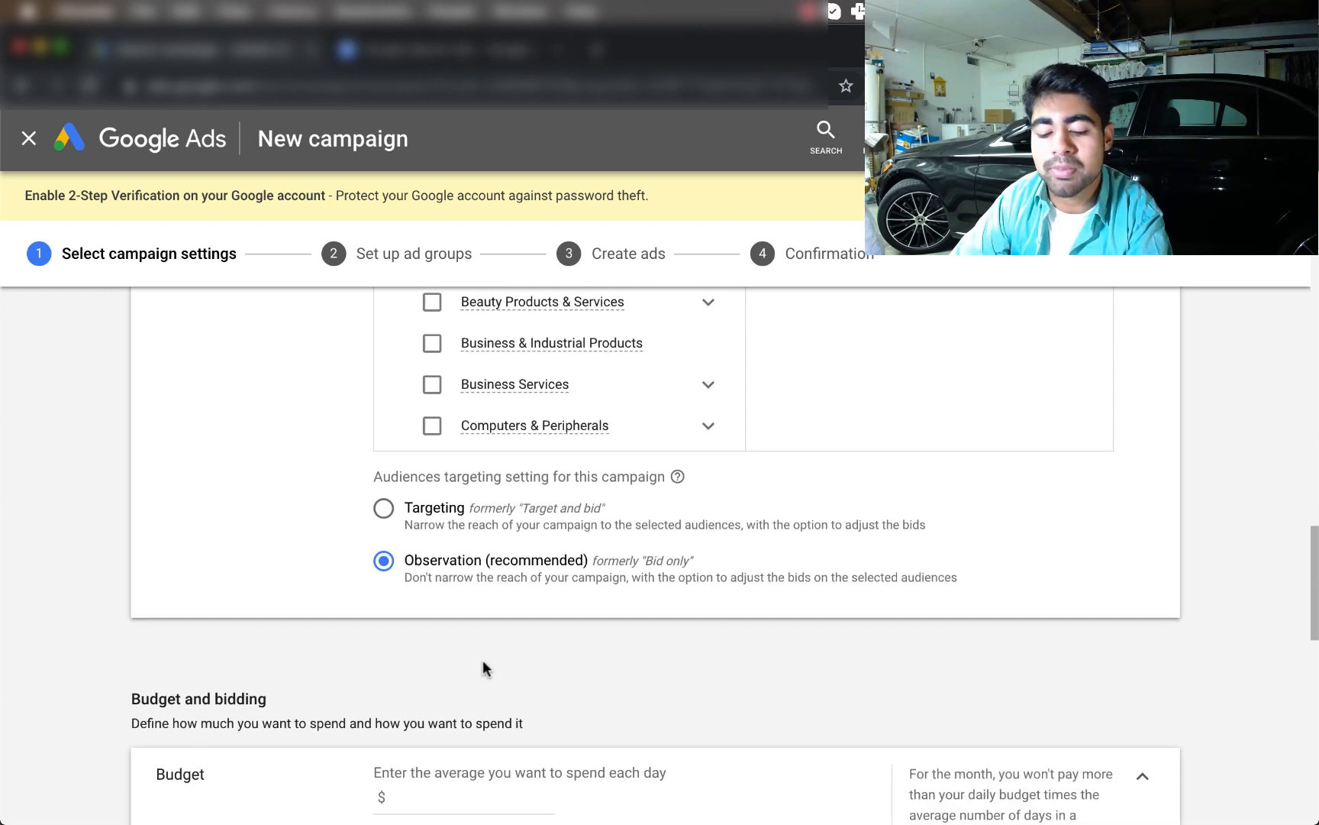
pyautogui.scroll(-1, 203, 565)
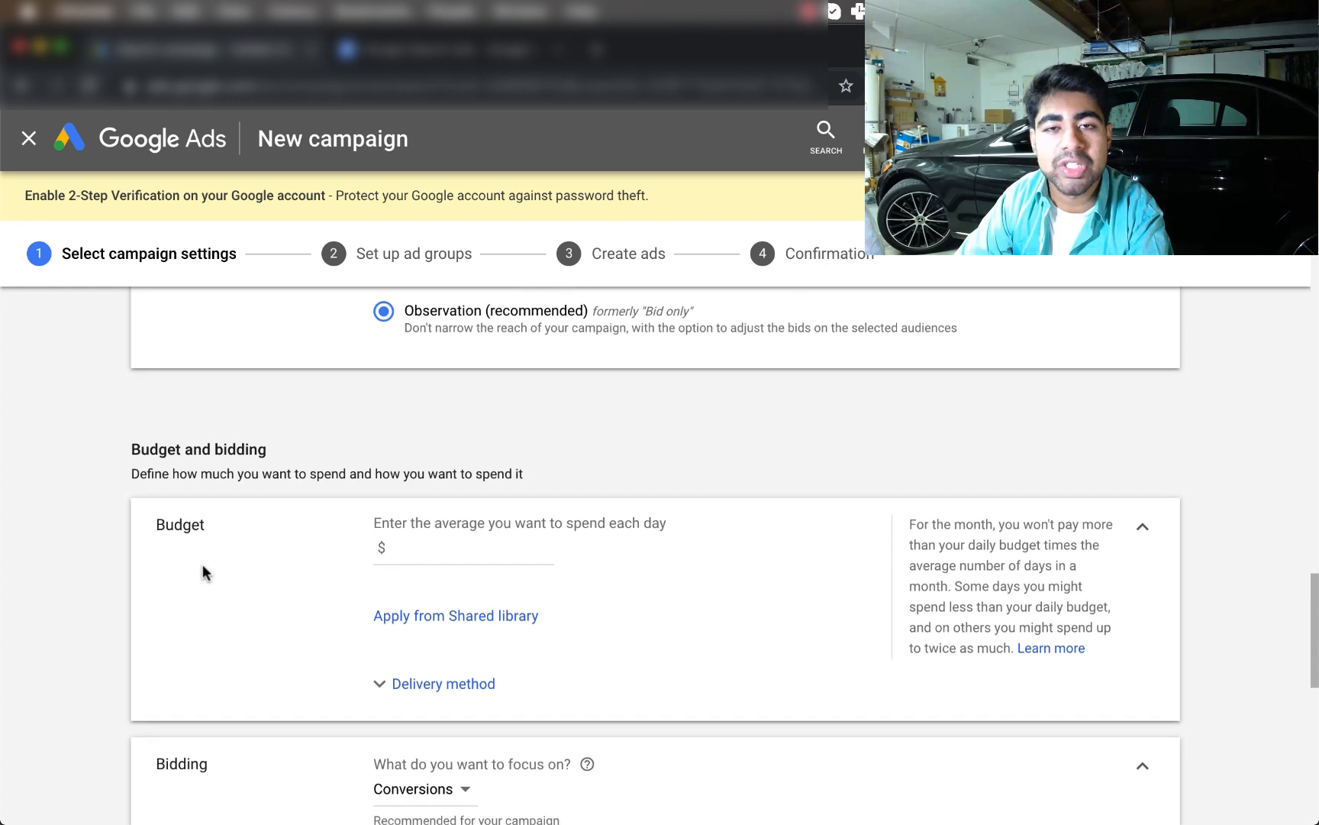
pyautogui.click(428, 525)
pyautogui.write('25')
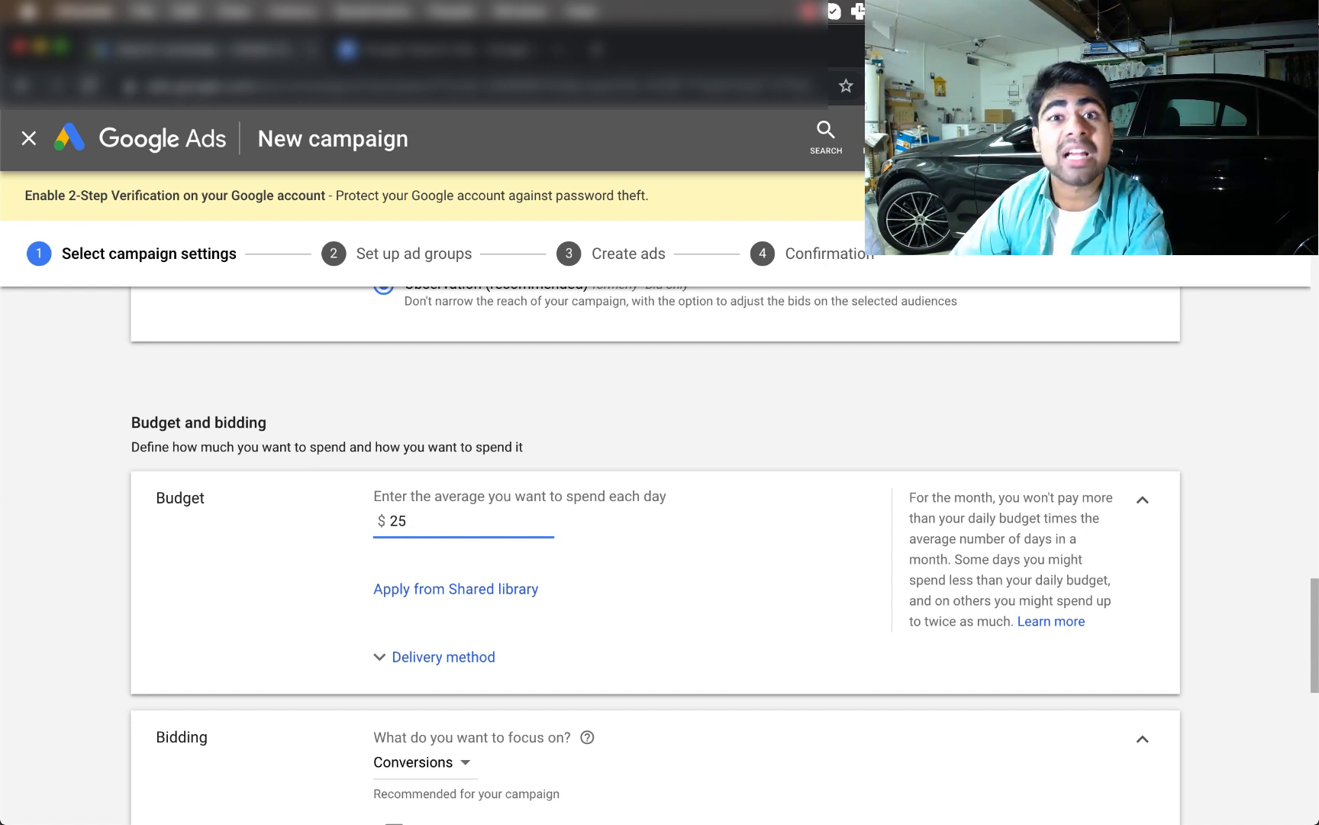
pyautogui.scroll(-1, 423, 513)
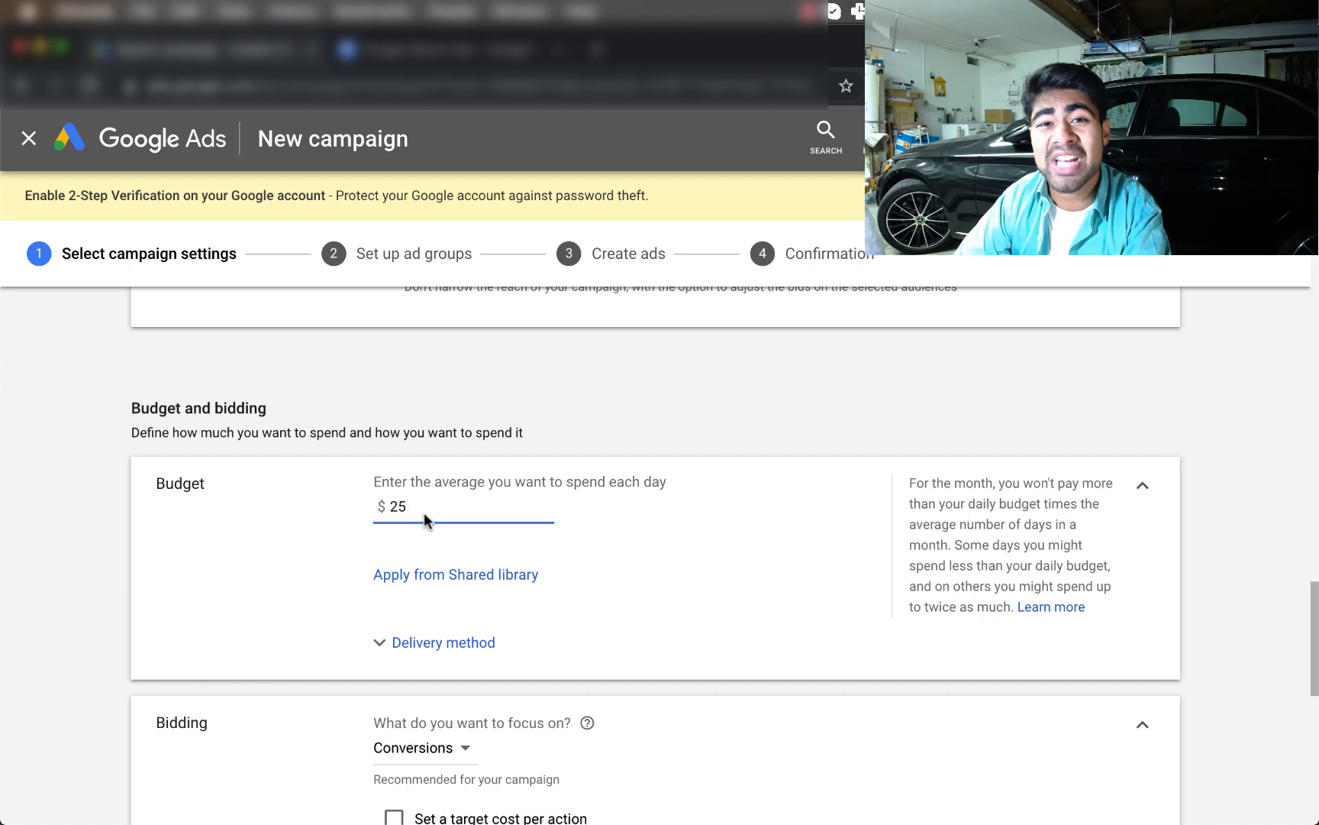
pyautogui.scroll(-5, 423, 512)
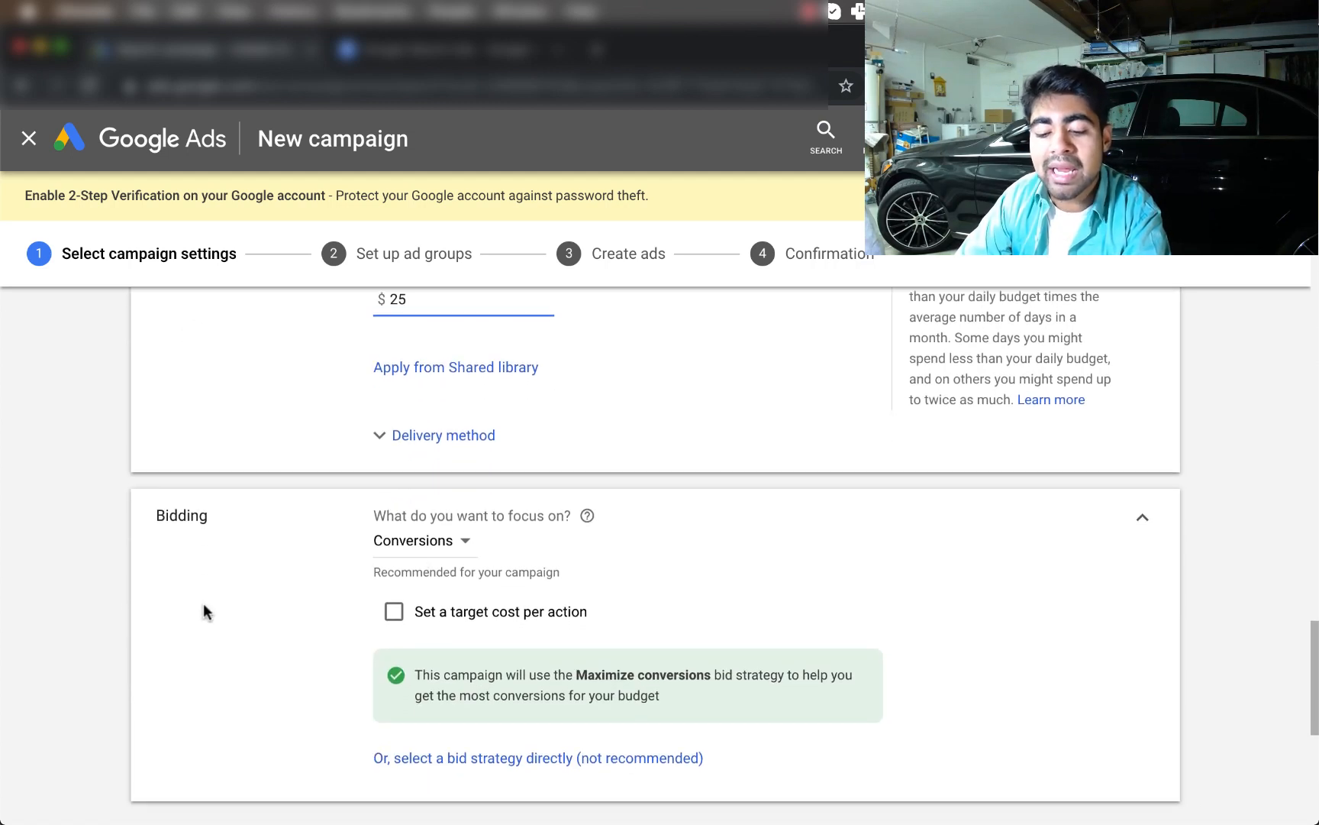
# Switch the bidding focus from Conversions to Clicks
pyautogui.click(419, 548)
pyautogui.scroll(-2, 347, 533)
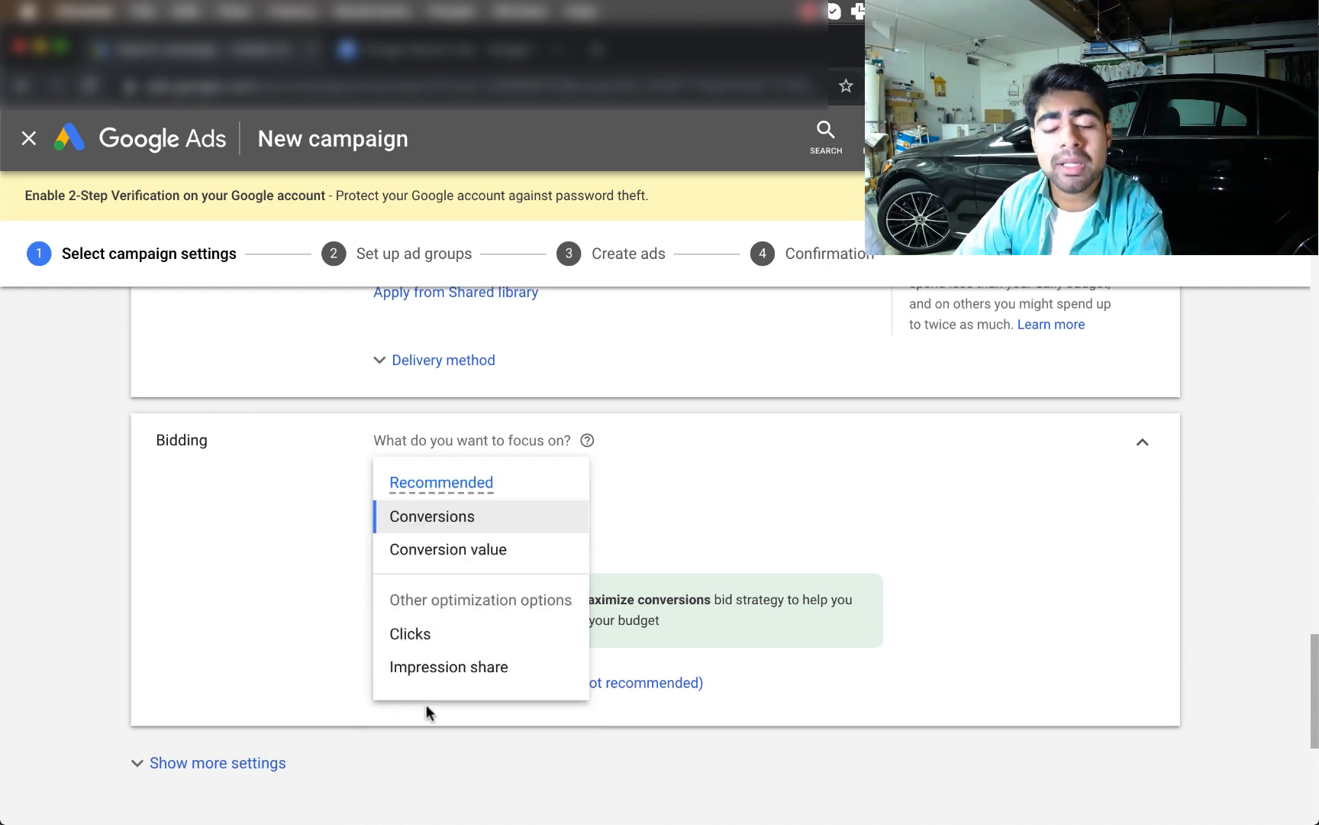
pyautogui.click(414, 636)
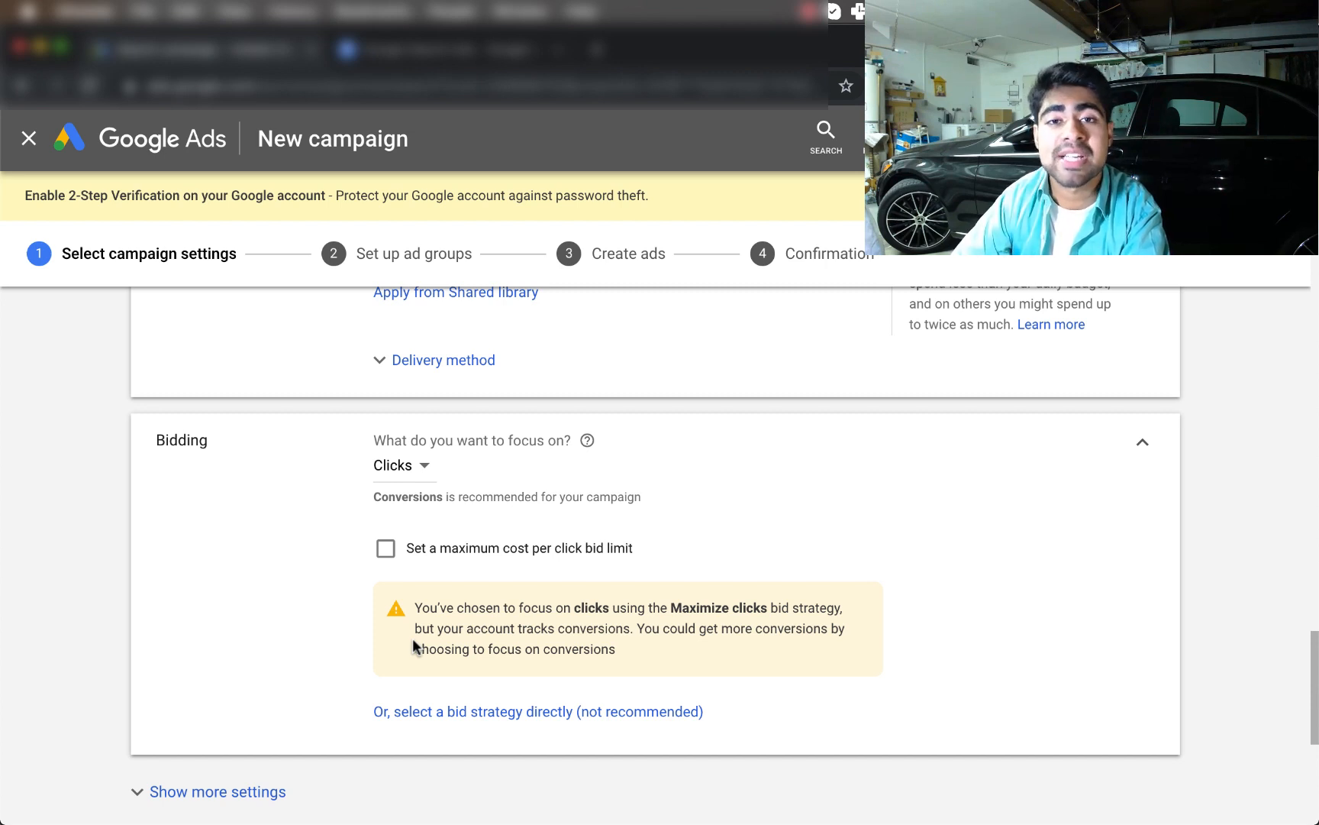
pyautogui.click(418, 465)
pyautogui.moveTo(412, 522)
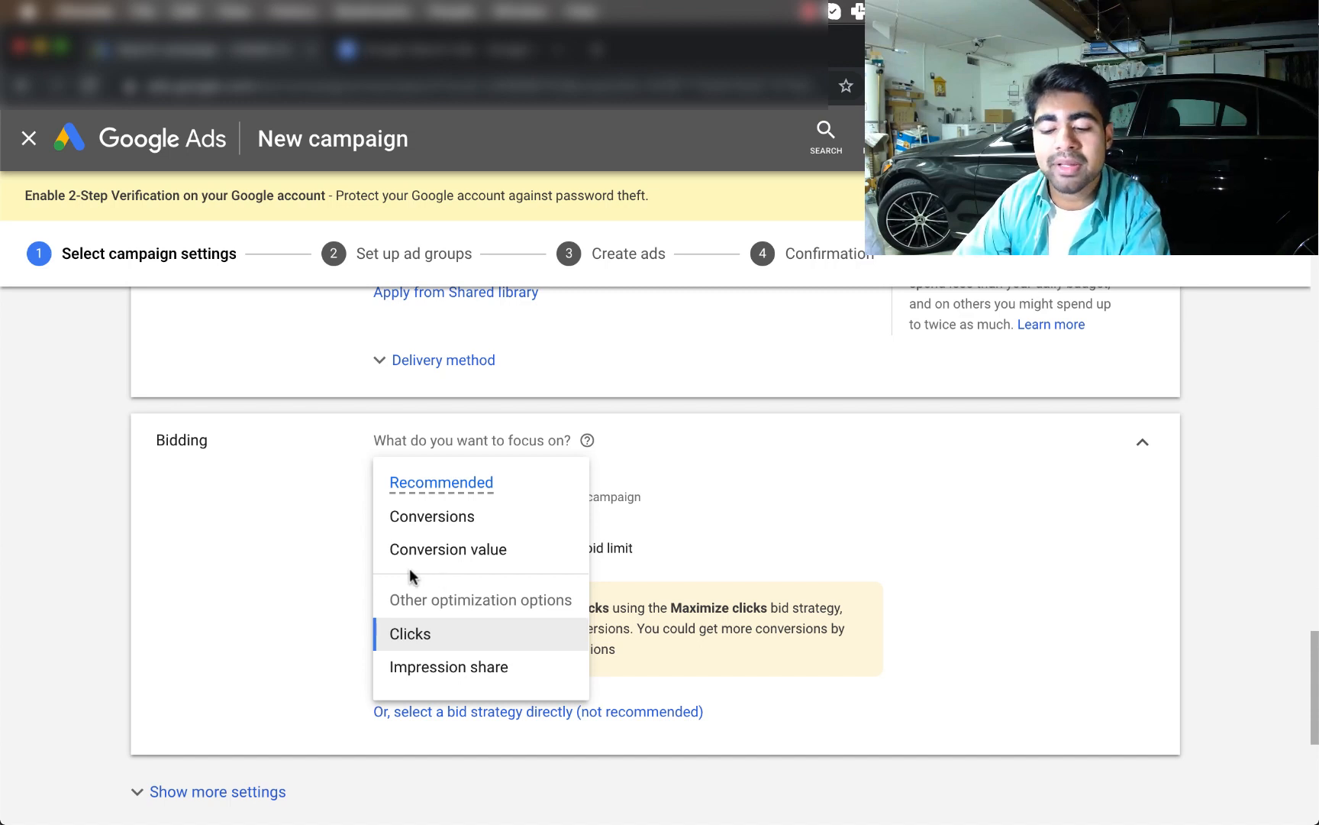
pyautogui.click(420, 632)
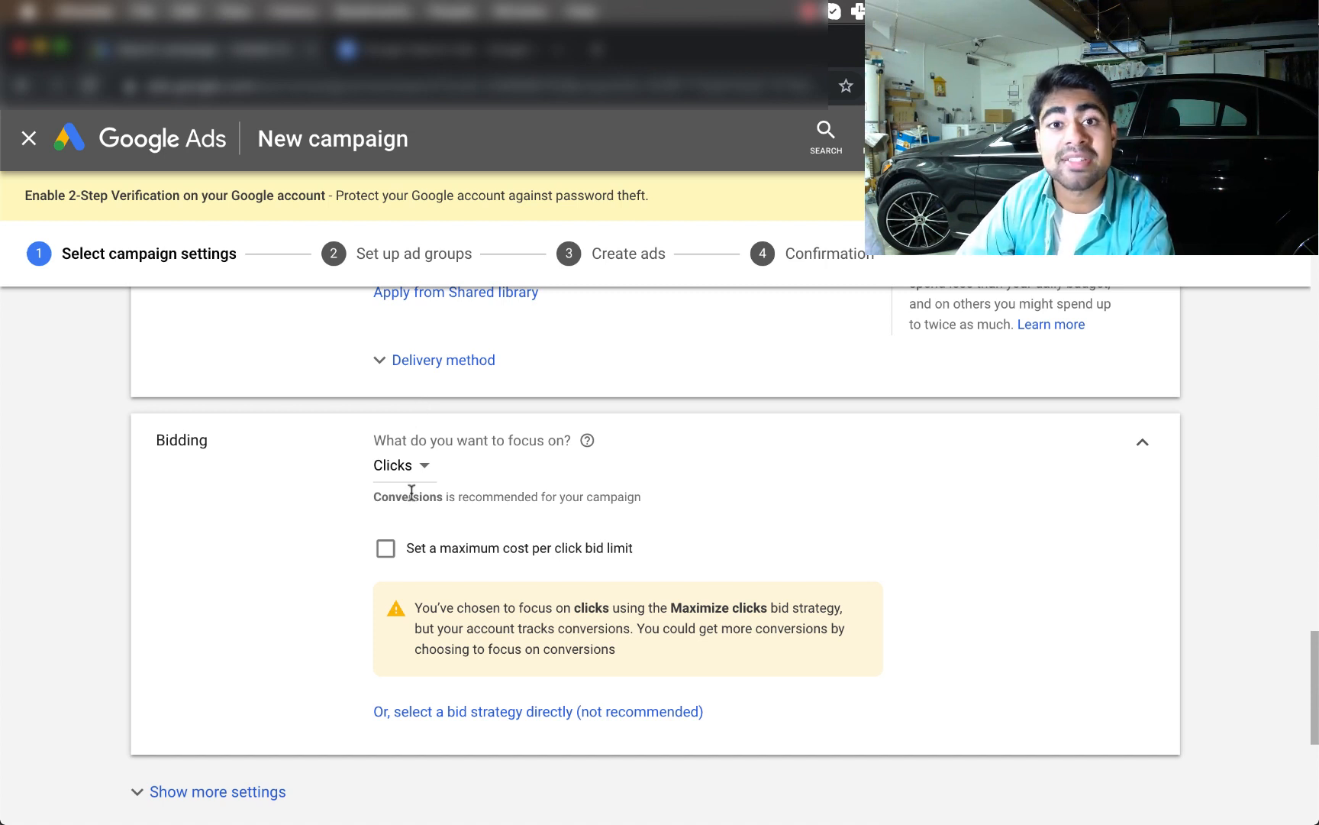
pyautogui.scroll(-2, 411, 493)
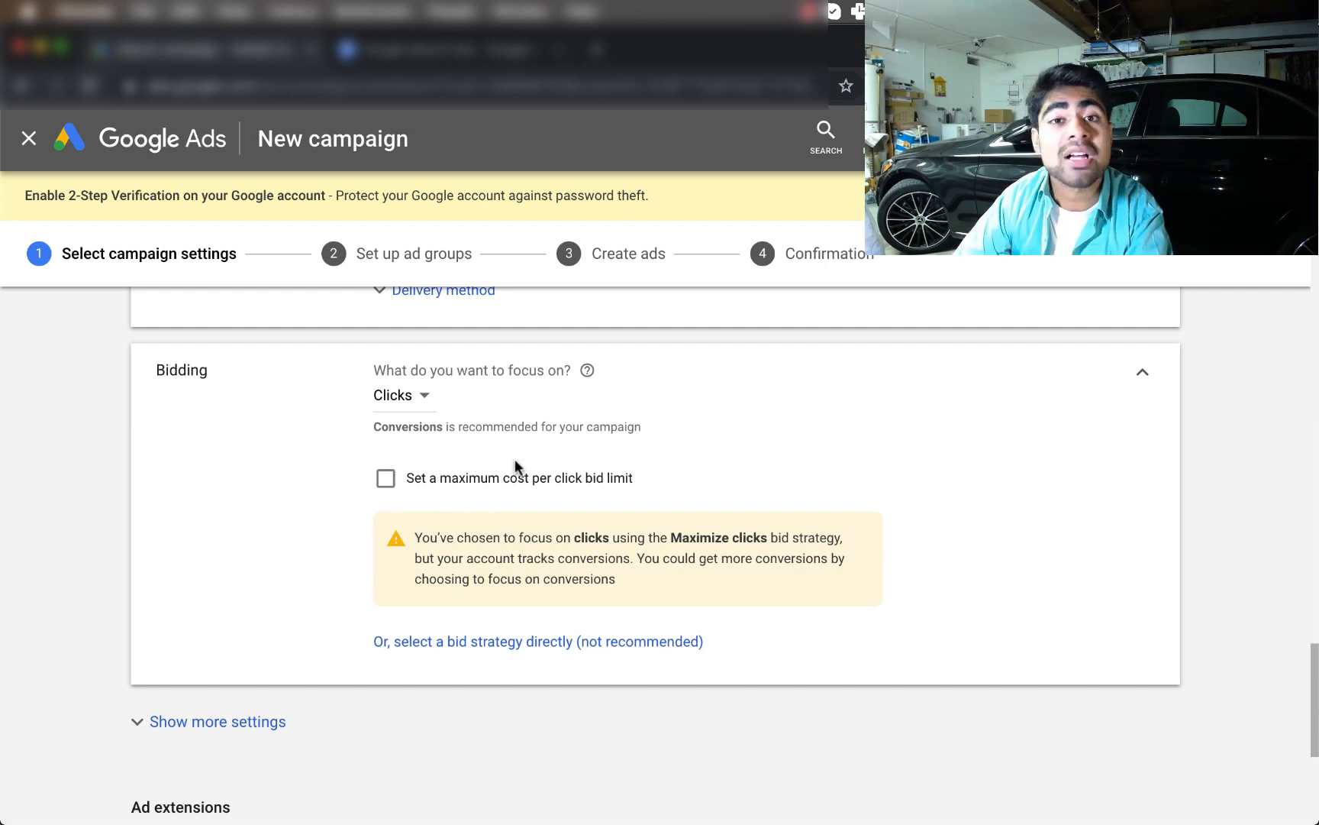
# Turn on a maximum CPC bid limit and set it to $0.80
pyautogui.click(501, 474)
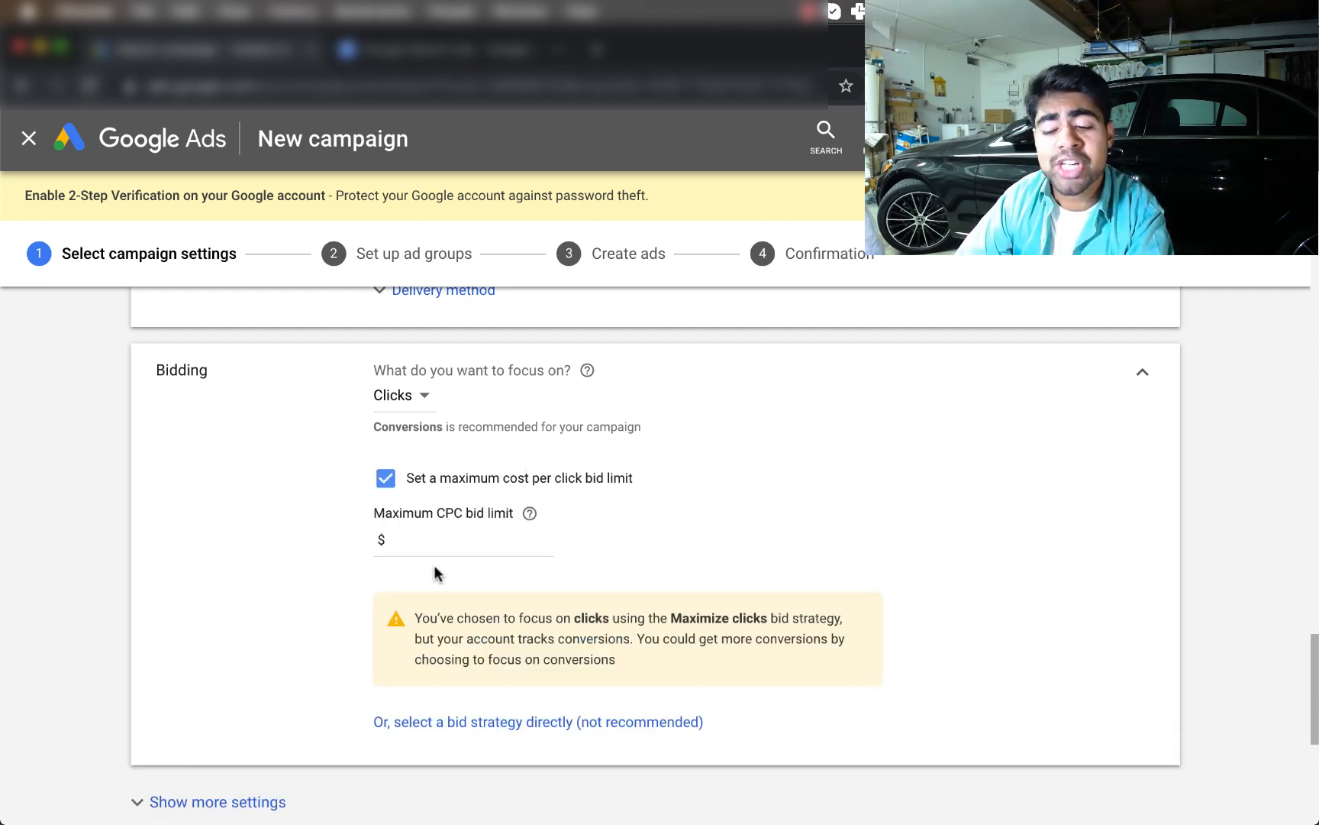
pyautogui.scroll(-1, 431, 565)
pyautogui.click(481, 495)
pyautogui.write('0')
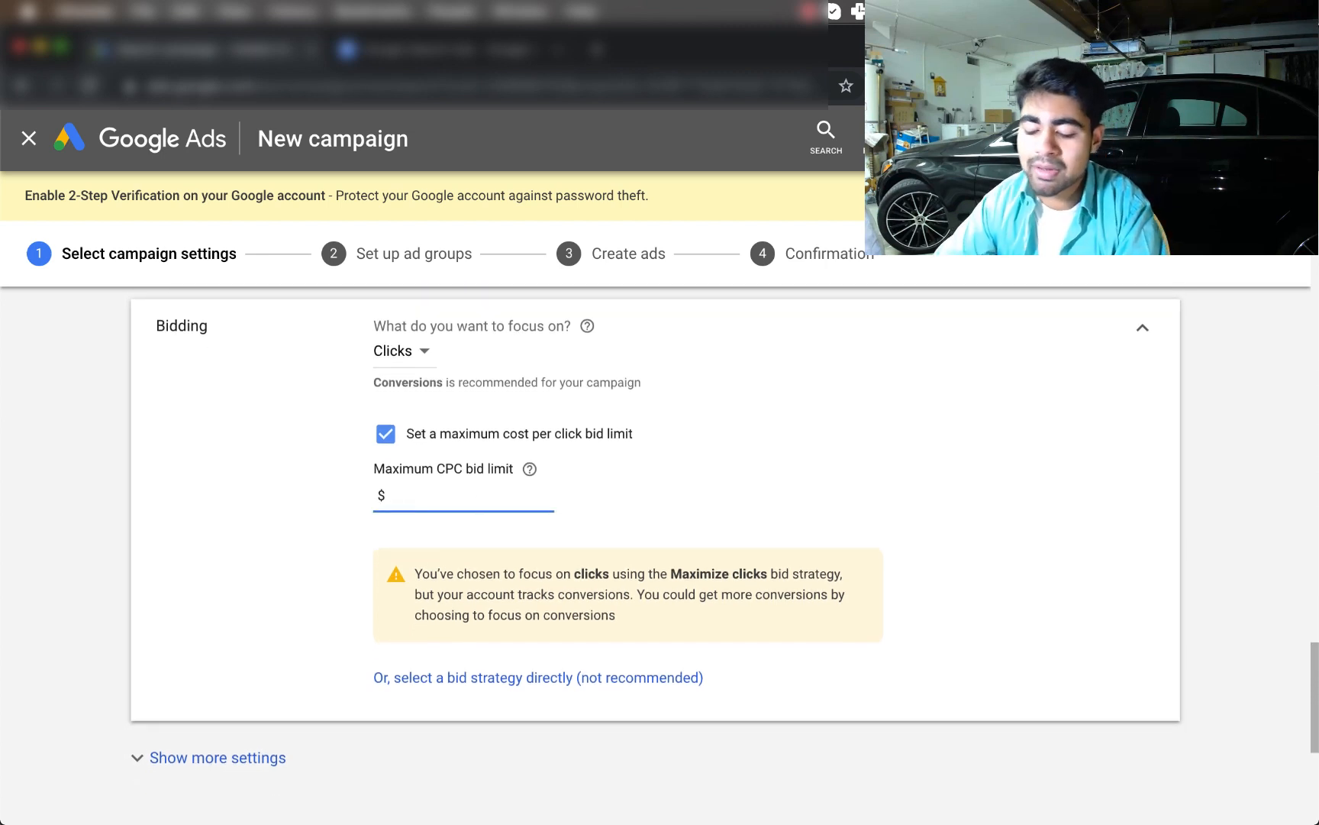
pyautogui.write('8')
pyautogui.press('BackSpace')
pyautogui.write('.8')
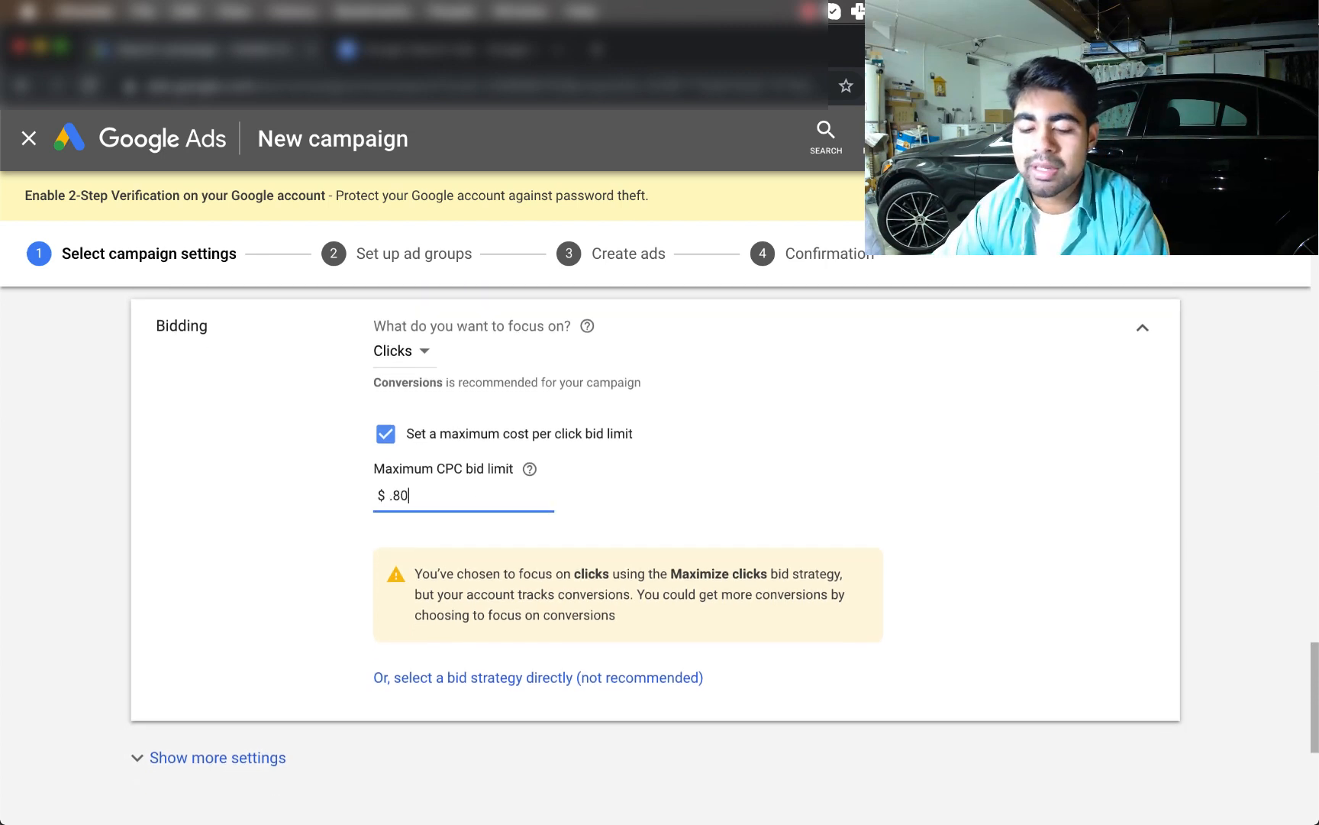
pyautogui.click(172, 597)
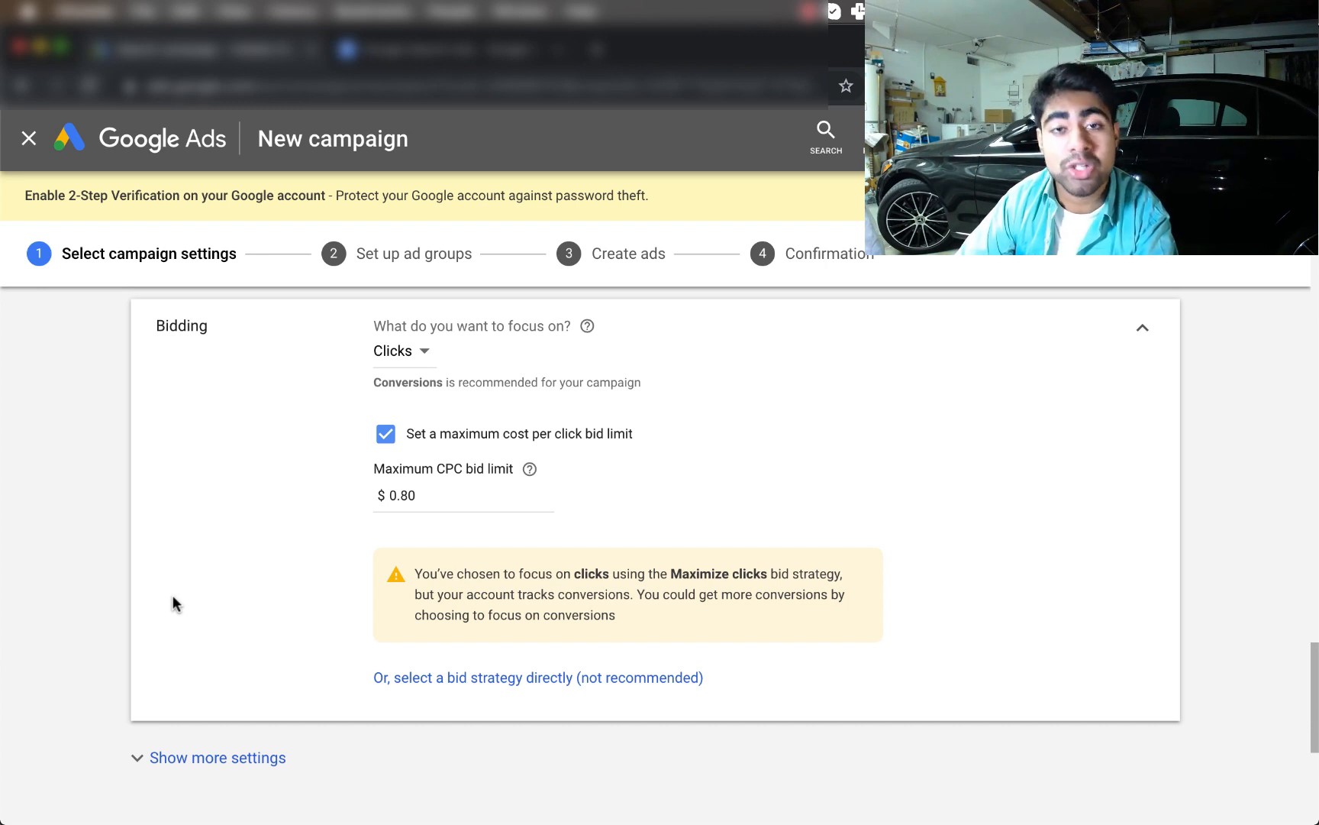
# Expand the Sitelink extensions options, then switch to the car stereo Google results tab
pyautogui.scroll(-5, 459, 487)
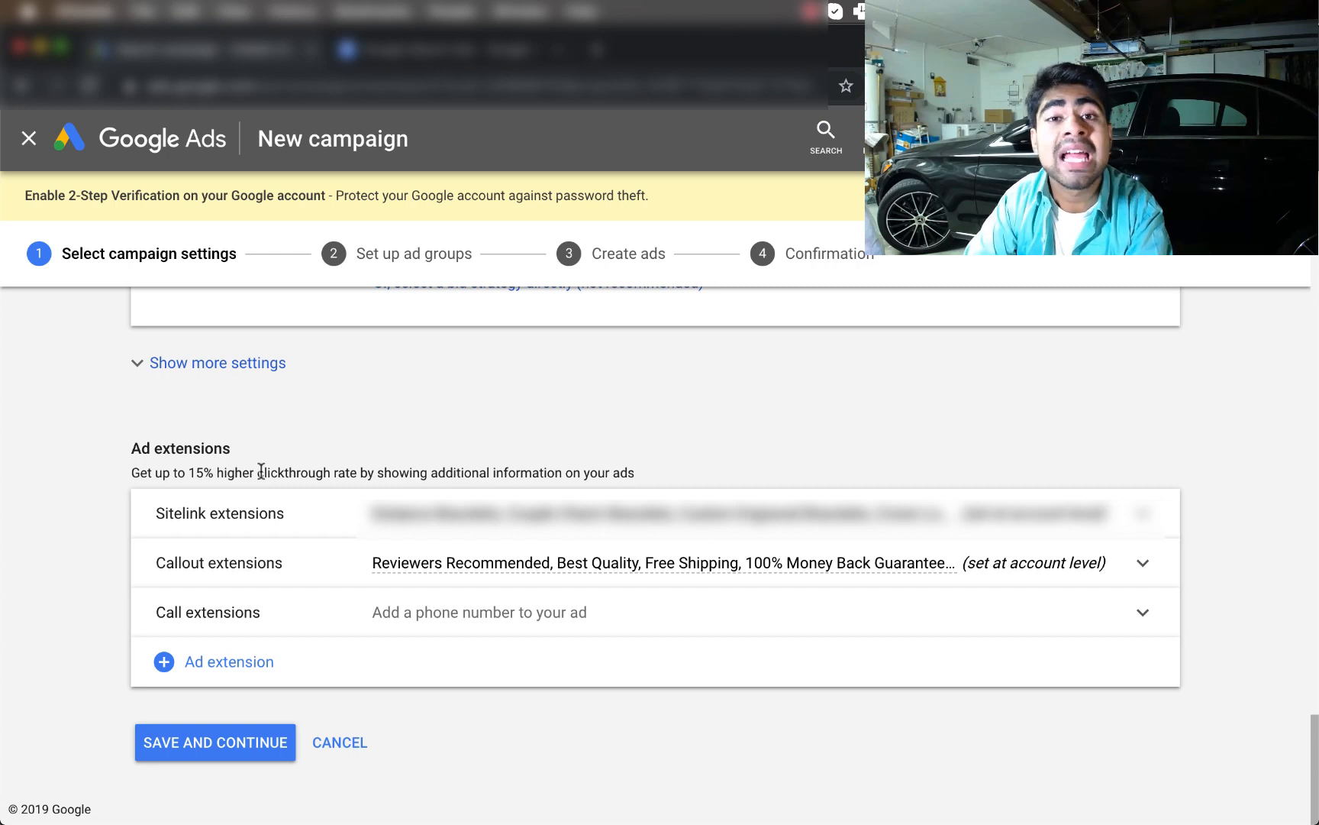
pyautogui.click(309, 514)
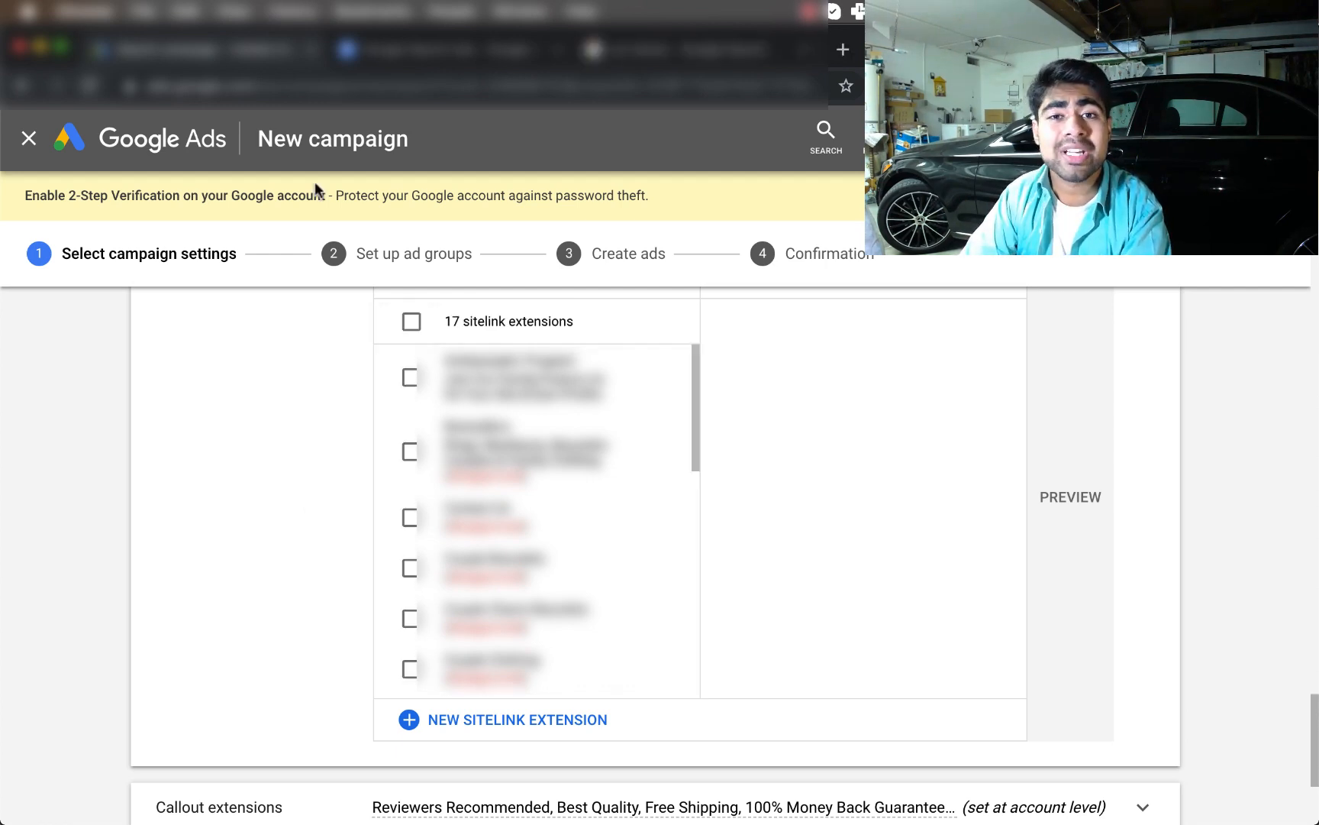
pyautogui.click(633, 51)
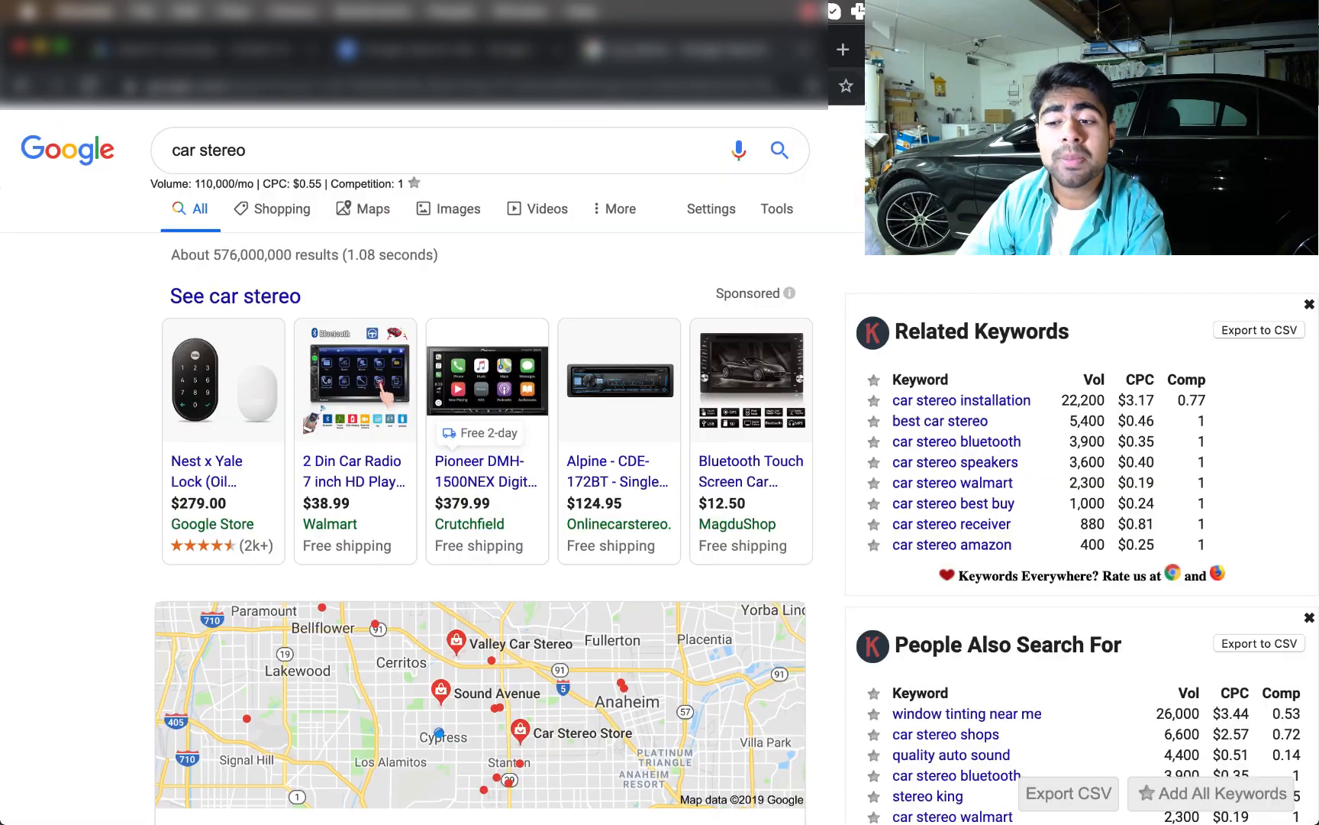
# Highlight the Stereos For Cars ad's description, from 'Open' to '9am-7pm.', as a callout example
pyautogui.scroll(-15, 460, 293)
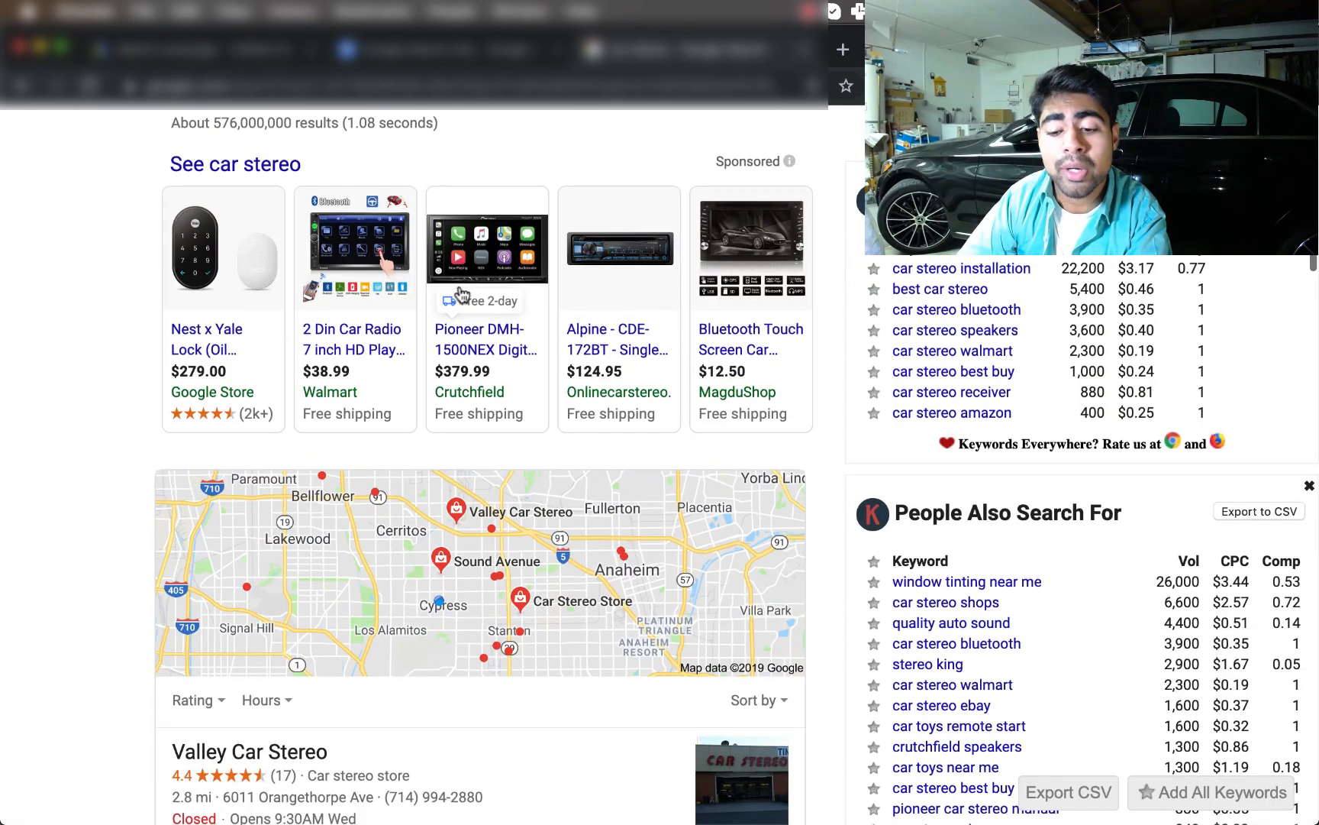
pyautogui.scroll(-15, 461, 293)
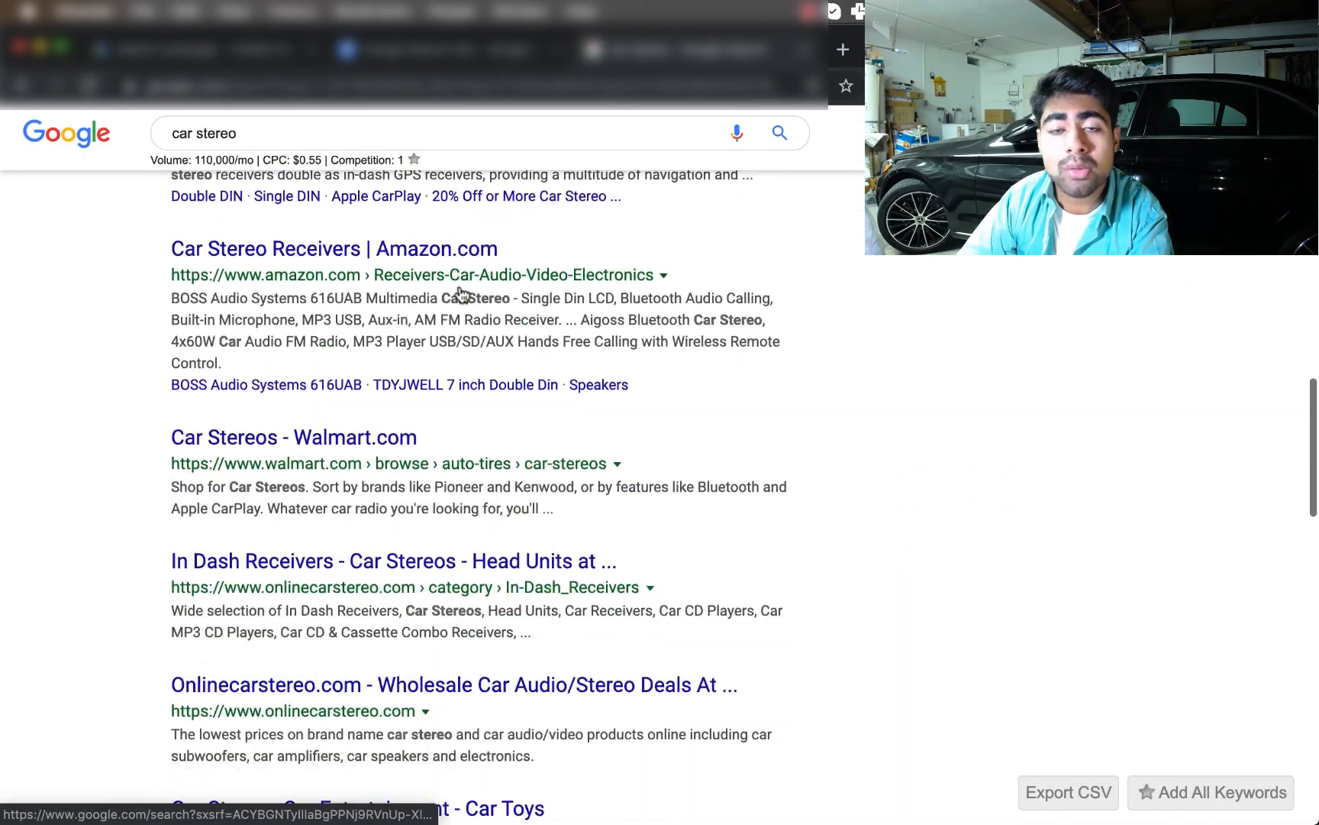
pyautogui.scroll(-2, 461, 292)
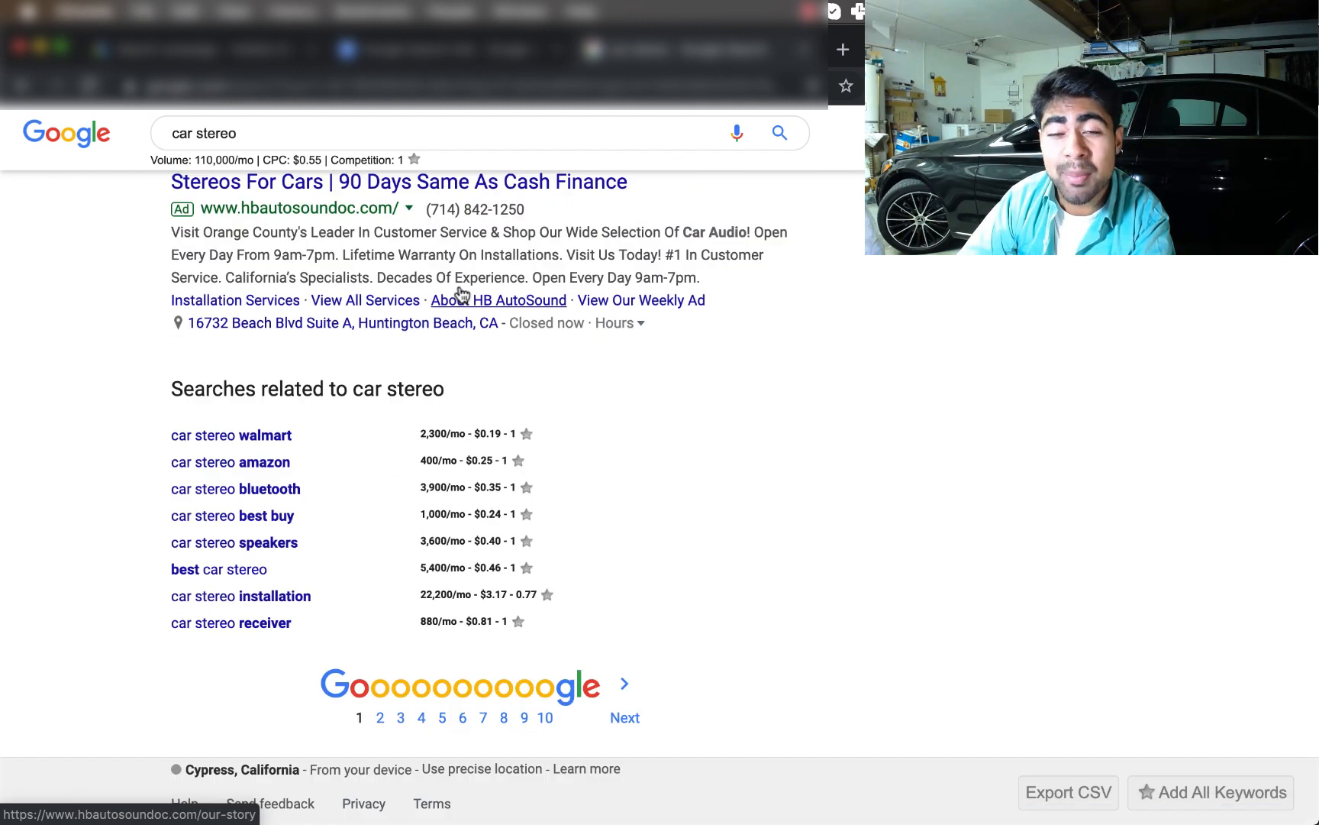
pyautogui.scroll(1, 427, 296)
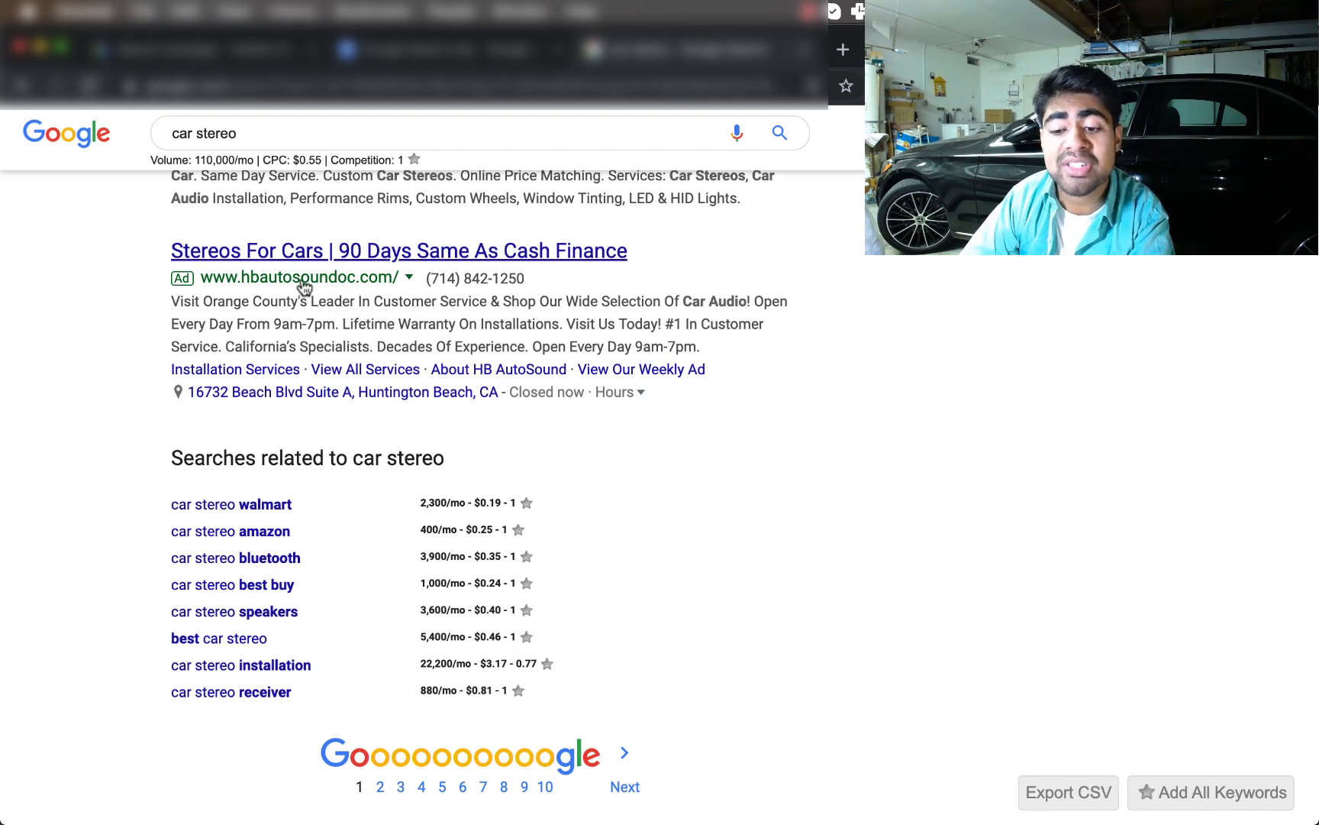
pyautogui.scroll(1, 285, 344)
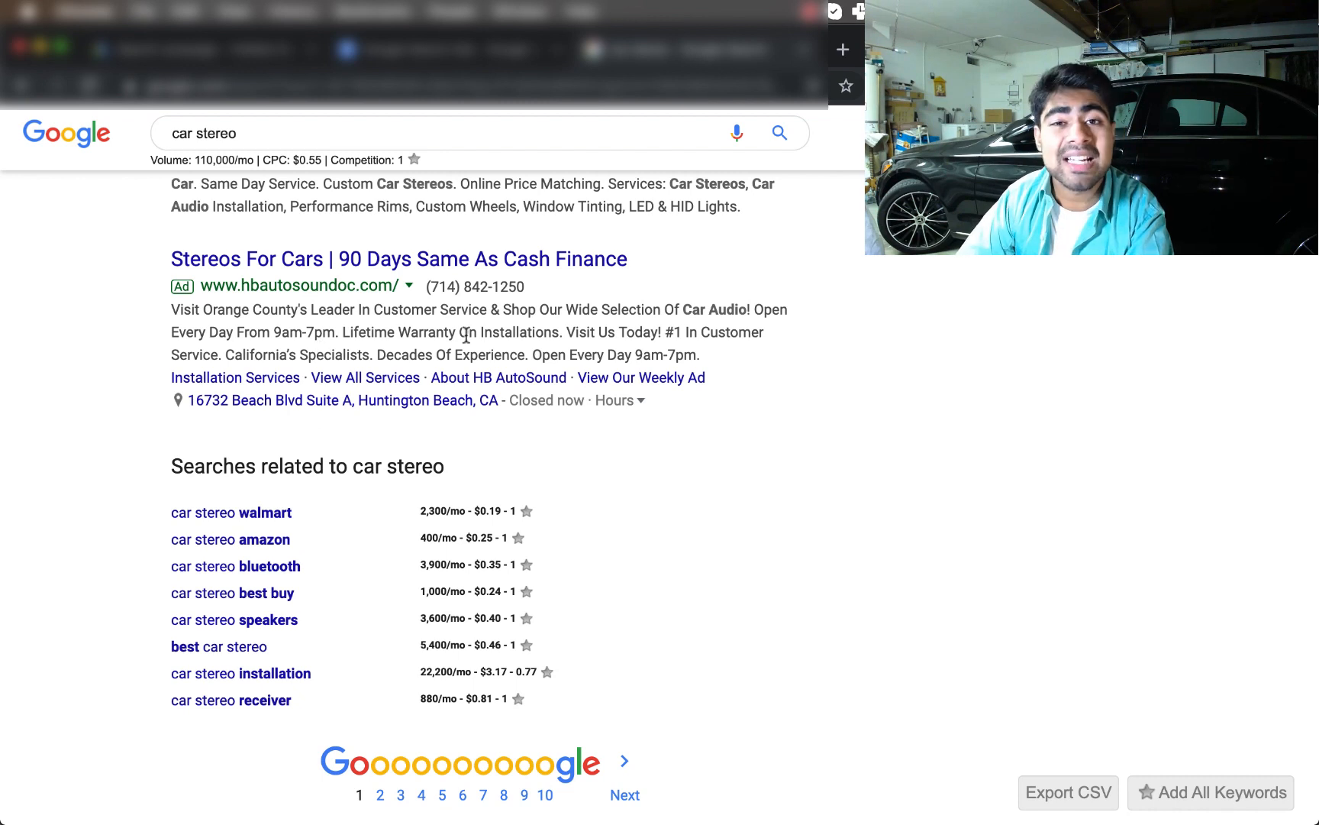
pyautogui.moveTo(754, 309); pyautogui.dragTo(761, 347)
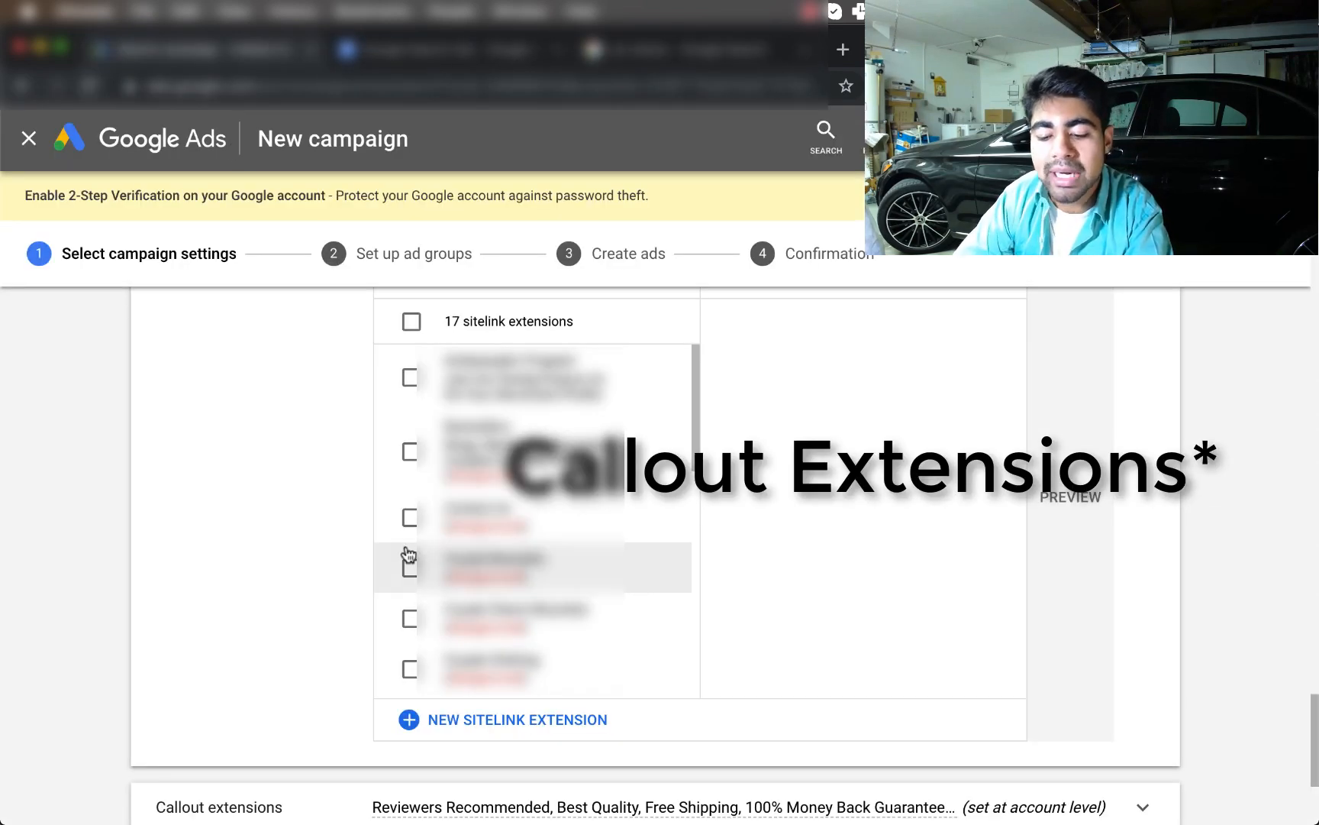
pyautogui.scroll(1, 298, 584)
pyautogui.scroll(3, 295, 583)
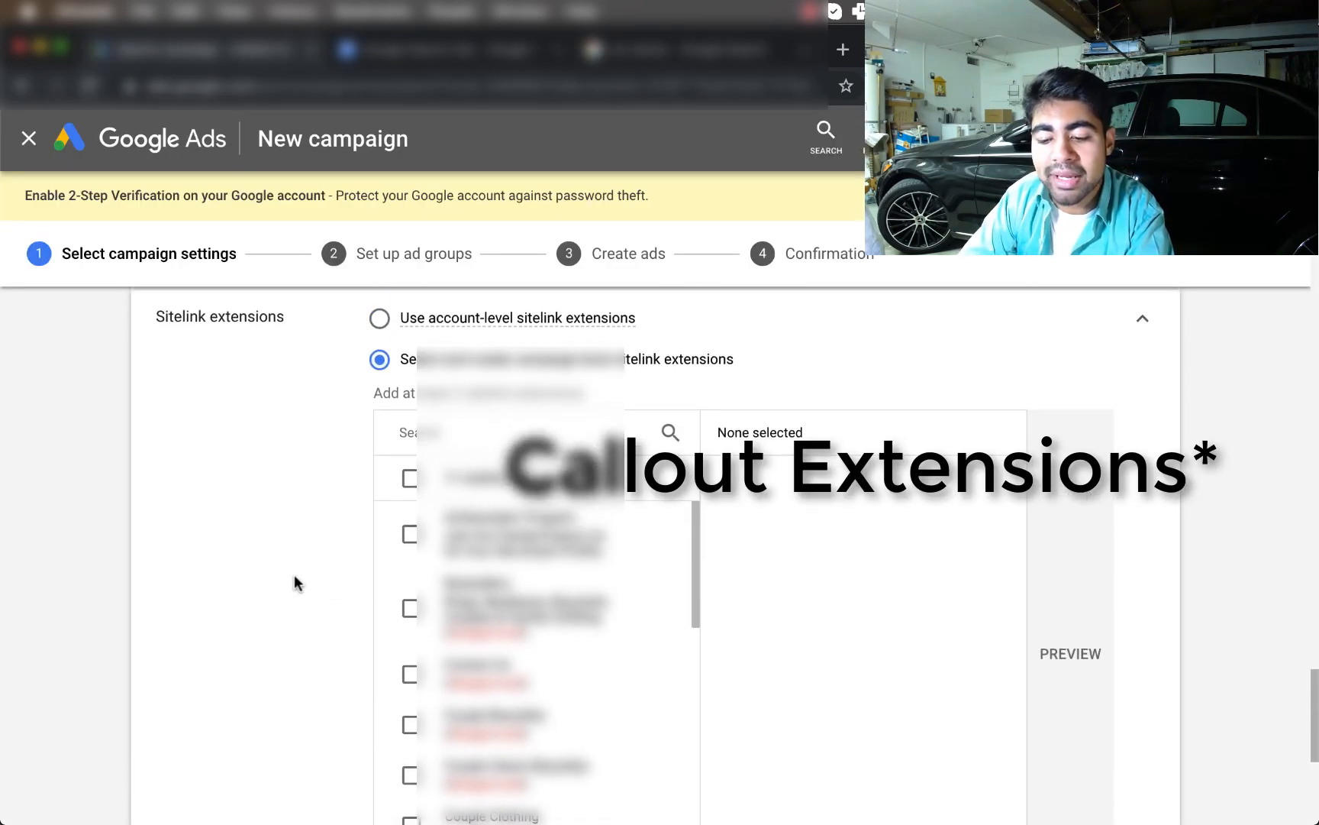
# Collapse the Sitelink extensions section and go back to the car stereo search results
pyautogui.click(1137, 328)
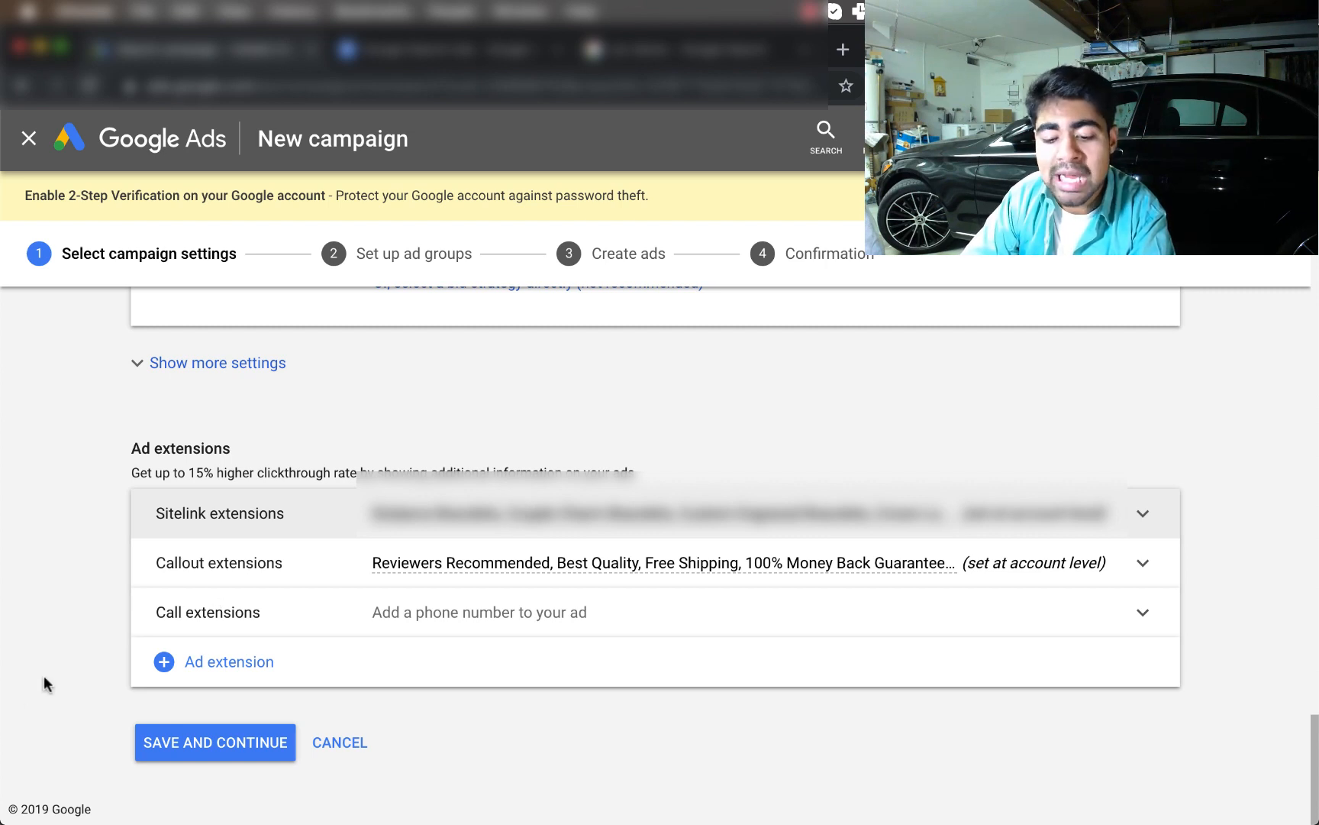
pyautogui.click(623, 53)
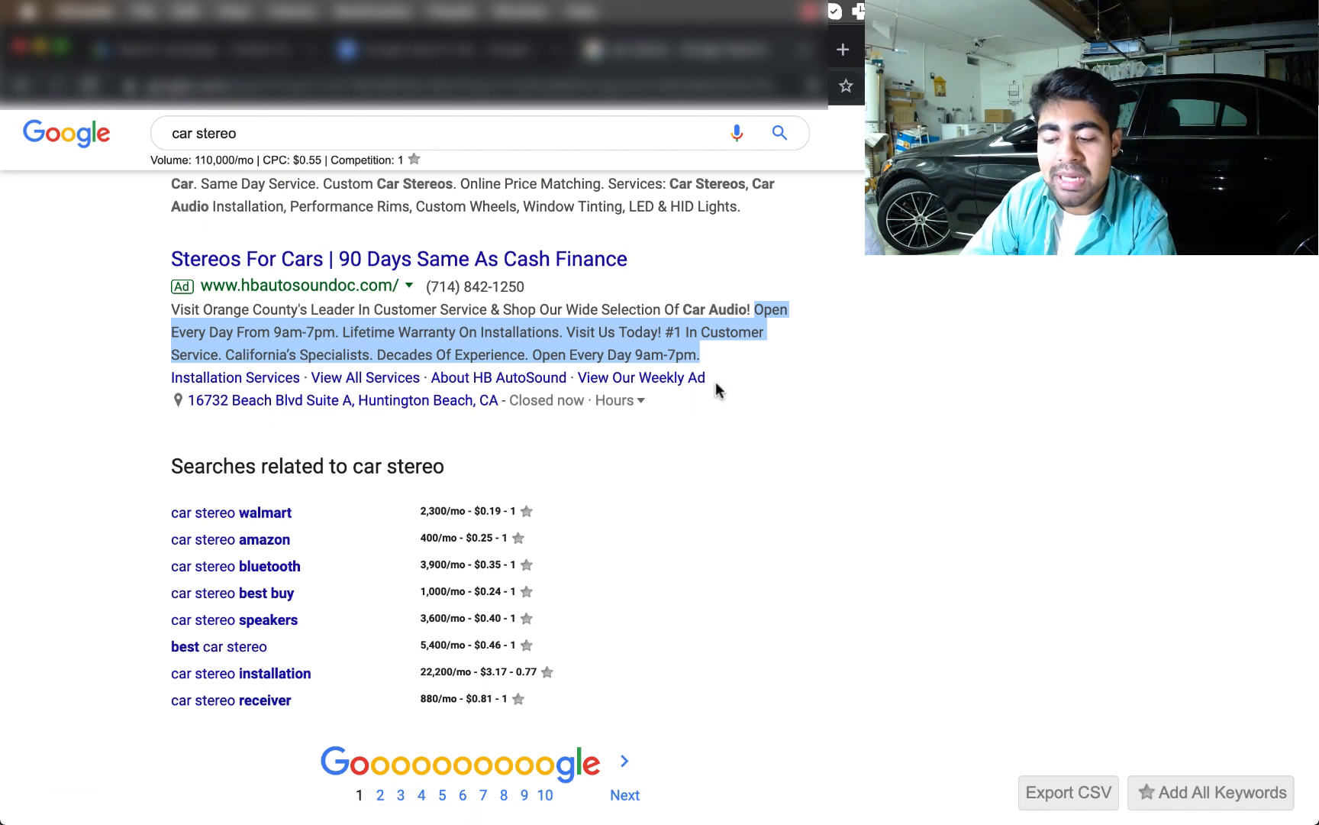
# Highlight the Stereos For Cars ad's row of sitelinks, then clear the highlight
pyautogui.moveTo(715, 381); pyautogui.dragTo(168, 388)
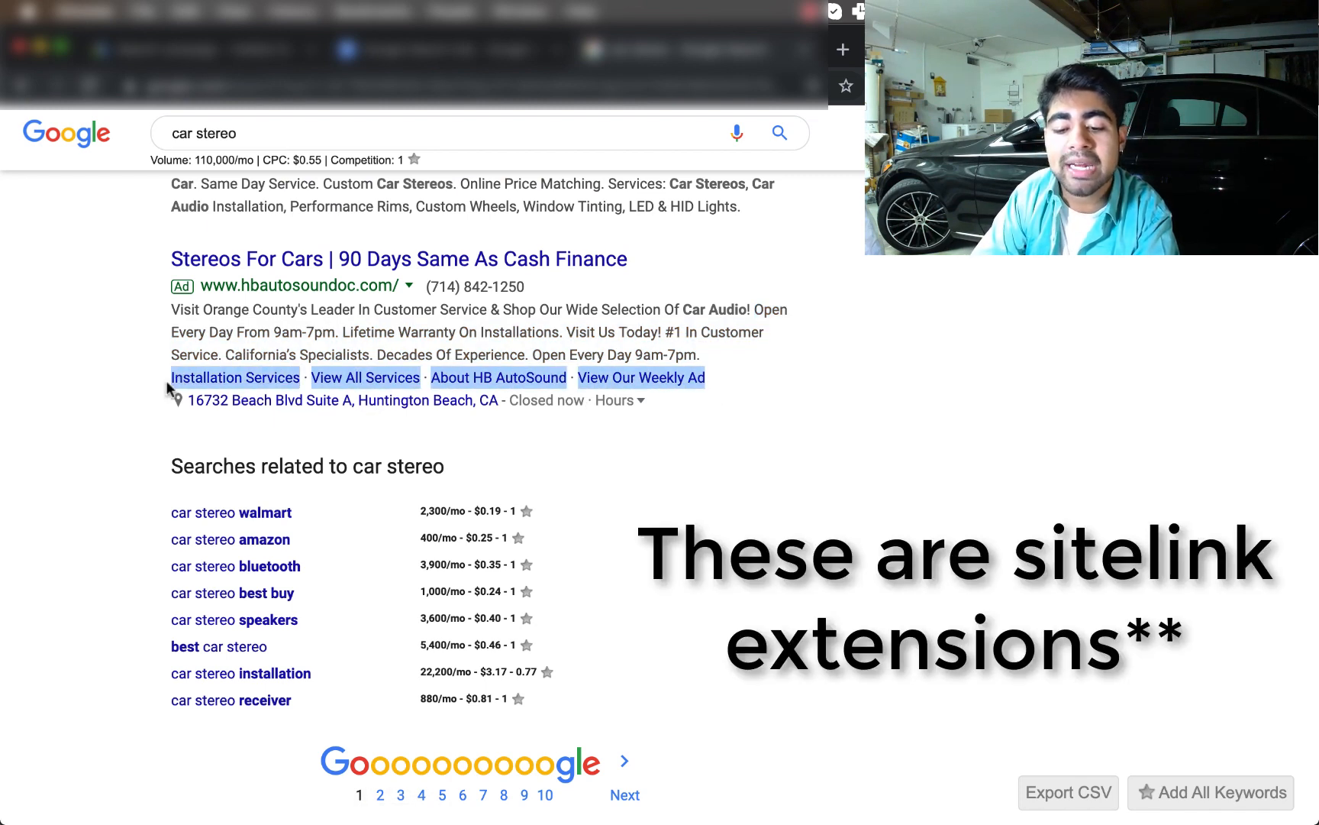
pyautogui.click(93, 393)
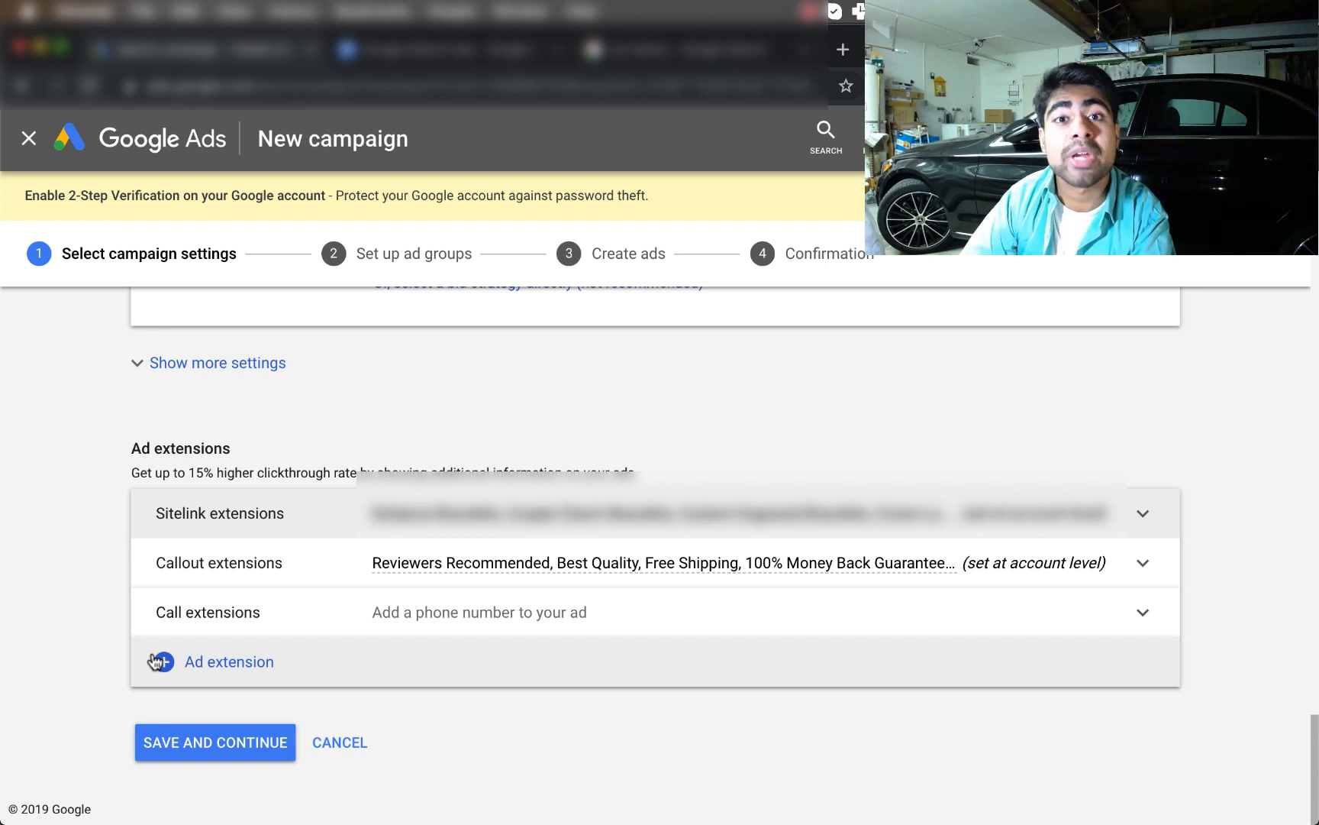
# Save the campaign settings and name the ad group 'Ad copy 1'
pyautogui.click(171, 750)
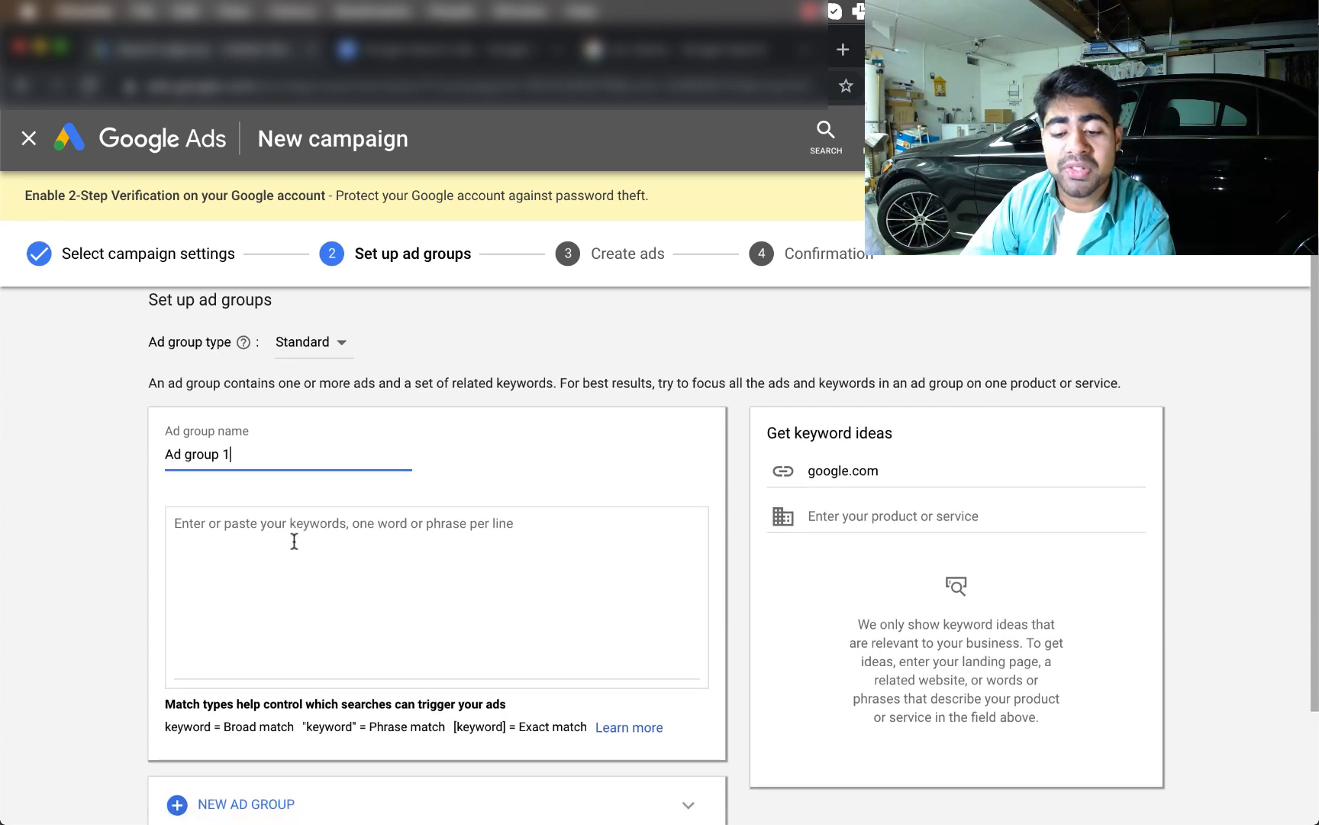
pyautogui.tripleClick(198, 455)
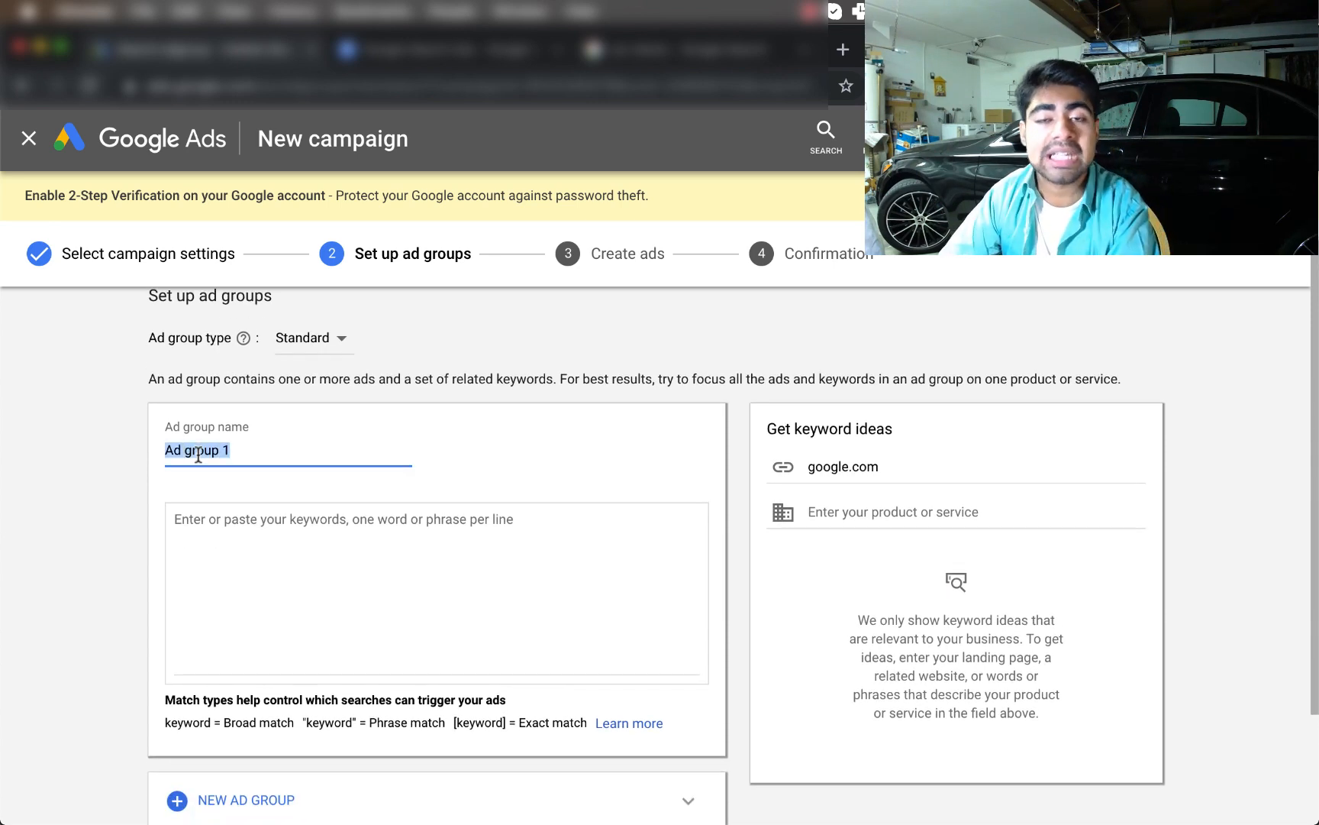
pyautogui.write('Ad co')
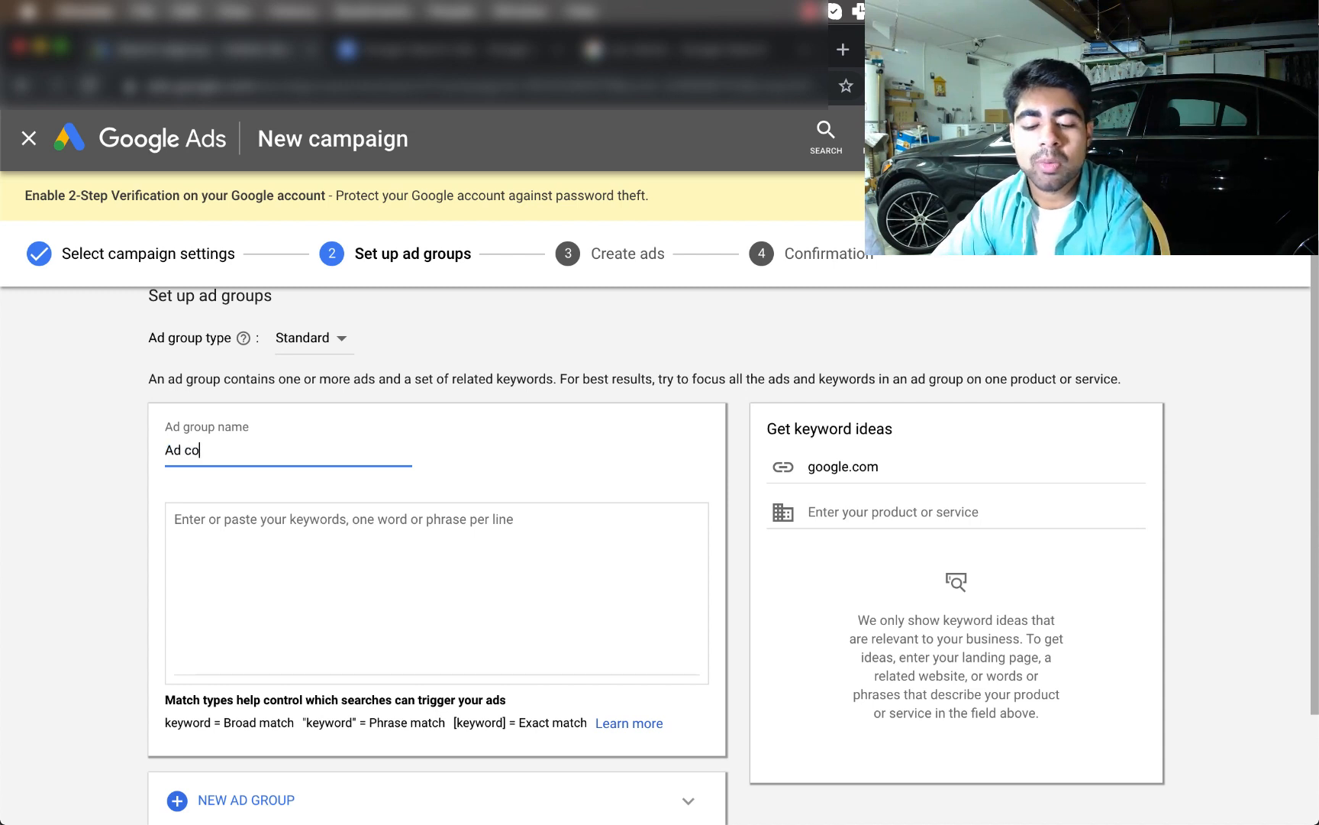
pyautogui.write('py 1')
# Enter the broad-match keyword dog necklaces, pointing out the word necklaces
pyautogui.scroll(-1, 197, 527)
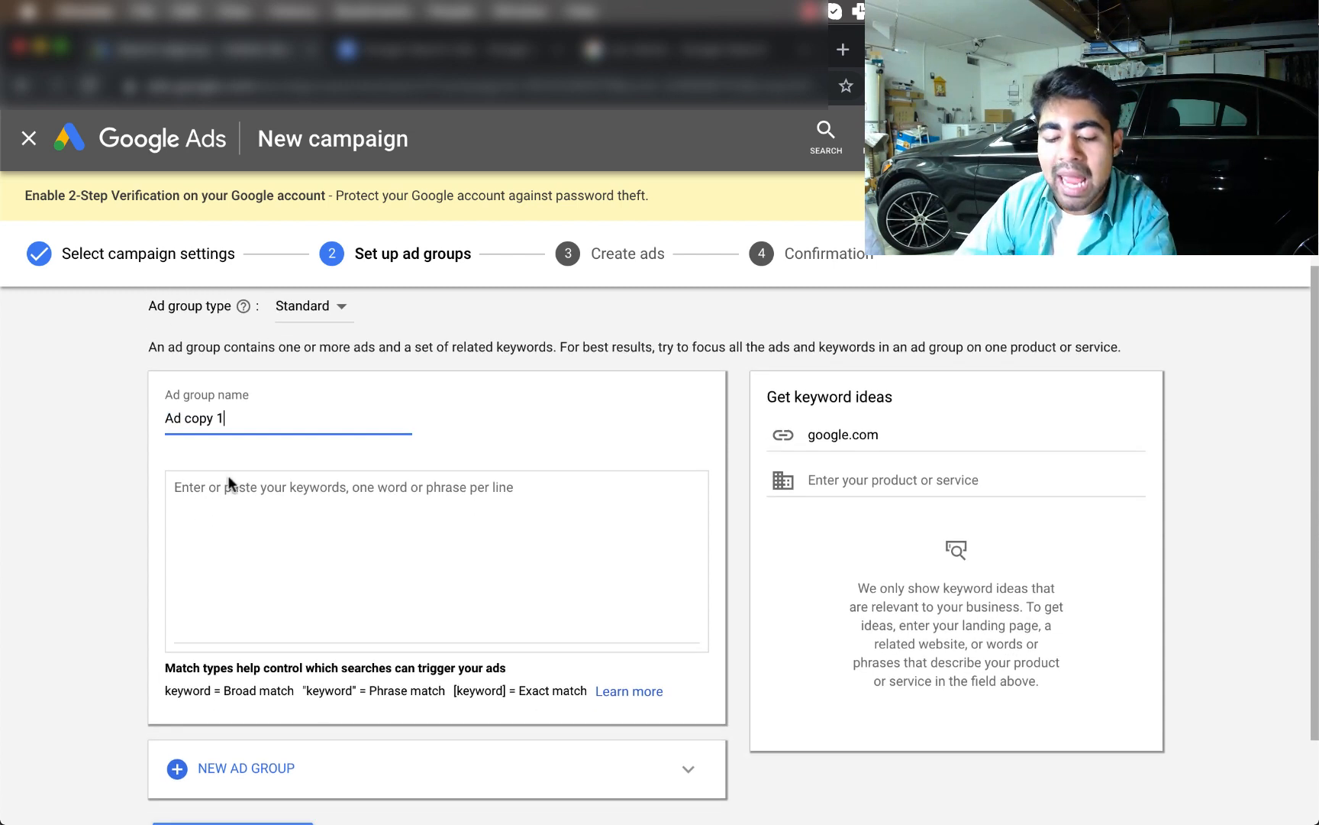
pyautogui.click(232, 483)
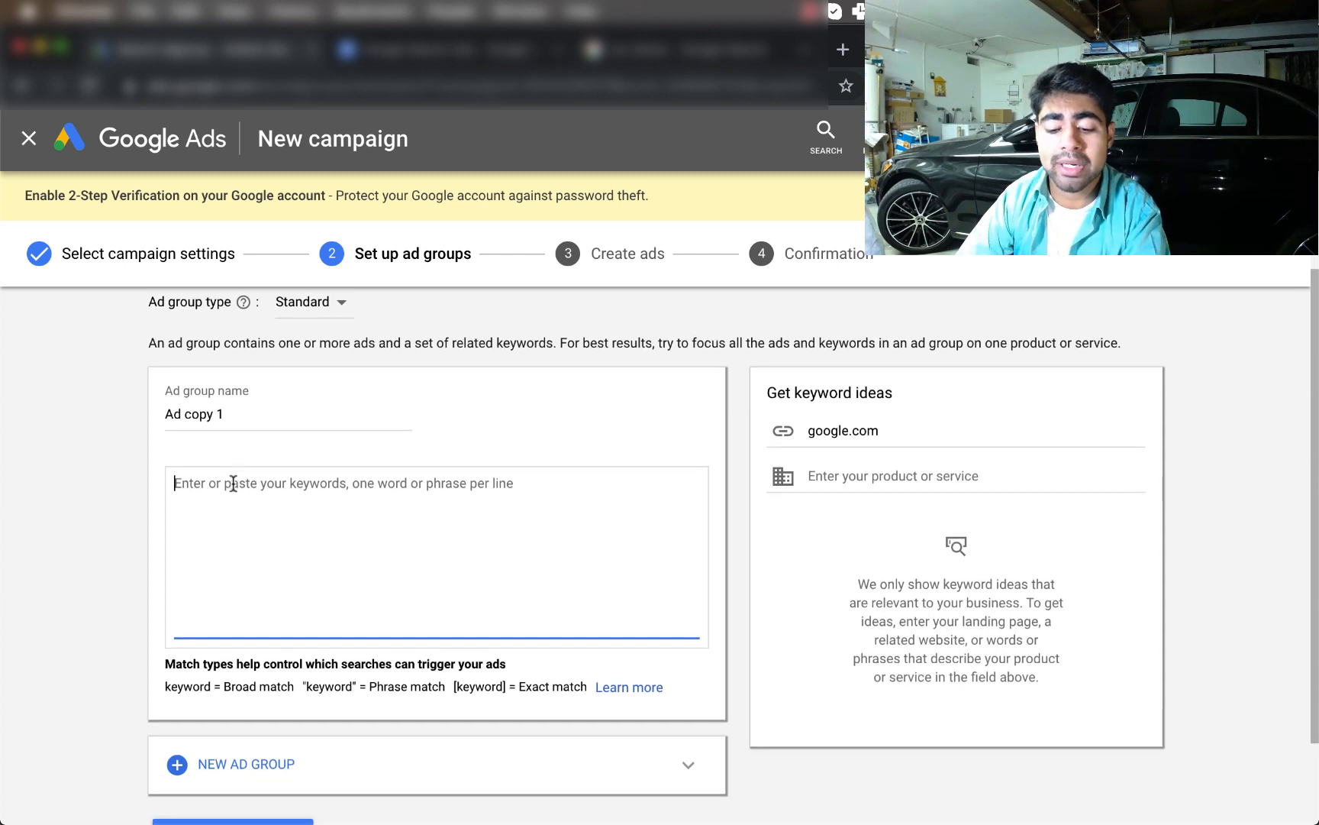
pyautogui.scroll(-2, 200, 624)
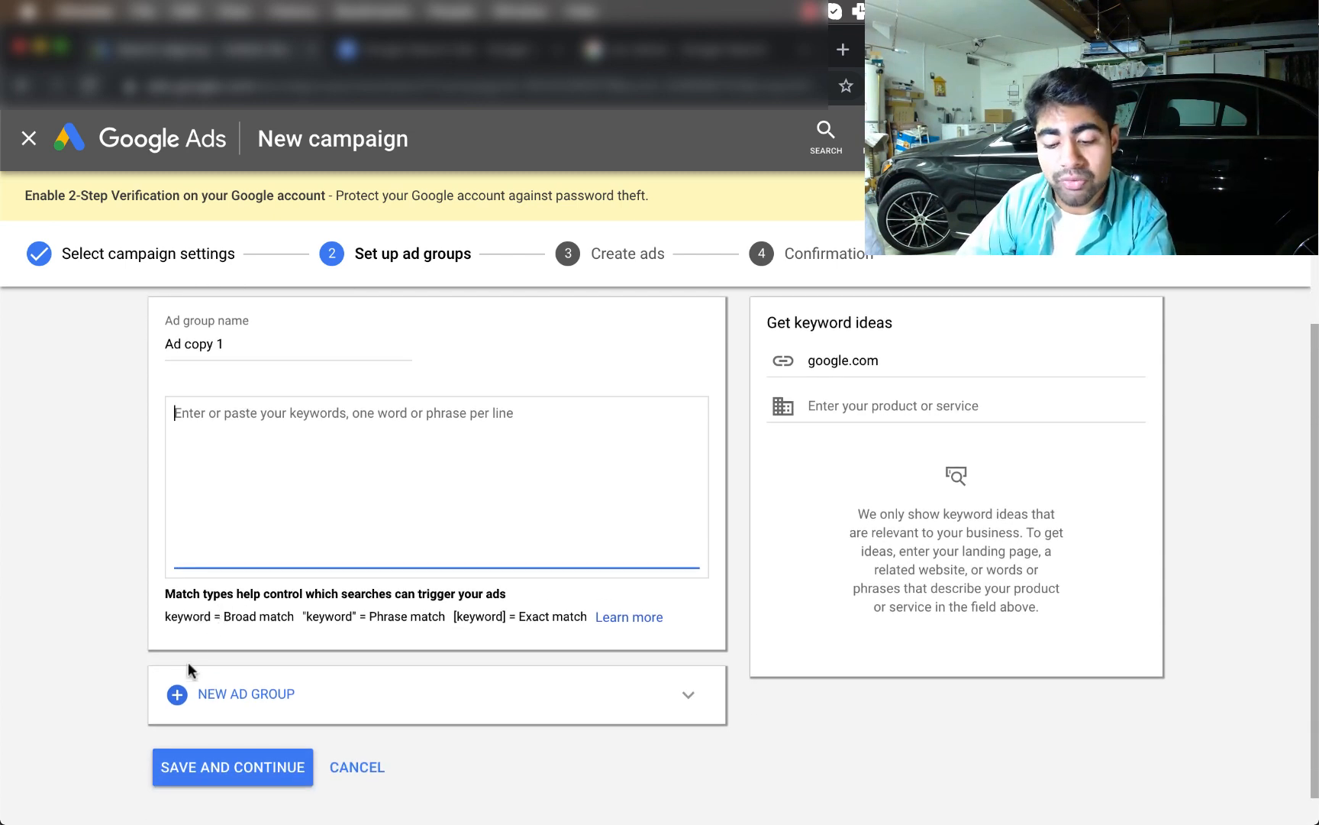
pyautogui.doubleClick(242, 617)
pyautogui.click(271, 532)
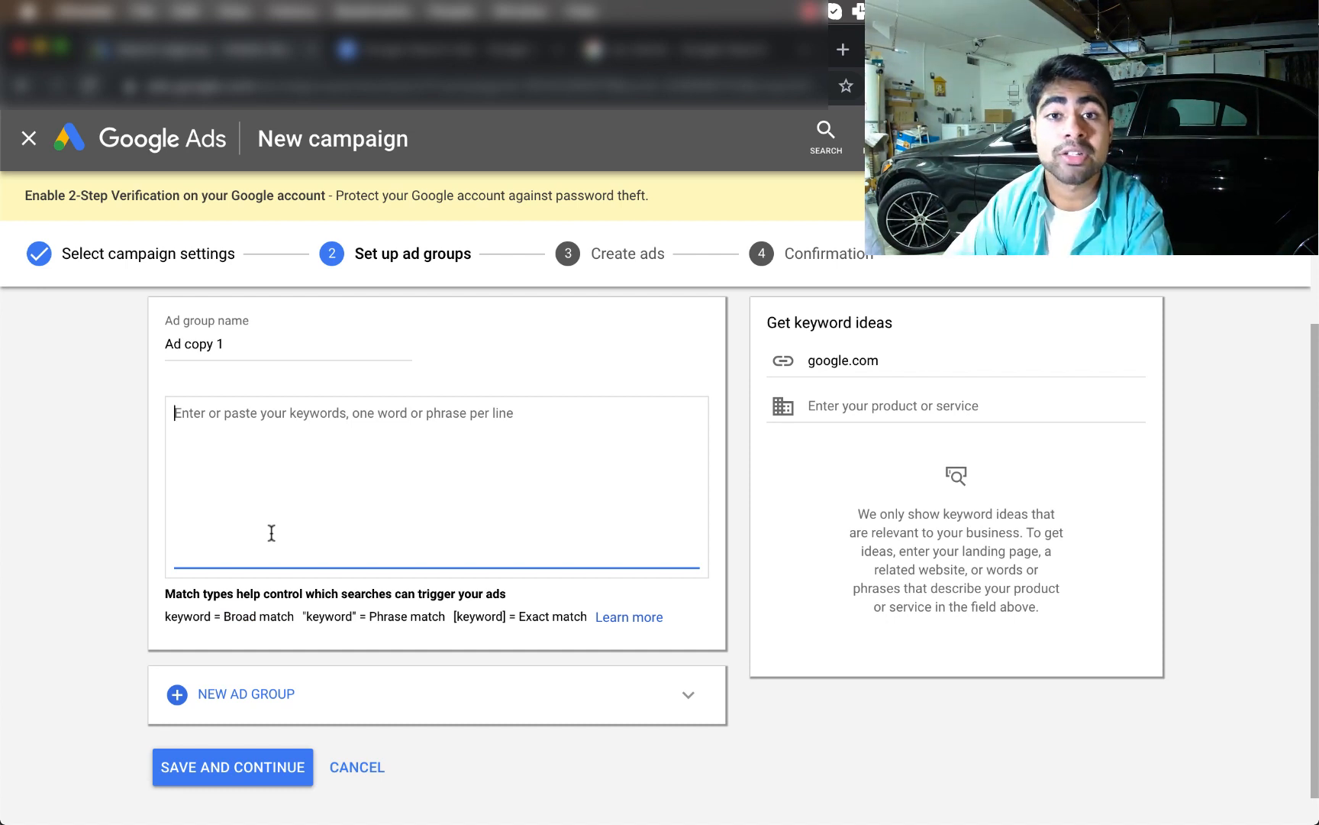
pyautogui.write('d')
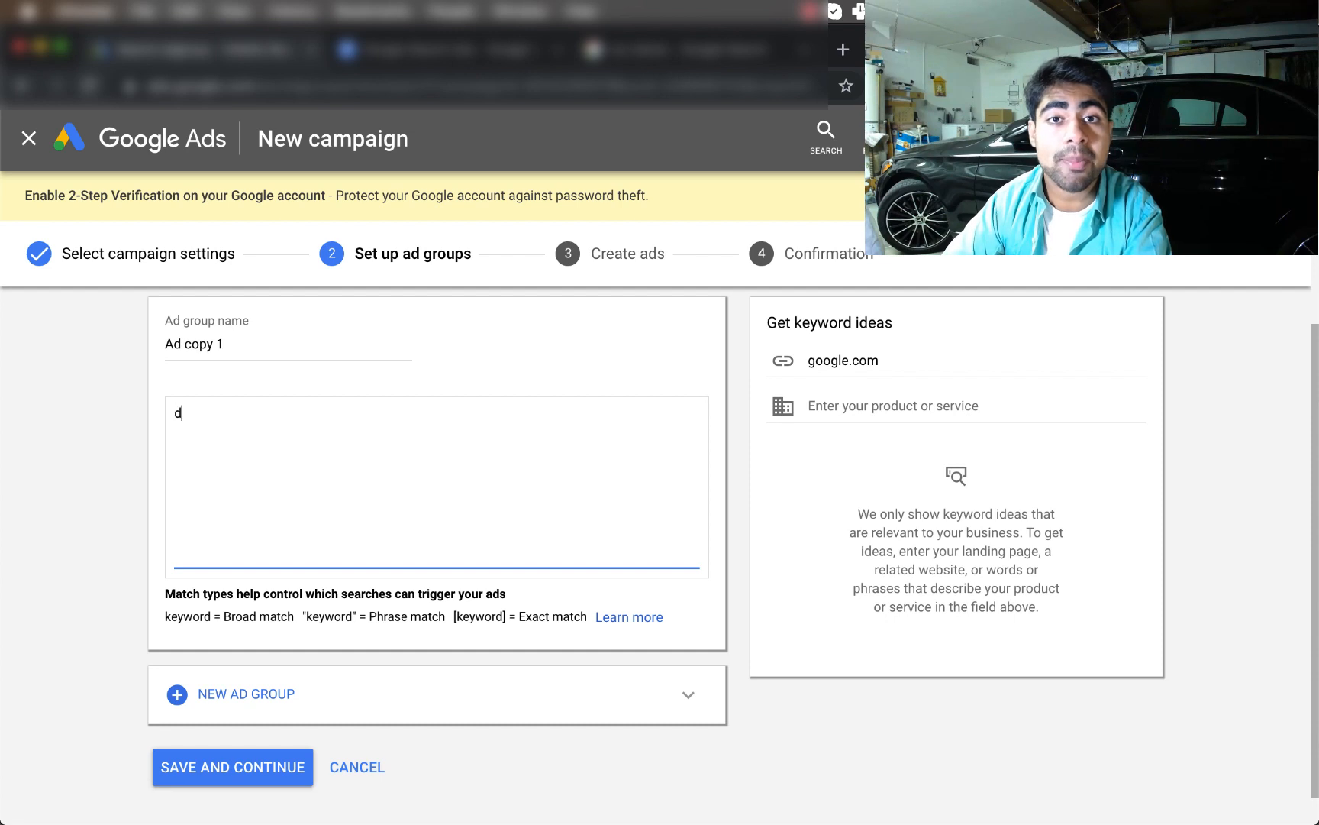
pyautogui.write('og necklaces')
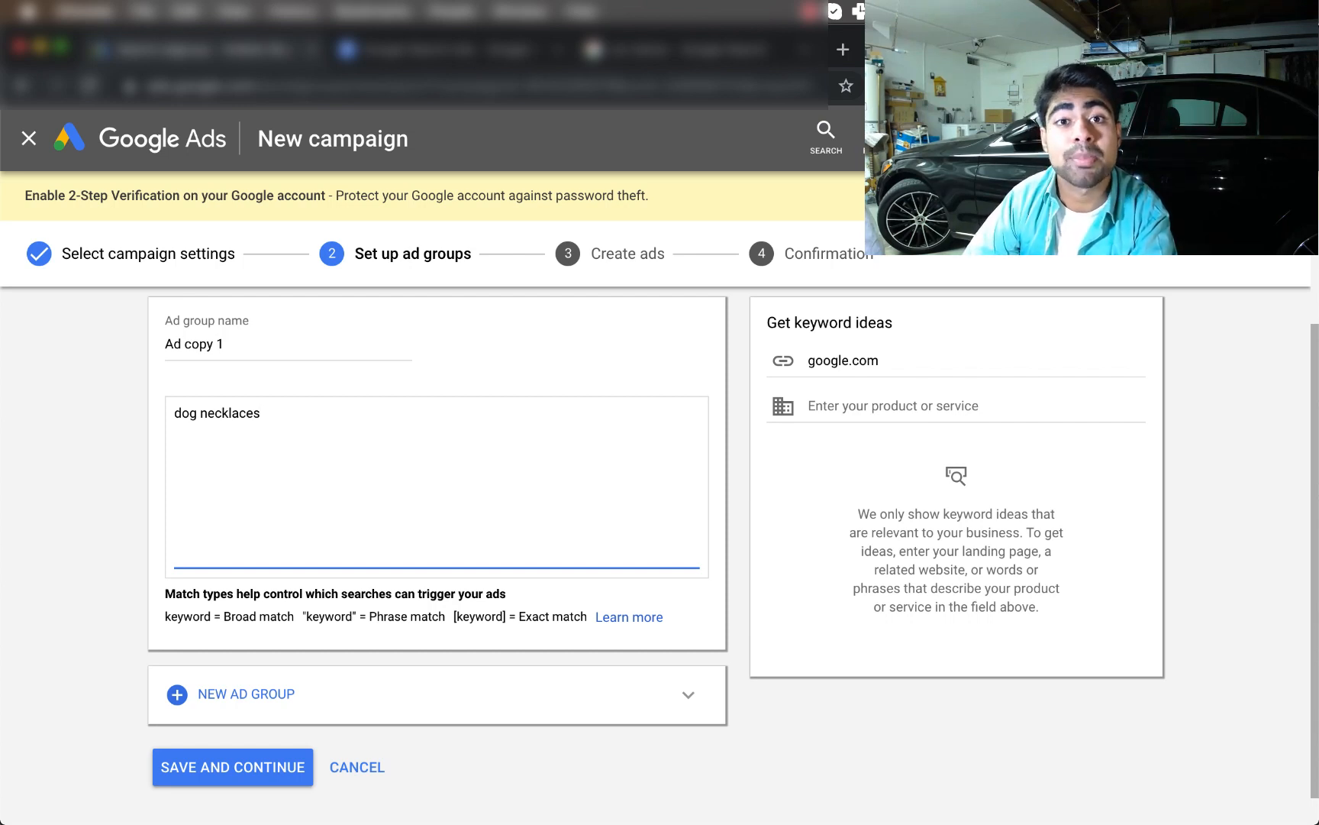
pyautogui.doubleClick(252, 417)
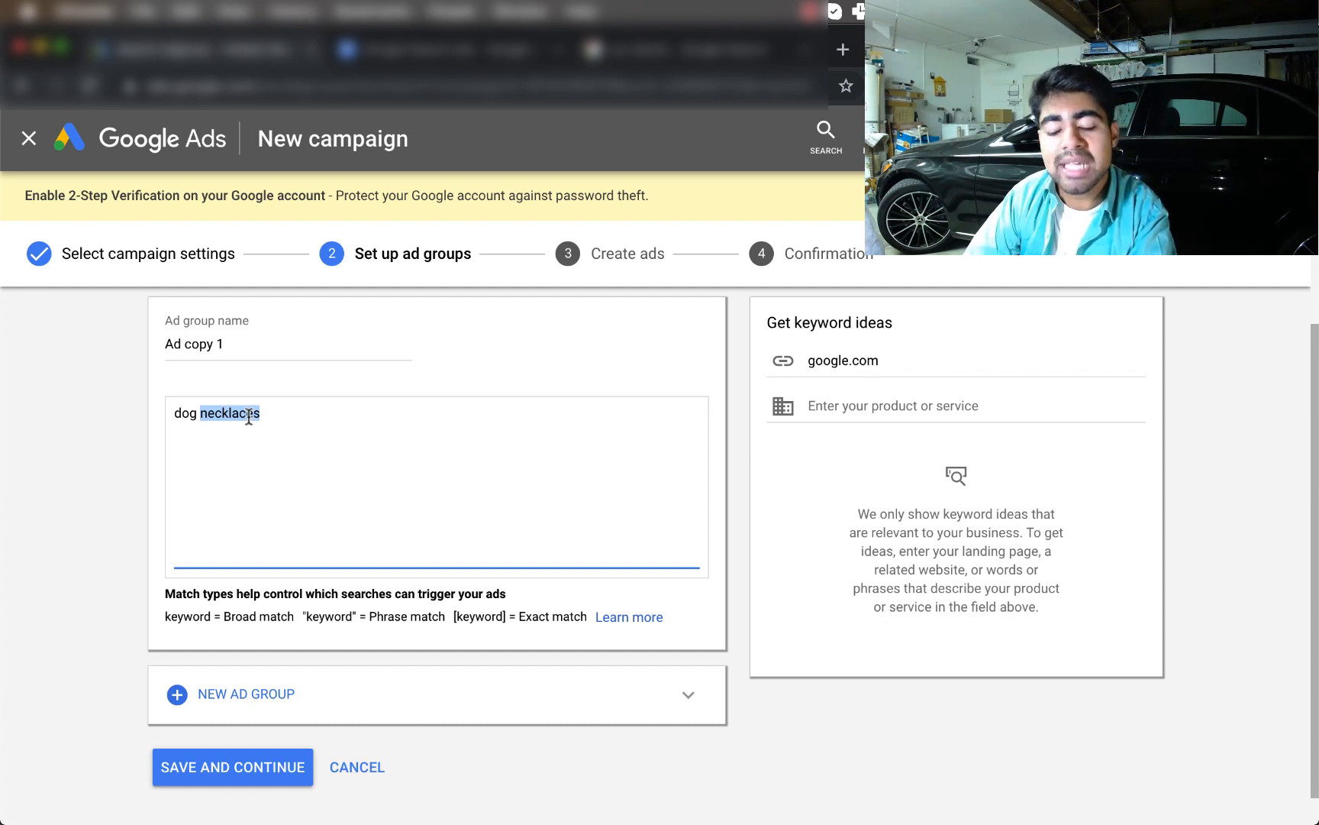
pyautogui.click(265, 439)
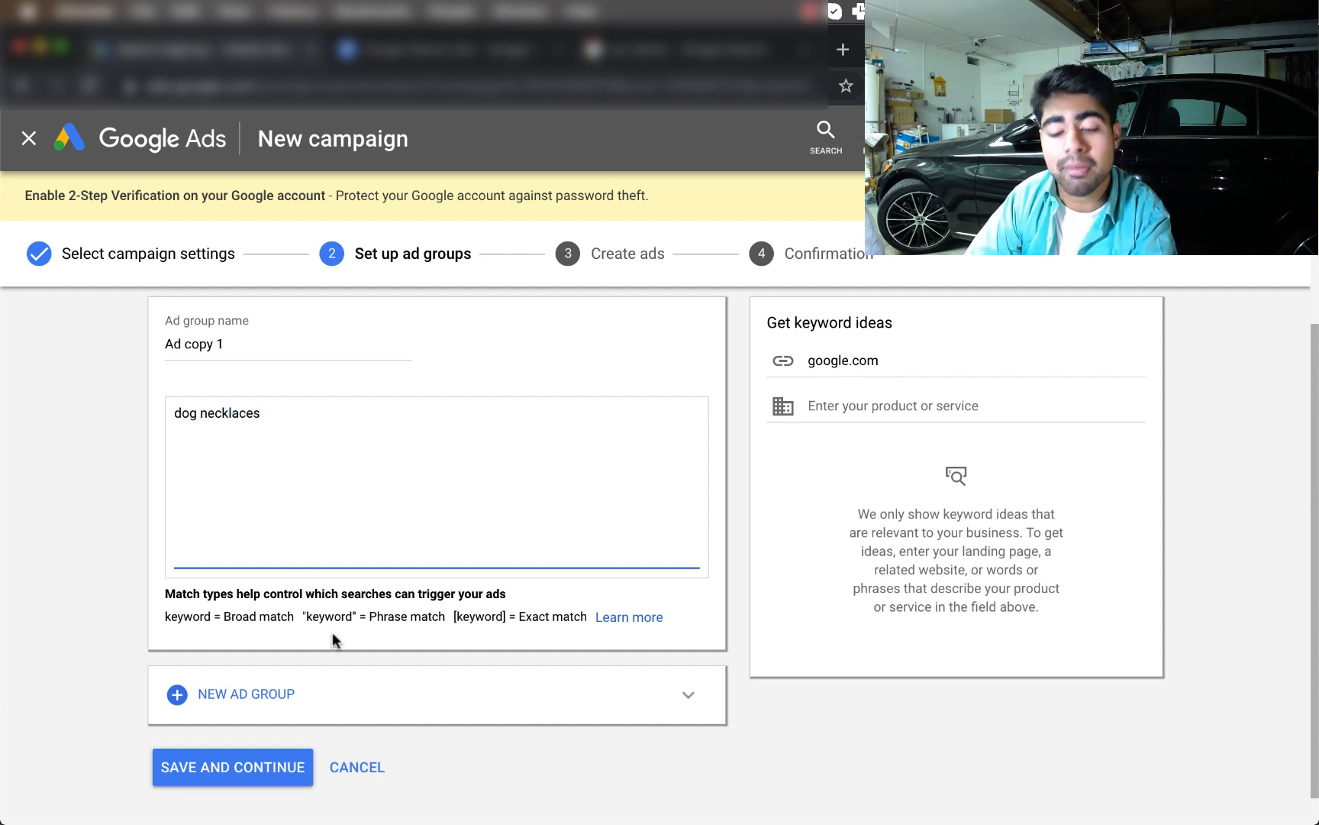
# Try the keyword as [dog necklaces], settling on the phrase match "dog necklaces"
pyautogui.tripleClick(399, 432)
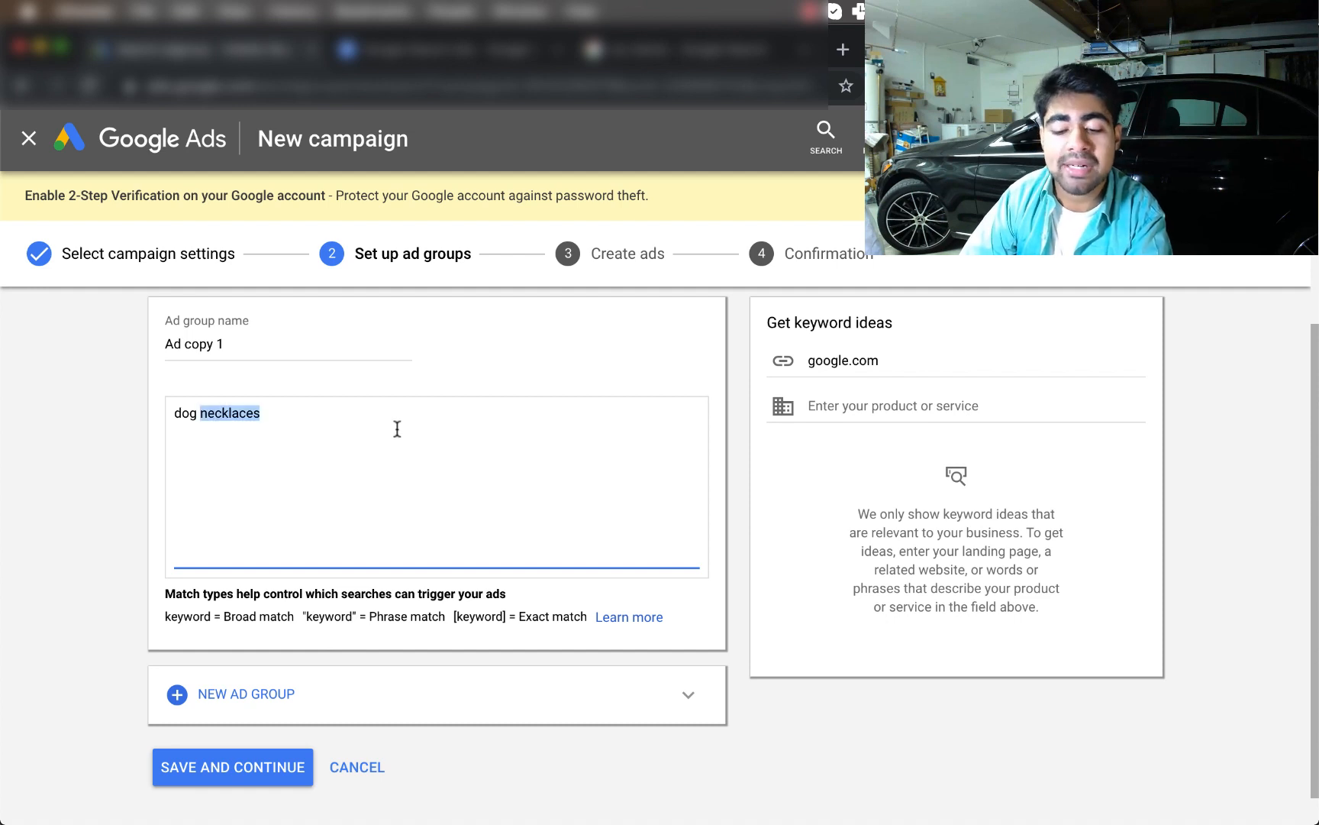
pyautogui.write('"')
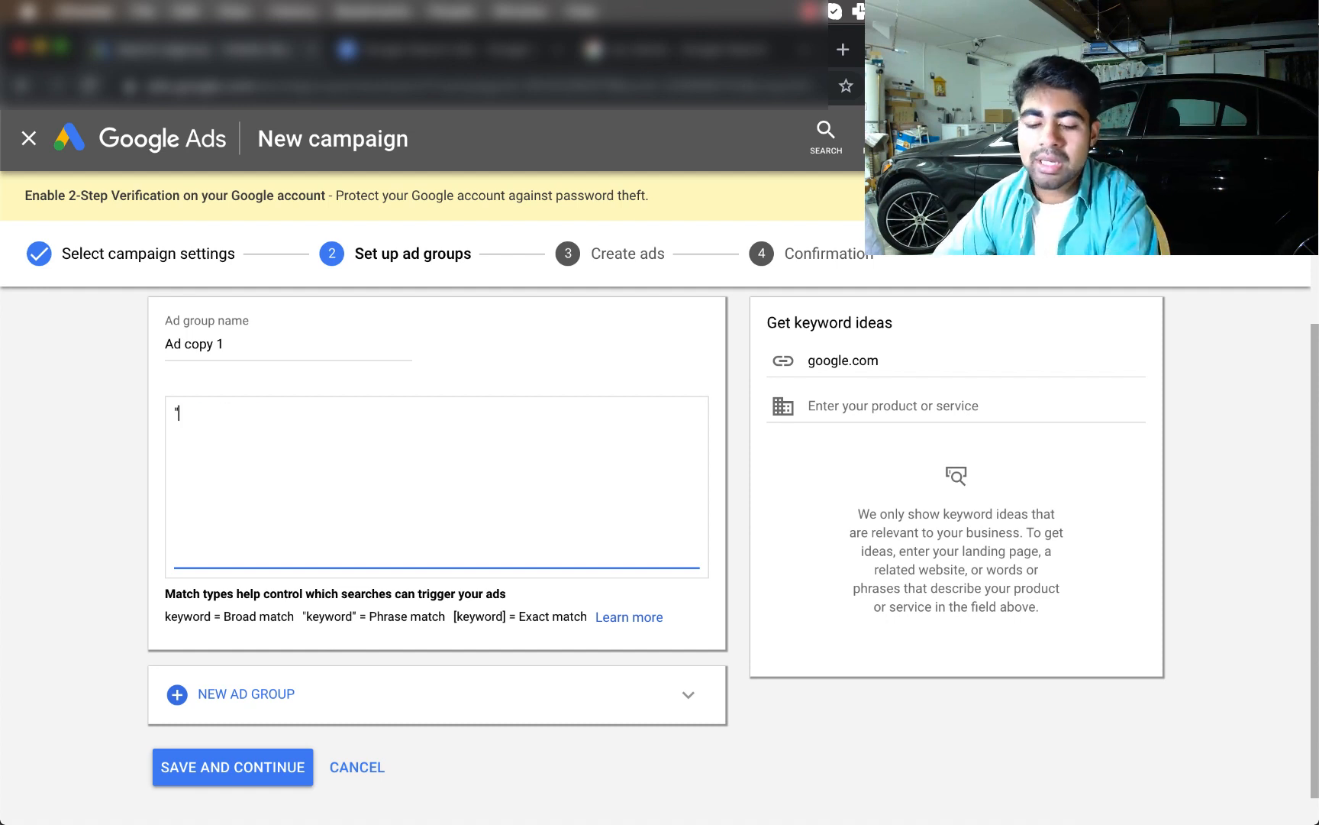
pyautogui.write('dog necklaces"')
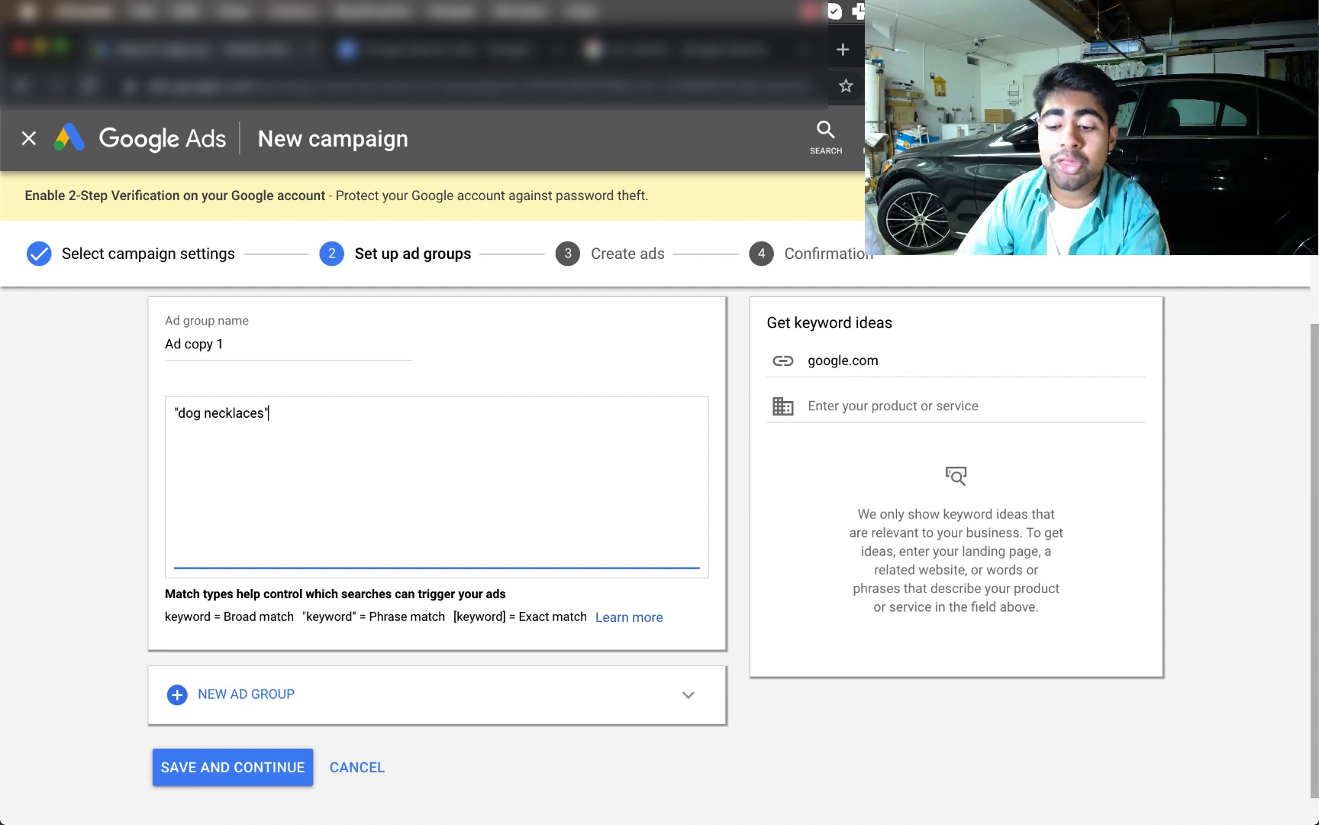
pyautogui.press('super+a')
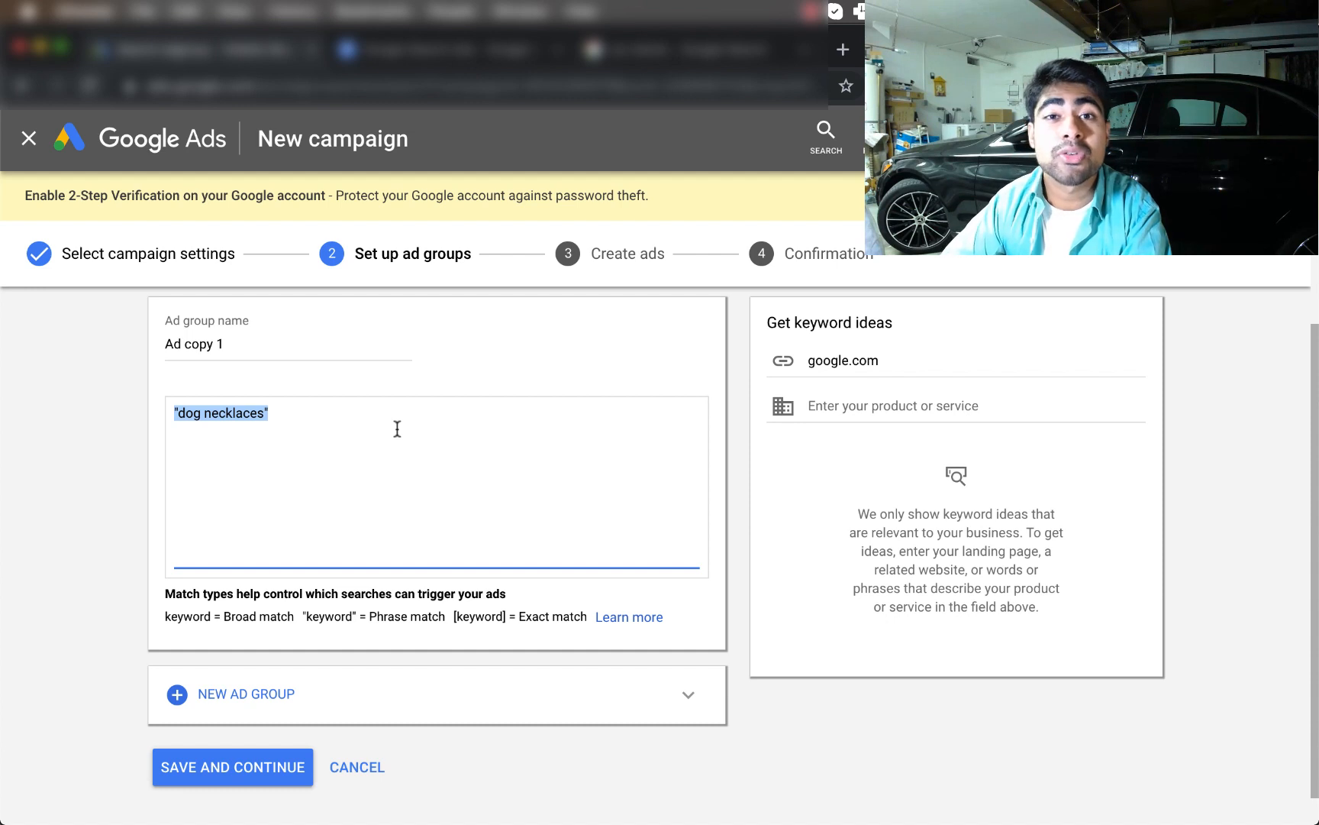
pyautogui.press('BackSpace')
pyautogui.write('[')
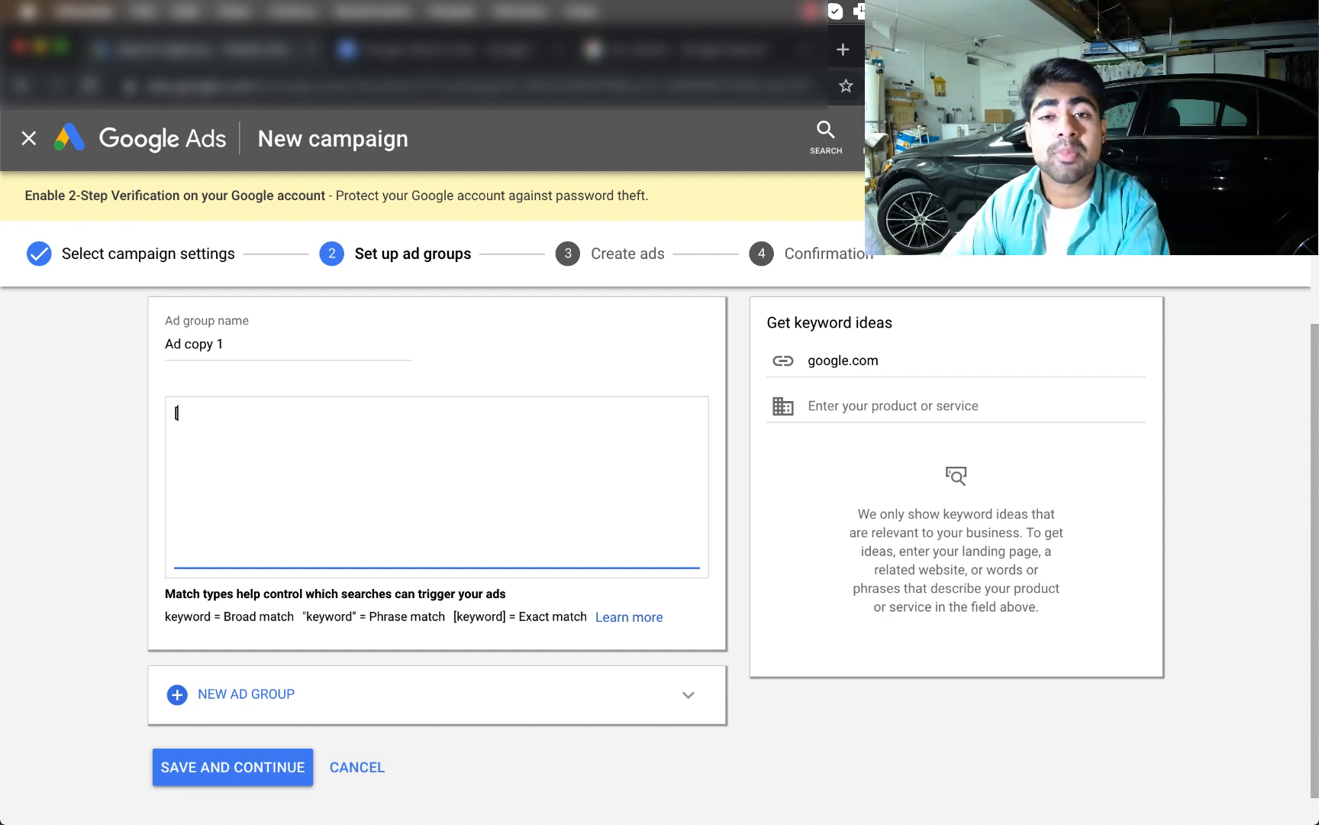
pyautogui.write('dog neckal')
pyautogui.press('BackSpace')
pyautogui.press('BackSpace')
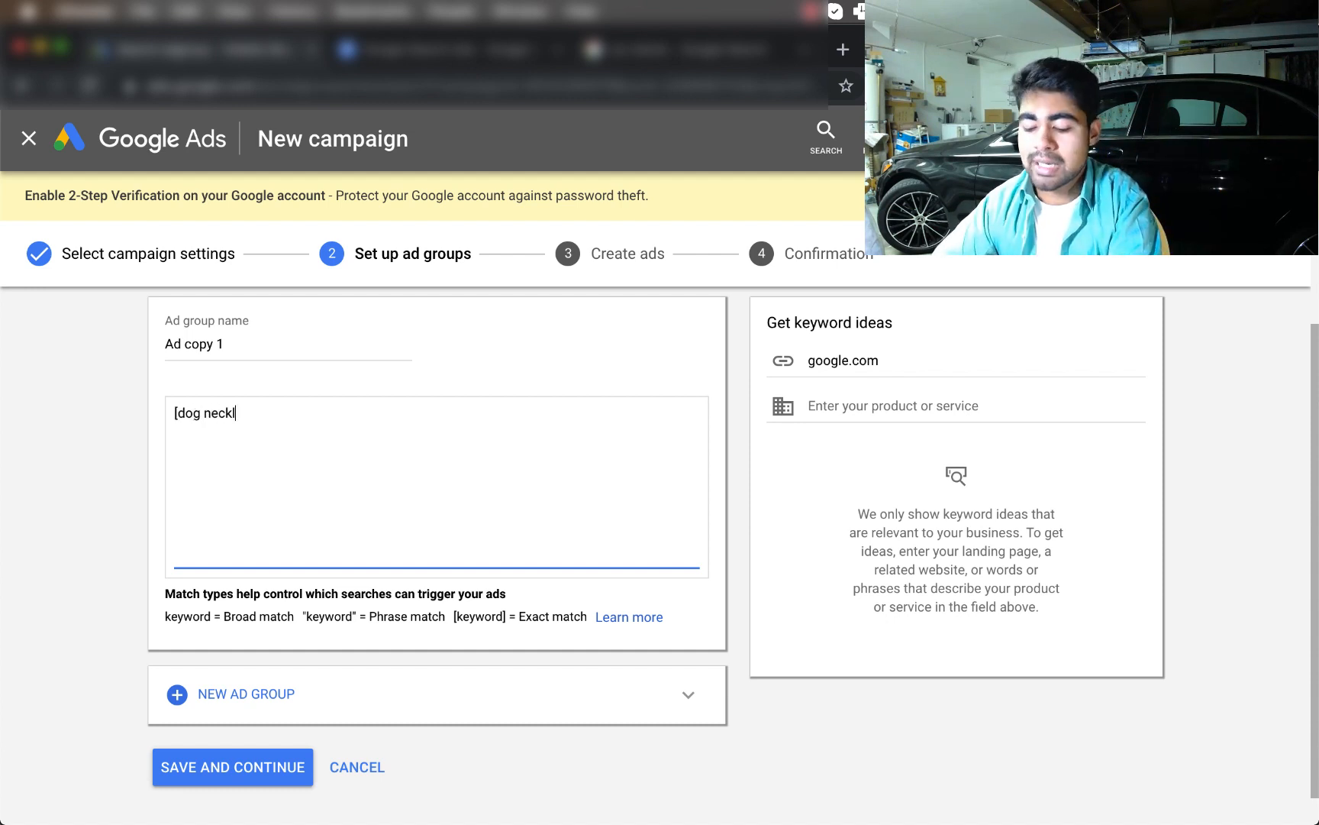
pyautogui.write('laces]')
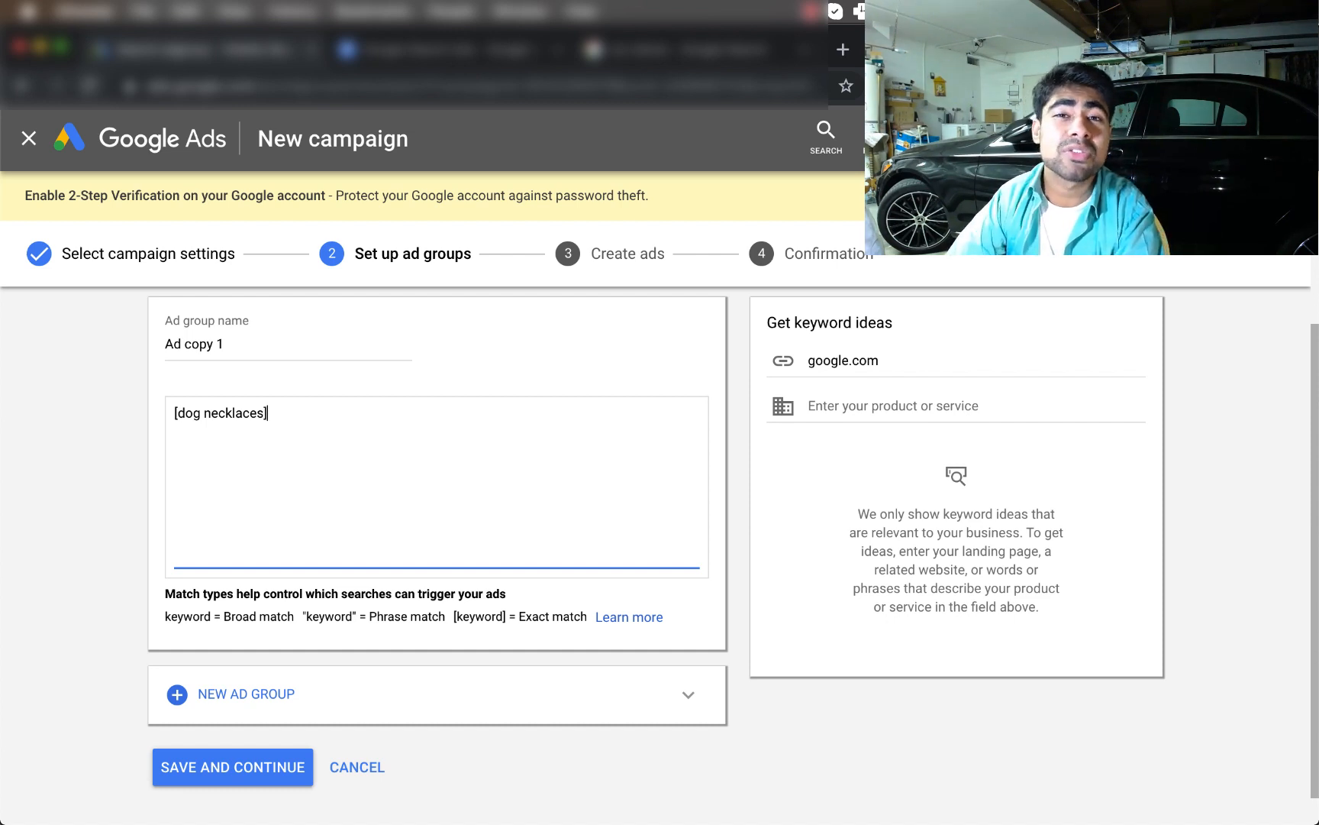
pyautogui.hotkey('ctrl', 'a')
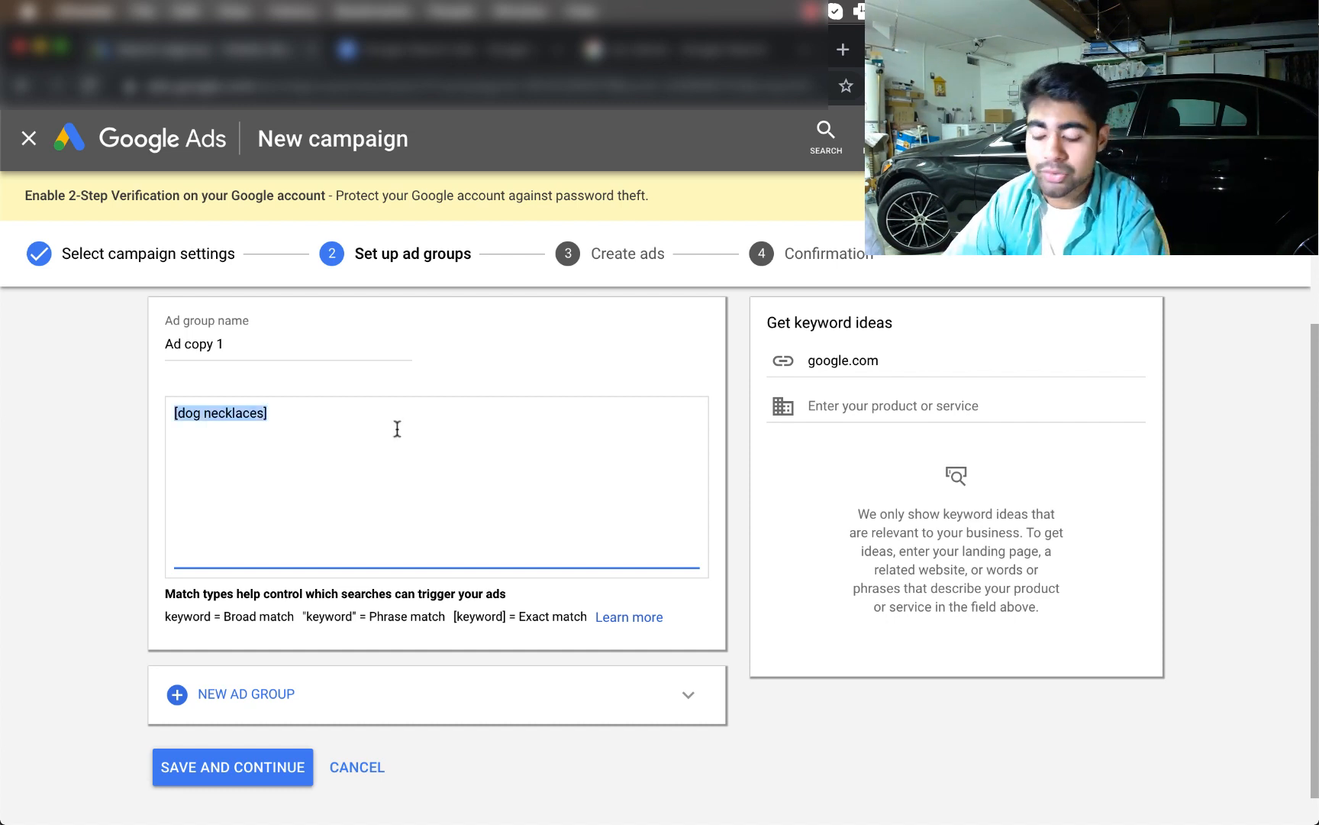
pyautogui.write('"dog neck')
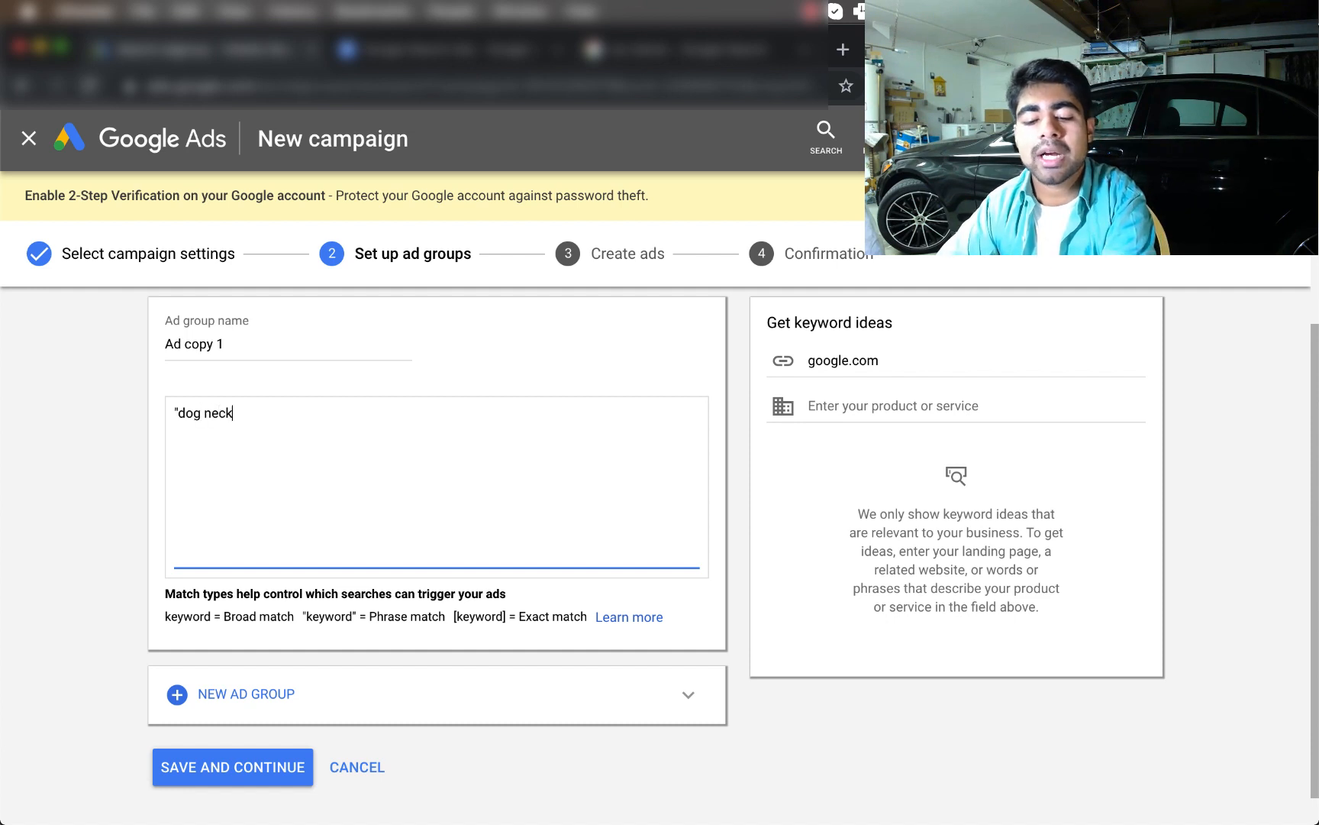
pyautogui.write('laces"')
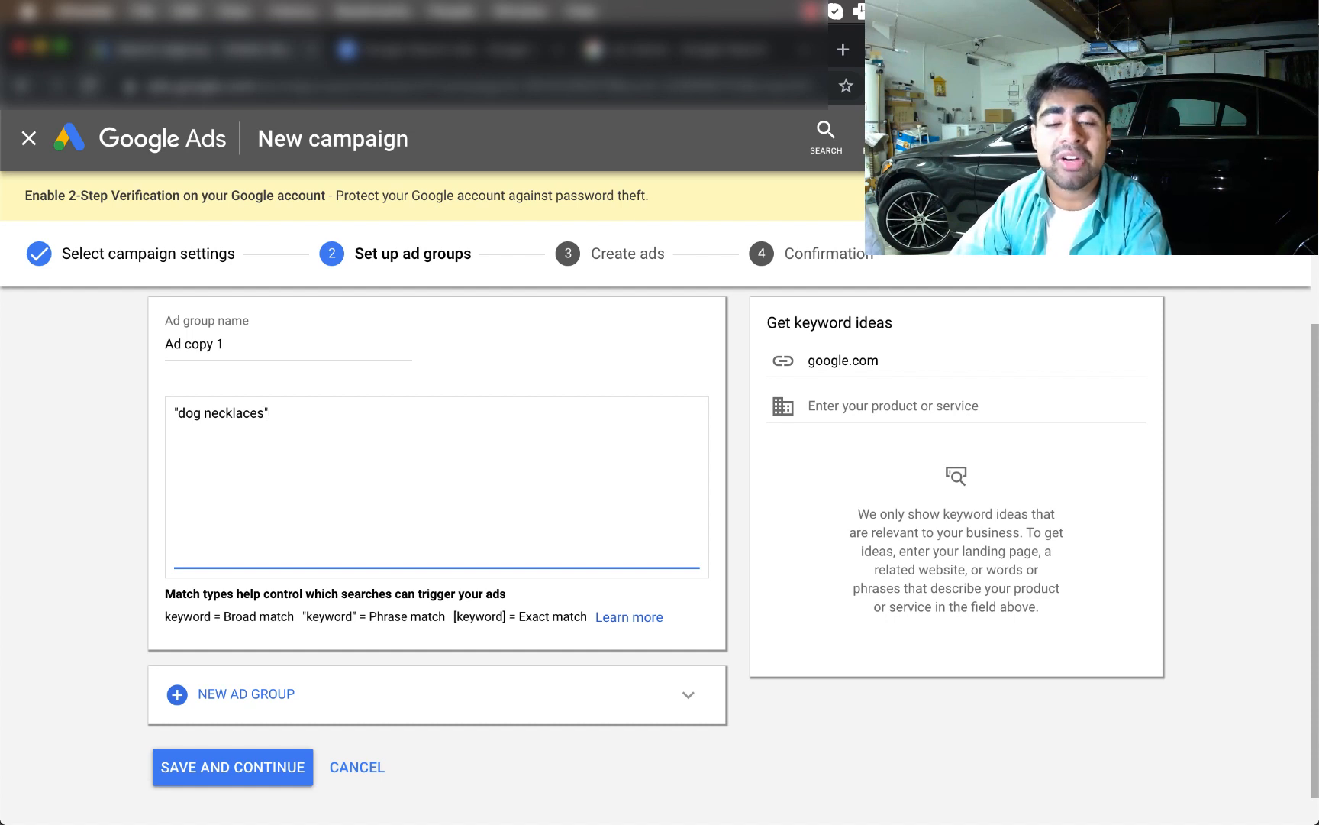
pyautogui.scroll(1, 766, 345)
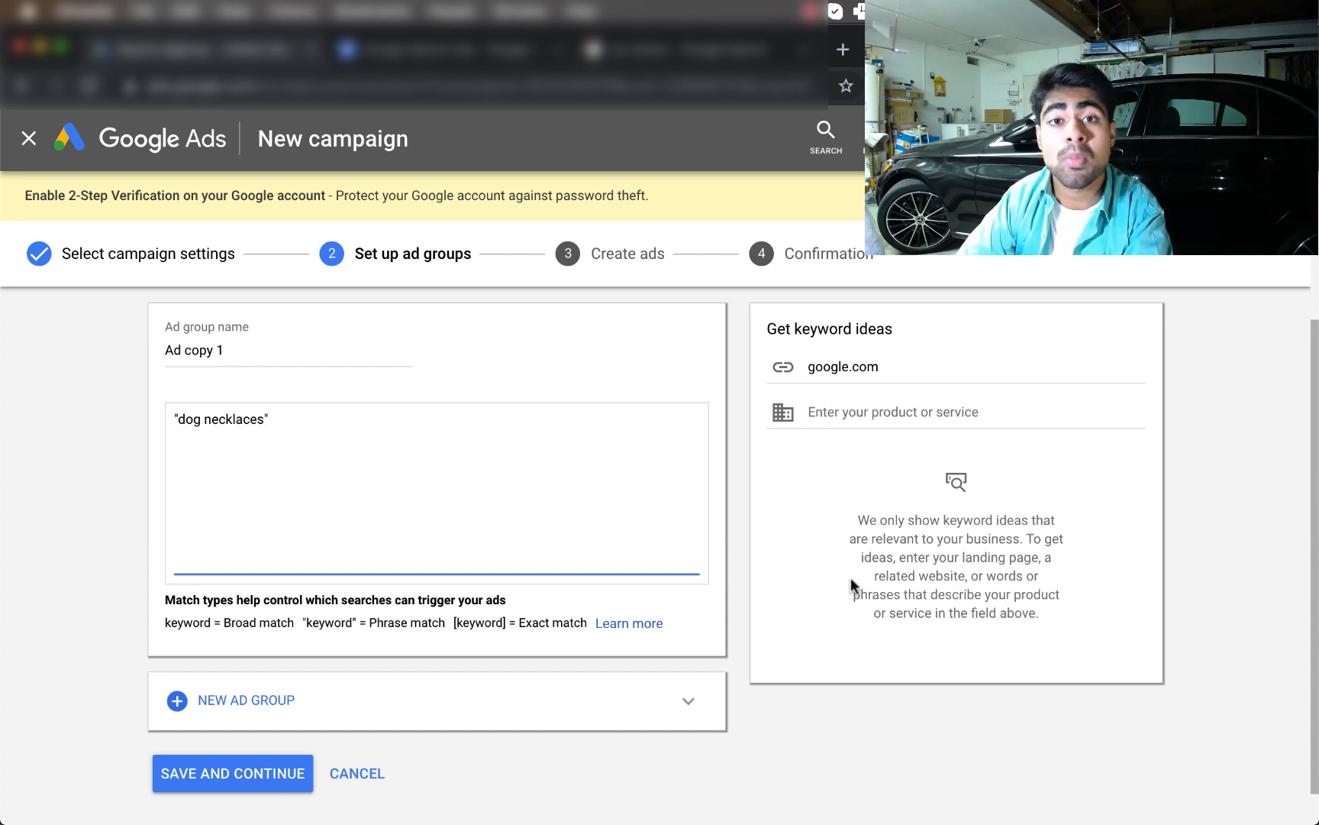
# Get keyword ideas for 'dog necklaces' and add dog jewelry, wrapped in quotes as a phrase match
pyautogui.click(901, 413)
pyautogui.write('d')
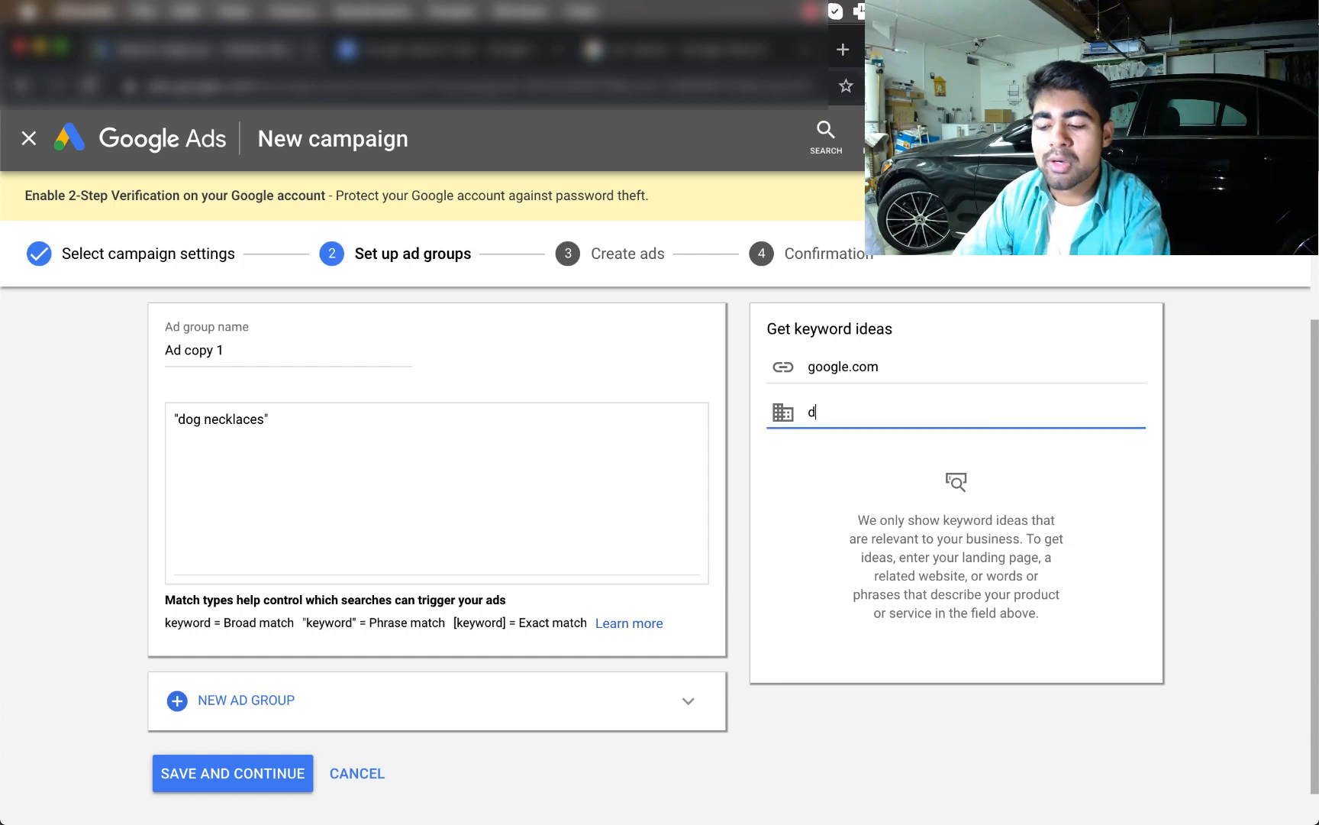
pyautogui.write('og necklaces')
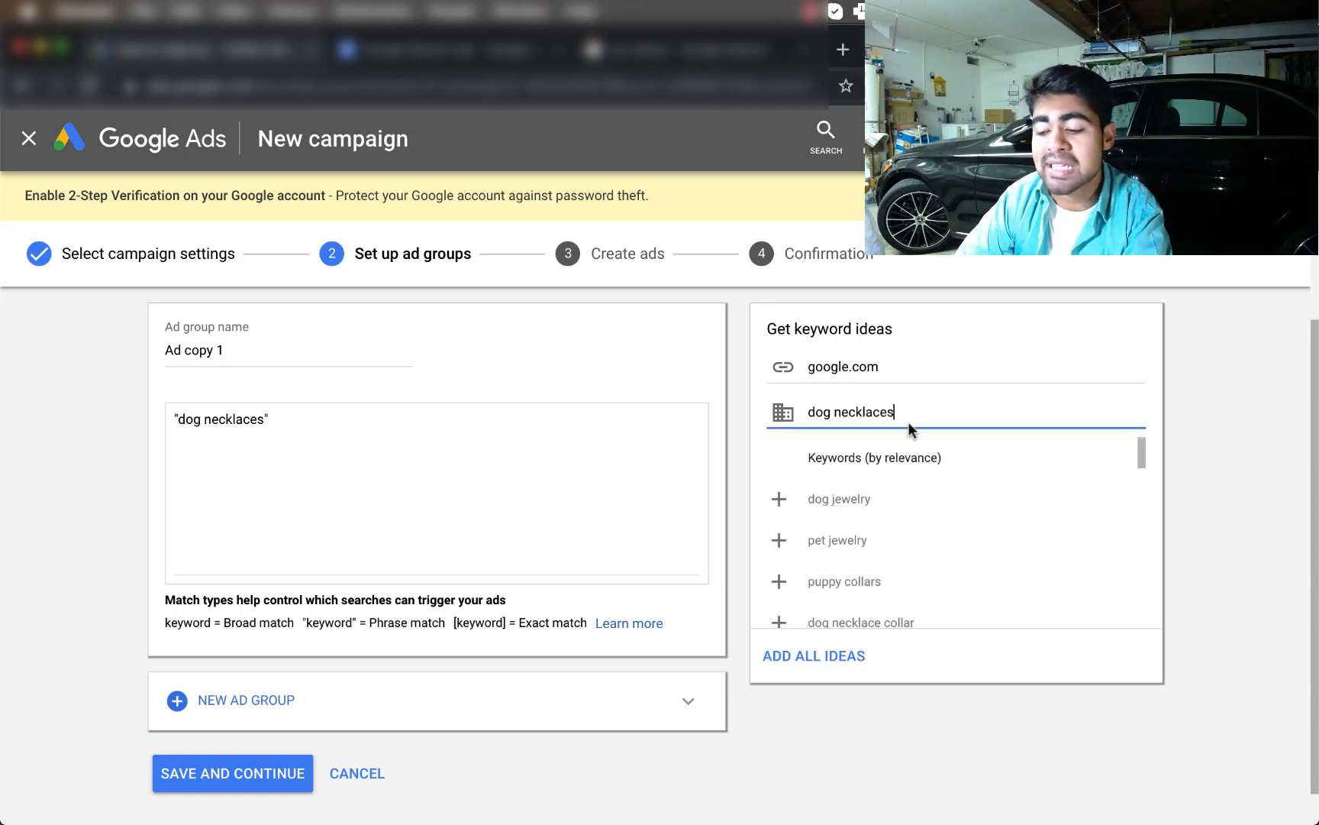
pyautogui.scroll(-2, 902, 492)
pyautogui.scroll(2, 904, 495)
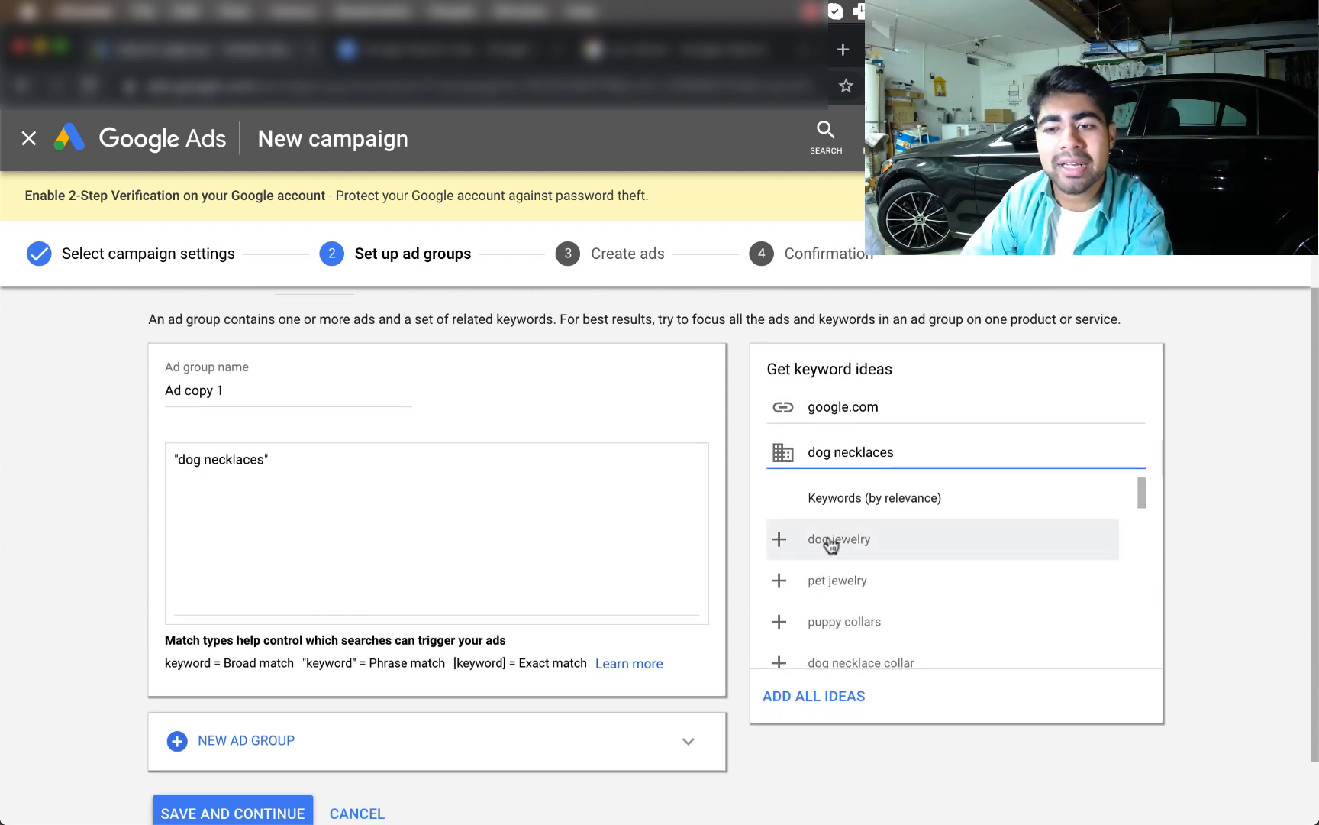
pyautogui.click(779, 542)
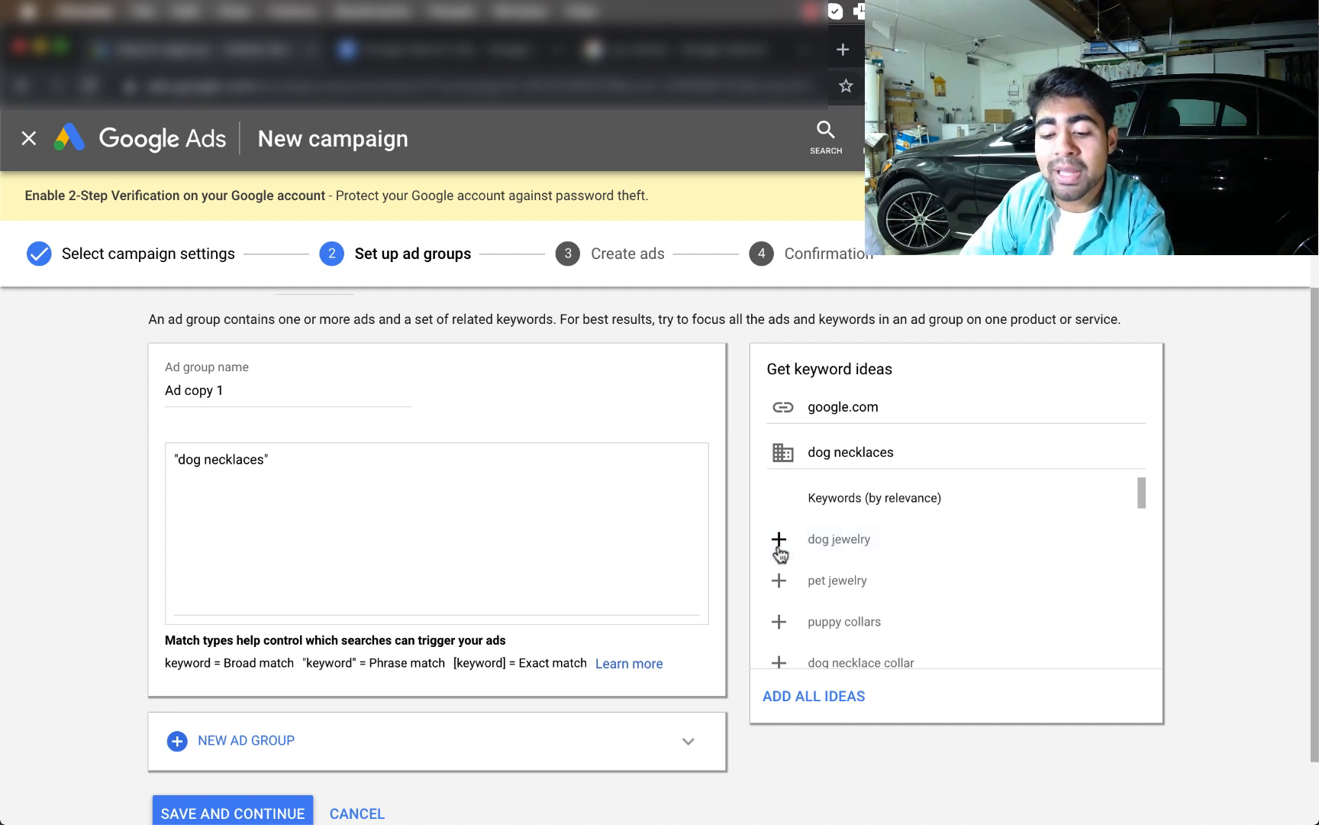
pyautogui.click(254, 487)
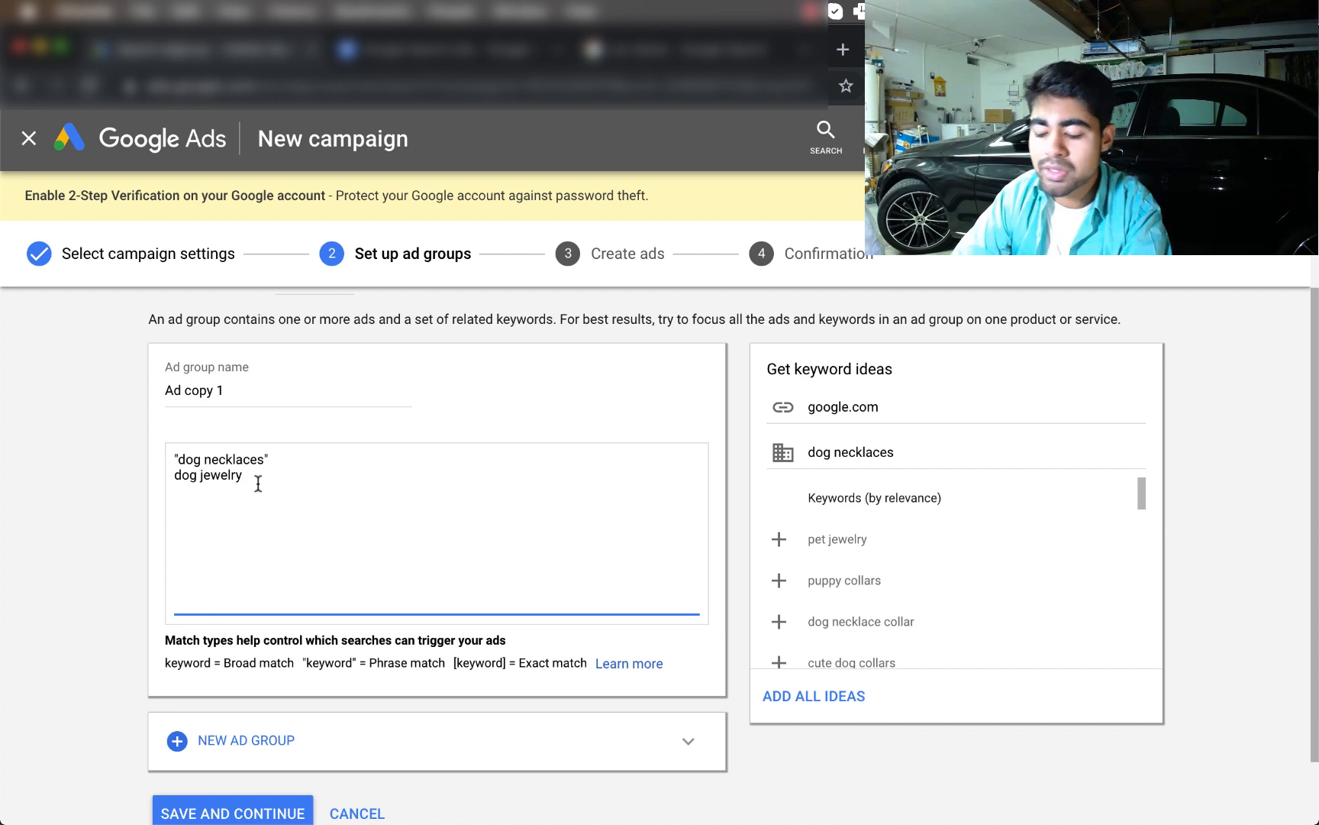
pyautogui.write('"')
pyautogui.press('Left')
pyautogui.press('Left')
pyautogui.press('Left')
pyautogui.press('Left')
pyautogui.press('Left')
pyautogui.press('Left')
pyautogui.press('Left')
pyautogui.press('Left')
pyautogui.press('Left')
pyautogui.press('Left')
pyautogui.press('Left')
pyautogui.press('Left')
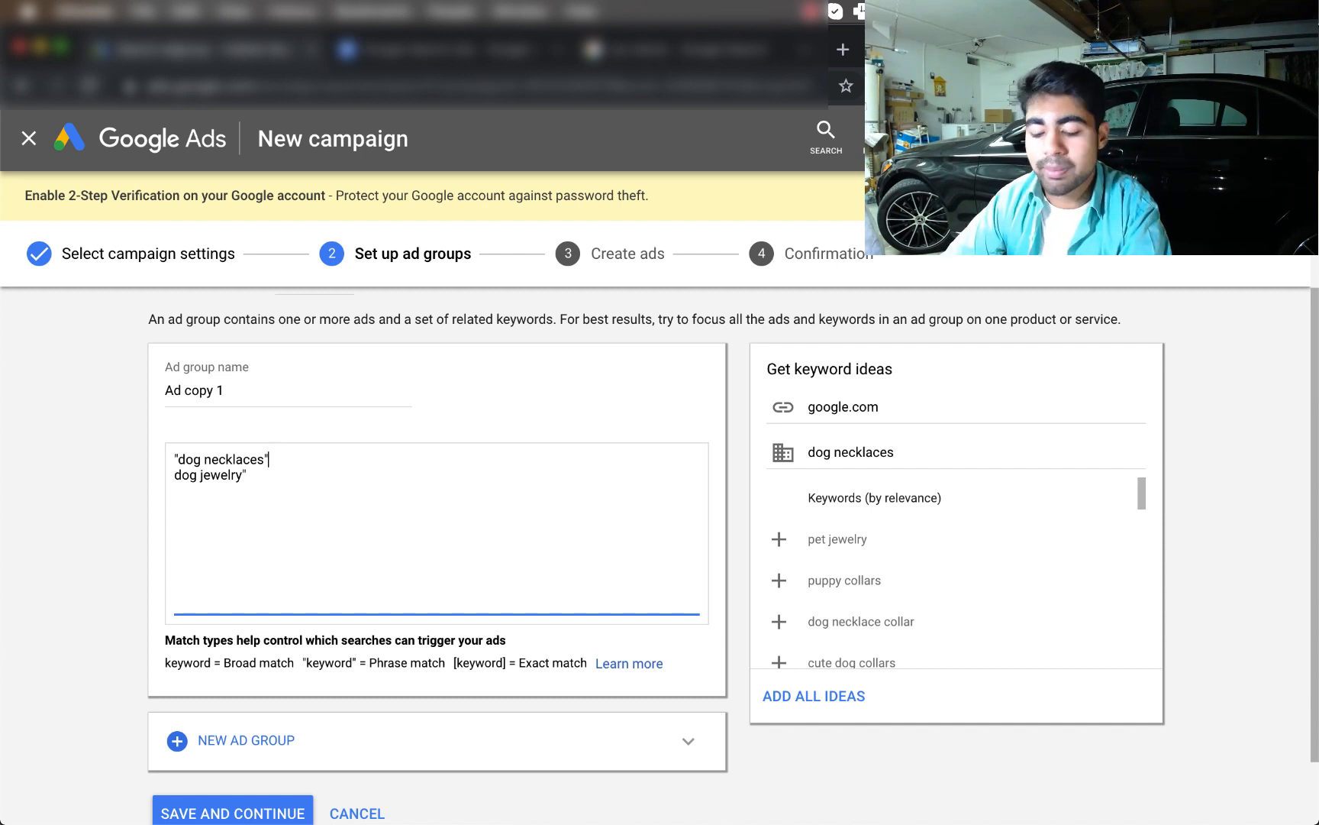
pyautogui.write('"')
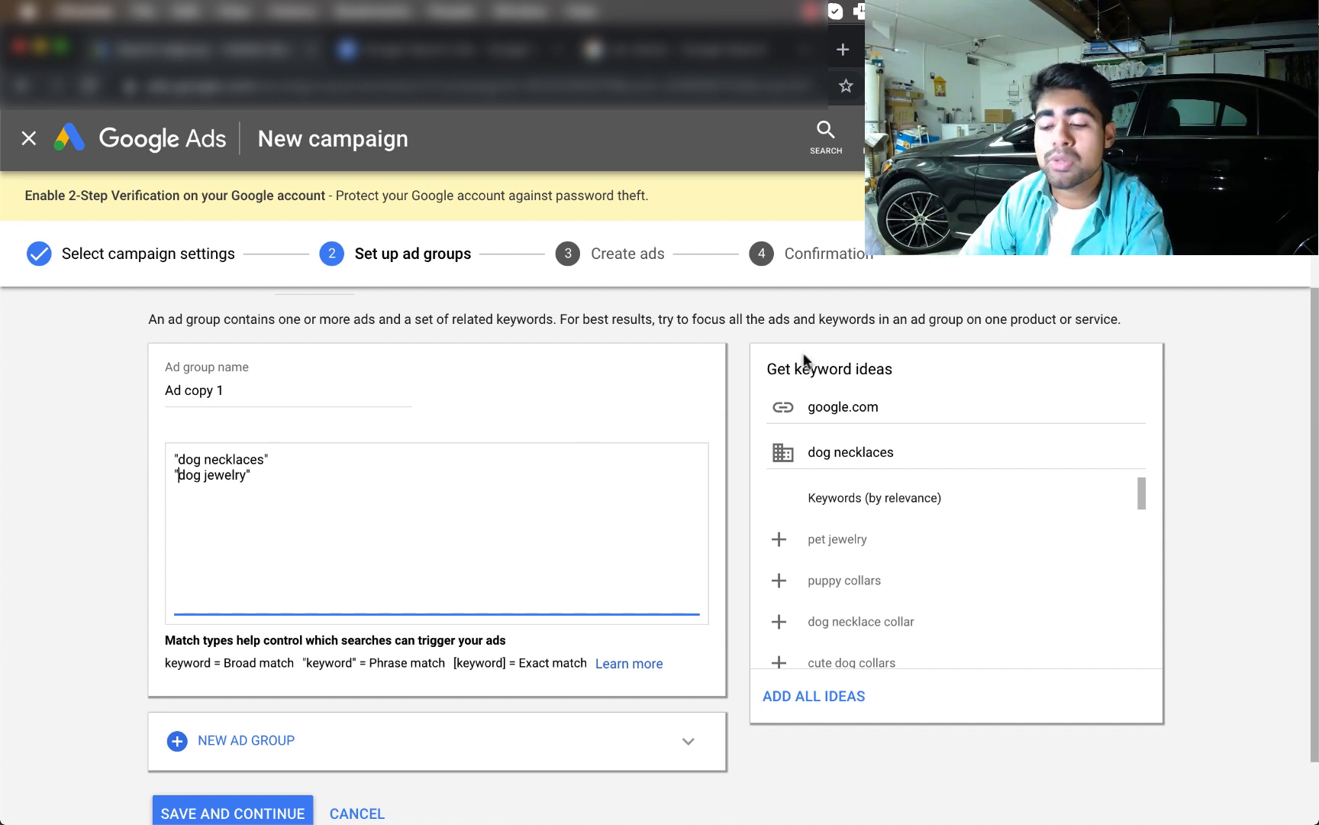
# Dismiss pet jewelry, add cool dog collars, cute dog collars and dog necklace collar, and save the ad group
pyautogui.click(811, 527)
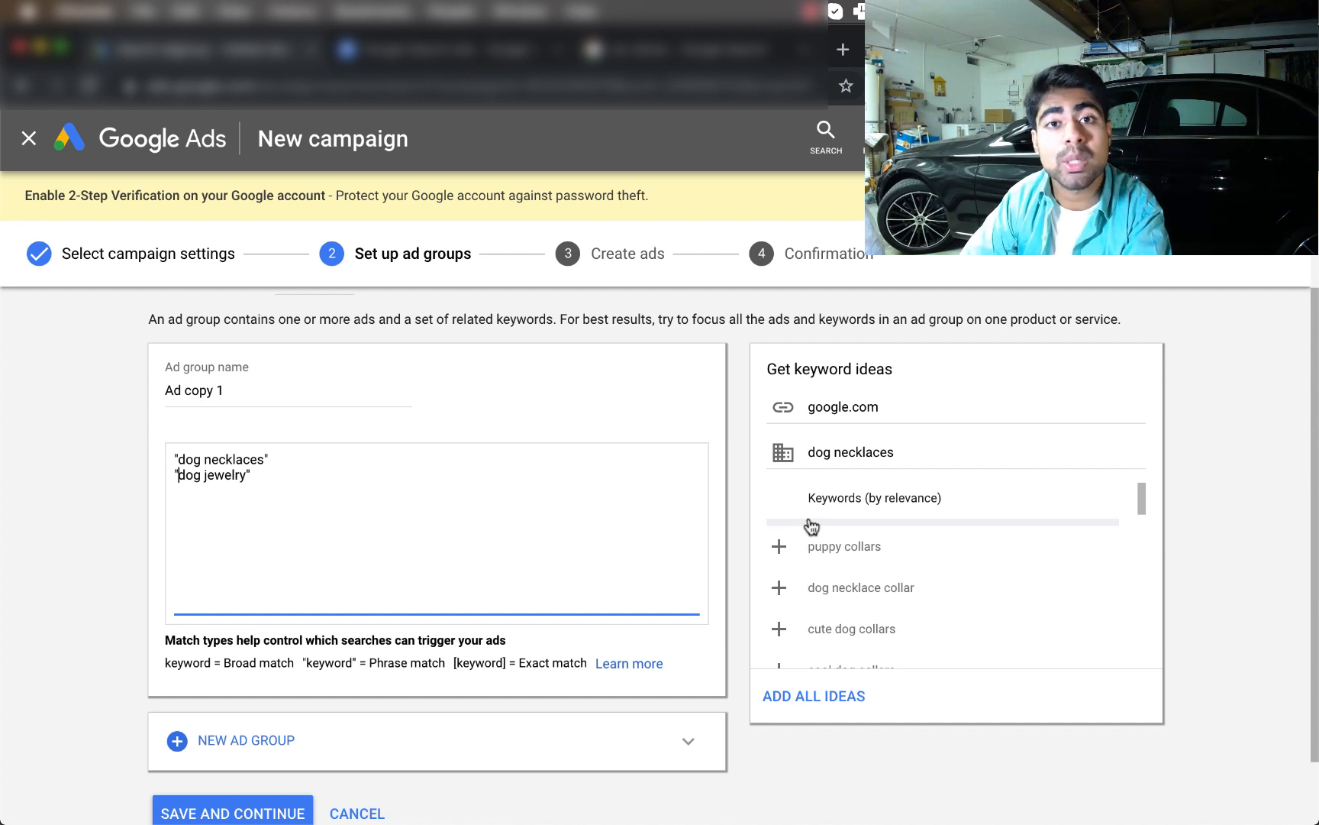
pyautogui.scroll(-3, 811, 526)
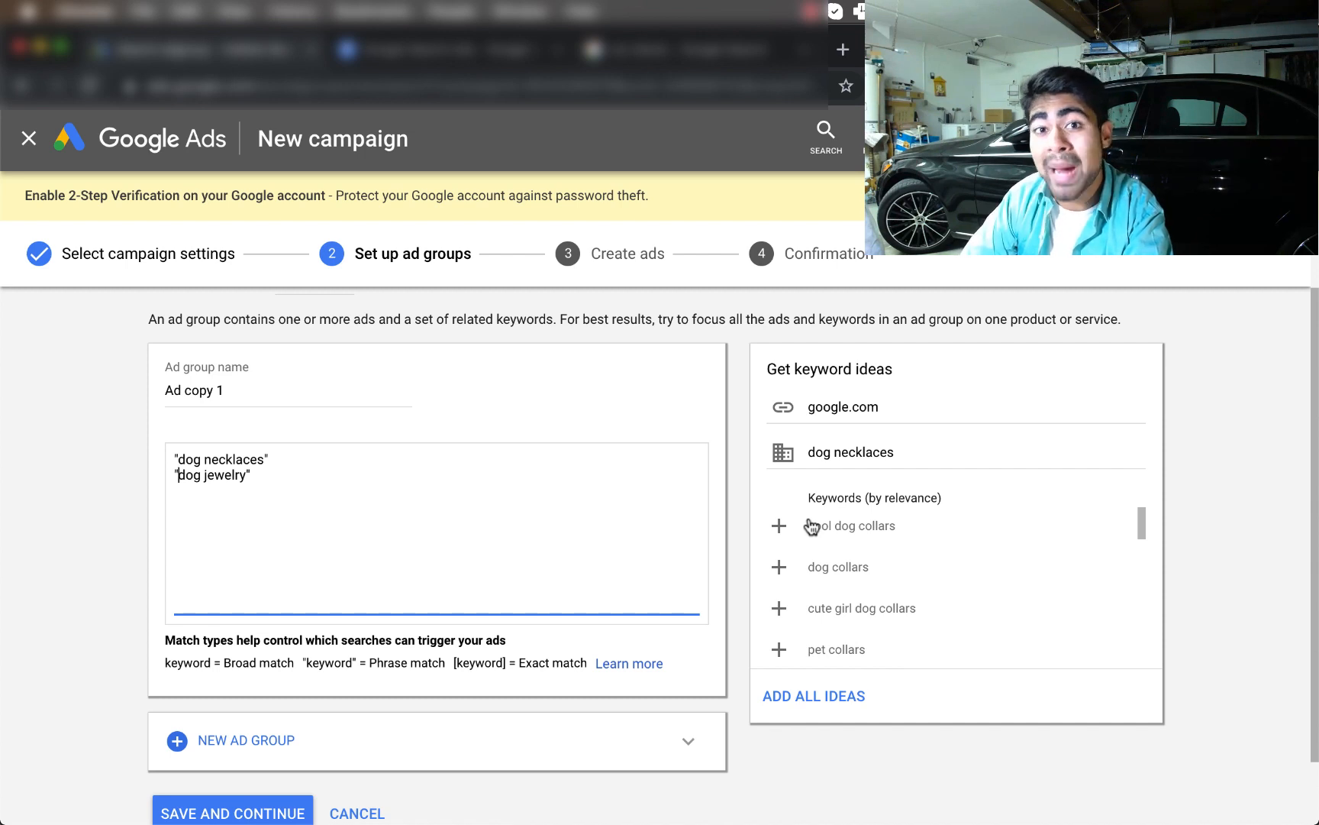
pyautogui.scroll(1, 811, 526)
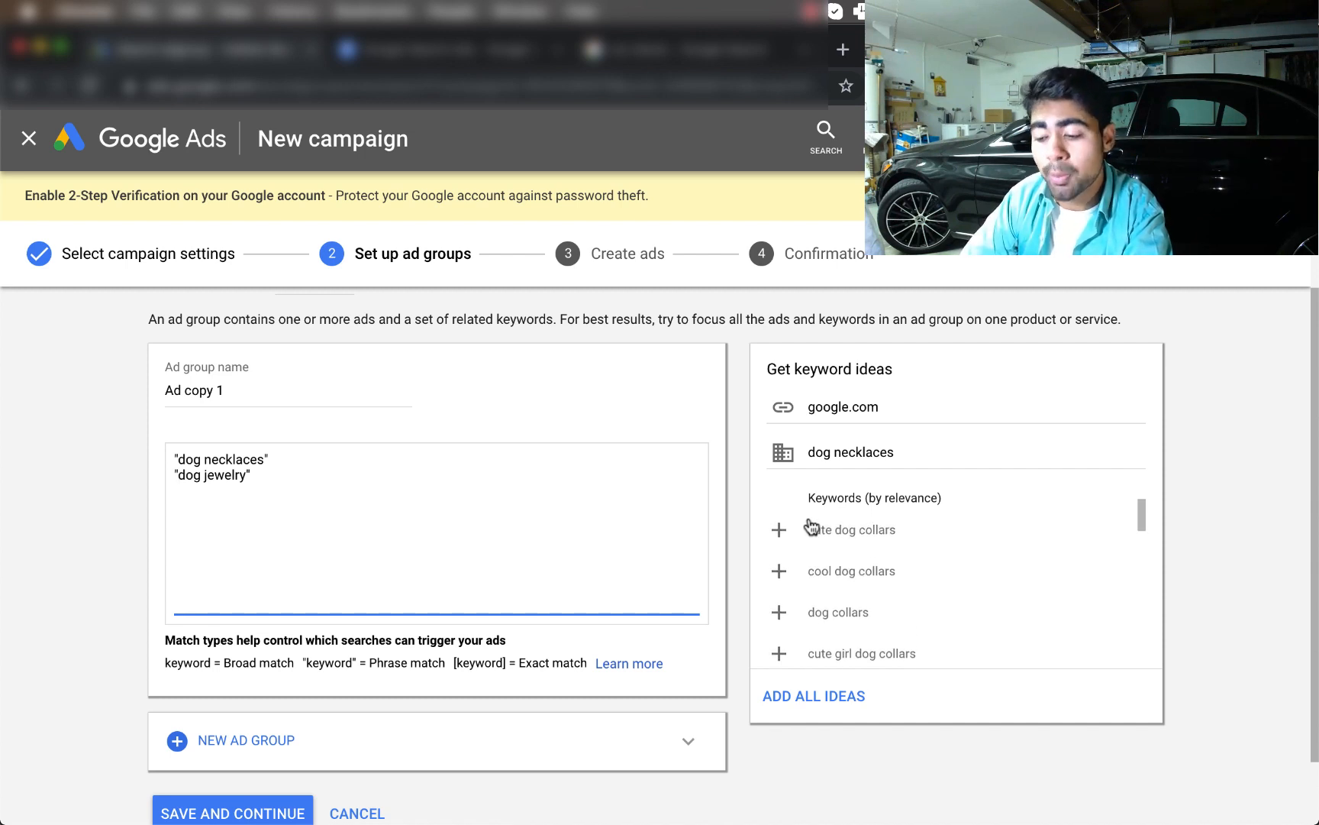
pyautogui.click(779, 575)
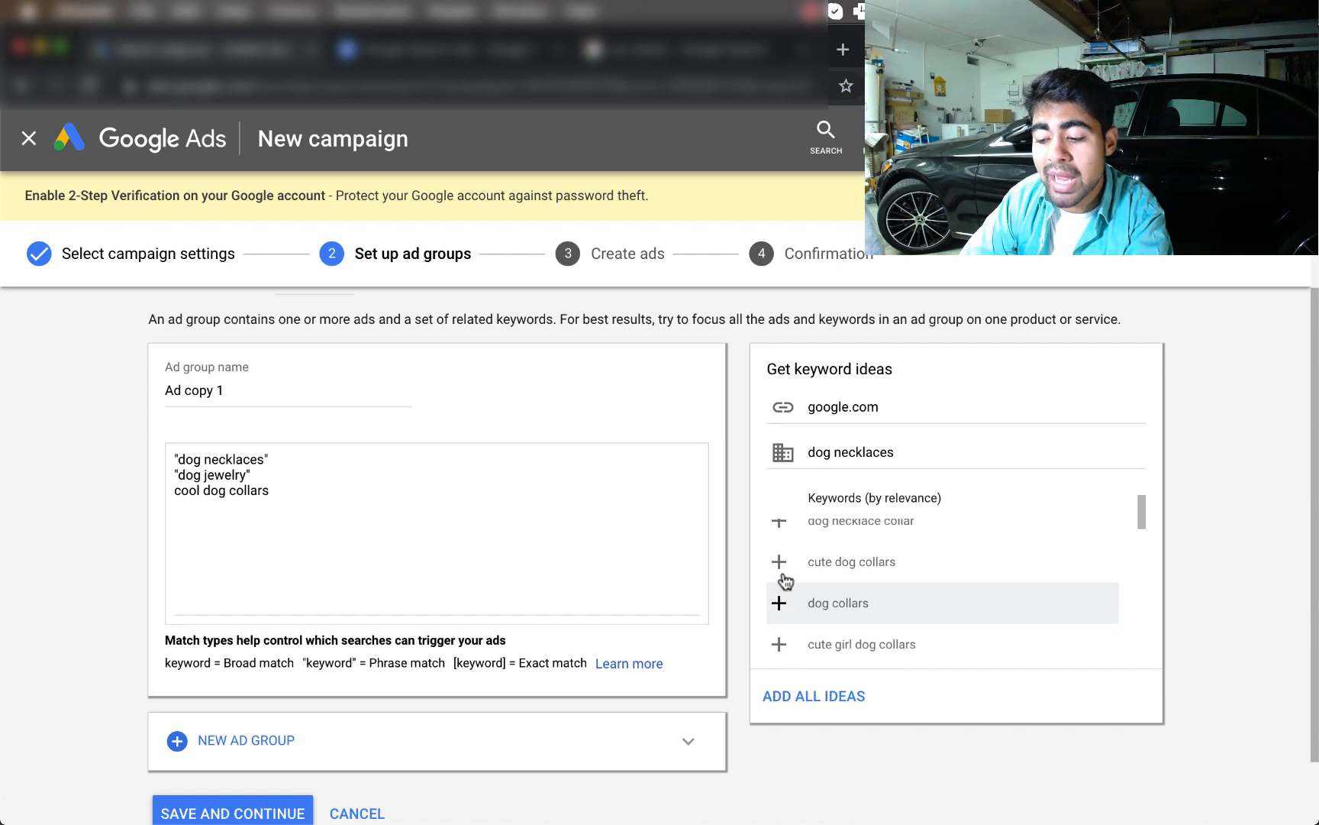
pyautogui.scroll(1, 781, 582)
pyautogui.click(779, 579)
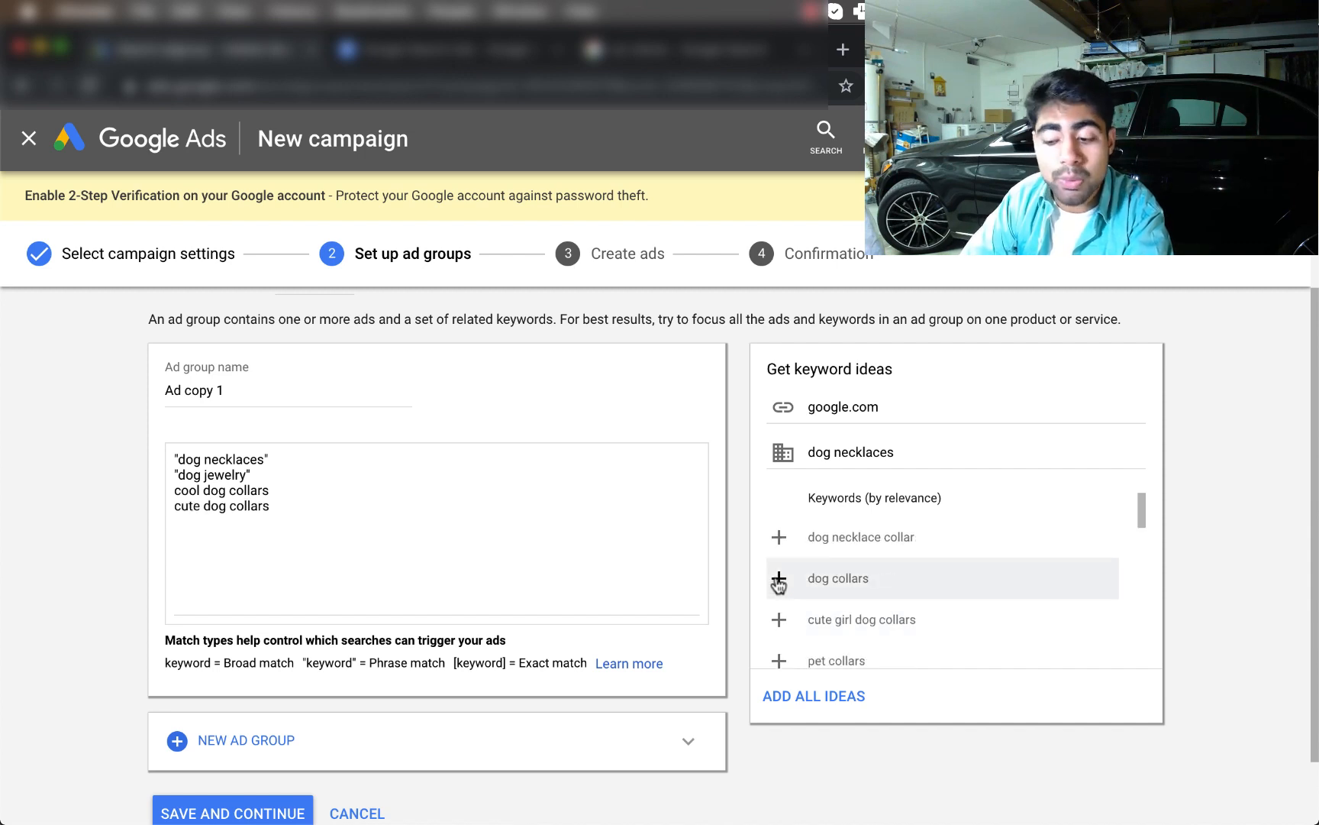
pyautogui.click(779, 537)
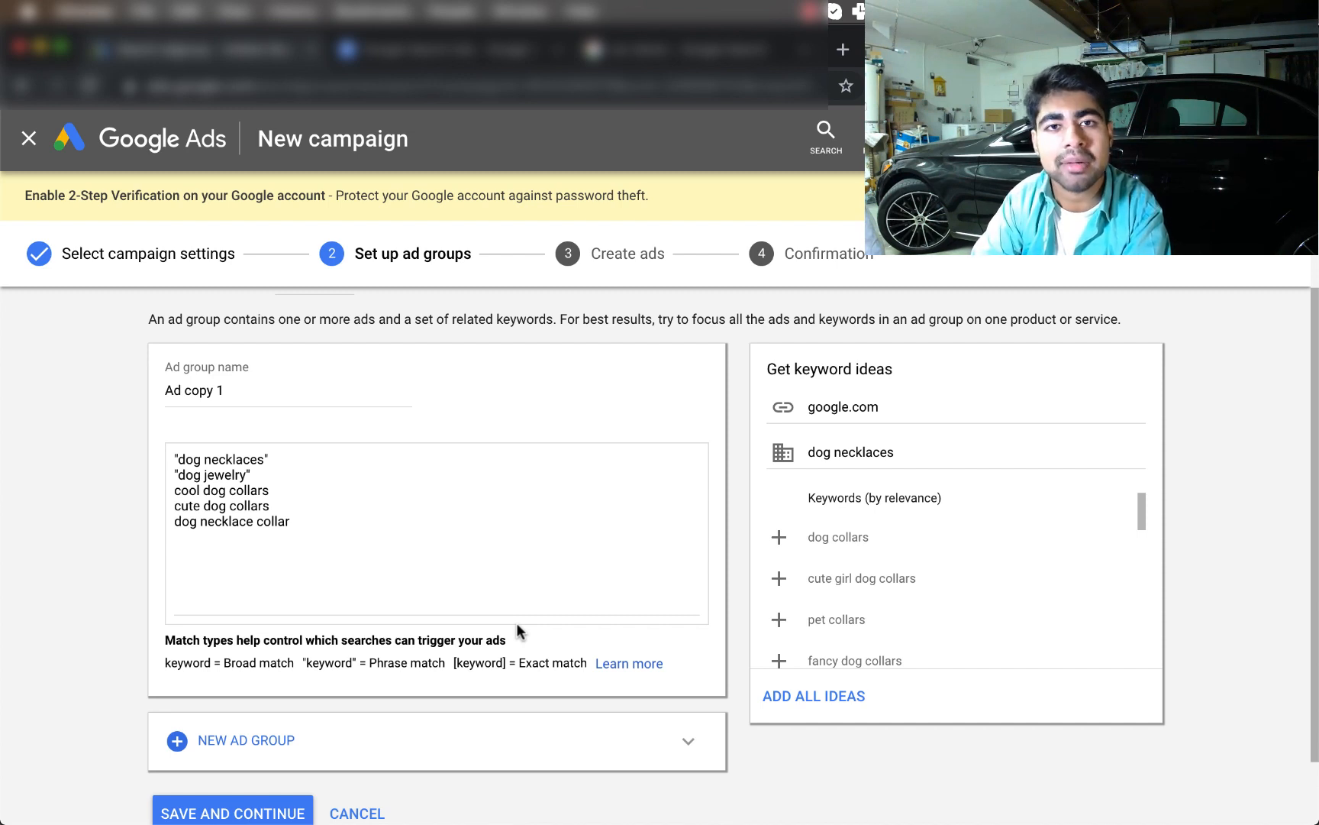
pyautogui.scroll(-2, 515, 627)
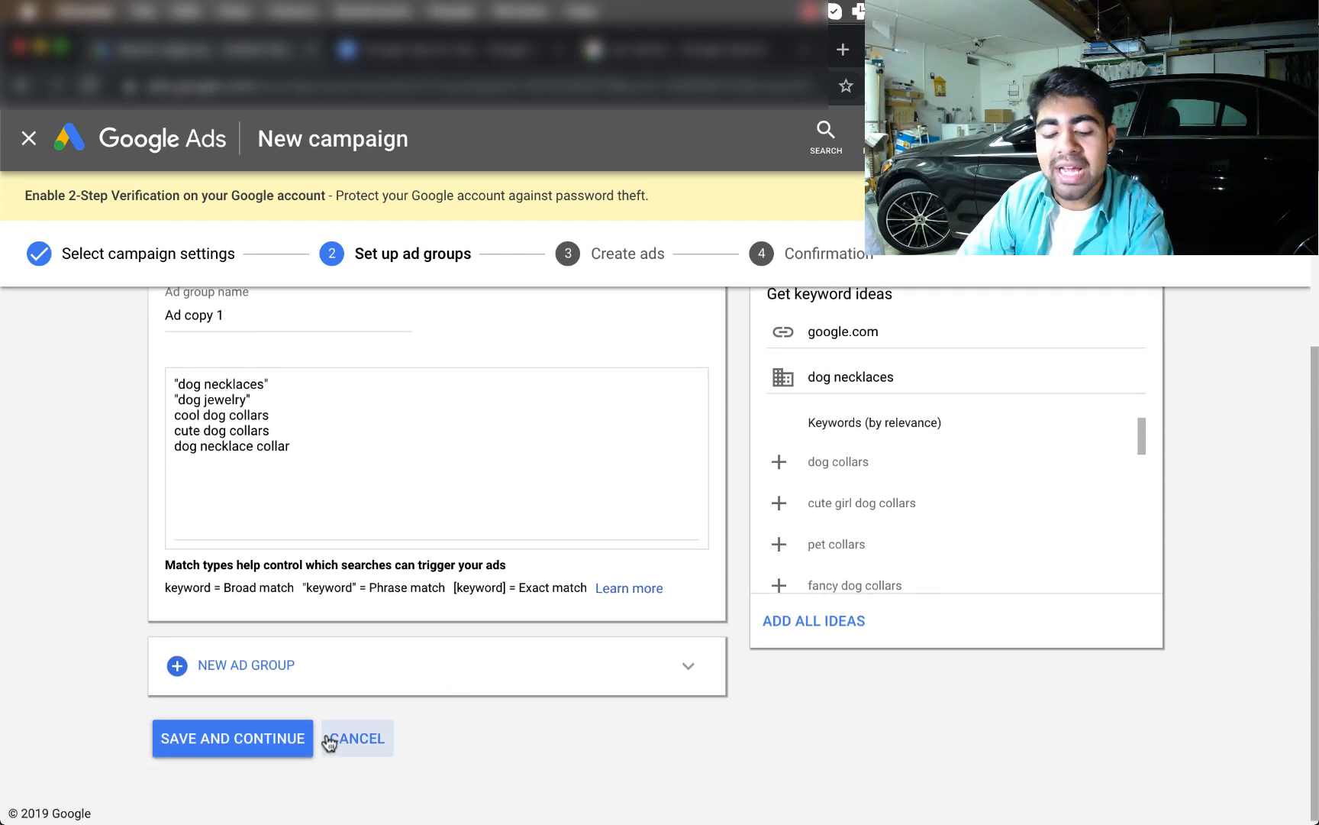
pyautogui.click(241, 737)
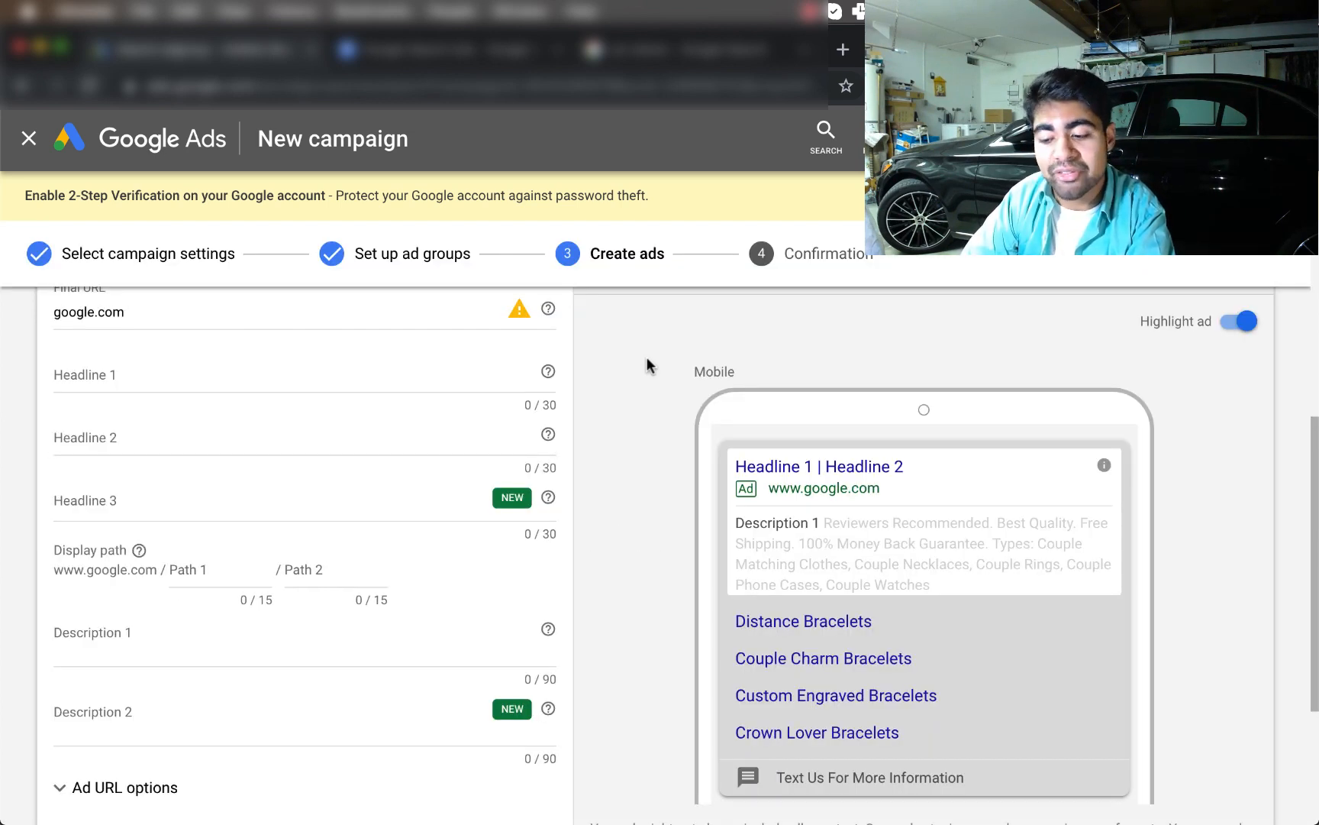
# Look over the new text ad form, briefly expanding and collapsing the Ad URL options
pyautogui.scroll(2, 646, 357)
pyautogui.scroll(1, 186, 494)
pyautogui.scroll(2, 185, 502)
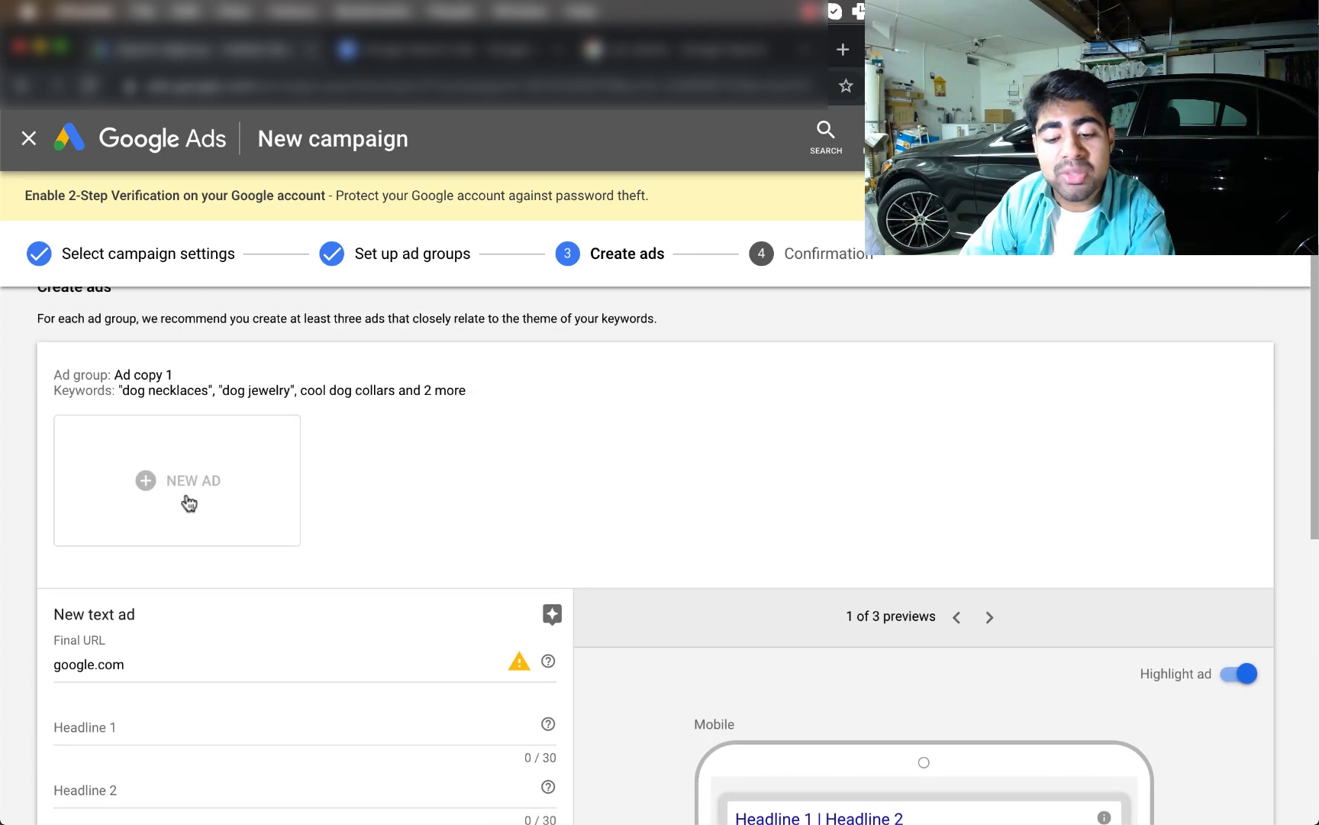
pyautogui.scroll(-3, 186, 501)
pyautogui.scroll(-3, 116, 617)
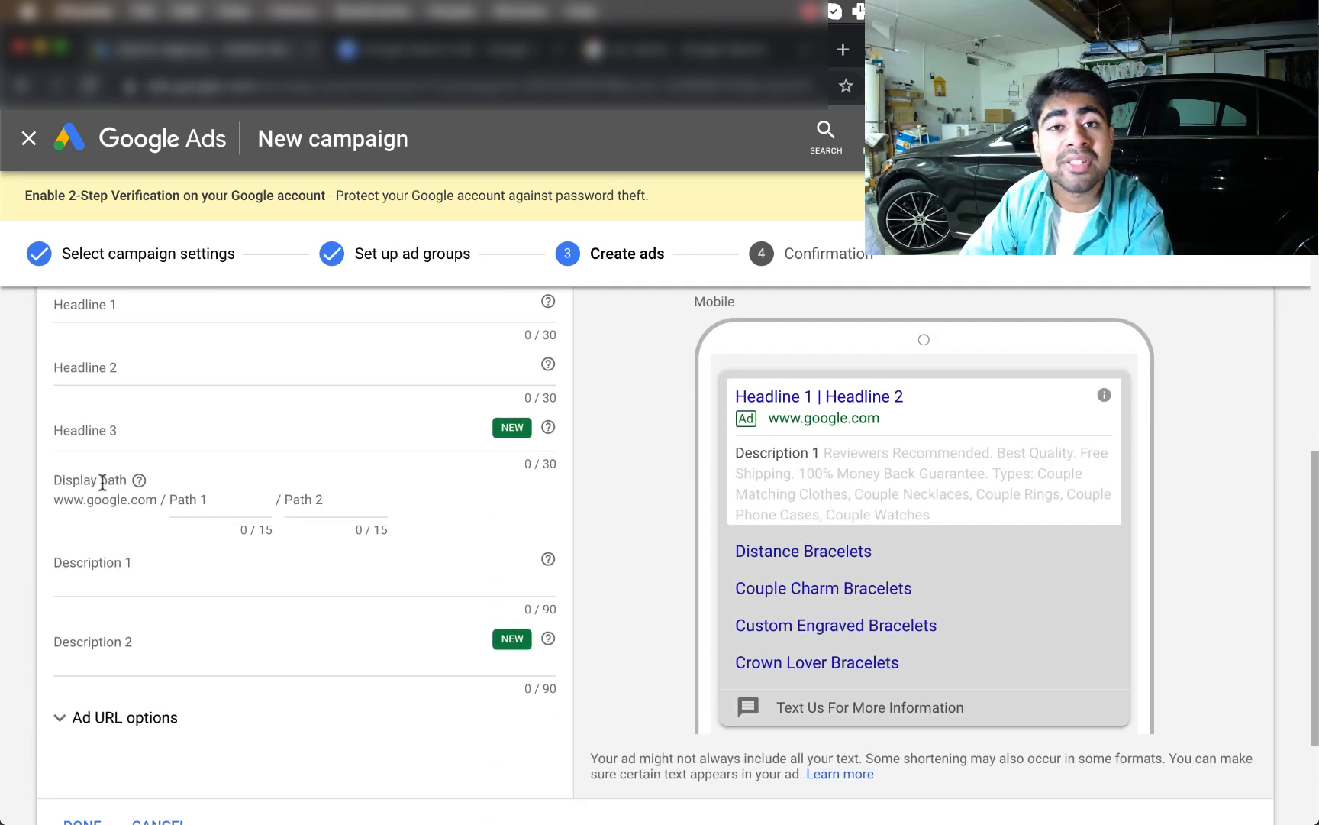
pyautogui.scroll(-1, 100, 588)
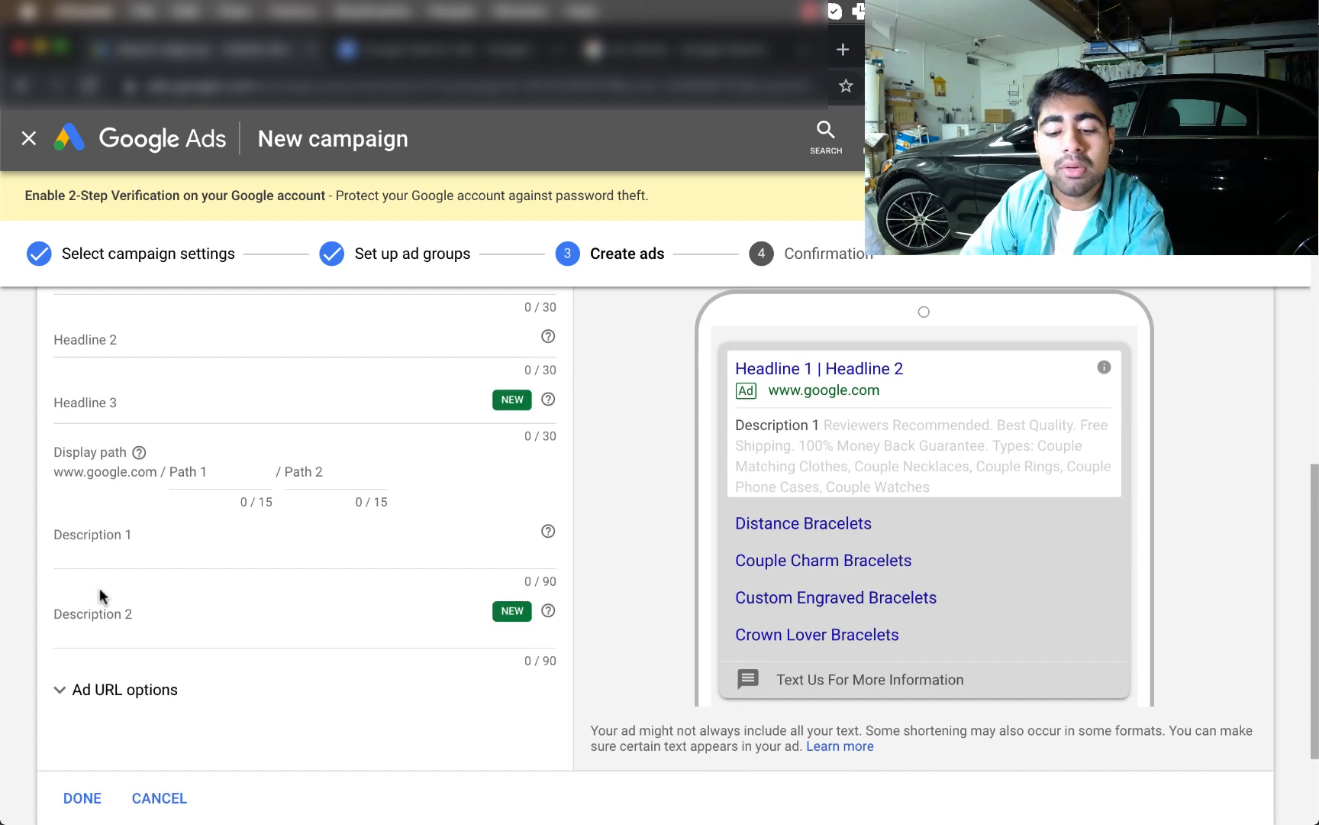
pyautogui.scroll(-1, 88, 544)
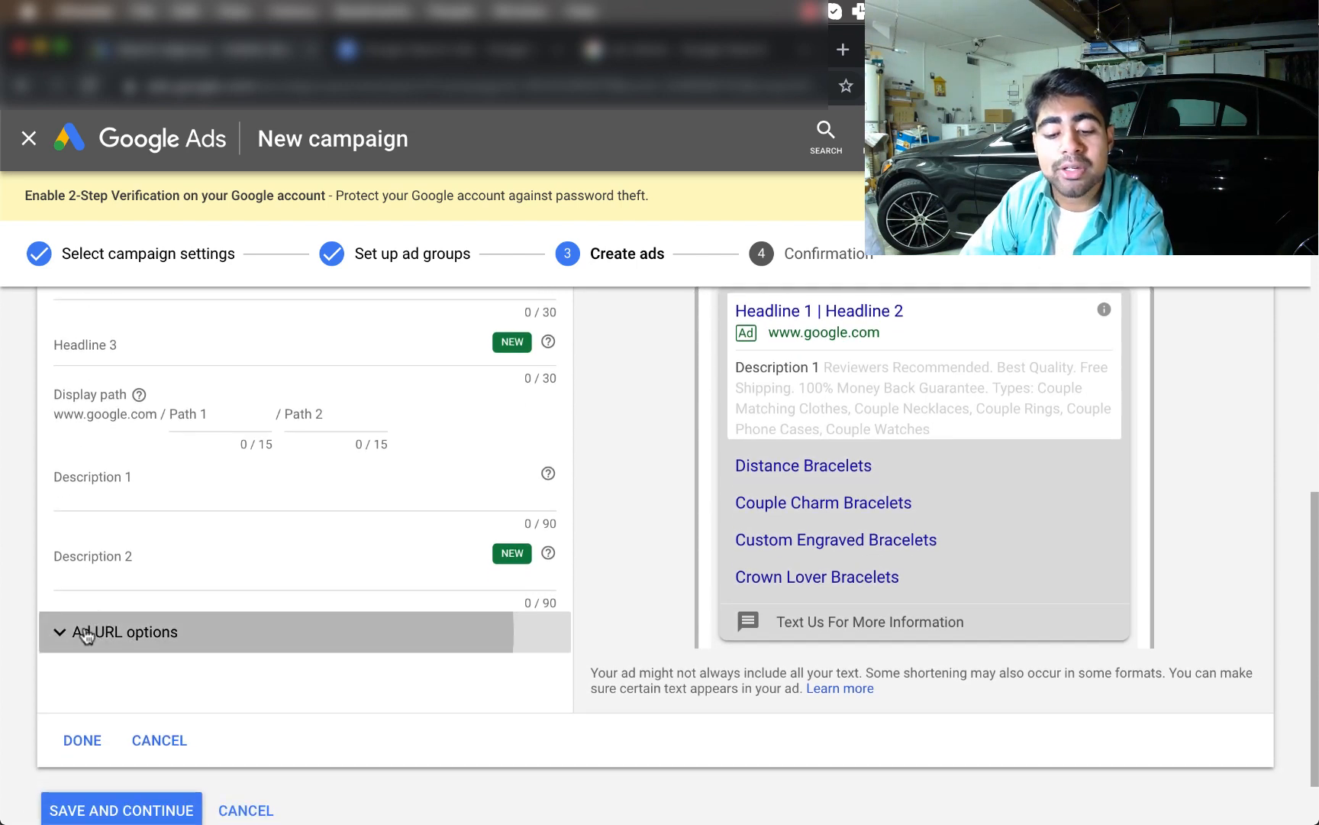
pyautogui.click(80, 630)
pyautogui.scroll(-2, 68, 637)
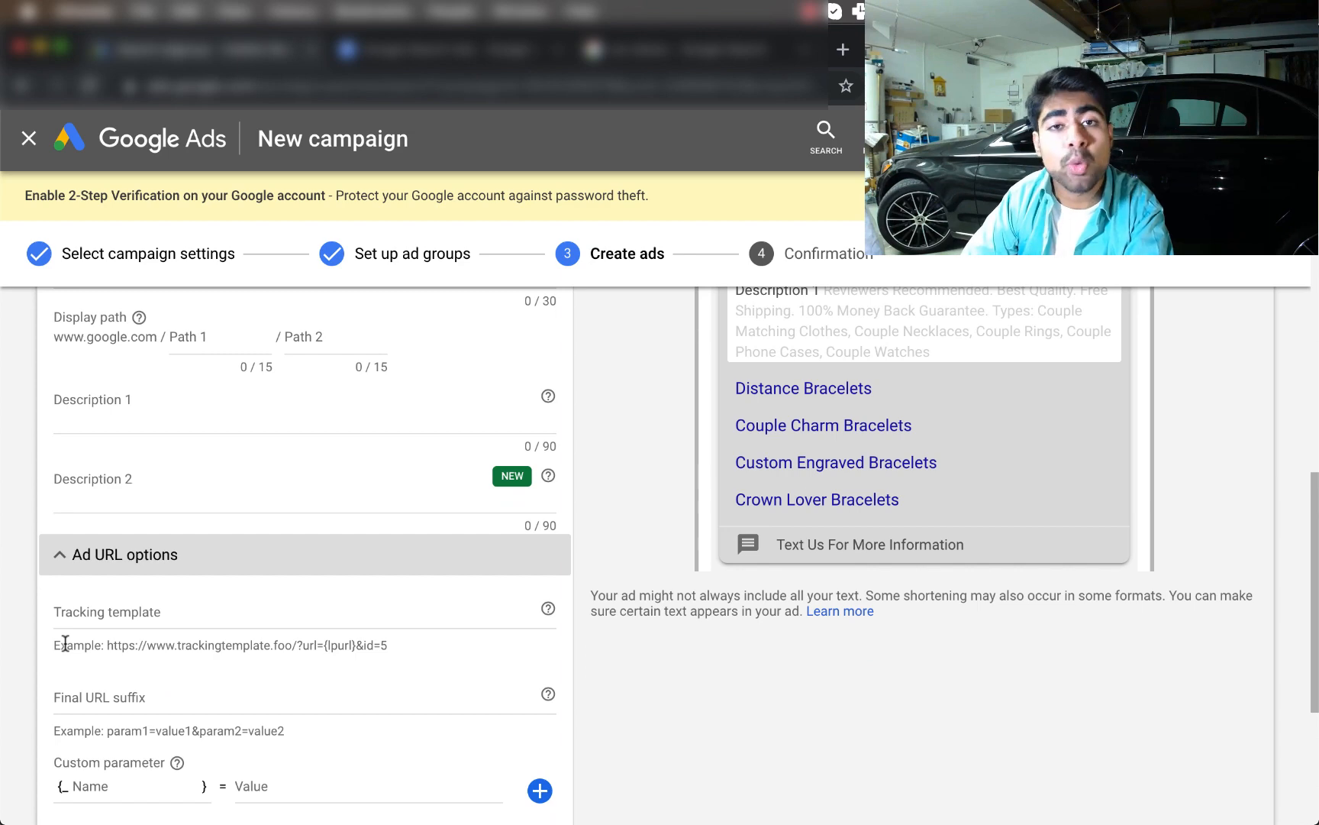
pyautogui.click(93, 564)
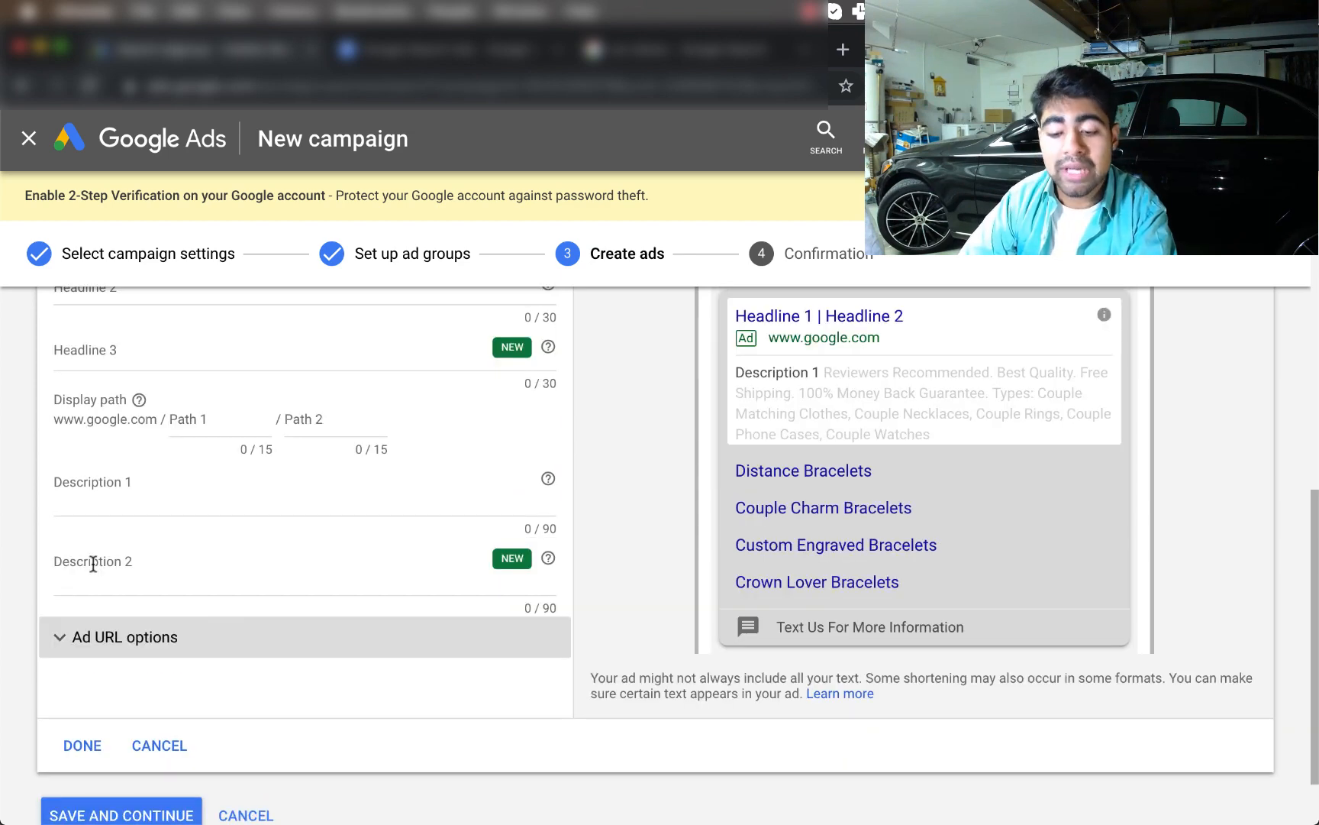
# Select 'Stereos For Cars' in the competitor ad's headline, then return to the Google Ads text ad
pyautogui.click(721, 53)
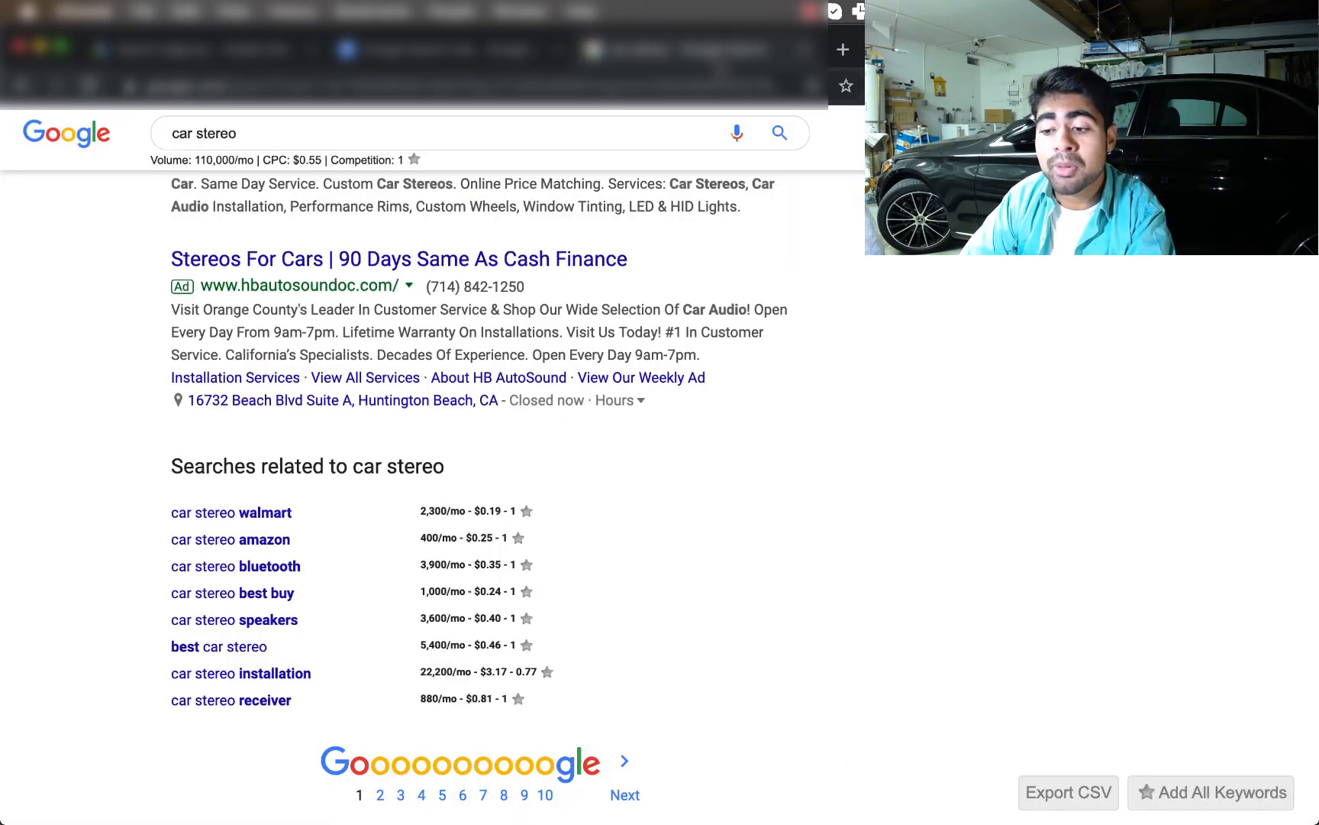
pyautogui.scroll(1, 527, 342)
pyautogui.scroll(-2, 481, 321)
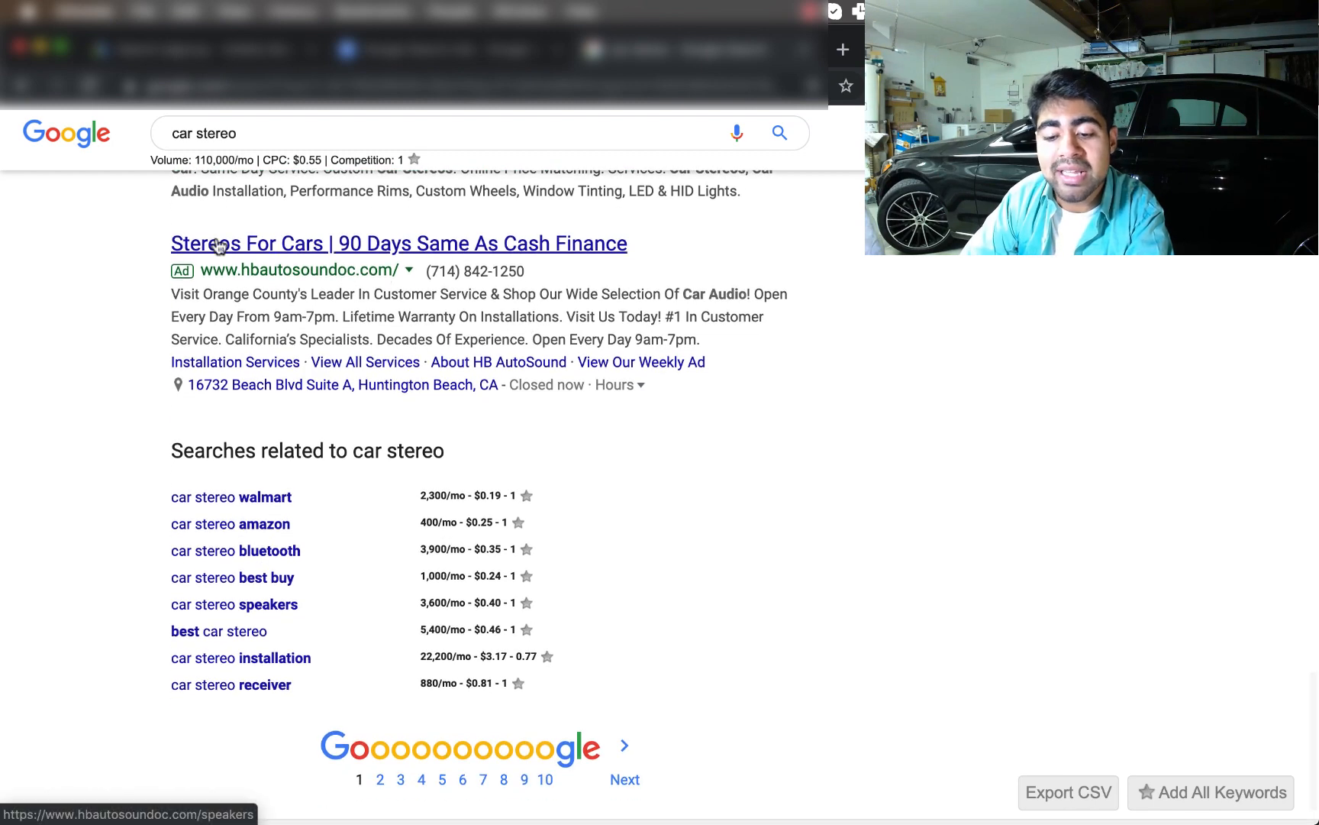
pyautogui.moveTo(158, 245); pyautogui.dragTo(325, 241)
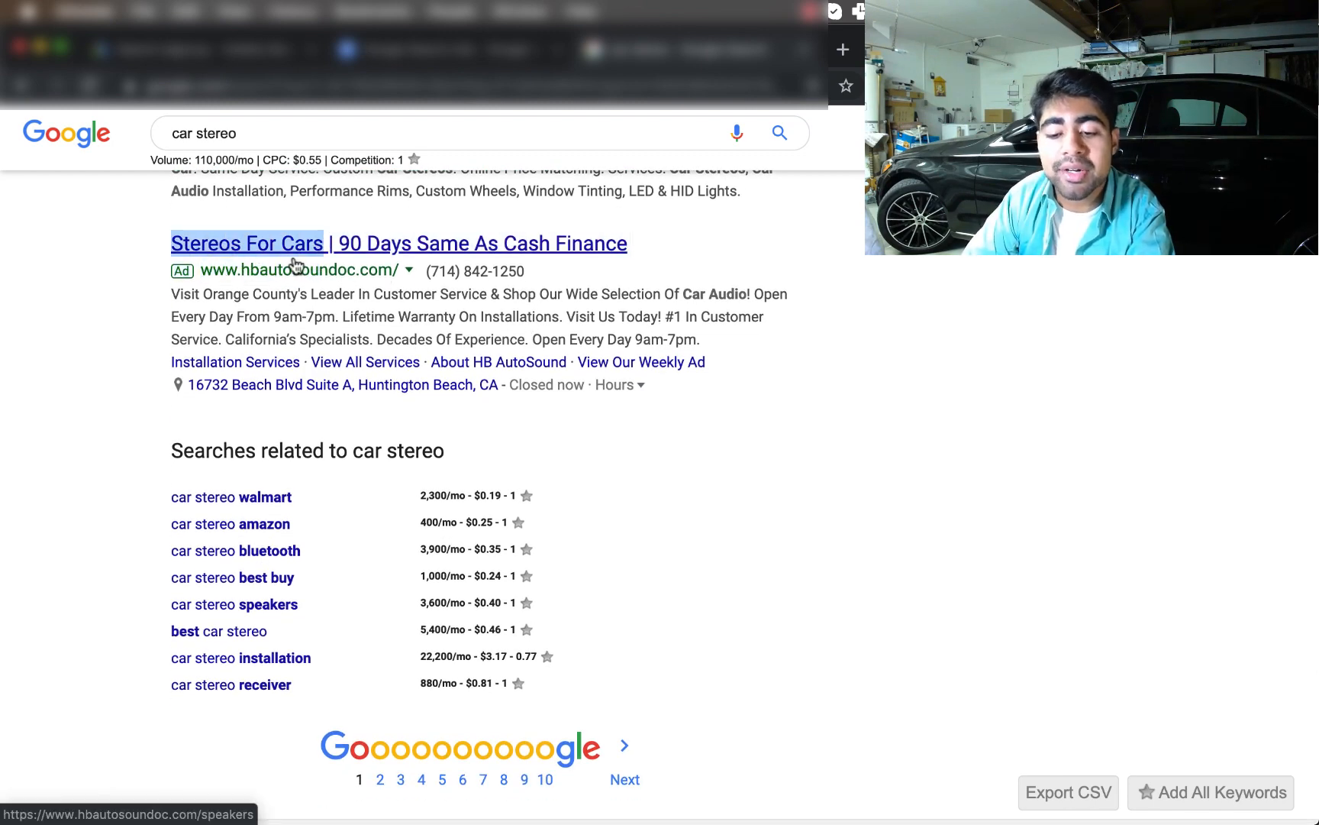
pyautogui.click(246, 50)
pyautogui.scroll(2, 269, 631)
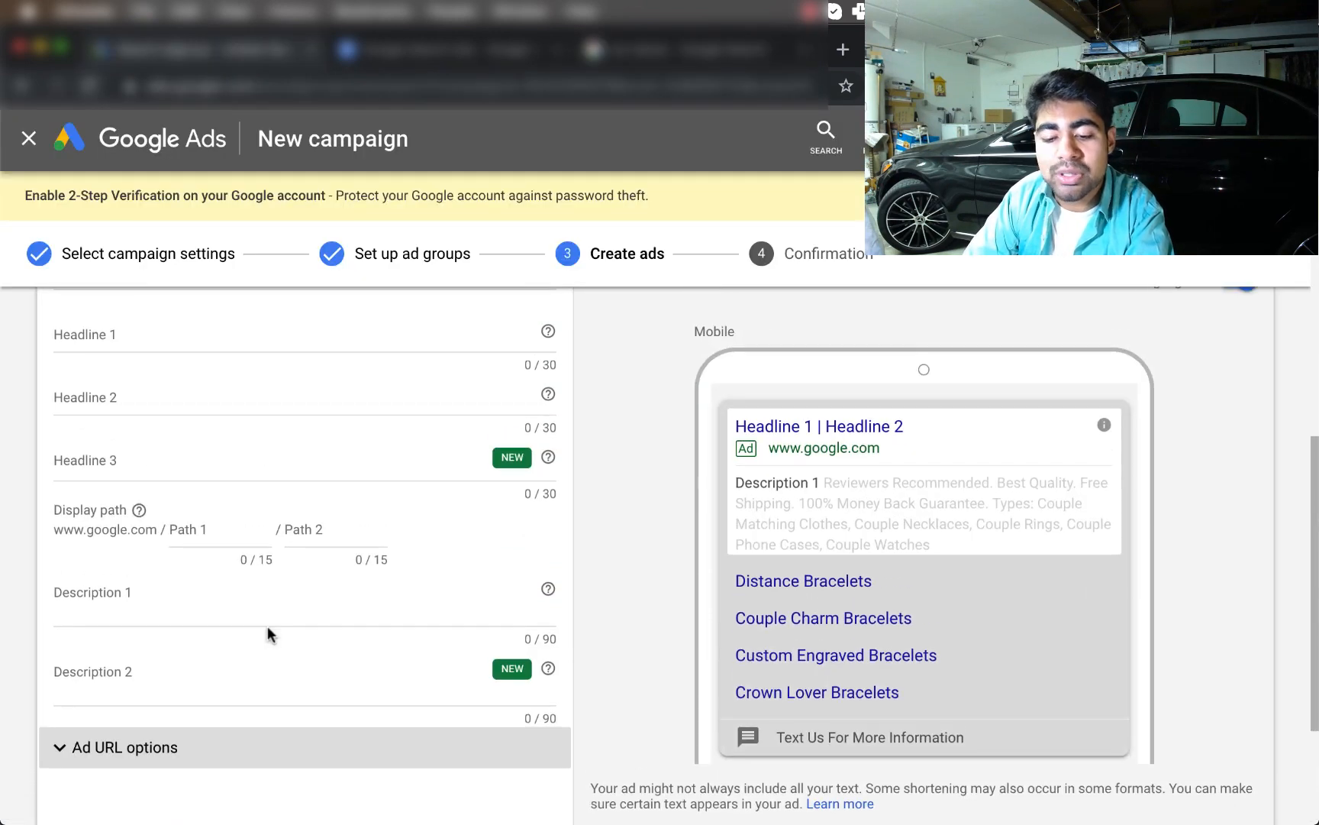
# Type 'Stereo For Cars' into Headline 1, correcting a typo along the way
pyautogui.scroll(1, 252, 565)
pyautogui.click(201, 383)
pyautogui.write('Ster')
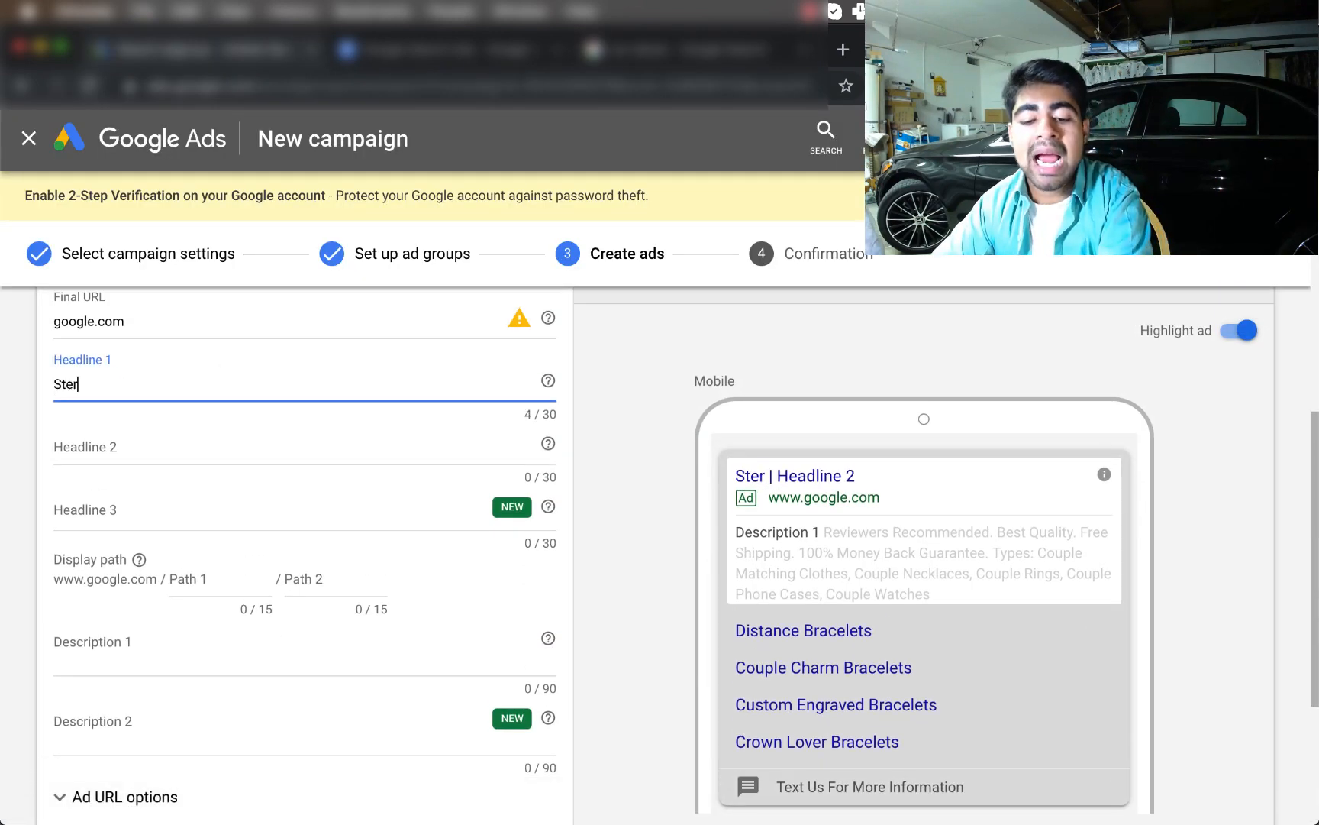
pyautogui.press('BackSpace')
pyautogui.write('o')
pyautogui.press('BackSpace')
pyautogui.write('eo ')
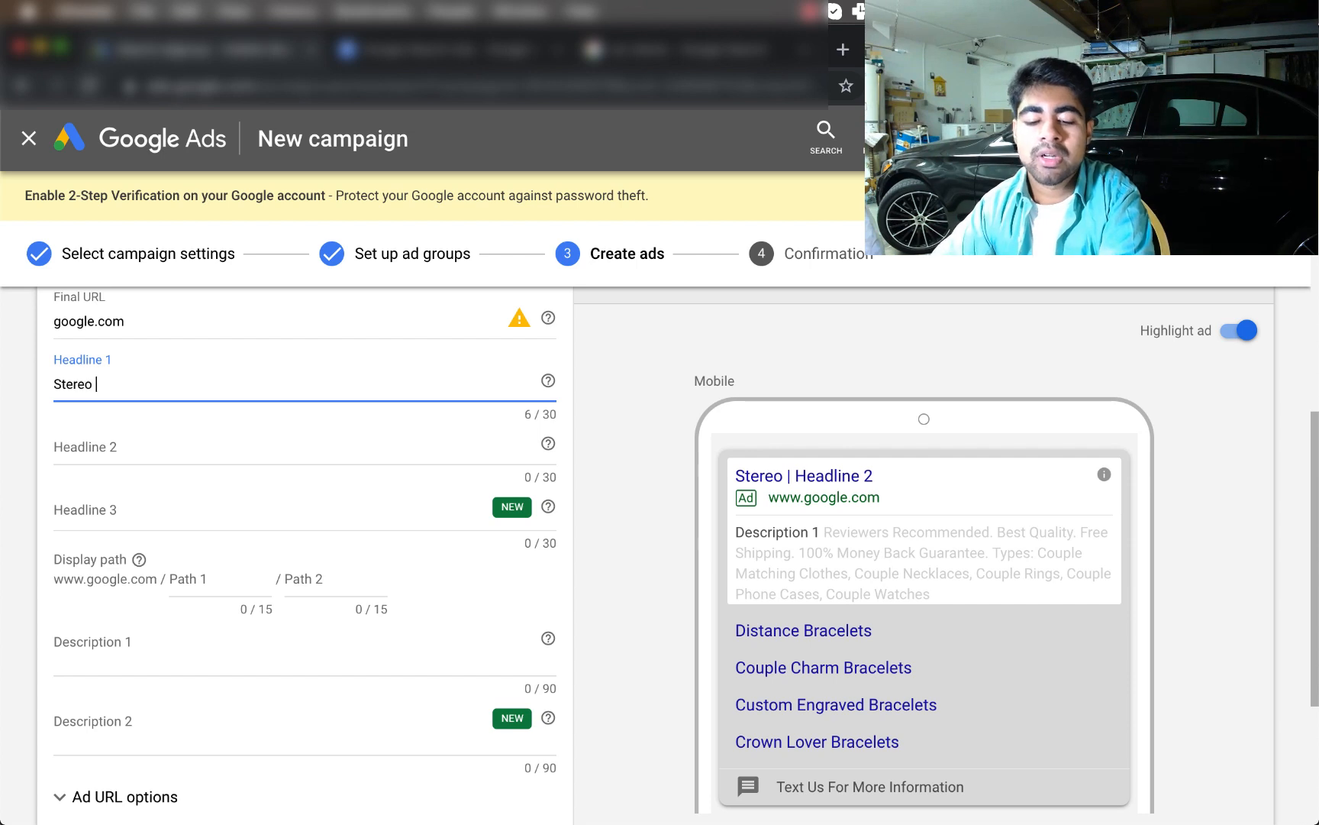
pyautogui.write('For Cars')
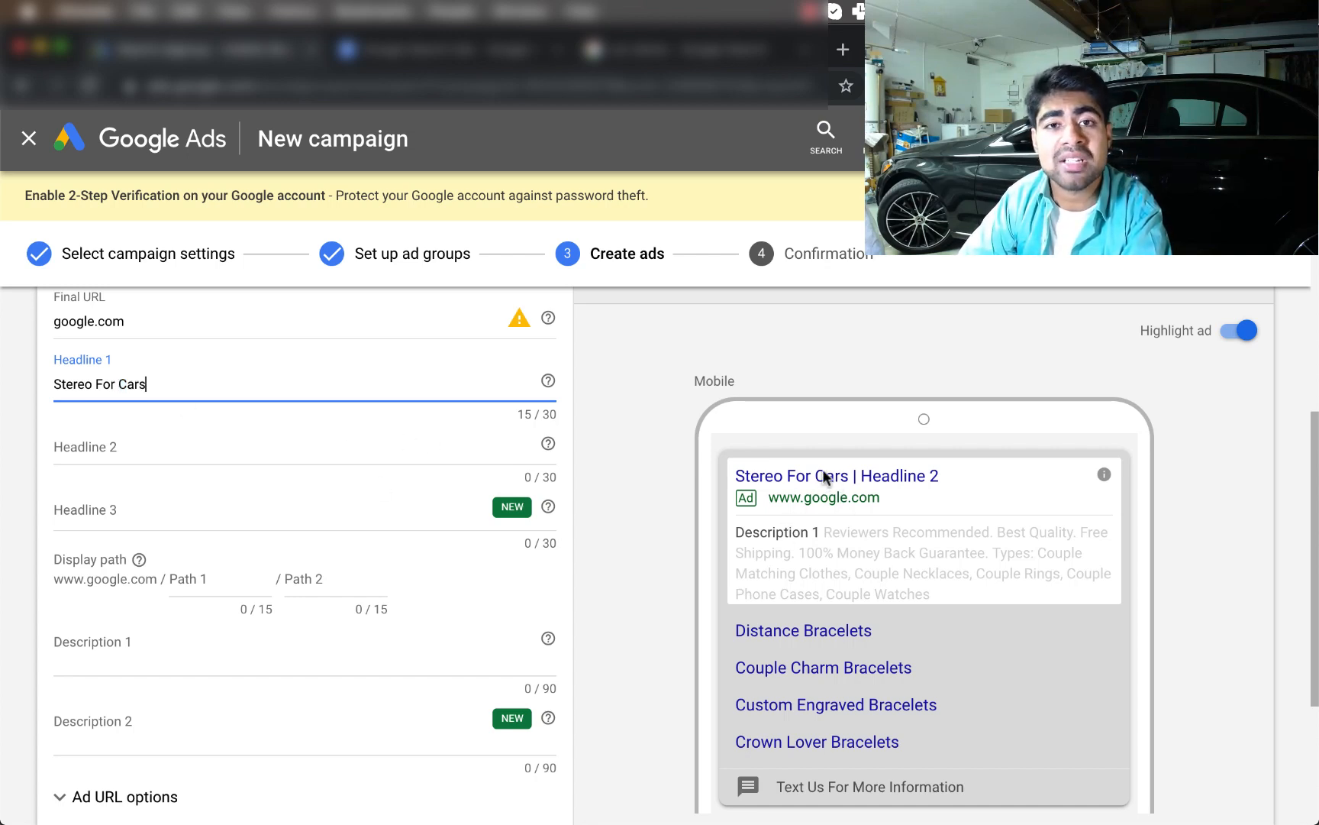
pyautogui.click(663, 53)
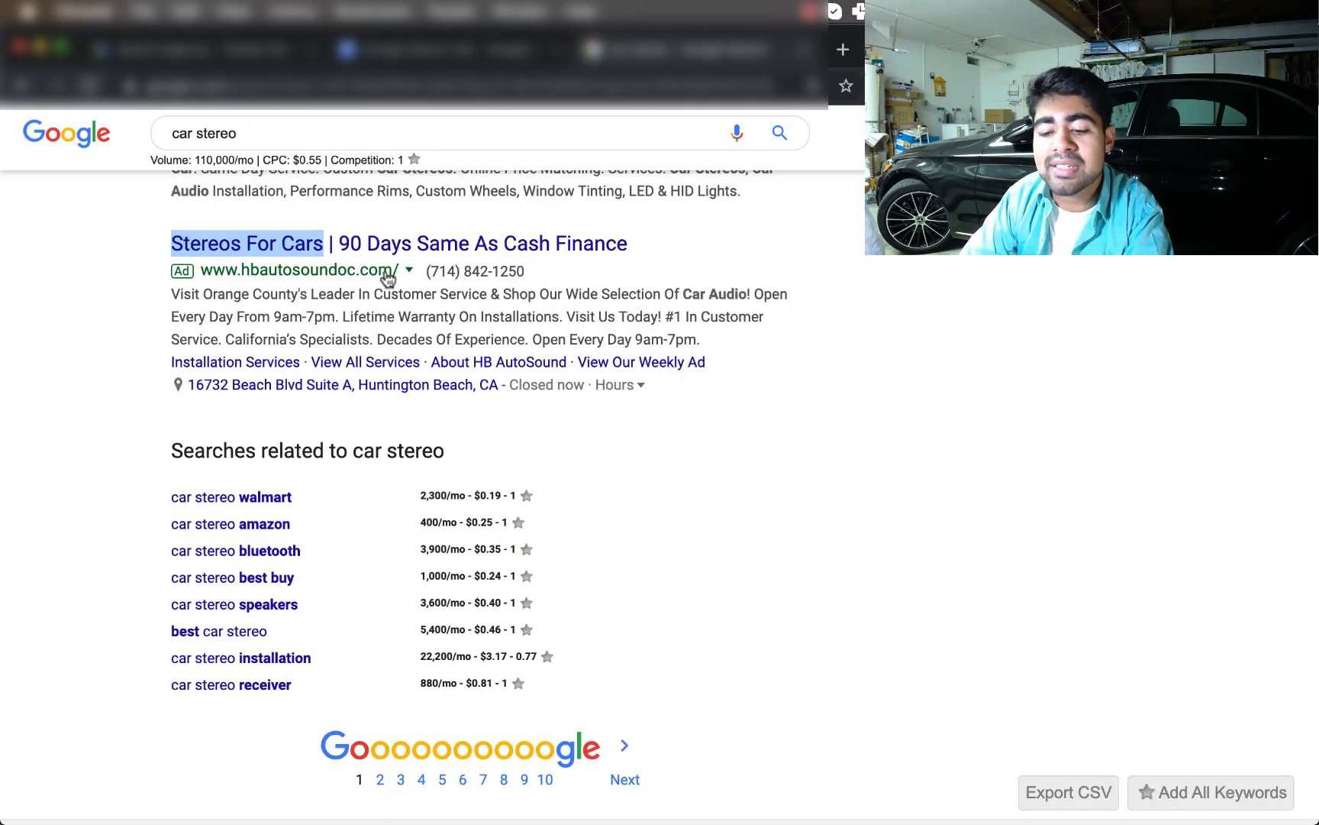
pyautogui.scroll(2, 385, 272)
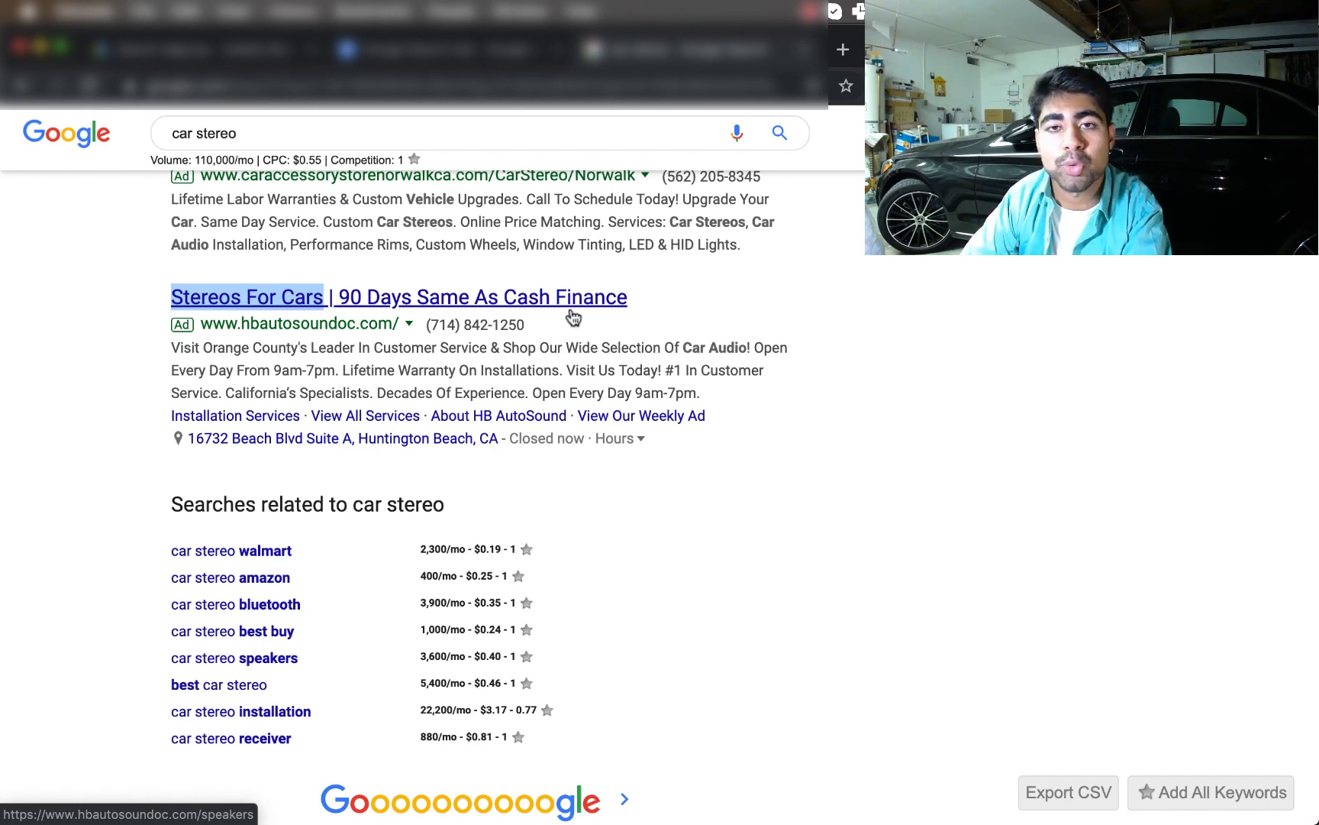
pyautogui.click(231, 52)
# Fill Headlines 2 and 3 with gibberish placeholder text, then return to Headline 1
pyautogui.click(255, 455)
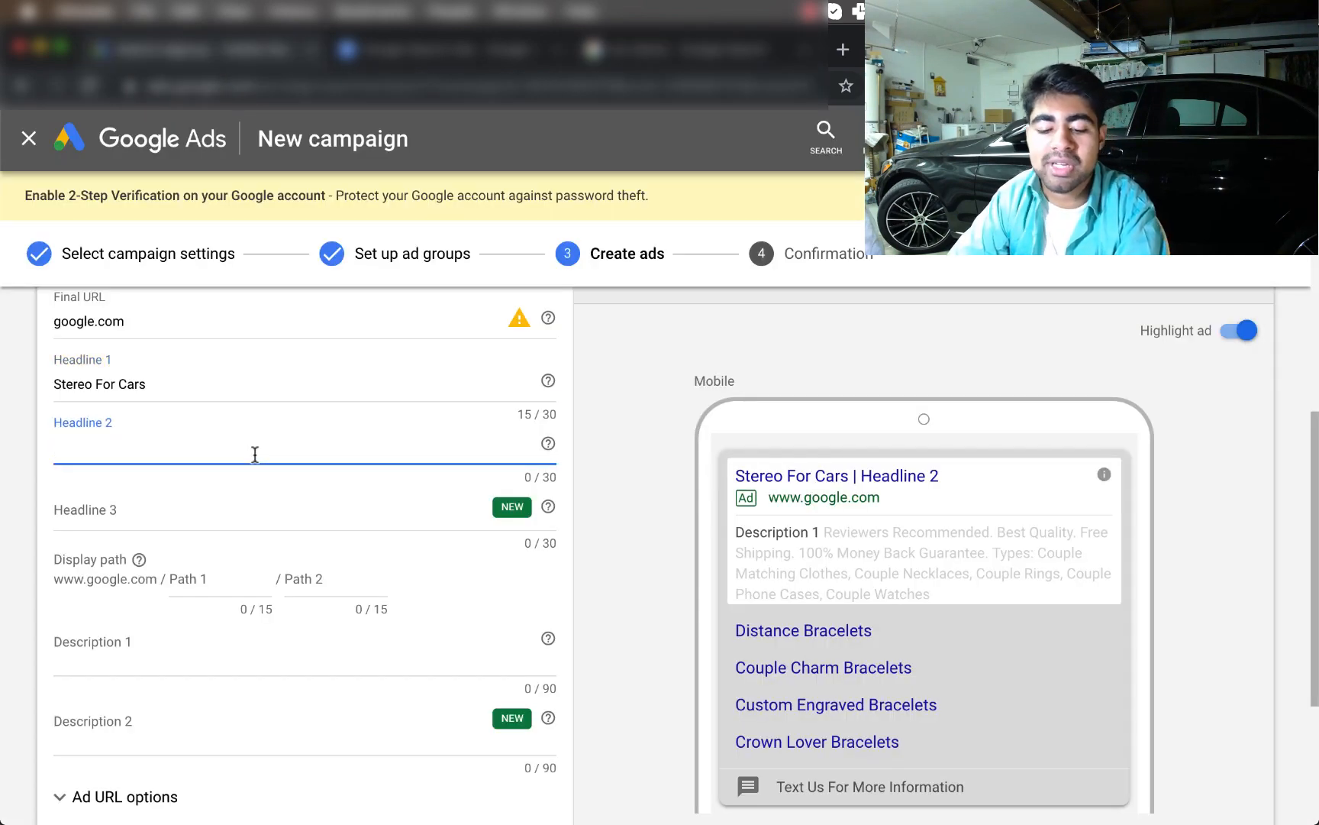
pyautogui.write('xjkxkjjkcfk')
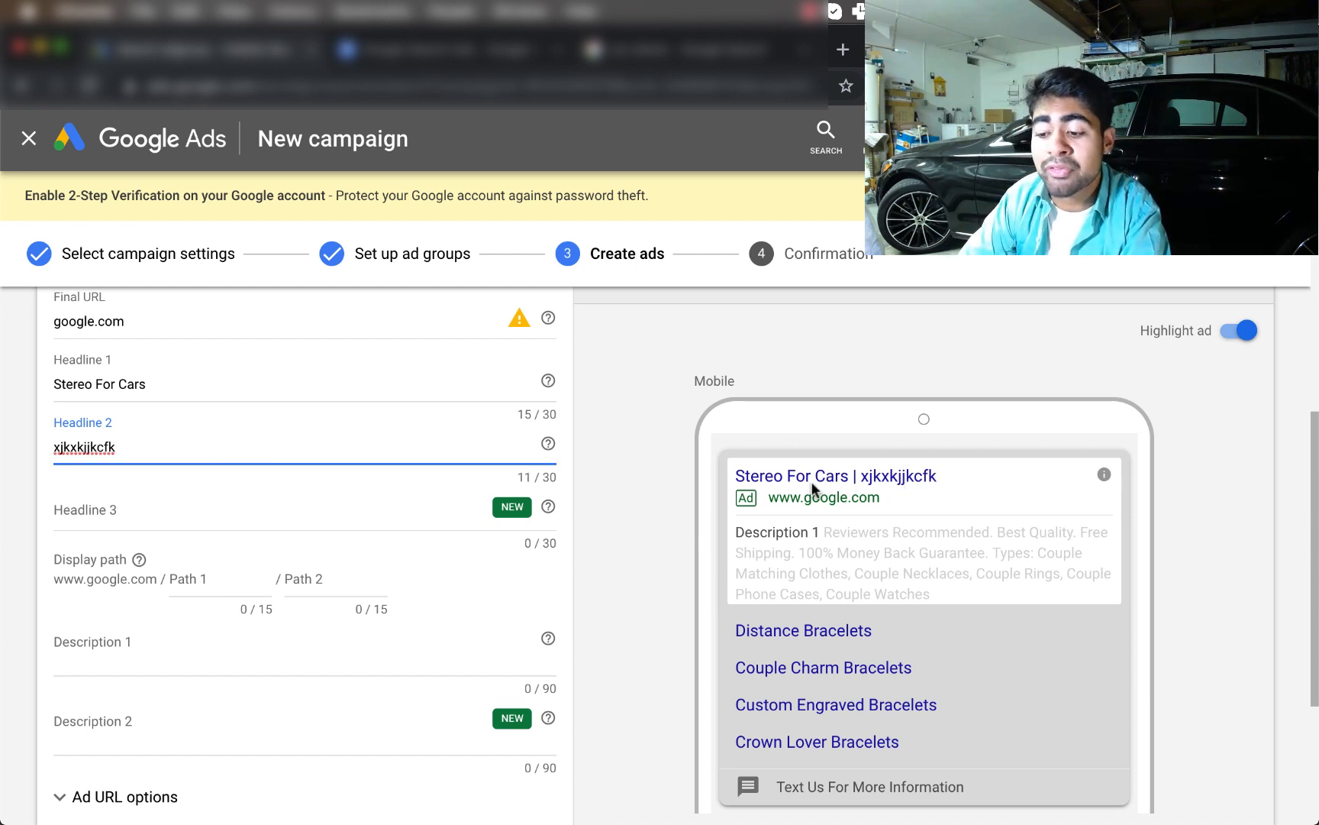
pyautogui.click(84, 510)
pyautogui.write('x')
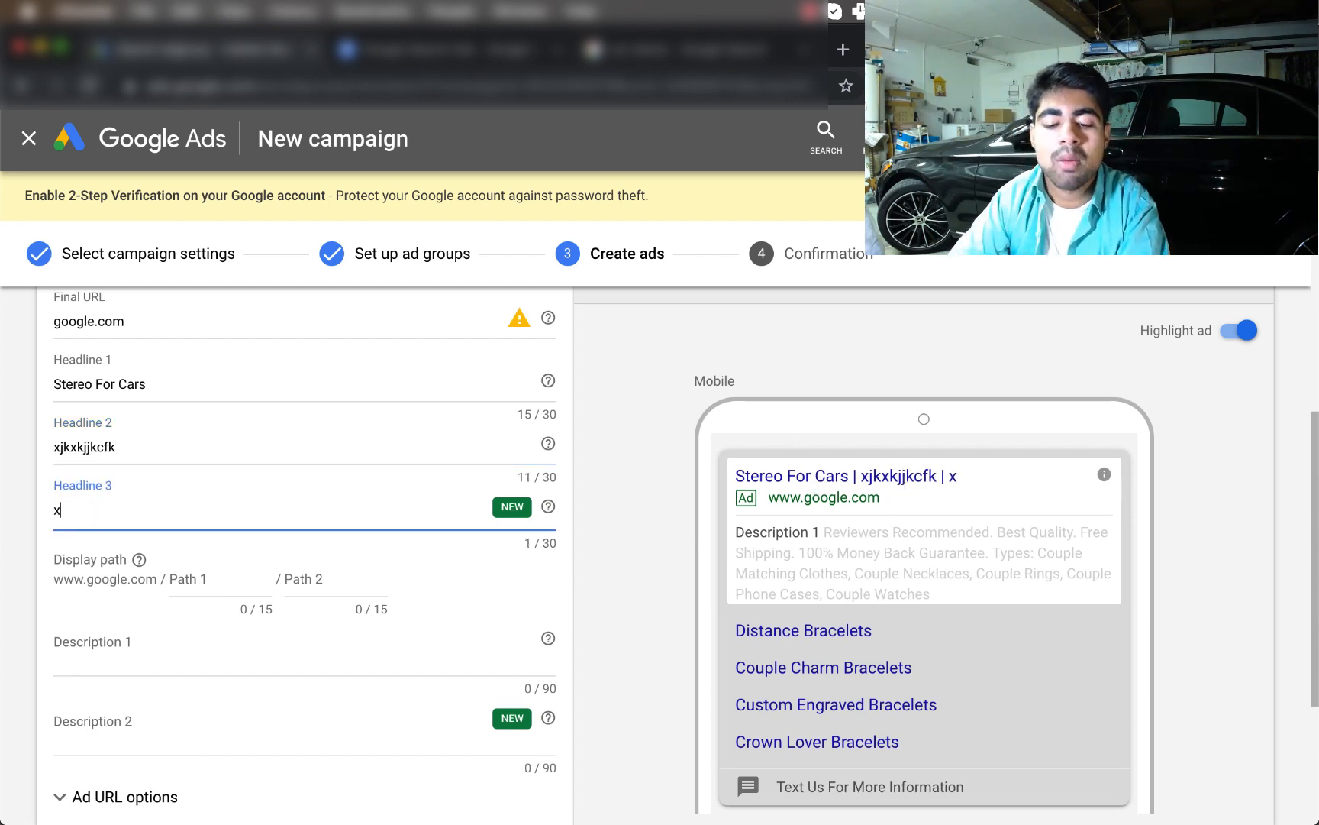
pyautogui.write('kcfnnxnkknnkdx')
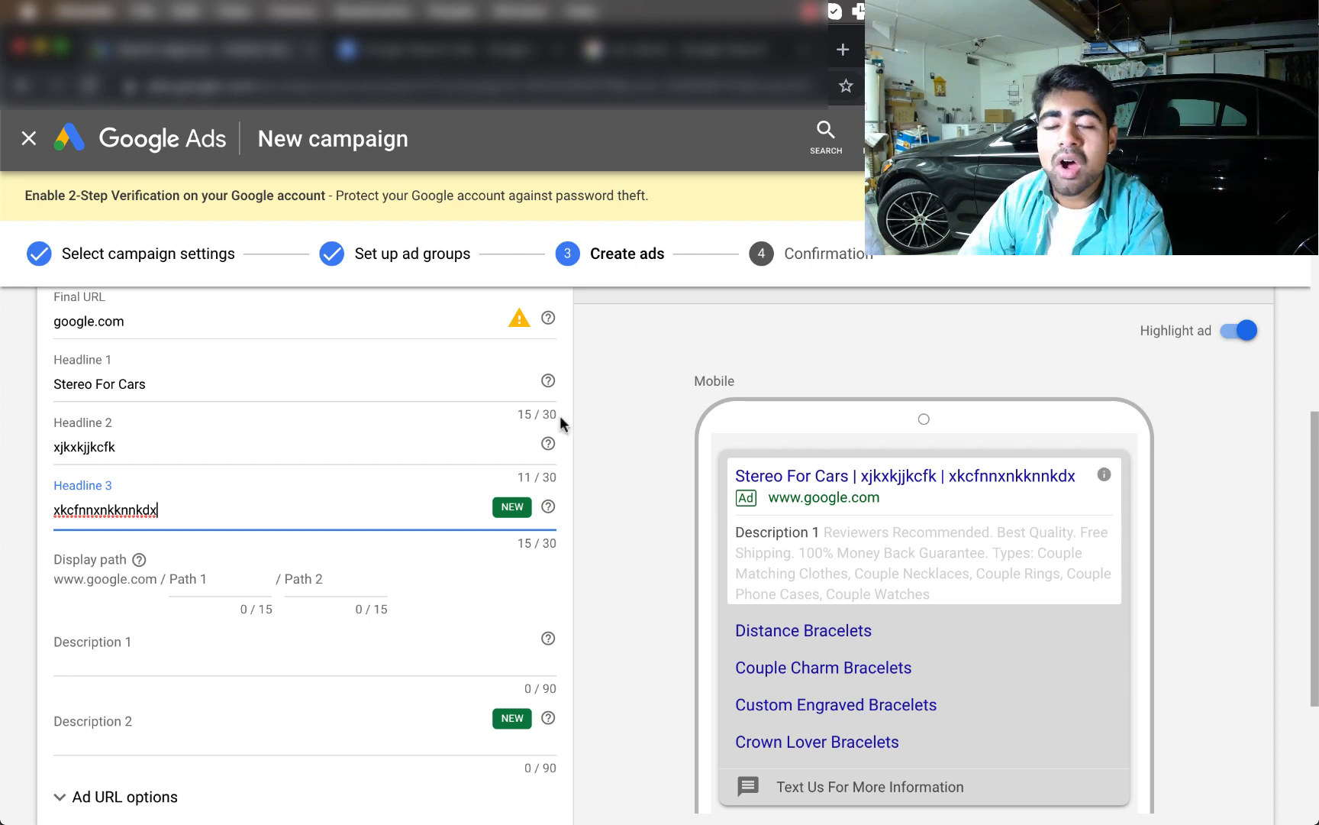
pyautogui.click(500, 385)
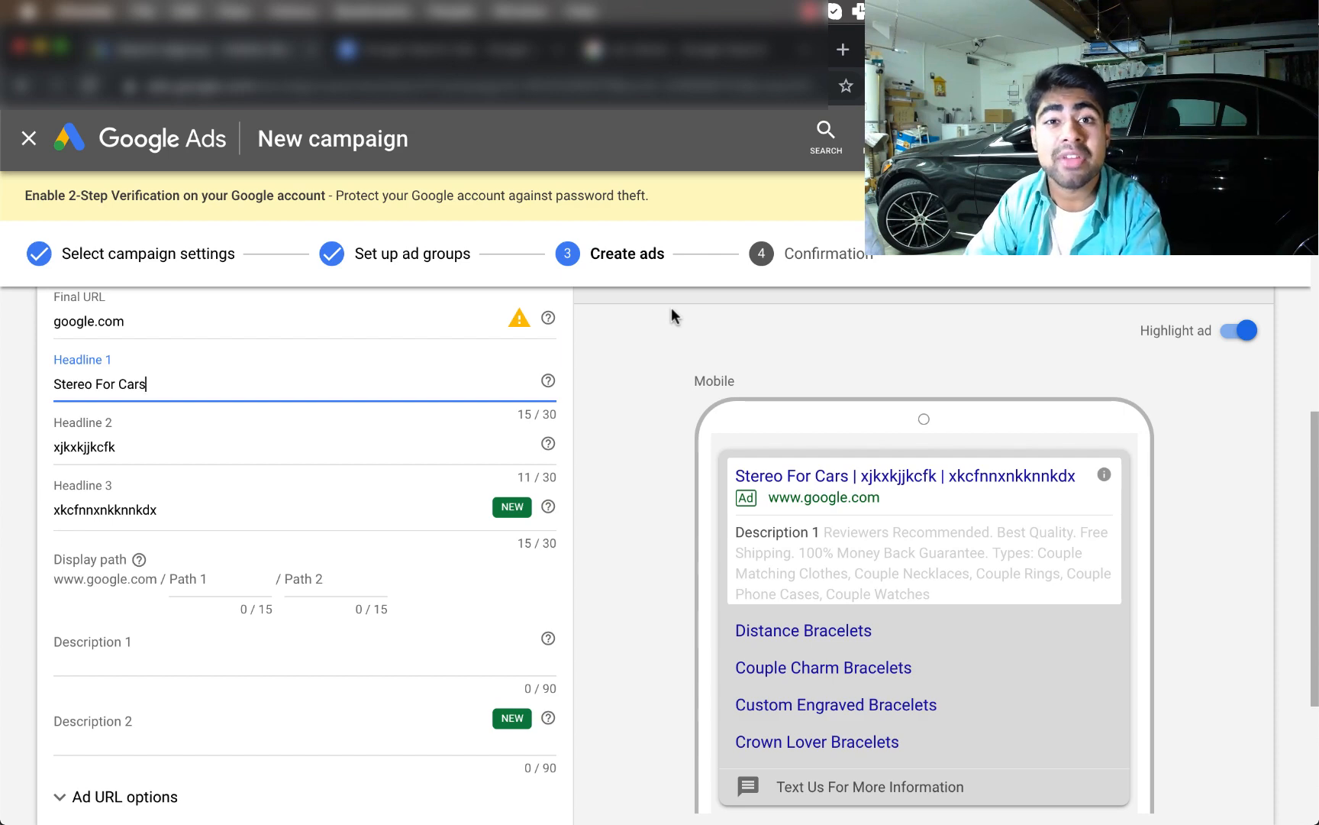
pyautogui.click(620, 56)
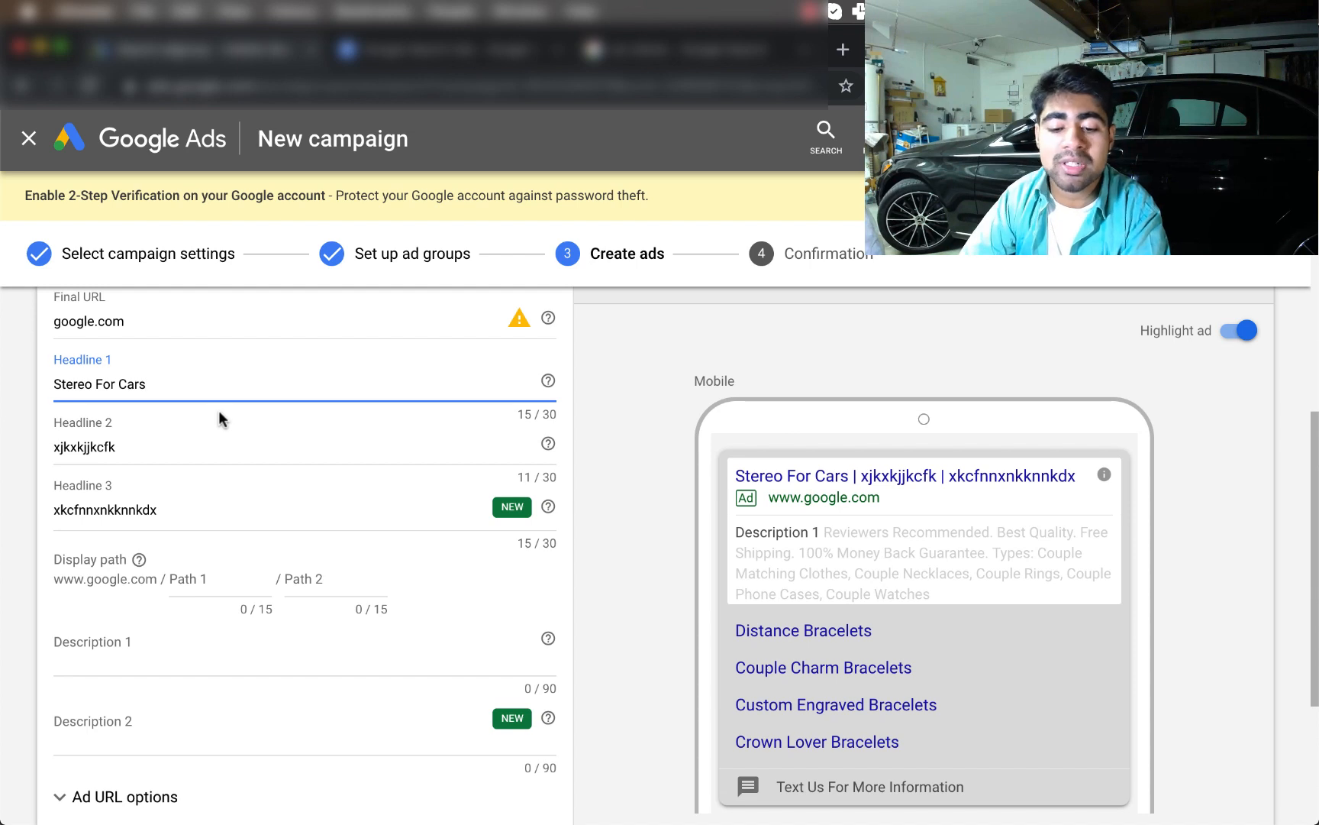
pyautogui.scroll(1, 219, 410)
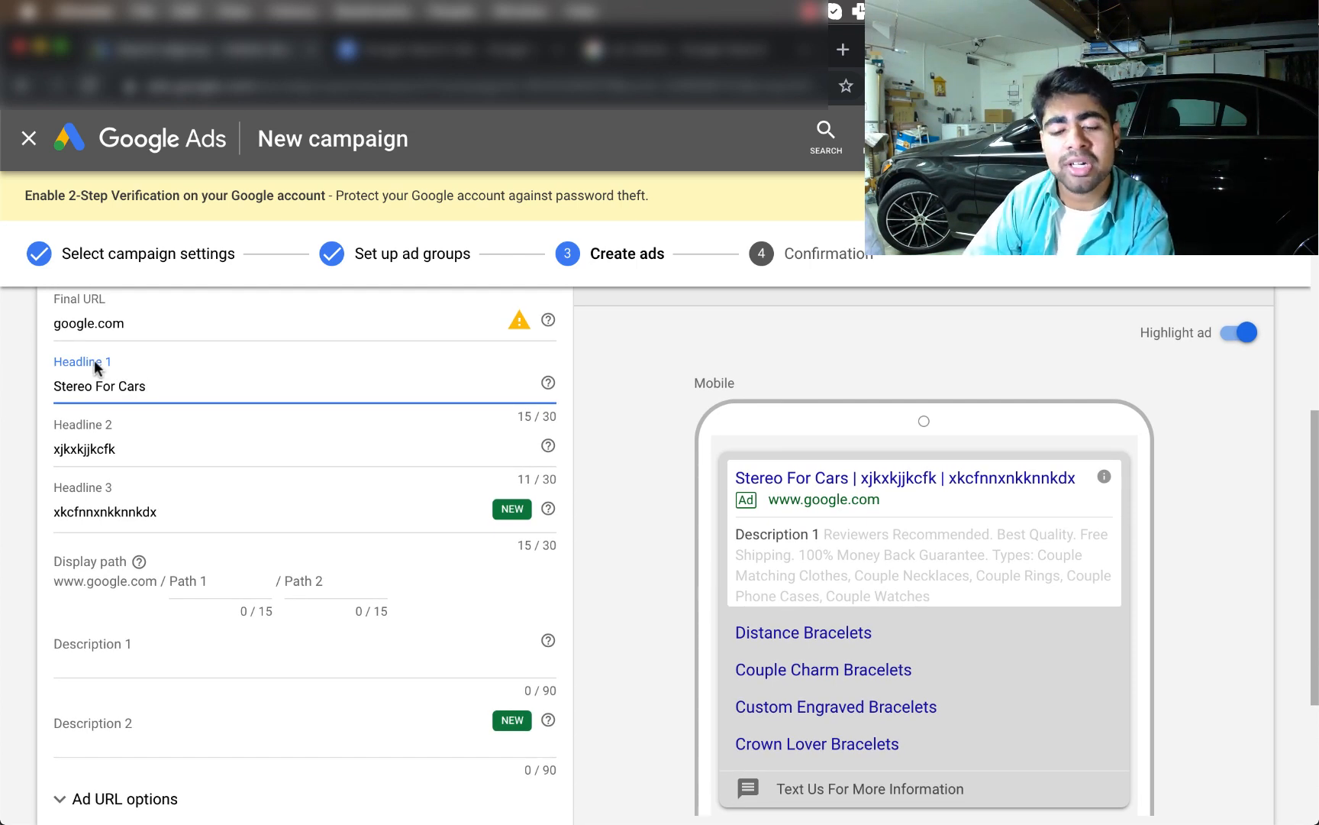
pyautogui.scroll(-2, 94, 360)
pyautogui.scroll(-3, 94, 359)
pyautogui.scroll(1, 114, 443)
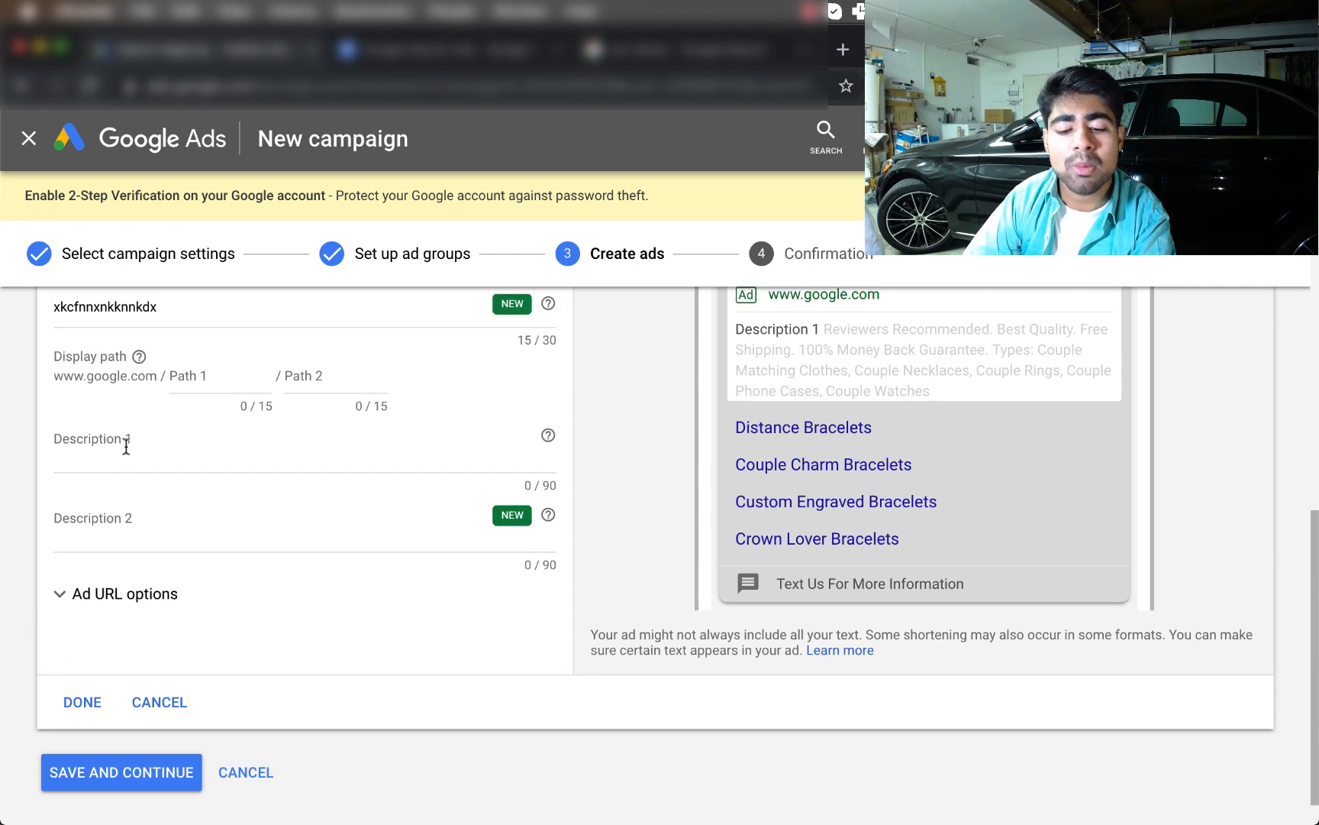
# Fill Description 1 with 'sgnnnknwkadwgqq' and Description 2 with 'fqre'
pyautogui.click(119, 446)
pyautogui.write('s')
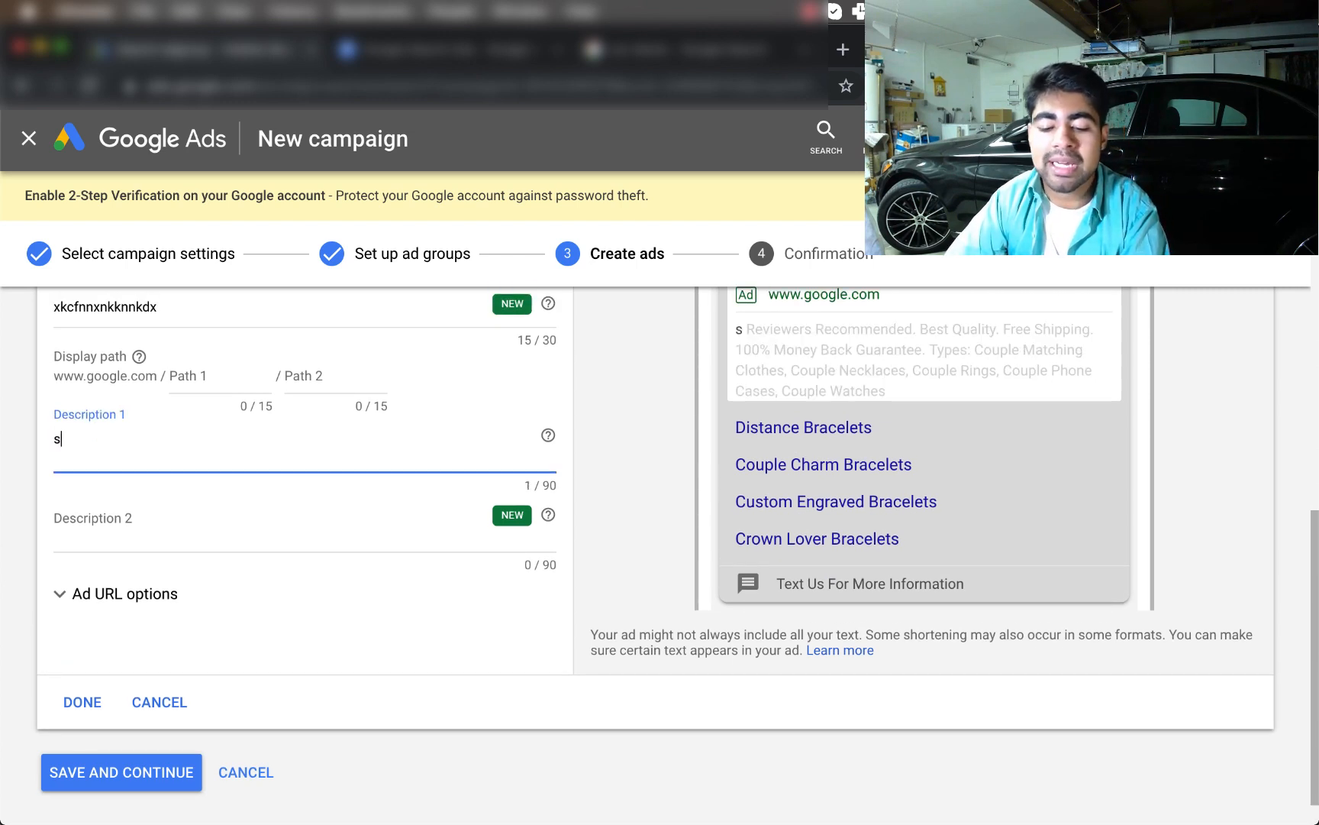
pyautogui.write('gnnnknwk')
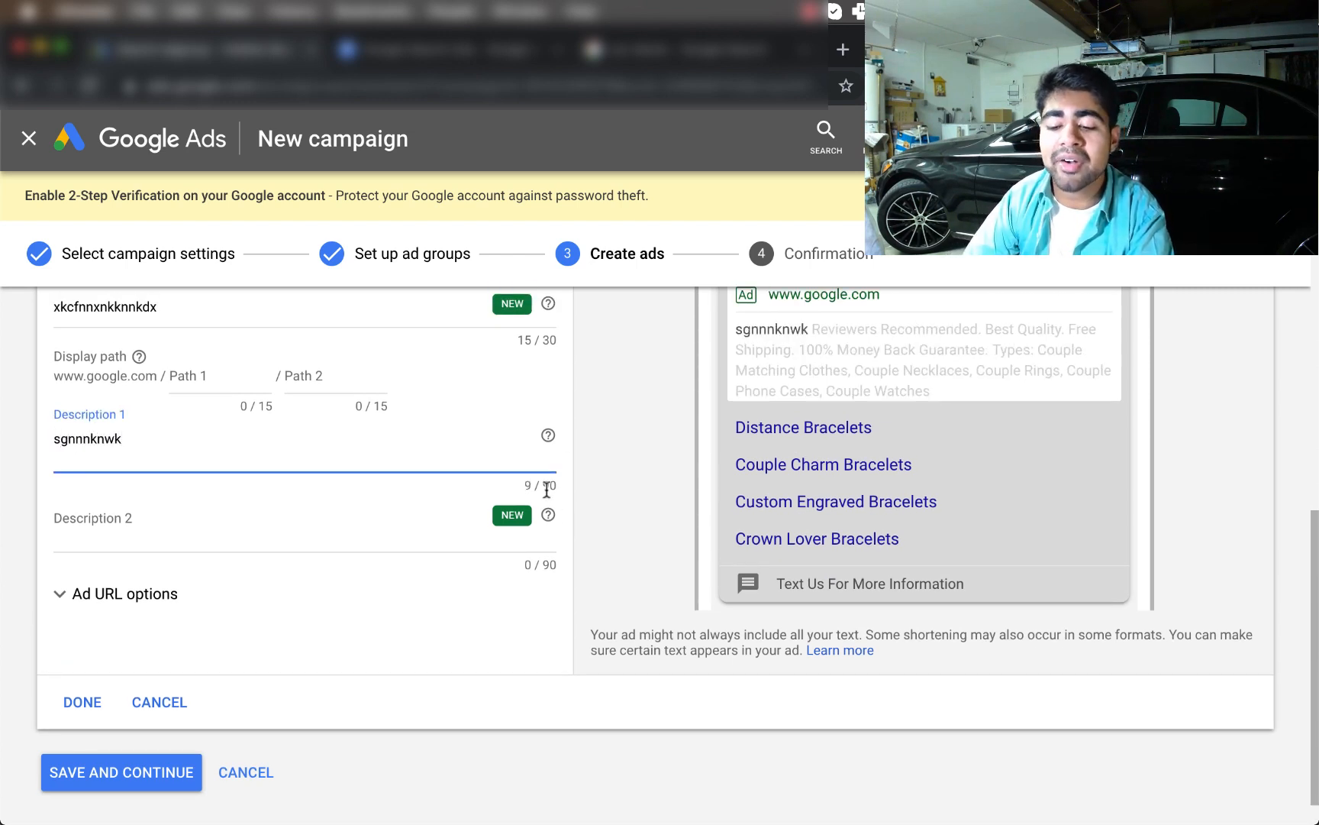
pyautogui.write('ad')
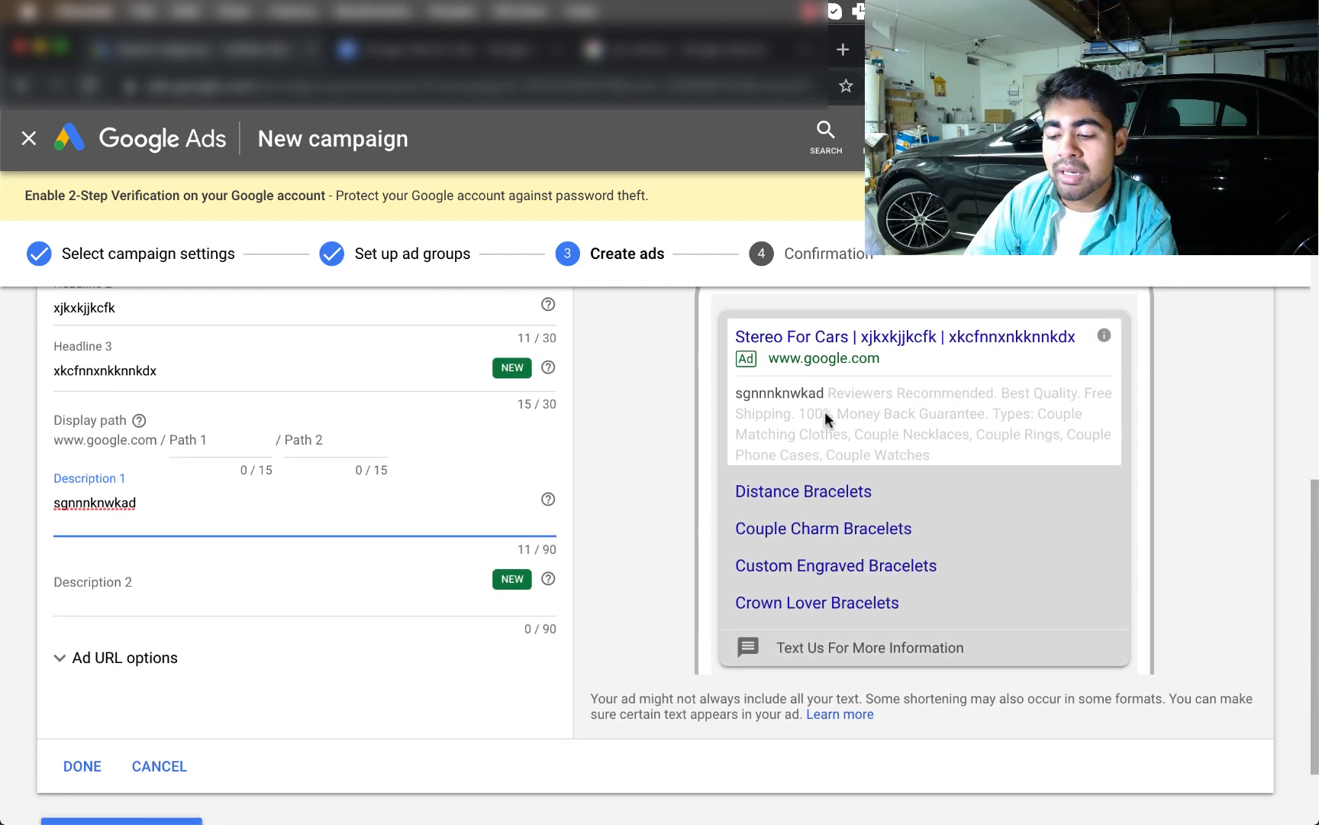
pyautogui.scroll(2, 824, 411)
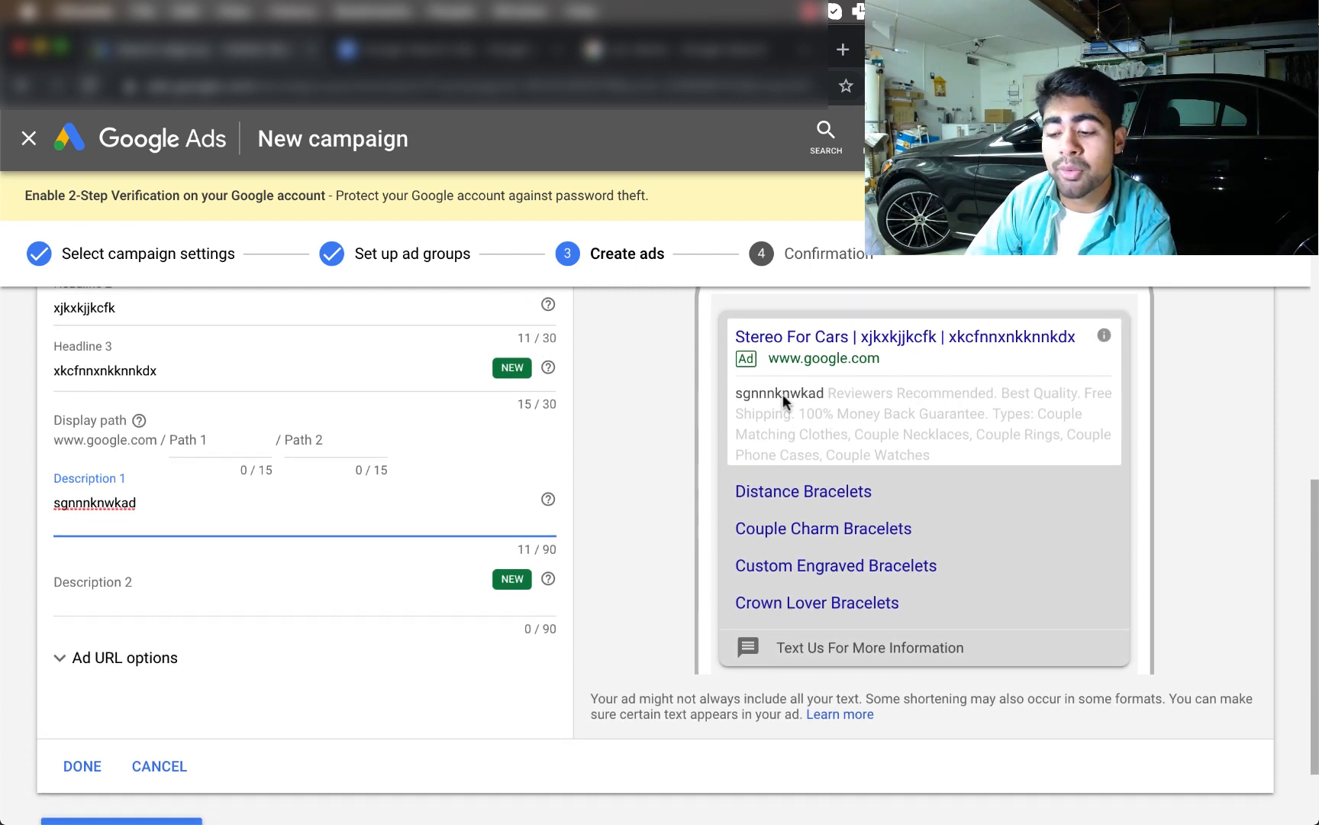
pyautogui.write('wggq')
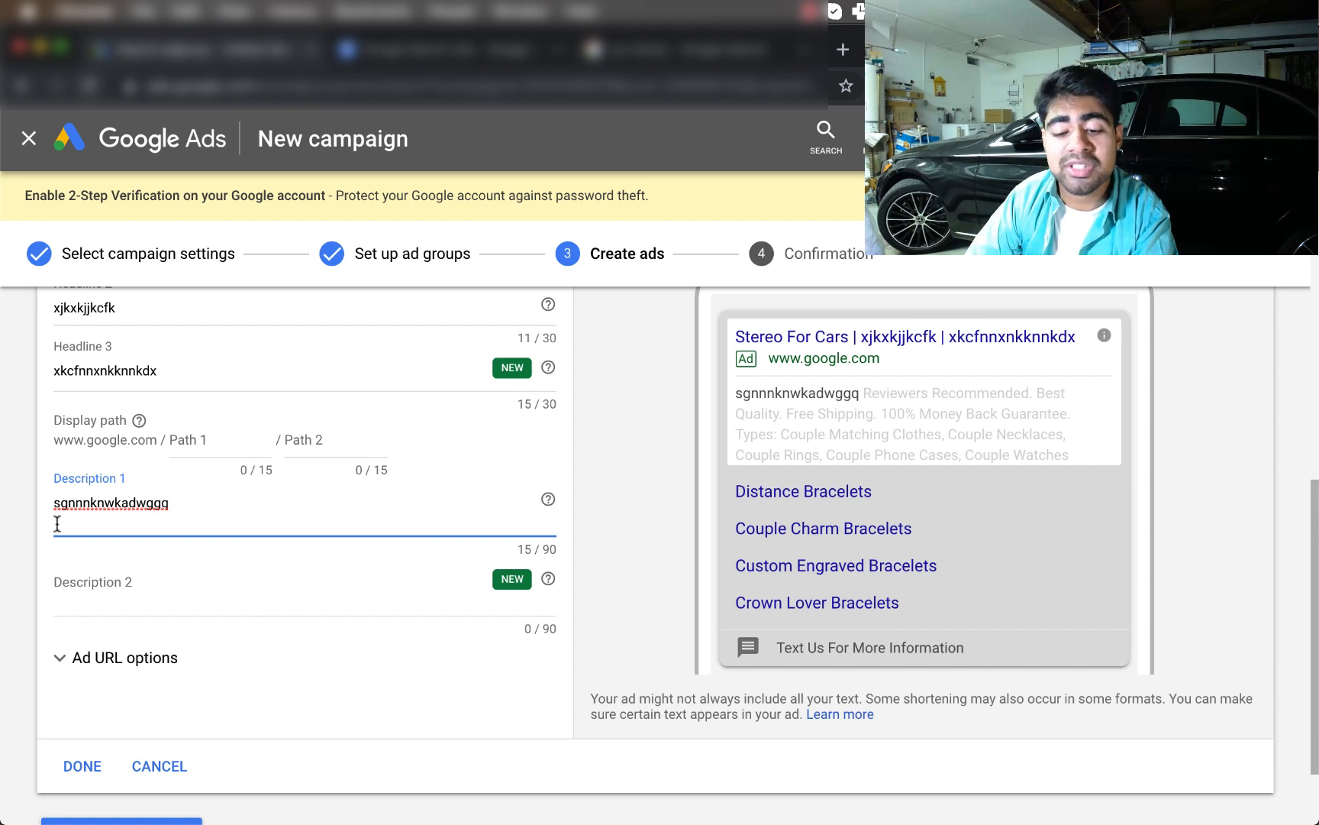
pyautogui.click(119, 606)
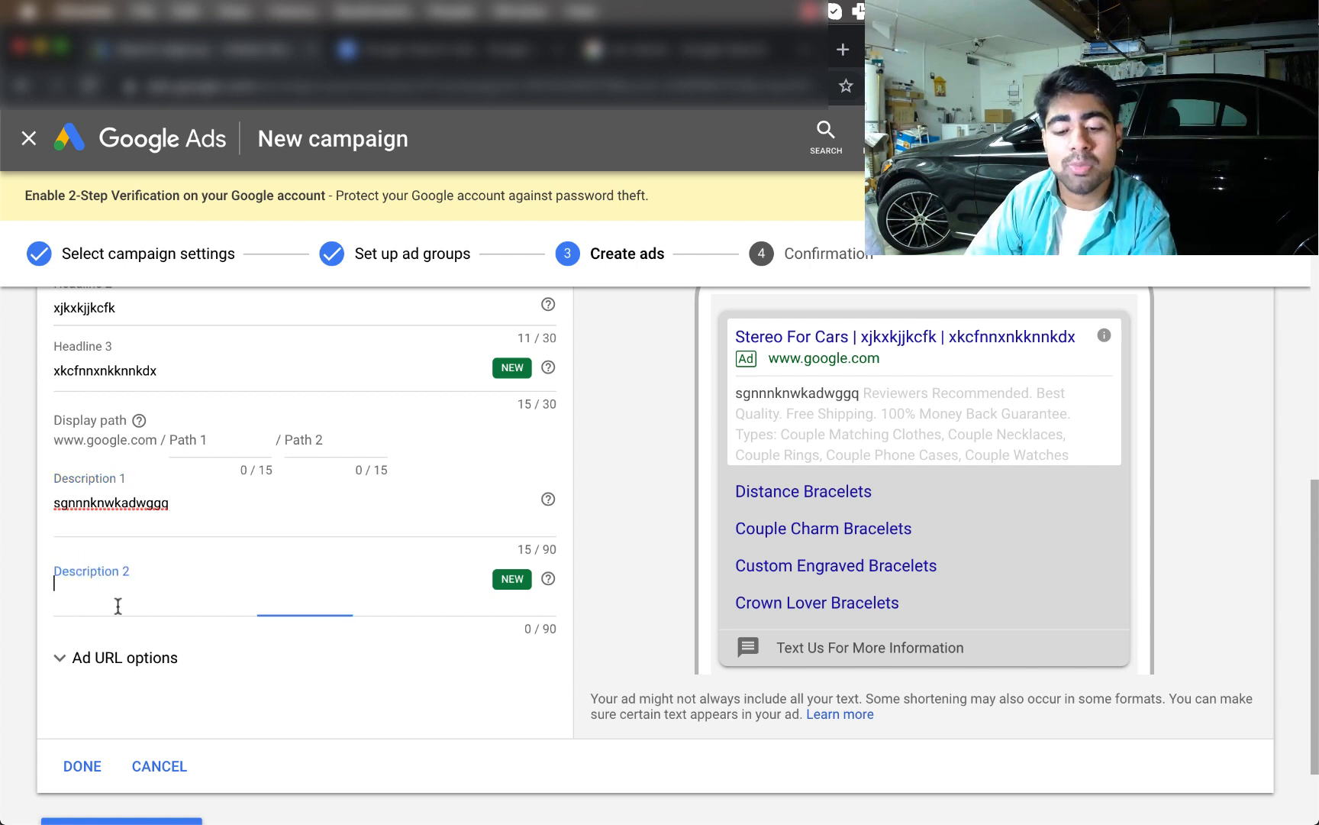
pyautogui.write('fqre')
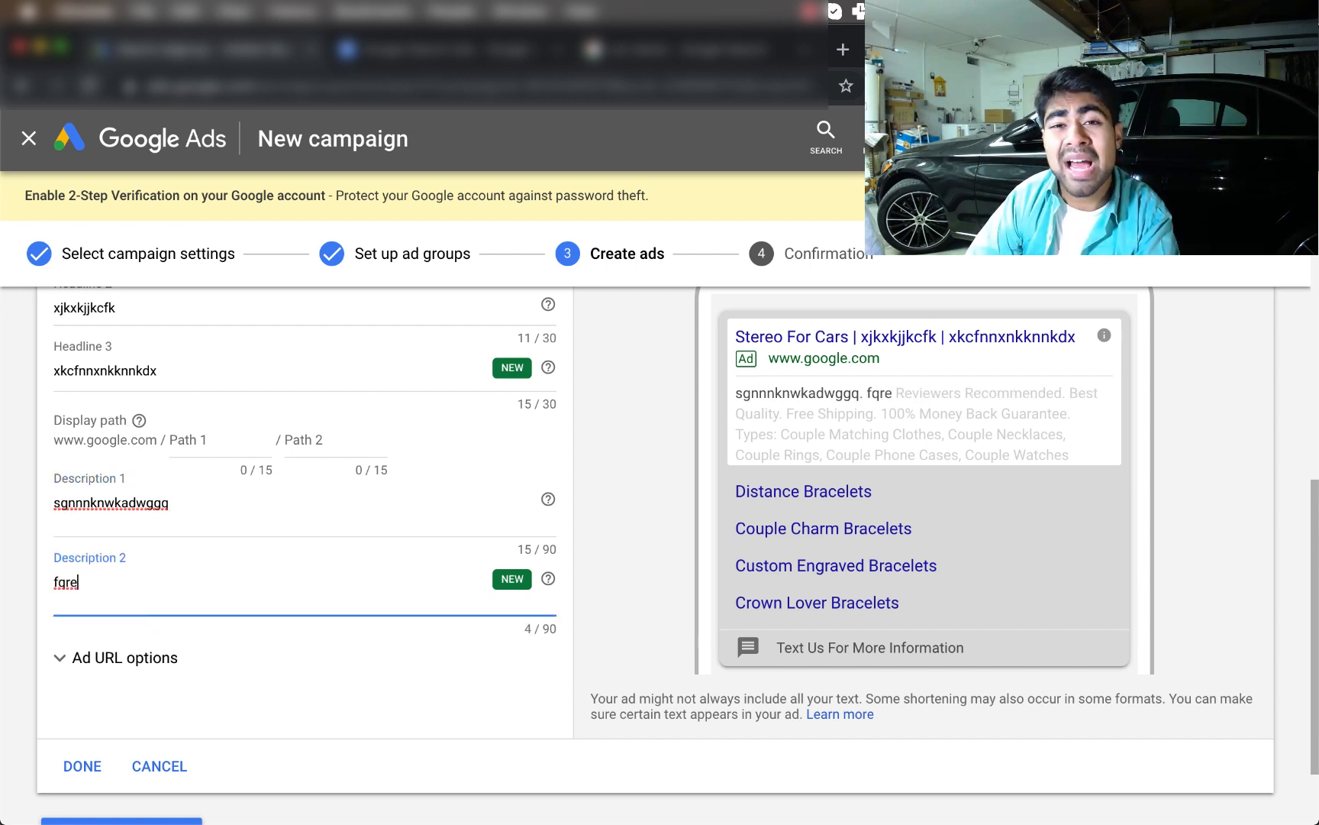
# Expand the Ad URL options to reveal the display path fields
pyautogui.scroll(-1, 305, 611)
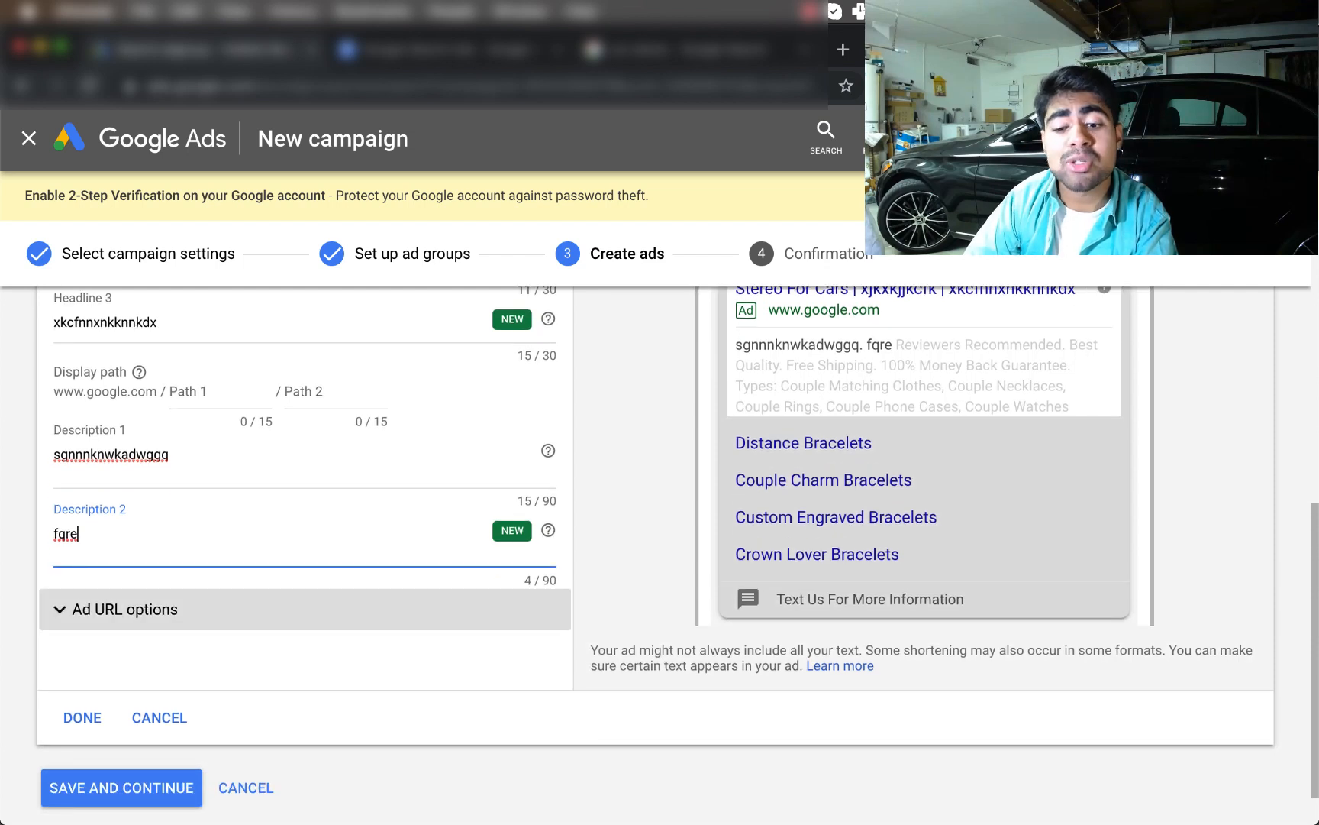
pyautogui.click(65, 625)
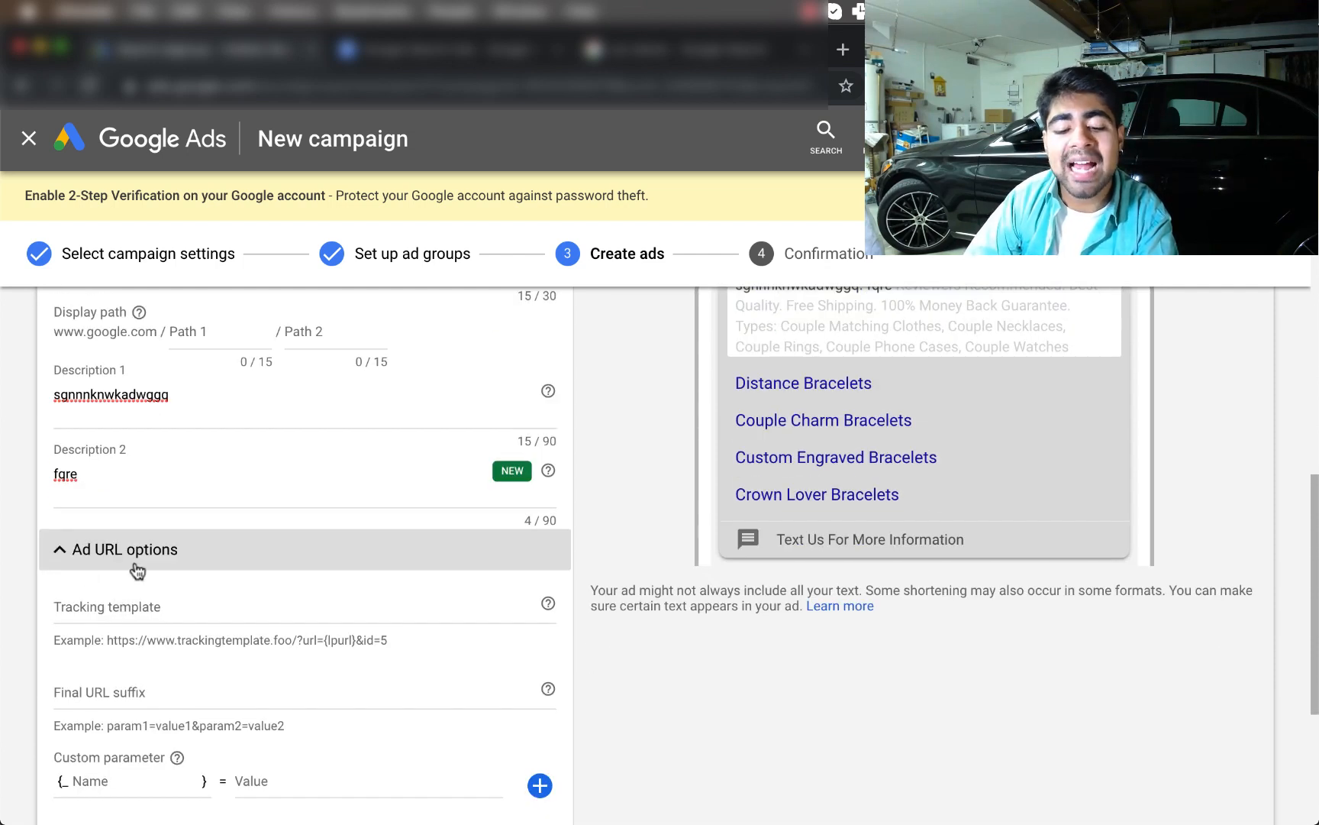
pyautogui.scroll(2, 137, 569)
pyautogui.click(32, 678)
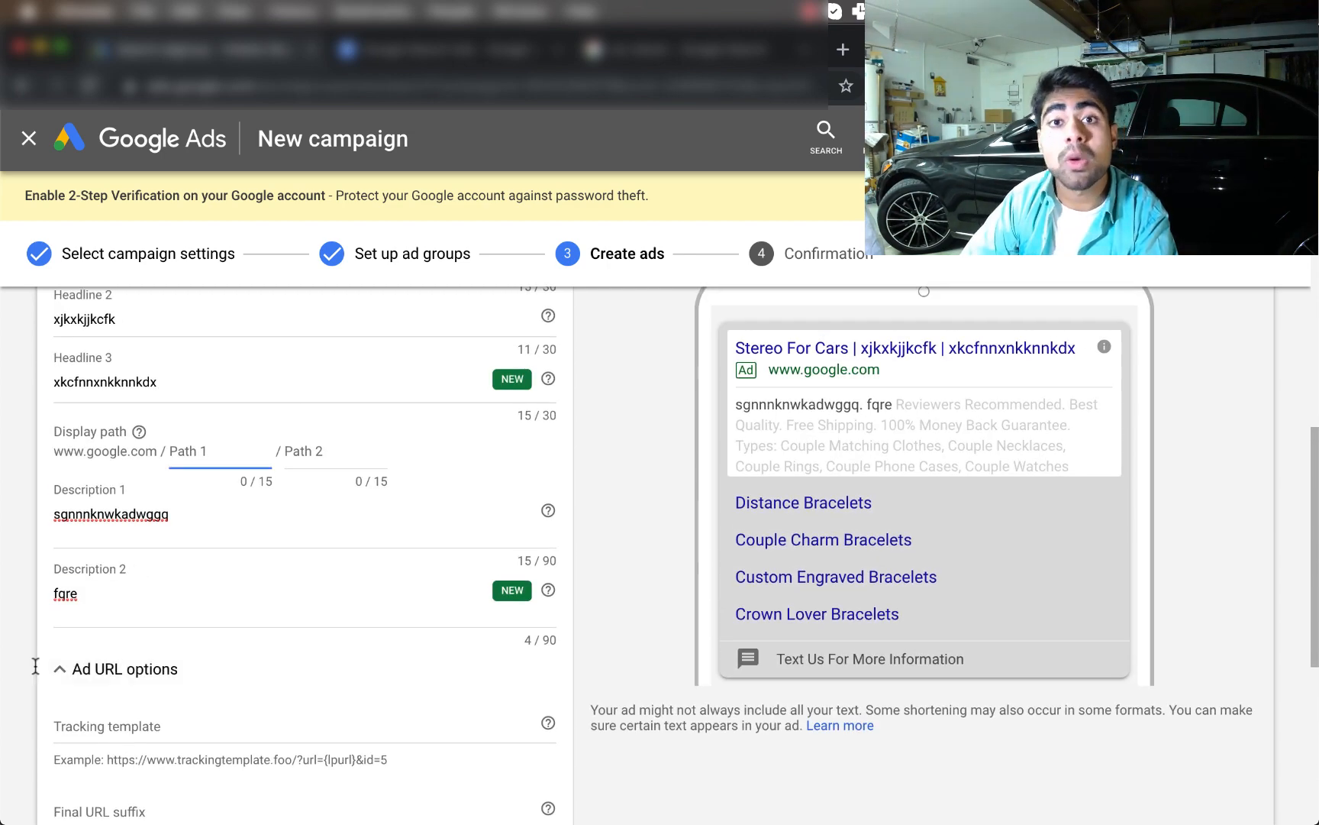
pyautogui.scroll(1, 99, 599)
pyautogui.click(139, 492)
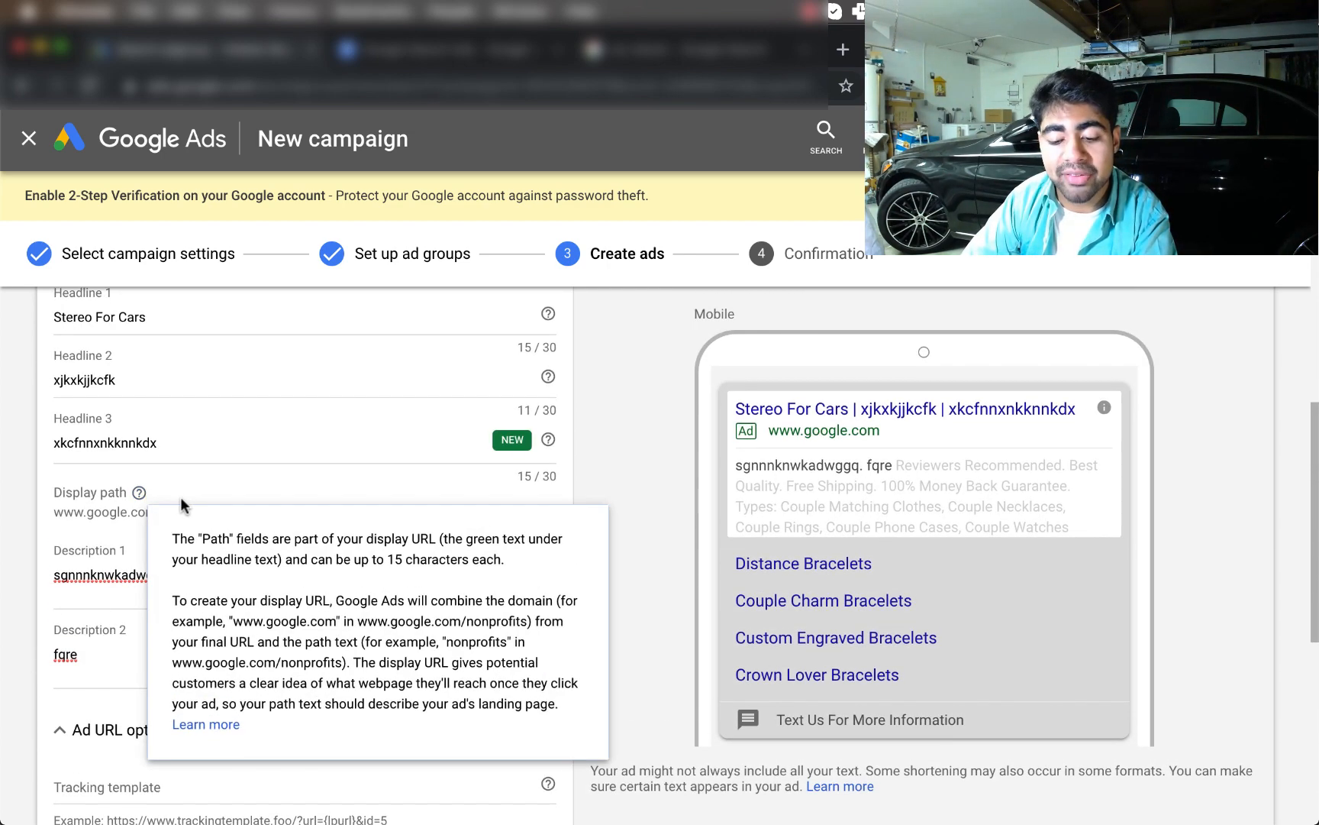
pyautogui.click(224, 485)
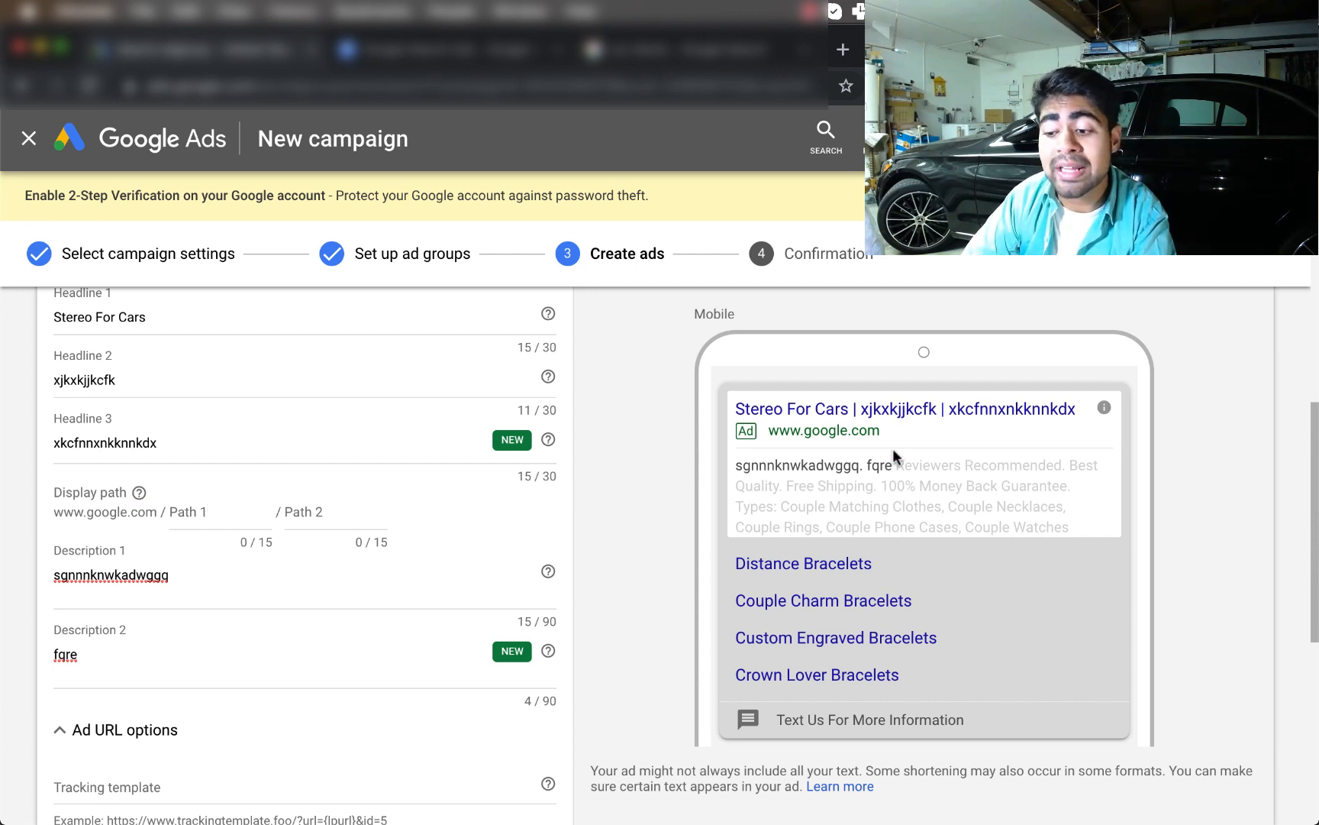
pyautogui.click(189, 519)
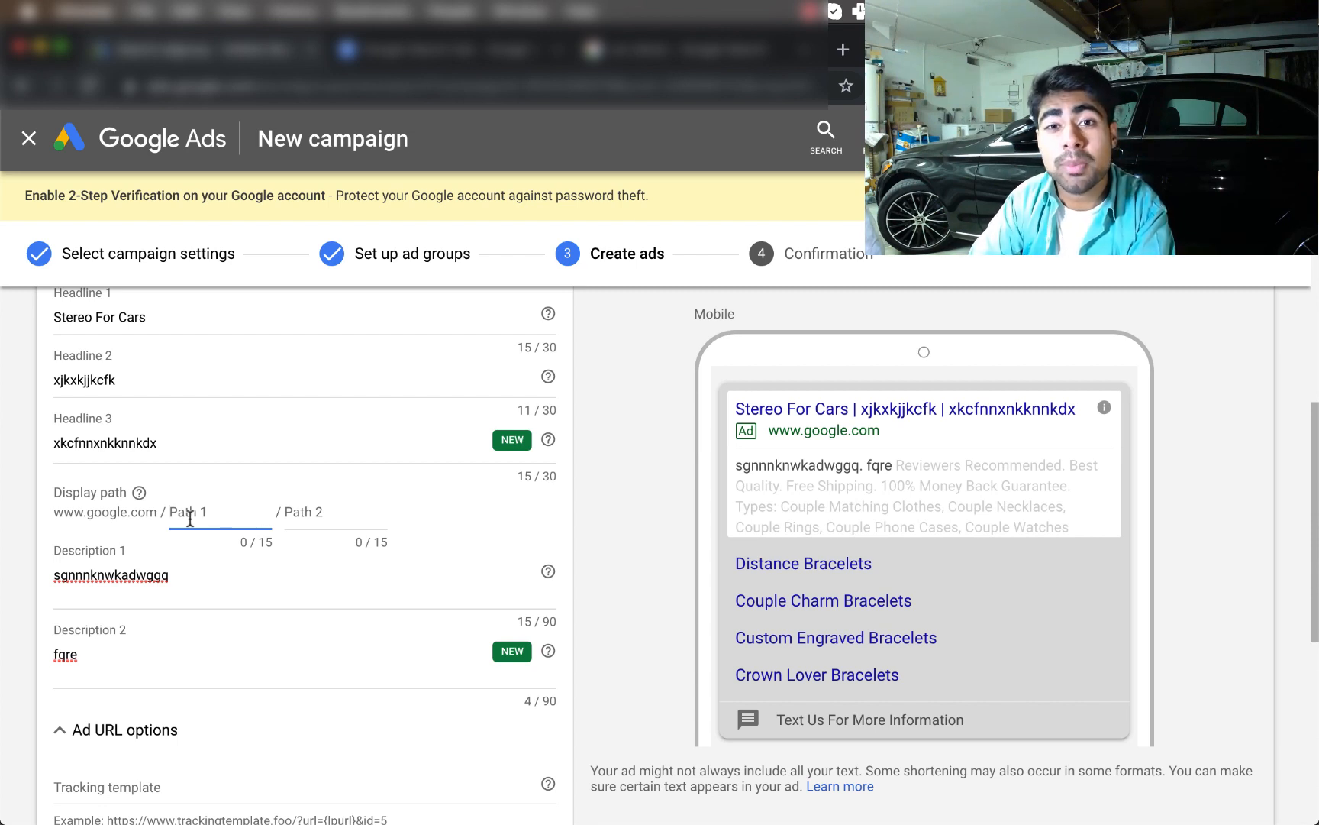
pyautogui.write('jk')
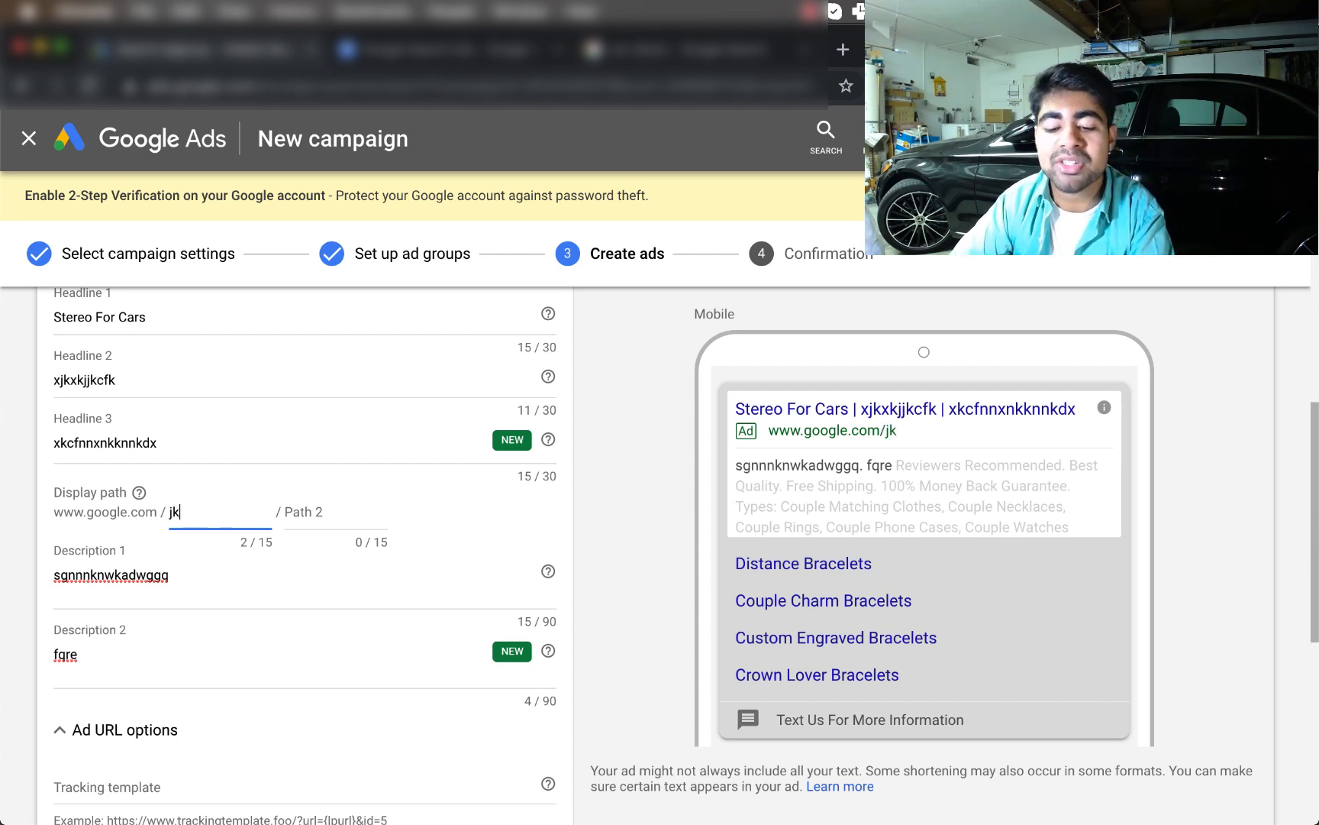
pyautogui.write('dkjkjkd')
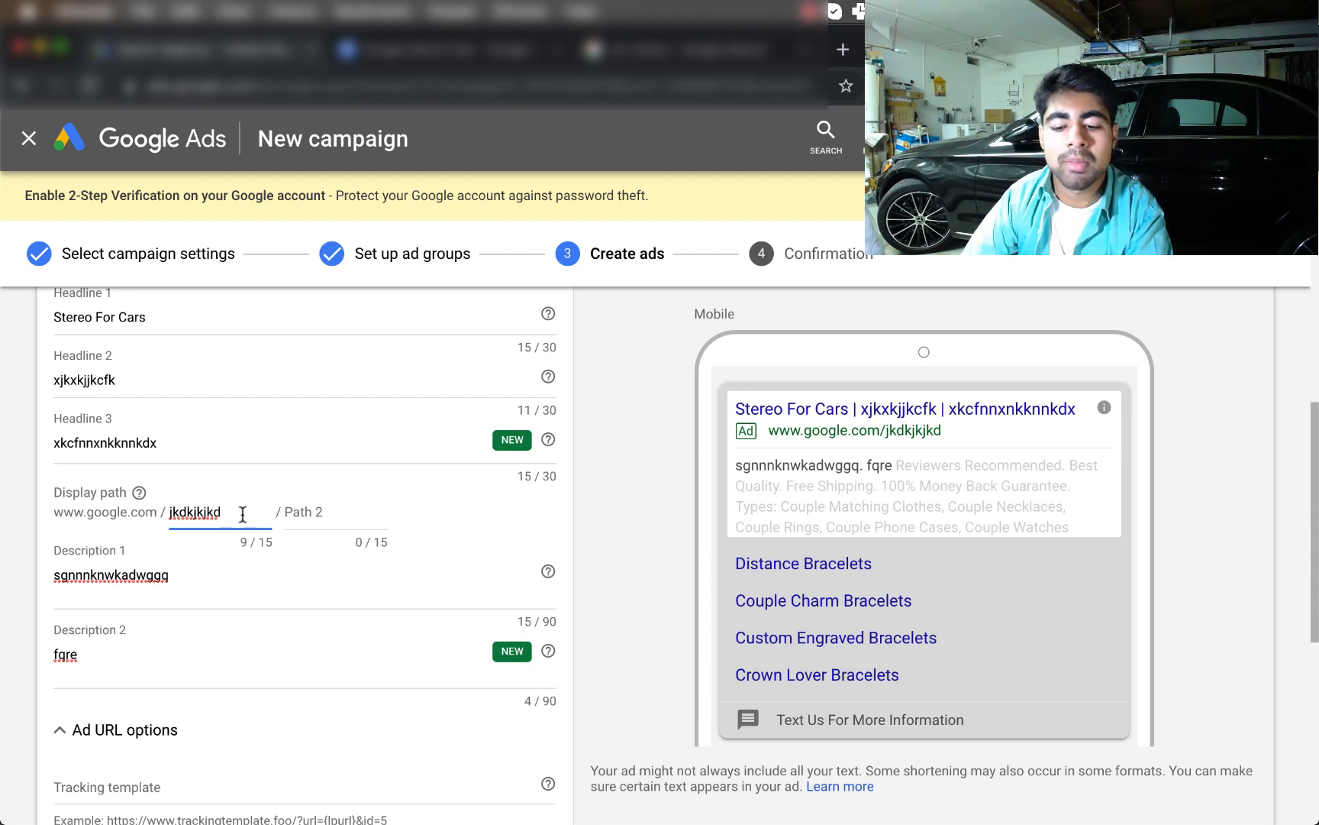
pyautogui.scroll(2, 241, 512)
pyautogui.scroll(-6, 242, 513)
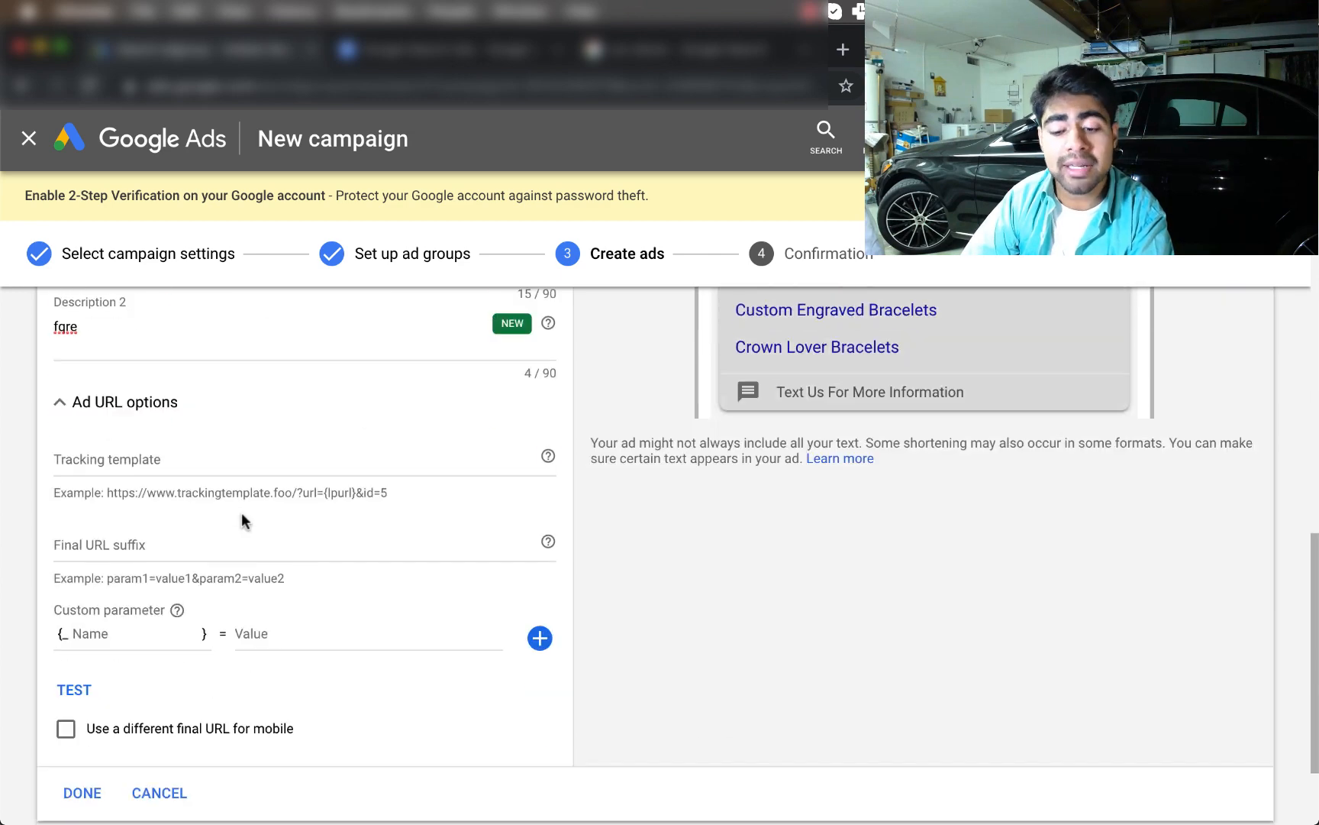
pyautogui.scroll(-2, 242, 515)
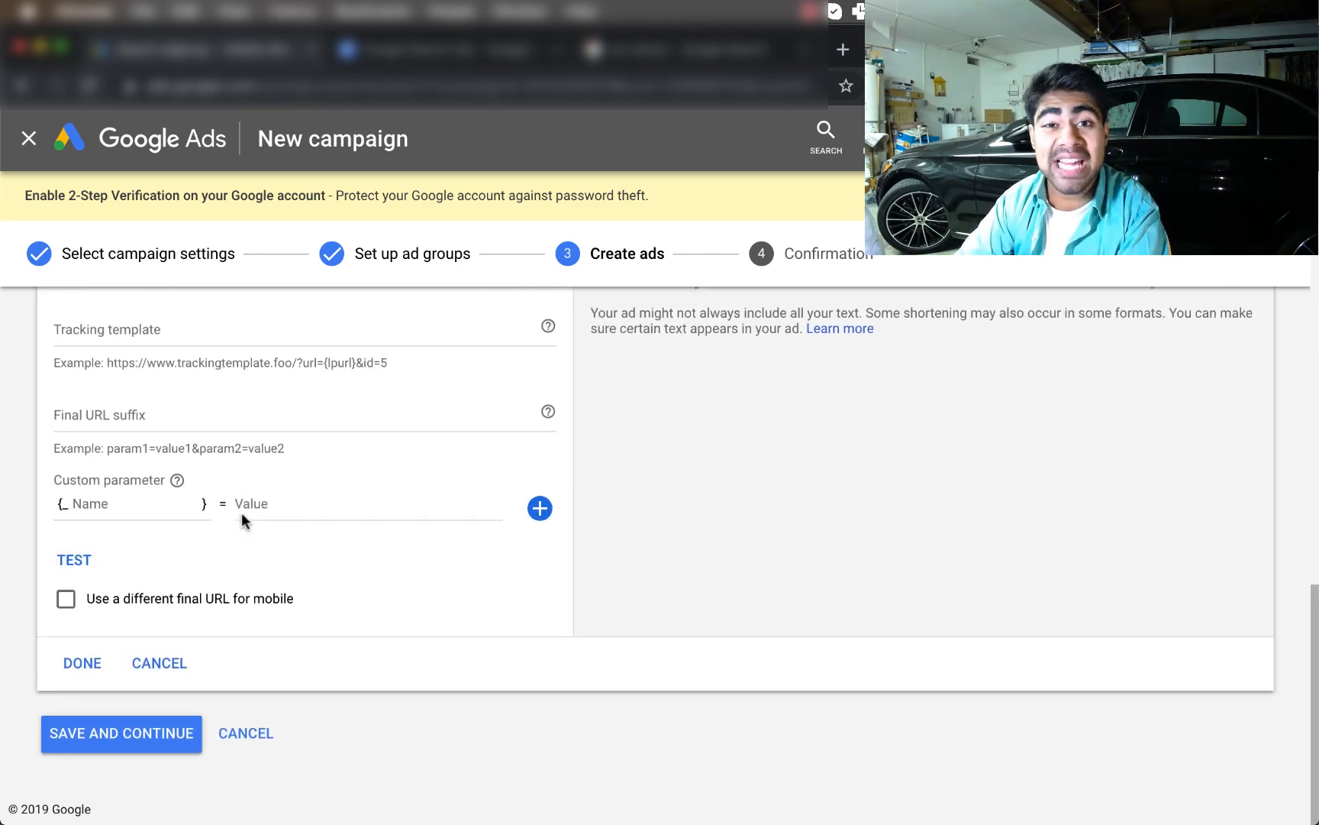
# Save the ad and go to the enabled Dog Necklace - Sales campaign with ad group Ad copy 1
pyautogui.click(143, 737)
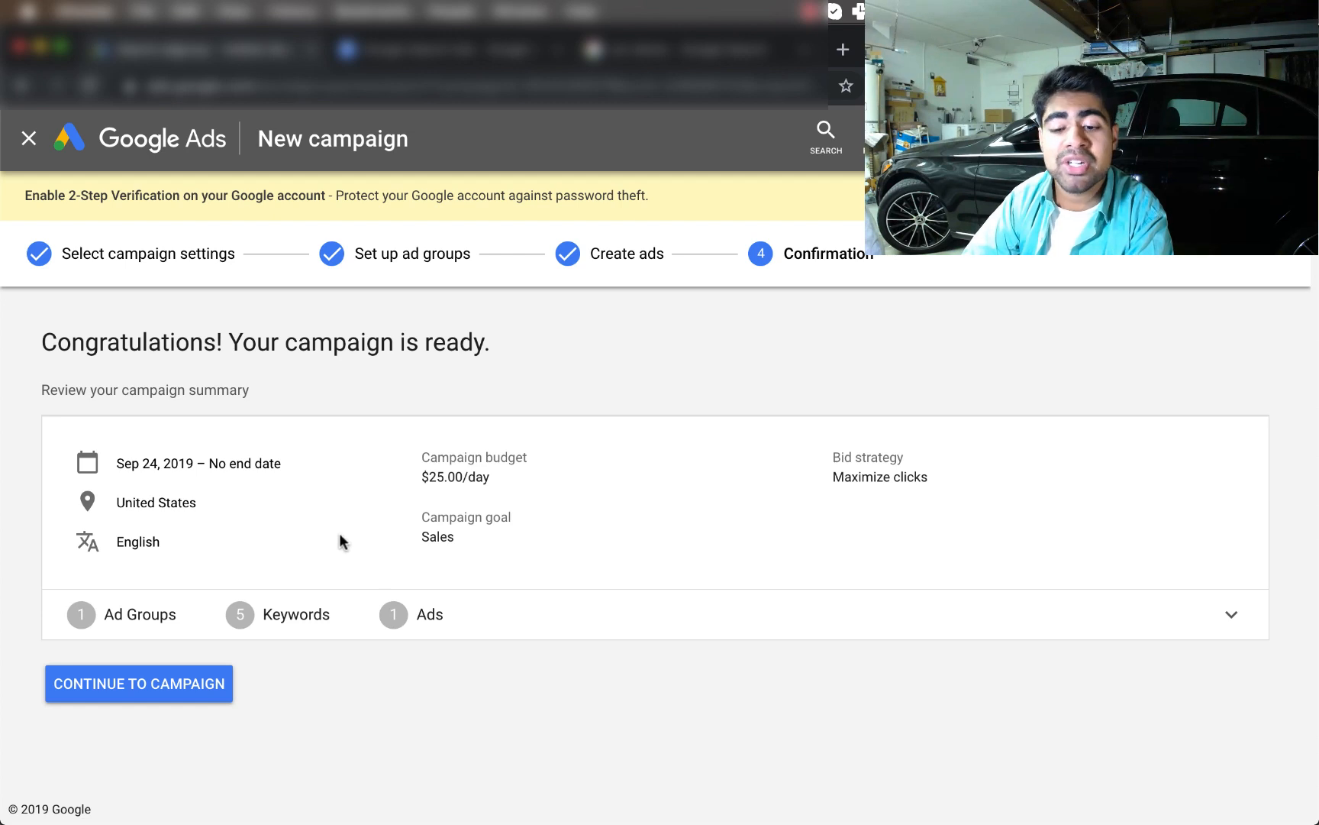
pyautogui.click(183, 700)
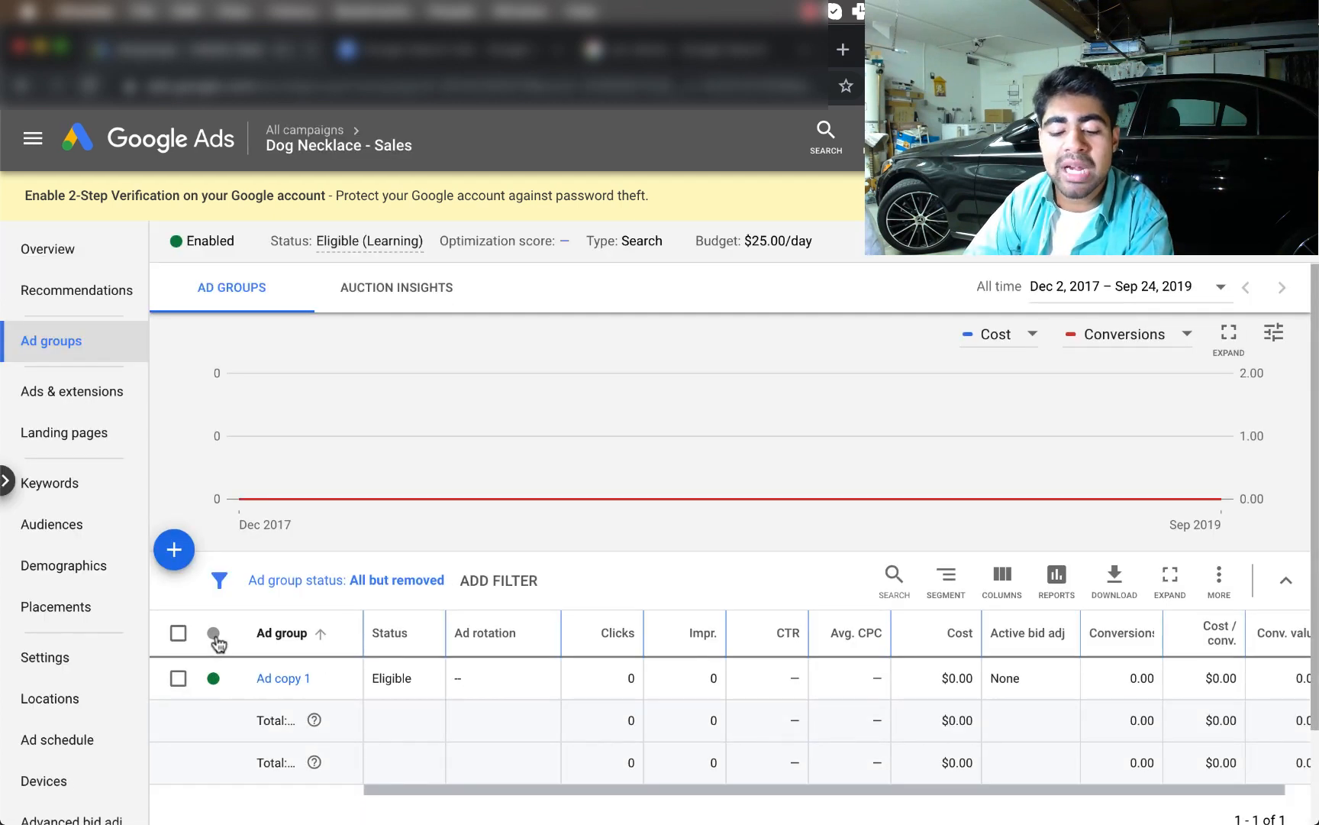
pyautogui.scroll(-1, 215, 636)
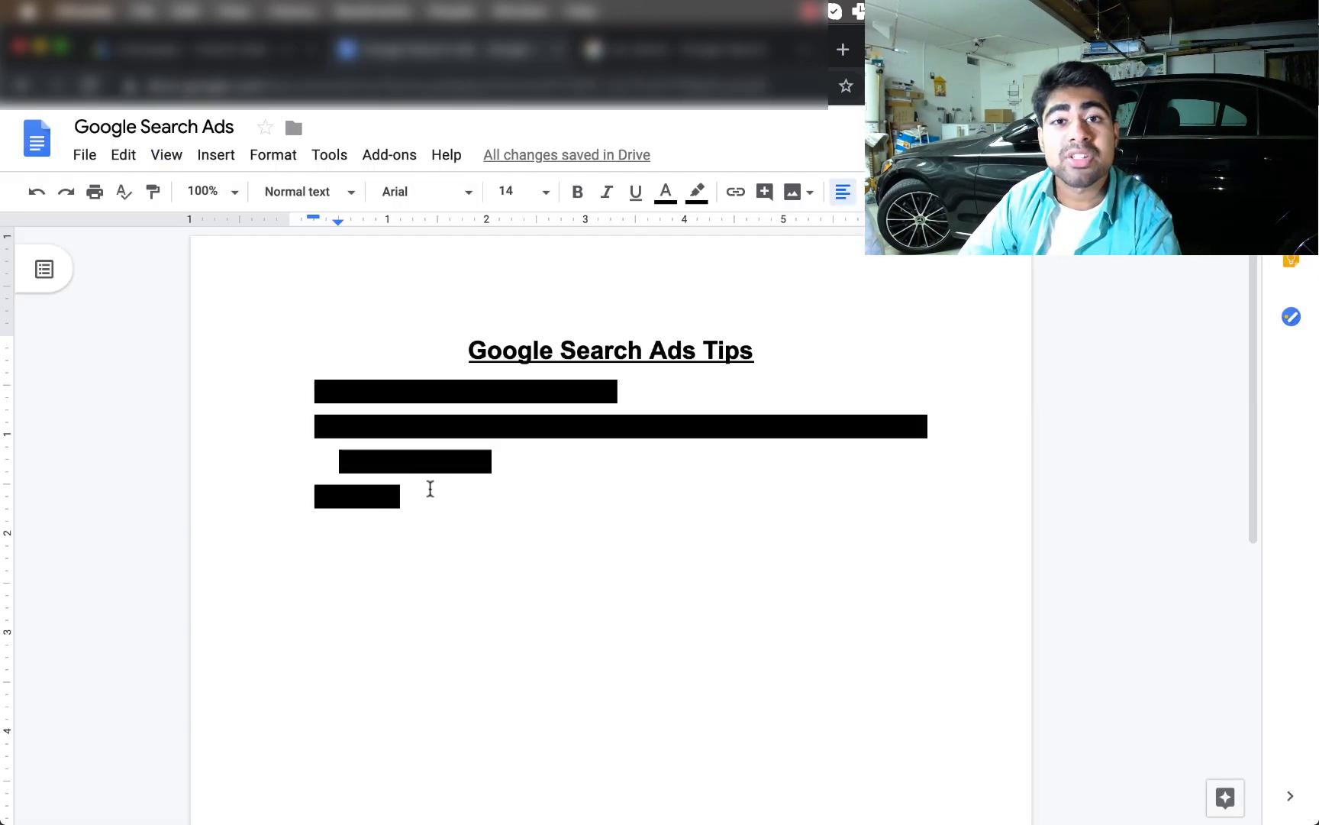
# Remove the black highlight from the 'Proper copywriting is everything!' tip in the Google Search Ads doc
pyautogui.moveTo(427, 486); pyautogui.dragTo(395, 492)
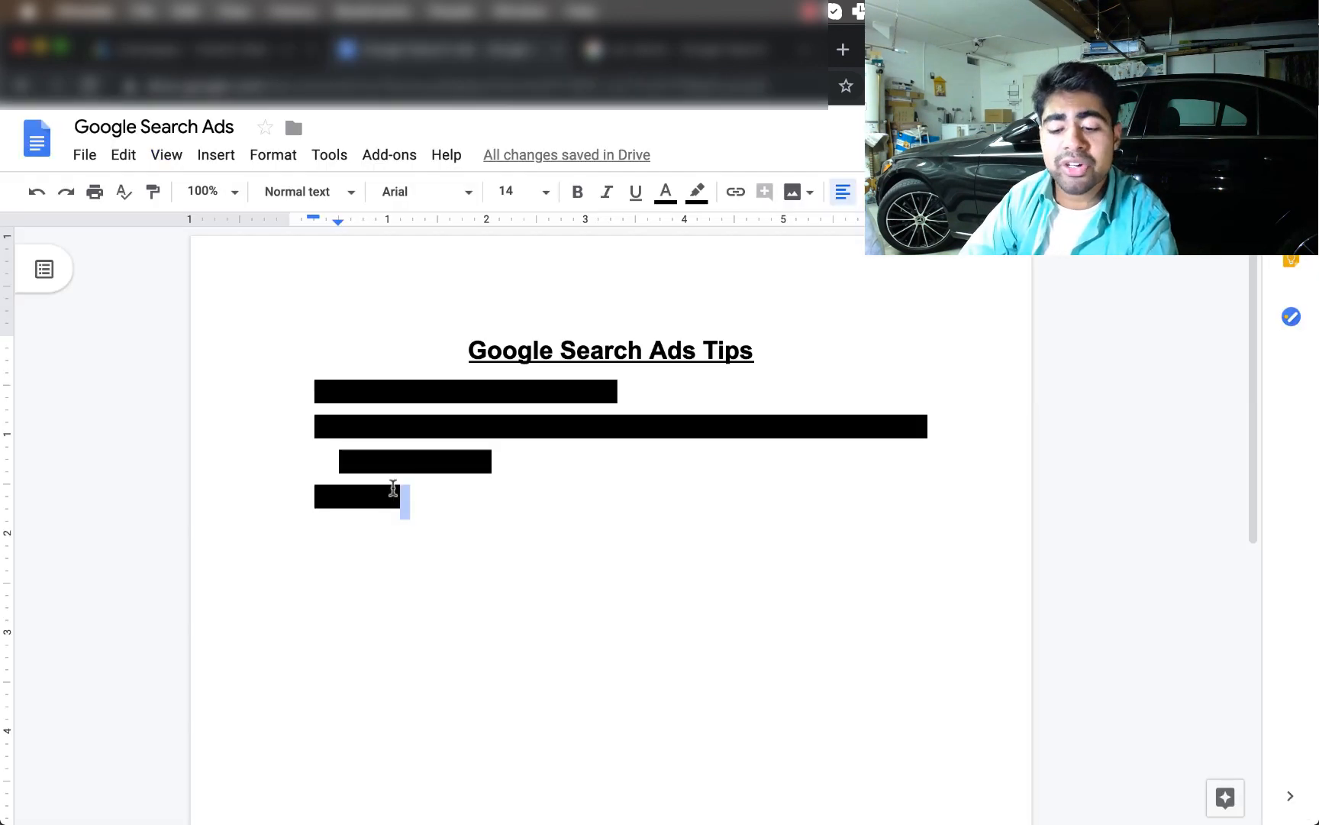
pyautogui.click(439, 365)
pyautogui.tripleClick(420, 386)
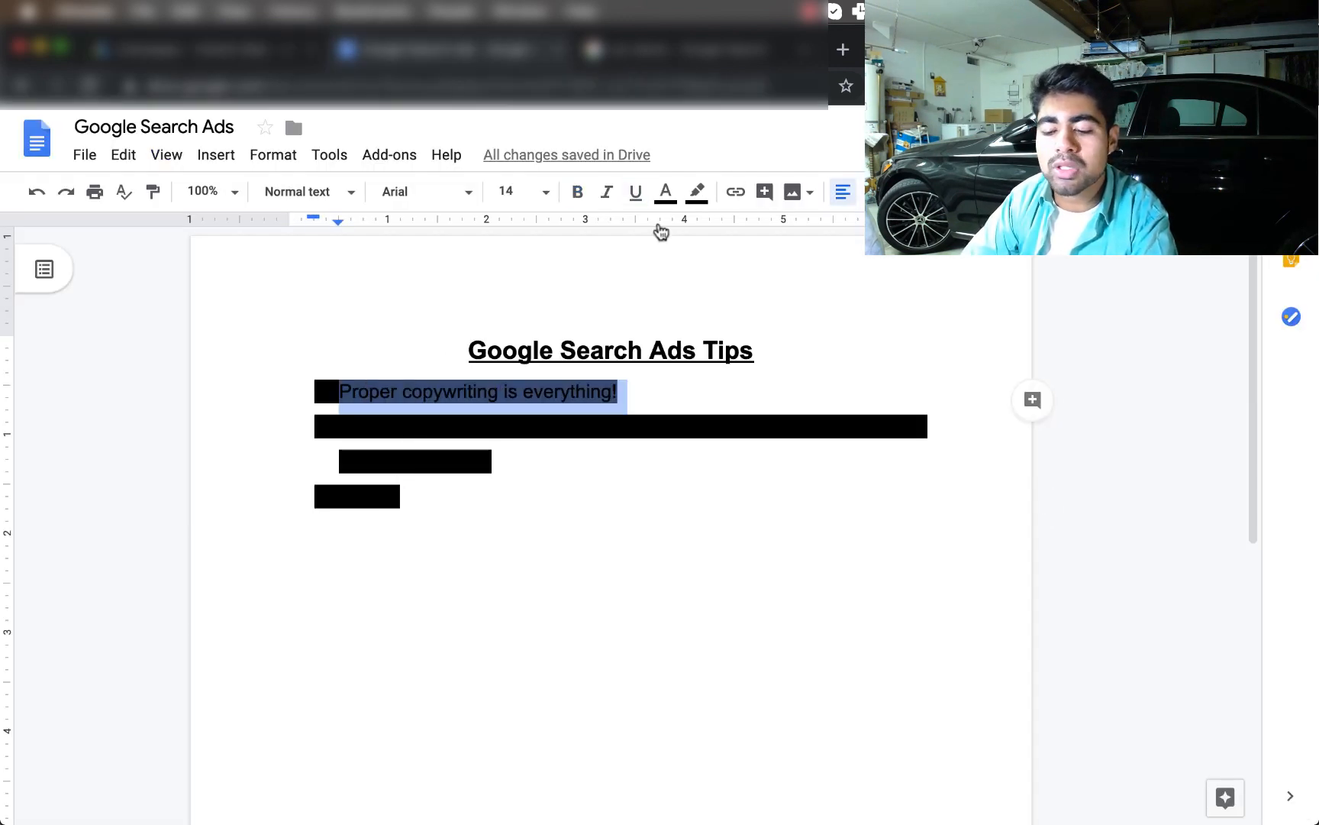
pyautogui.click(696, 192)
pyautogui.click(708, 241)
pyautogui.click(704, 349)
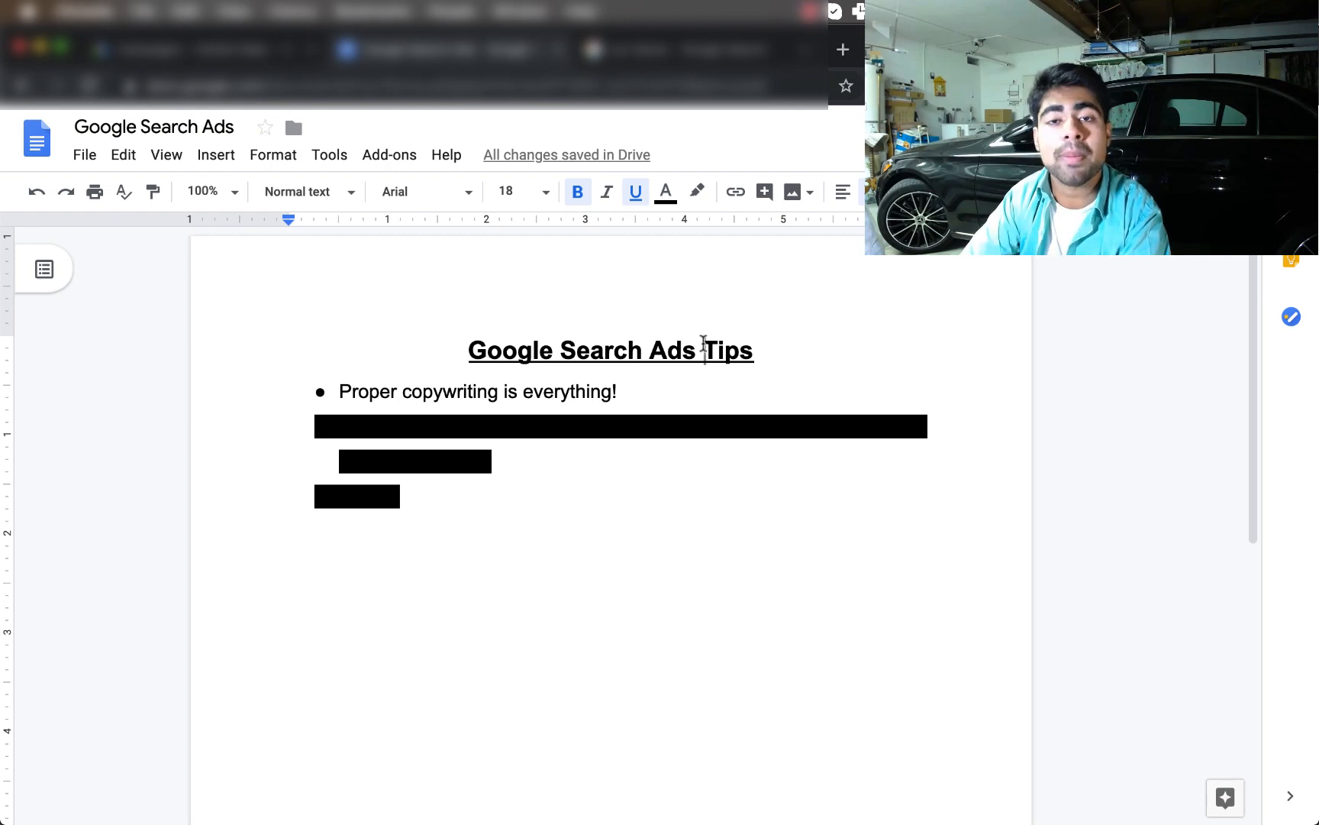
# Set the second tip's highlight to None, revealing the text about search ads needing time to optimize
pyautogui.moveTo(559, 460); pyautogui.dragTo(306, 416)
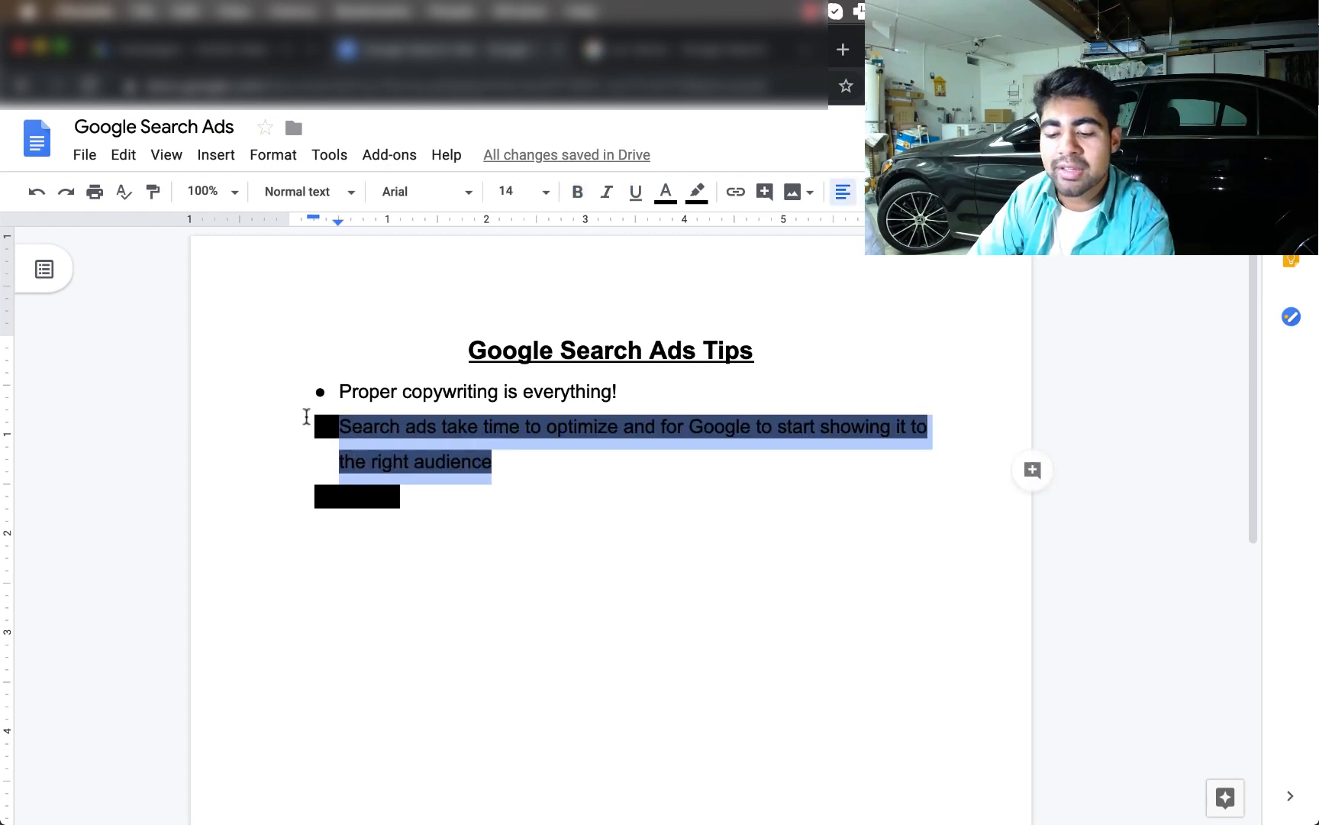
pyautogui.click(697, 192)
pyautogui.click(710, 233)
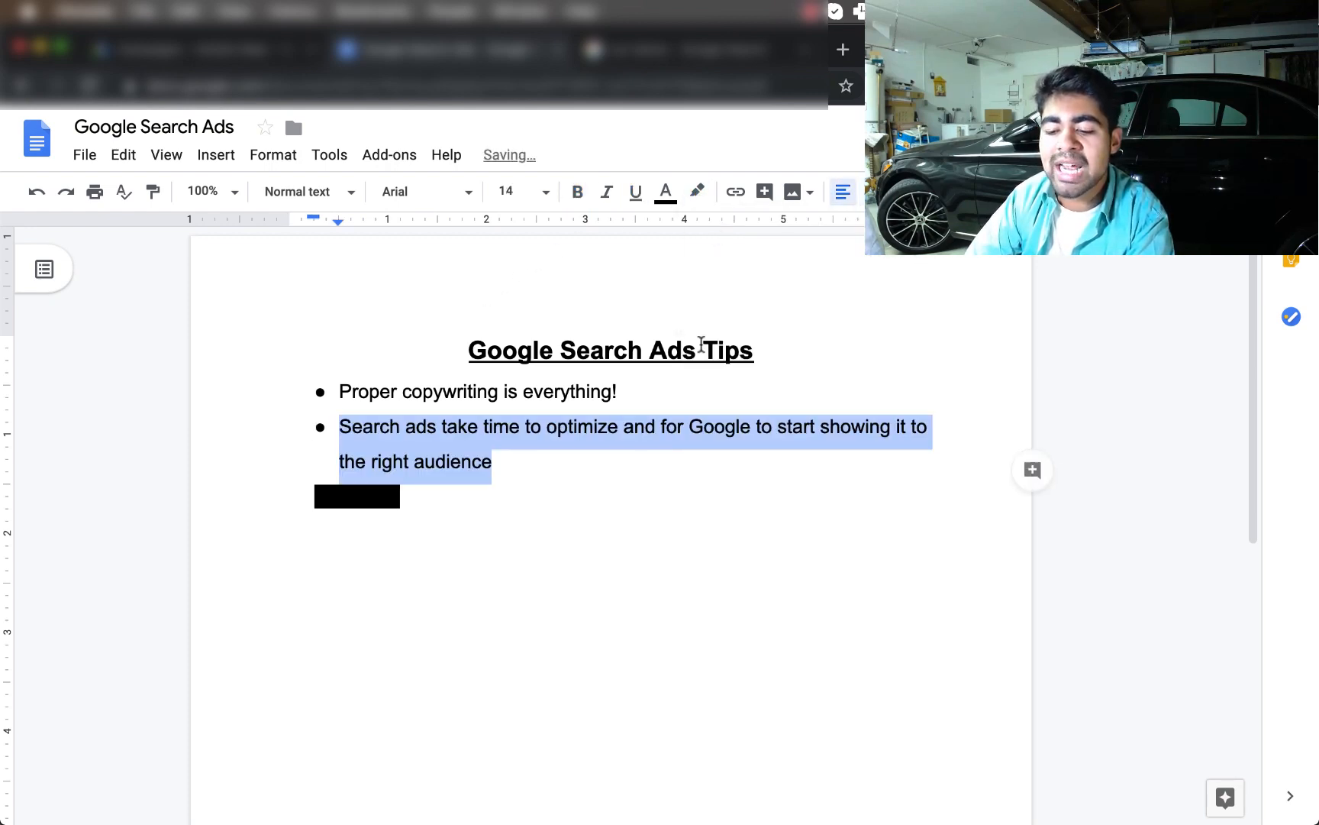
pyautogui.click(701, 345)
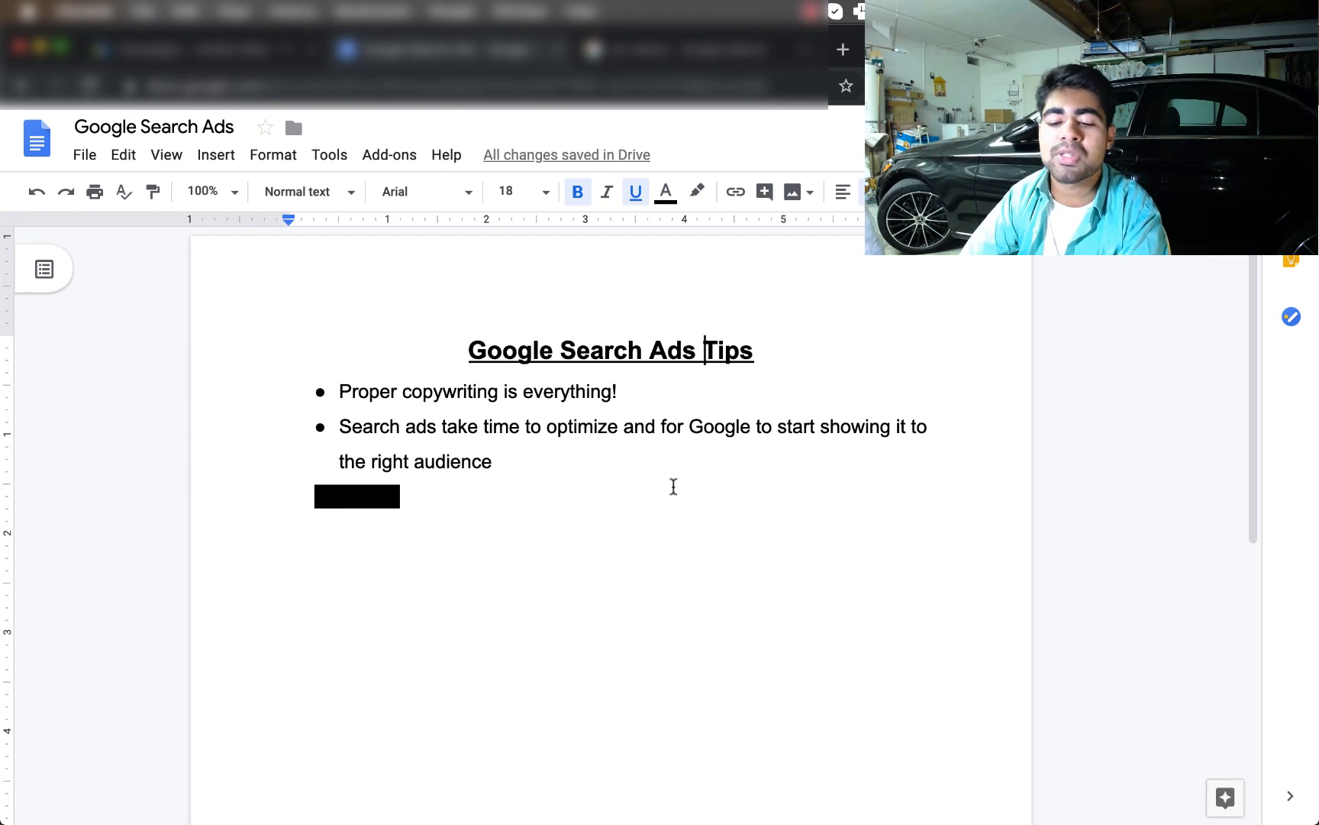
# Set the highlight on the word 'Testing' to None, revealing it as the third tip
pyautogui.doubleClick(389, 519)
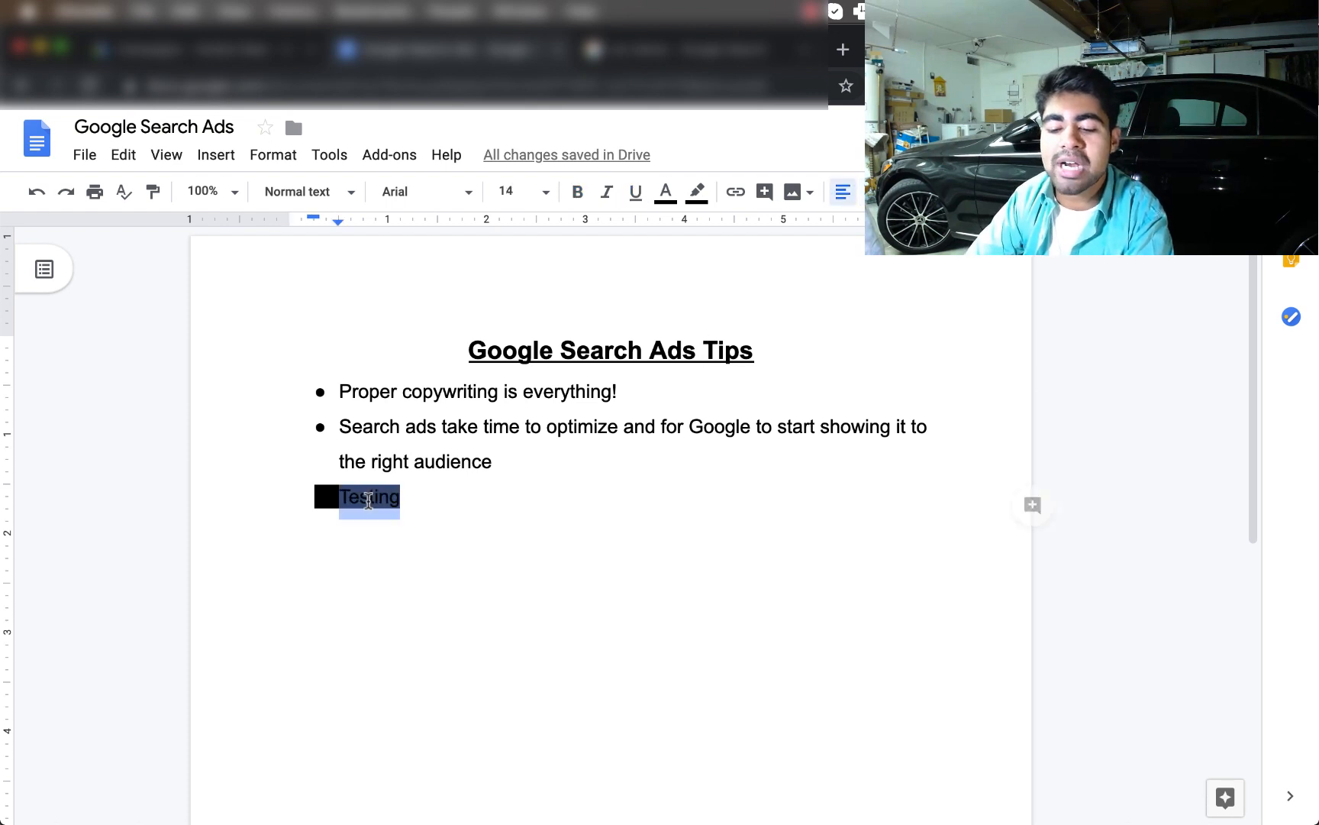
pyautogui.click(696, 191)
pyautogui.click(745, 229)
pyautogui.click(693, 322)
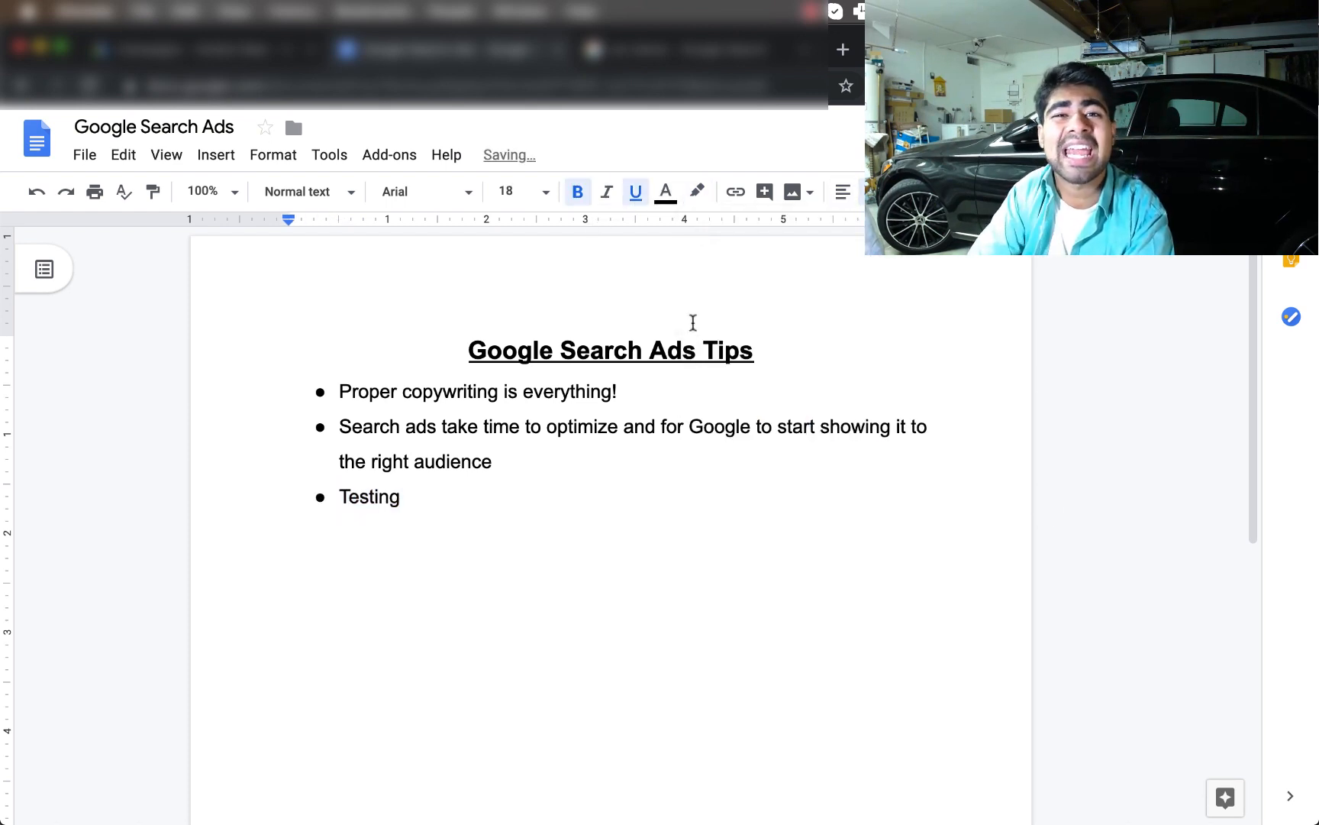